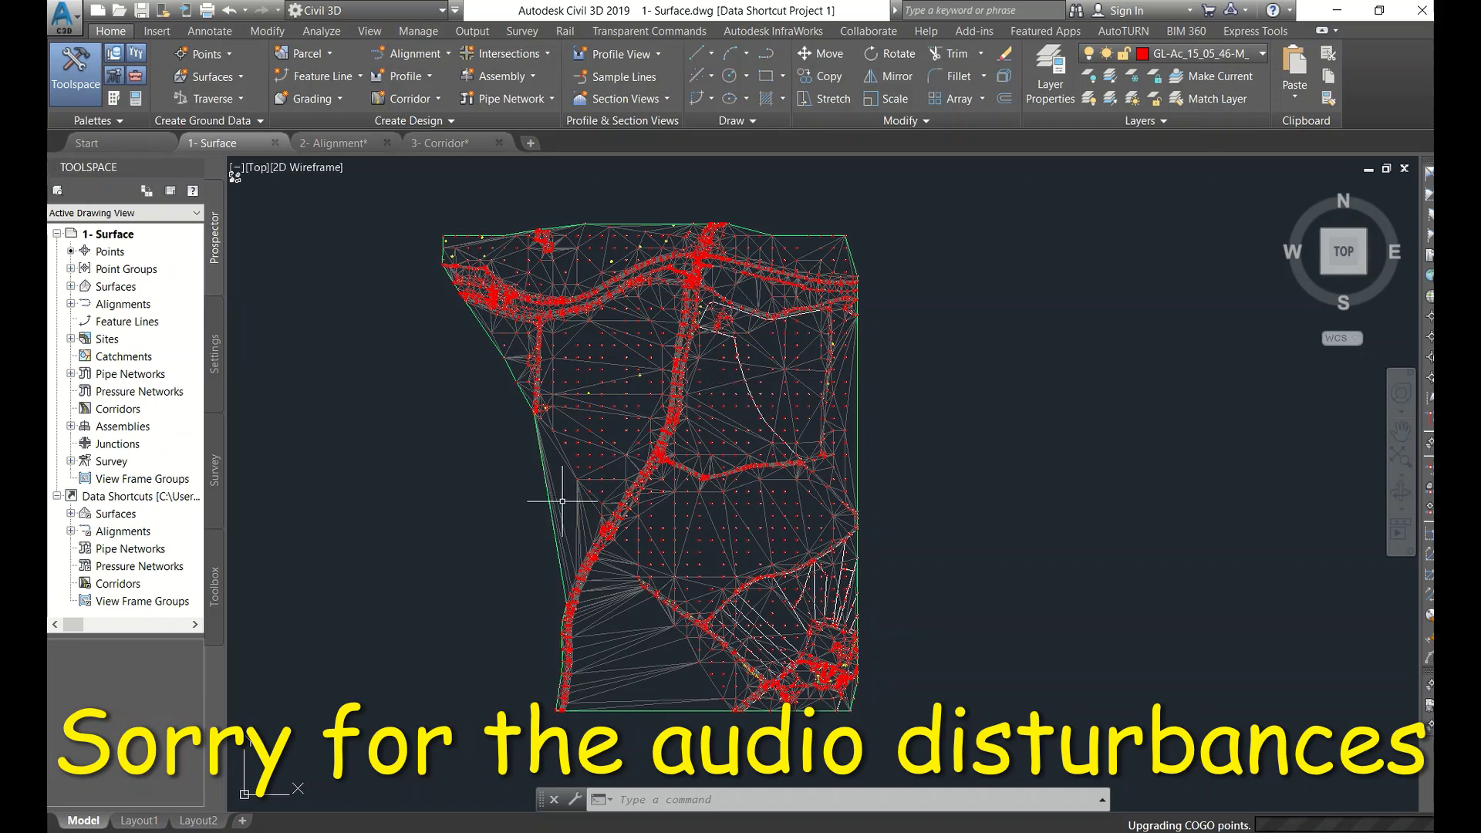
{"action": "mouse_move", "coordinate": [557, 506]}
{"action": "scroll", "coordinate": [727, 358], "scroll_direction": "down", "scroll_amount": 3}
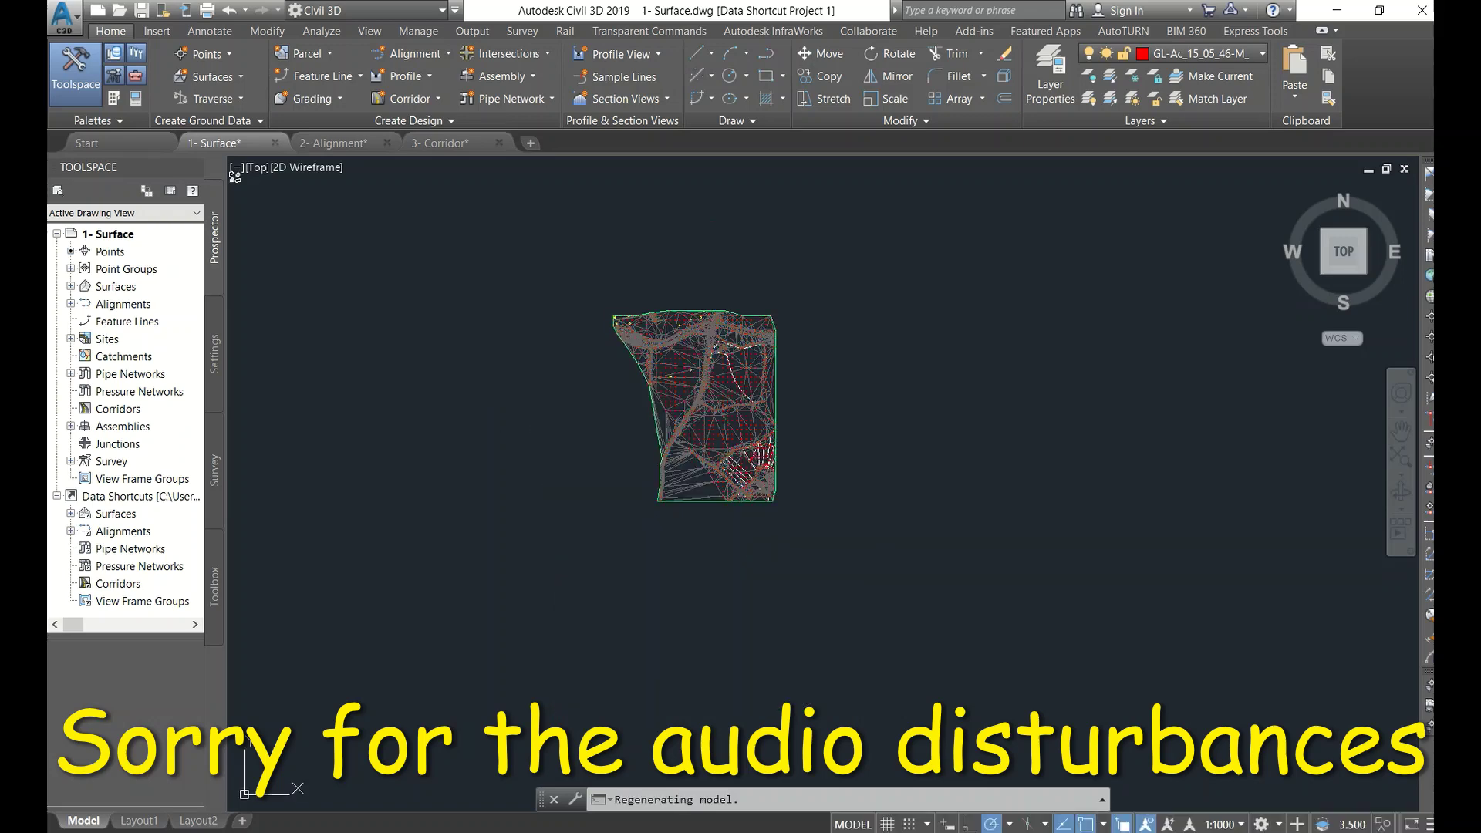
{"action": "scroll", "coordinate": [705, 403], "scroll_direction": "up", "scroll_amount": 7}
{"action": "scroll", "coordinate": [694, 393], "scroll_direction": "down", "scroll_amount": 5}
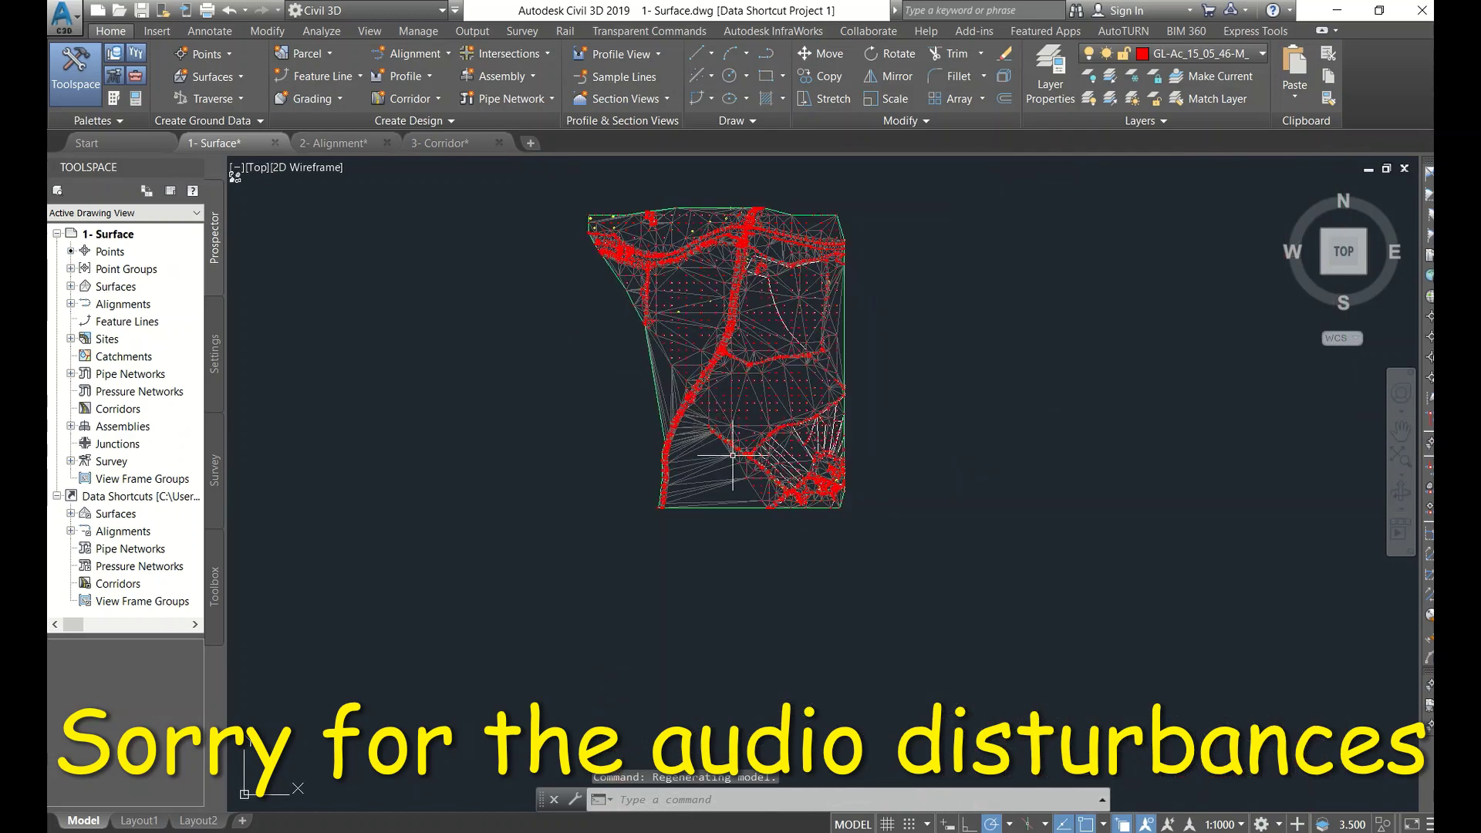
{"action": "scroll", "coordinate": [756, 455], "scroll_direction": "up", "scroll_amount": 9}
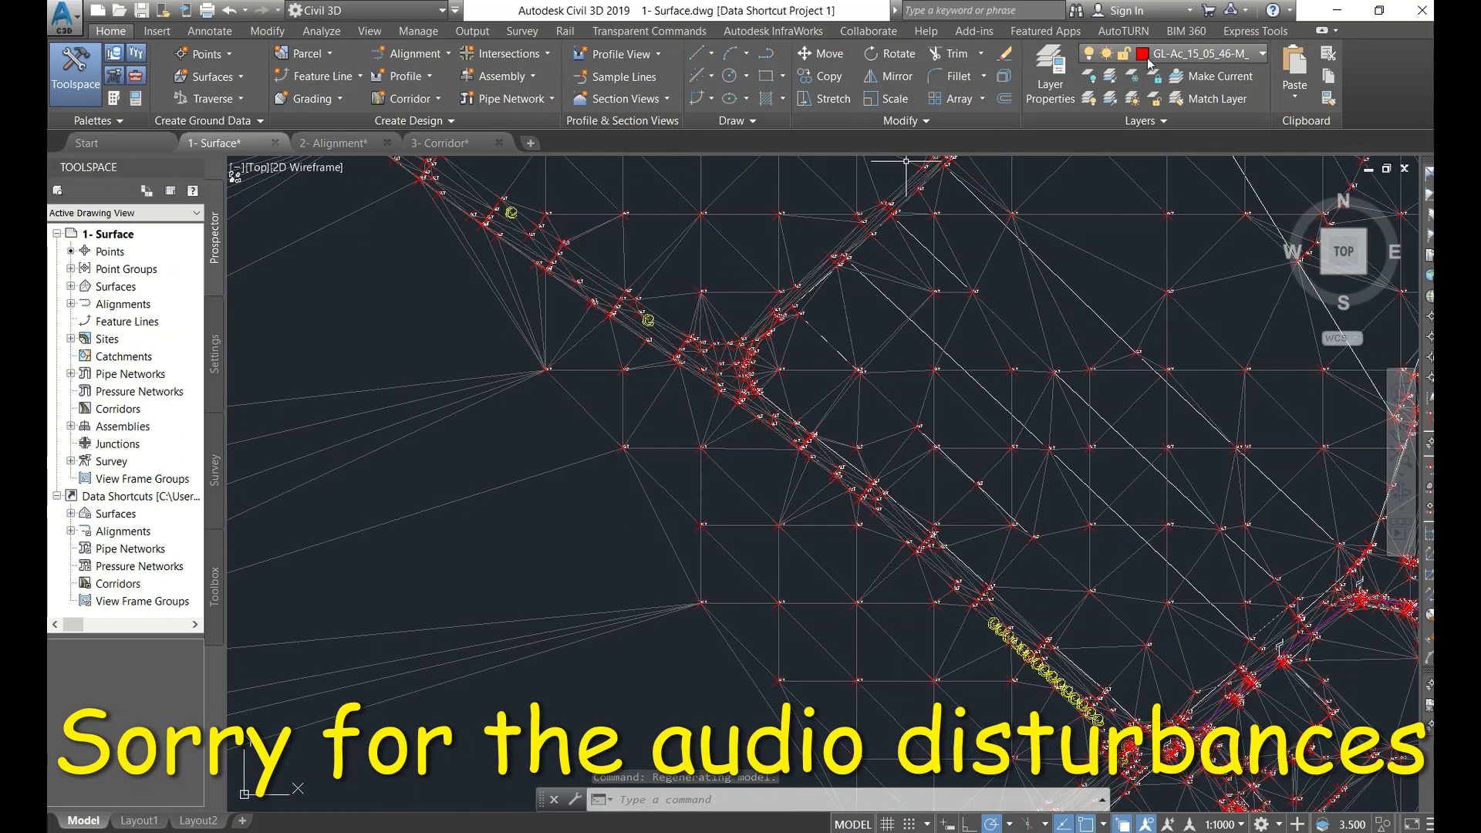
{"action": "scroll", "coordinate": [672, 380], "scroll_direction": "down", "scroll_amount": 6}
{"action": "middle_click_drag", "start_coordinate": [610, 365], "coordinate": [612, 502]}
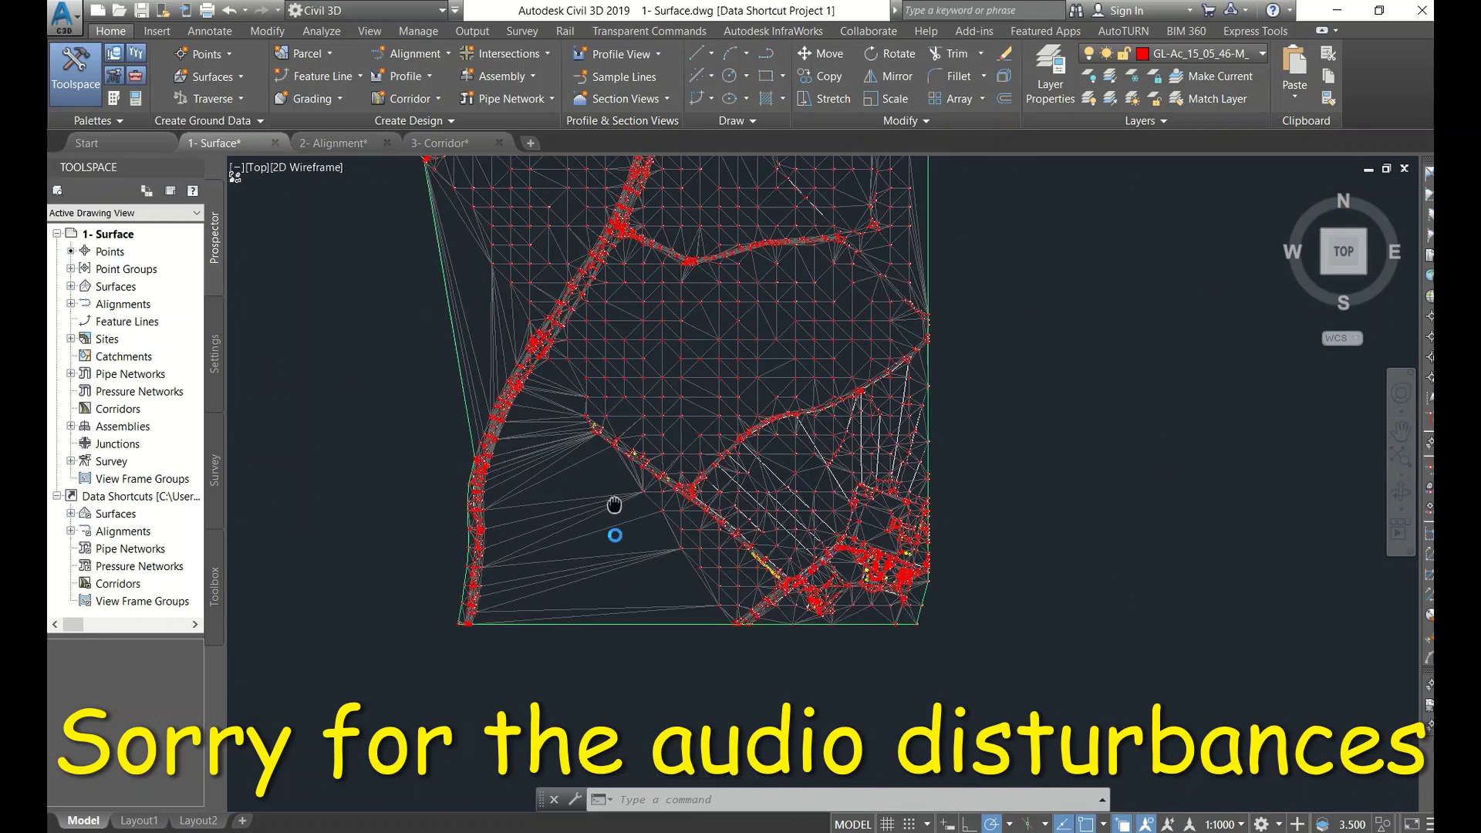
Step: Examine the definition of the Dummy surface, including its breaklines, in the 1- Surface drawing
{"action": "left_click", "coordinate": [70, 286]}
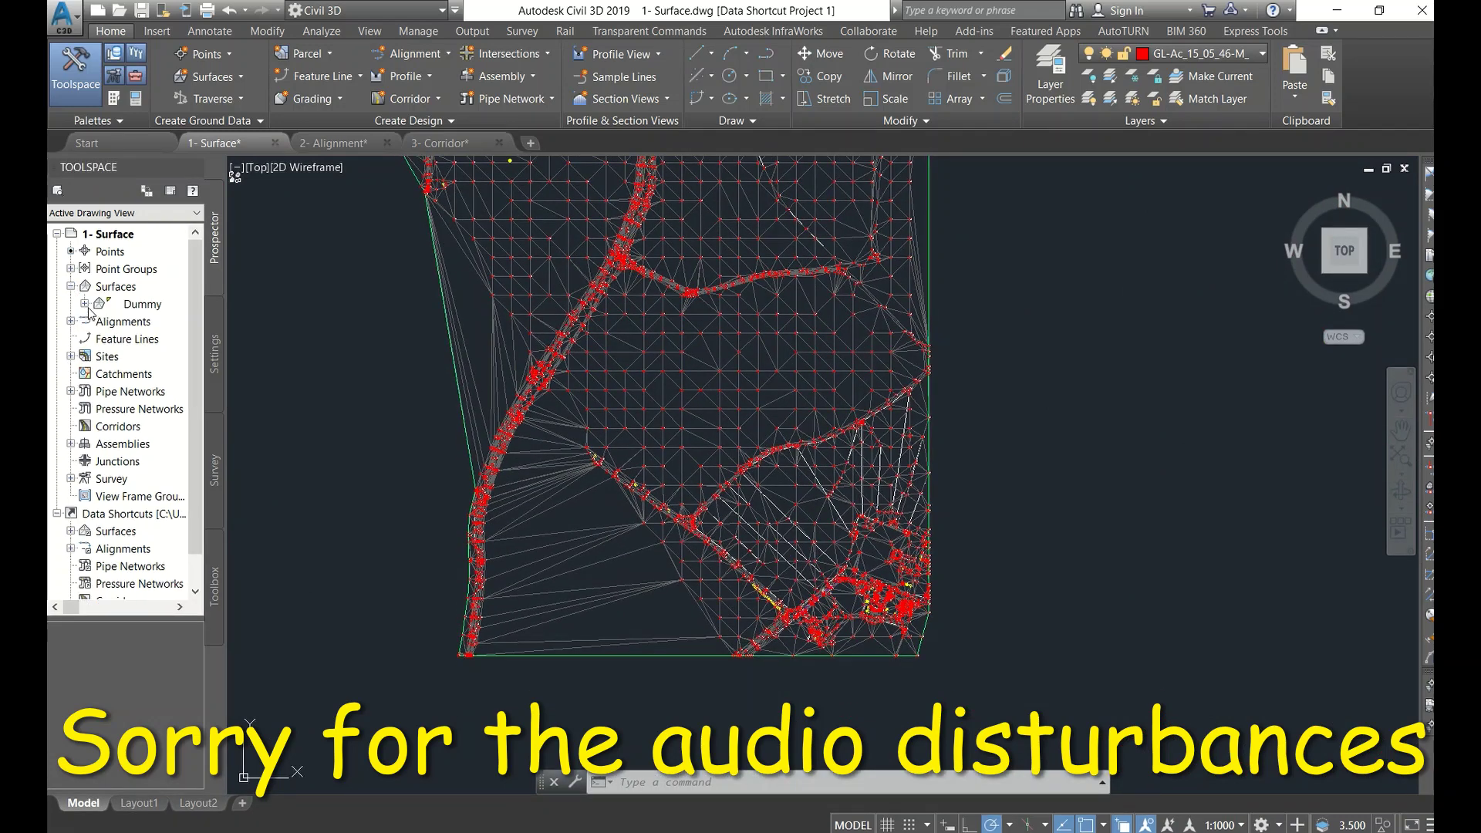
{"action": "left_click", "coordinate": [85, 303]}
{"action": "left_click", "coordinate": [98, 357]}
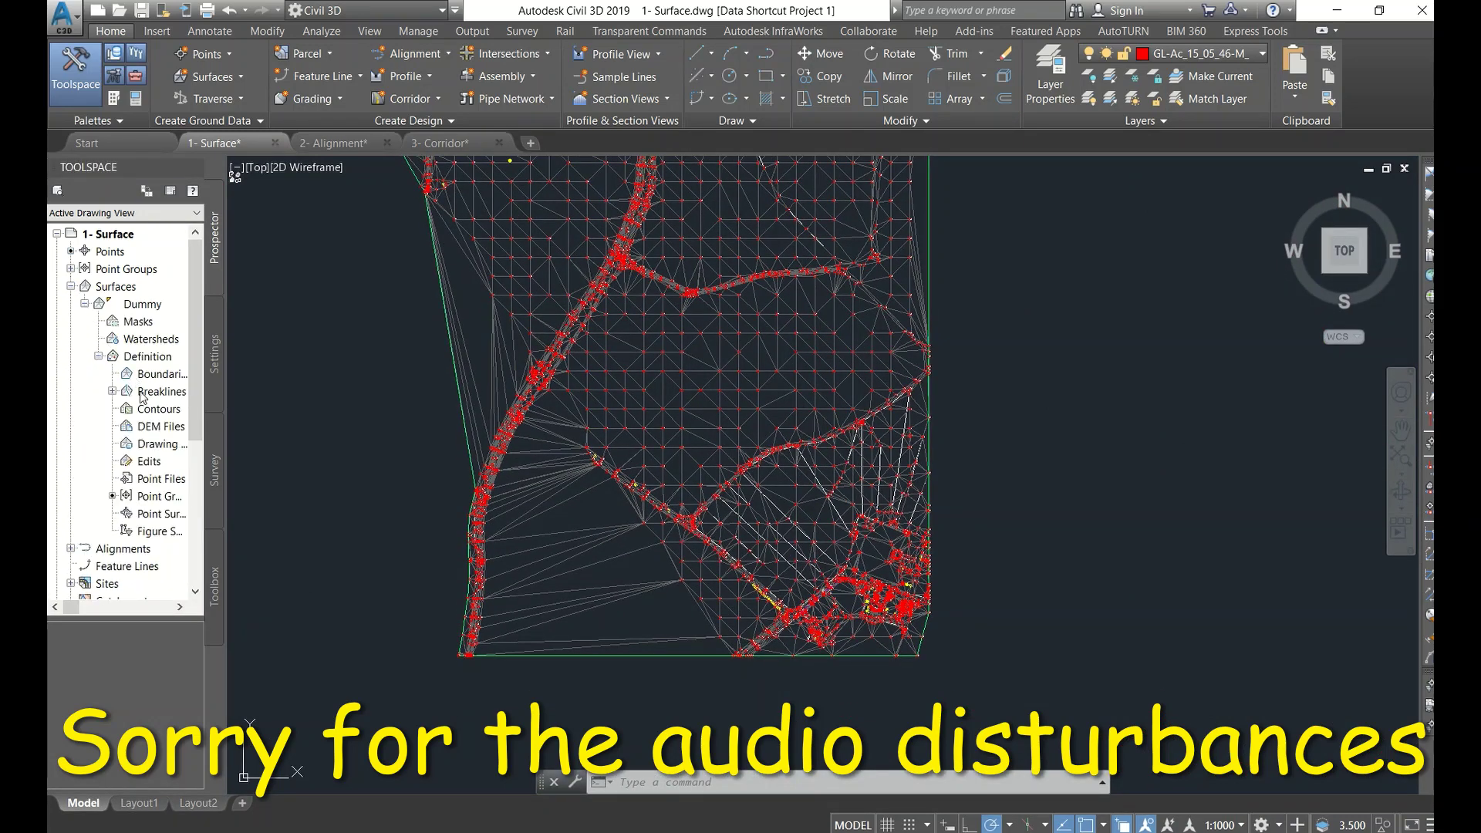
{"action": "left_click", "coordinate": [112, 392]}
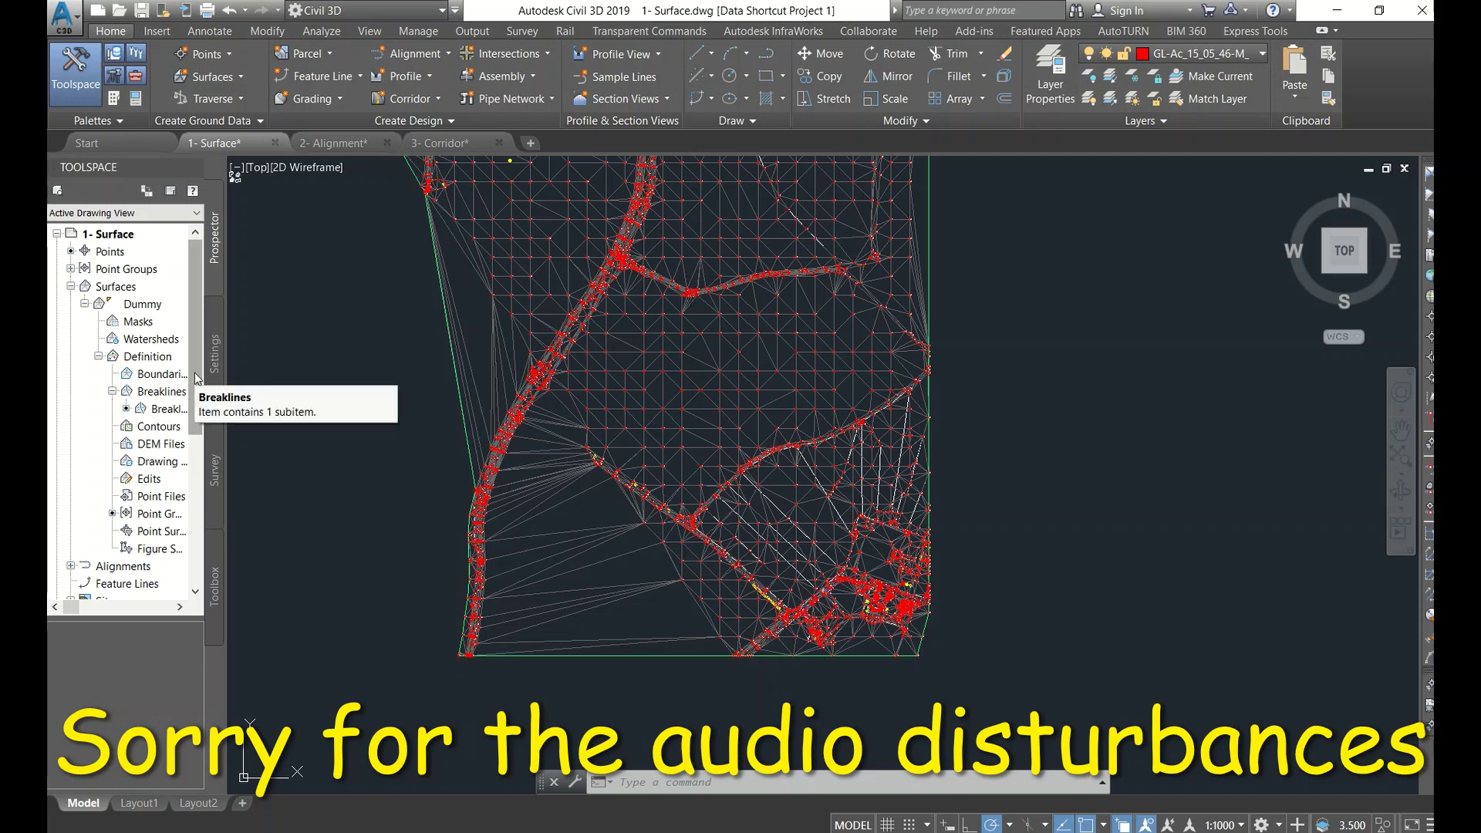
{"action": "scroll", "coordinate": [191, 458], "scroll_direction": "down", "scroll_amount": 3}
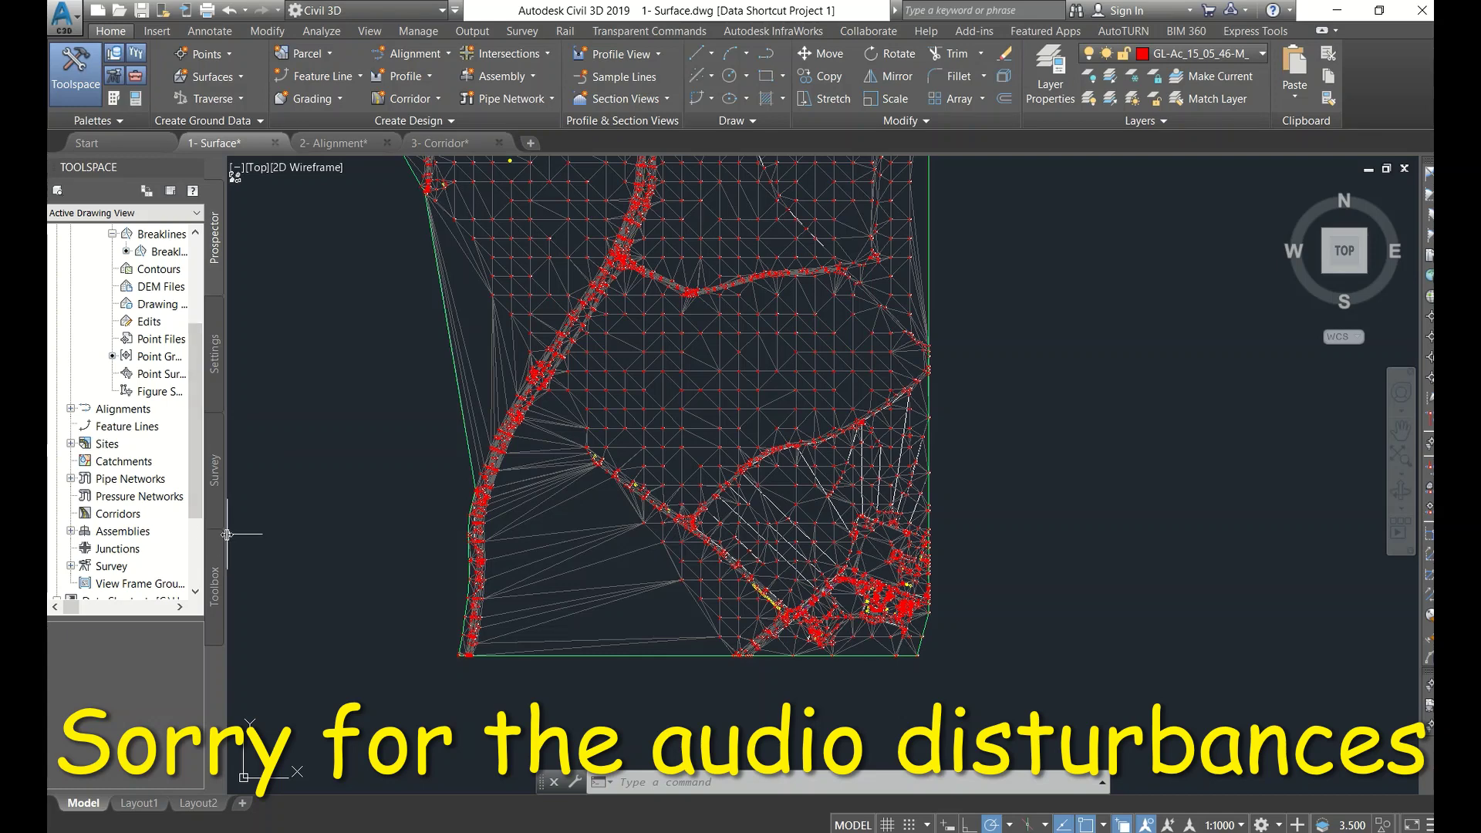
{"action": "left_click_drag", "start_coordinate": [227, 528], "coordinate": [351, 528]}
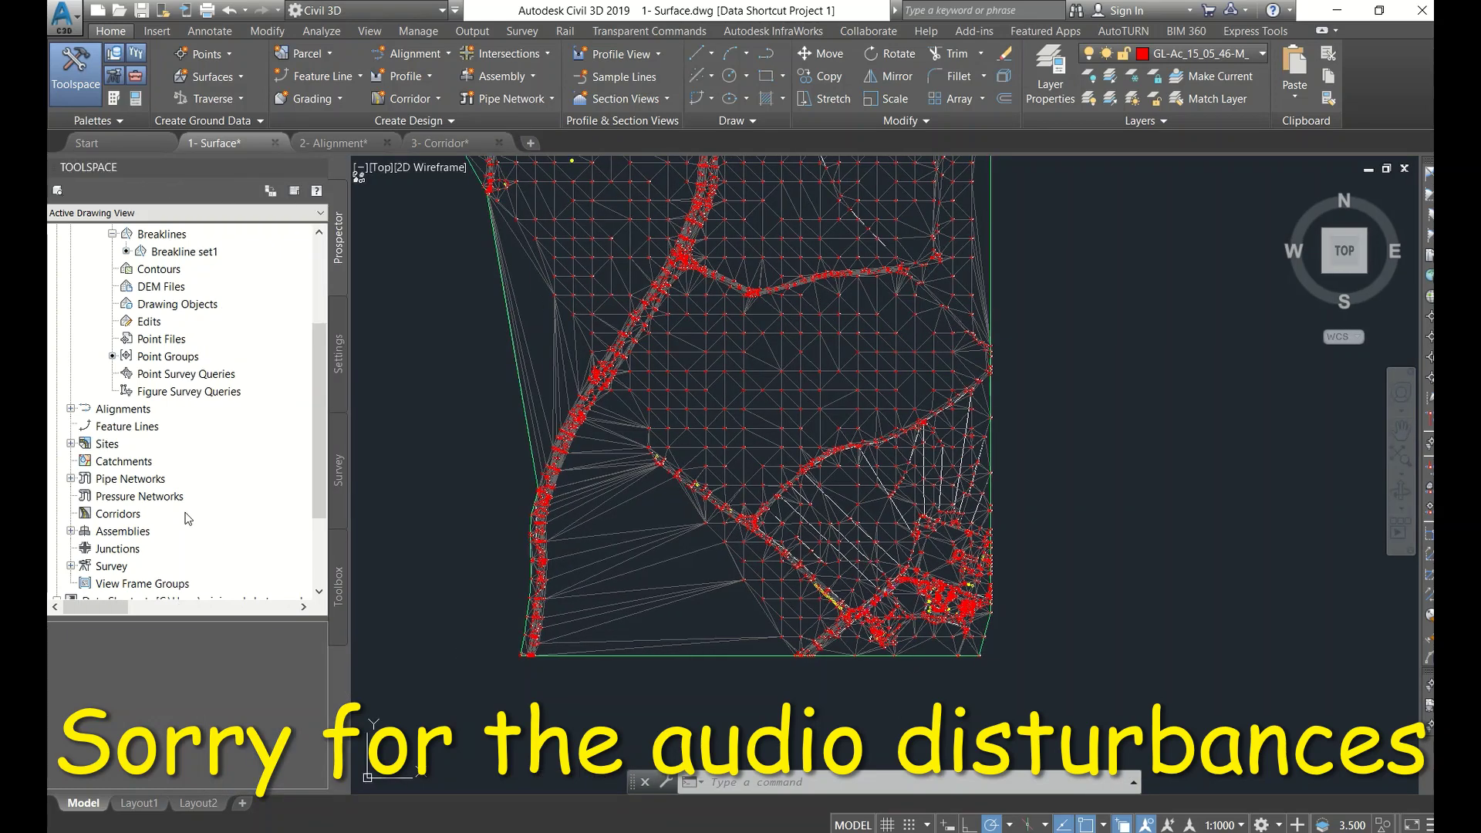
{"action": "scroll", "coordinate": [170, 476], "scroll_direction": "up", "scroll_amount": 3}
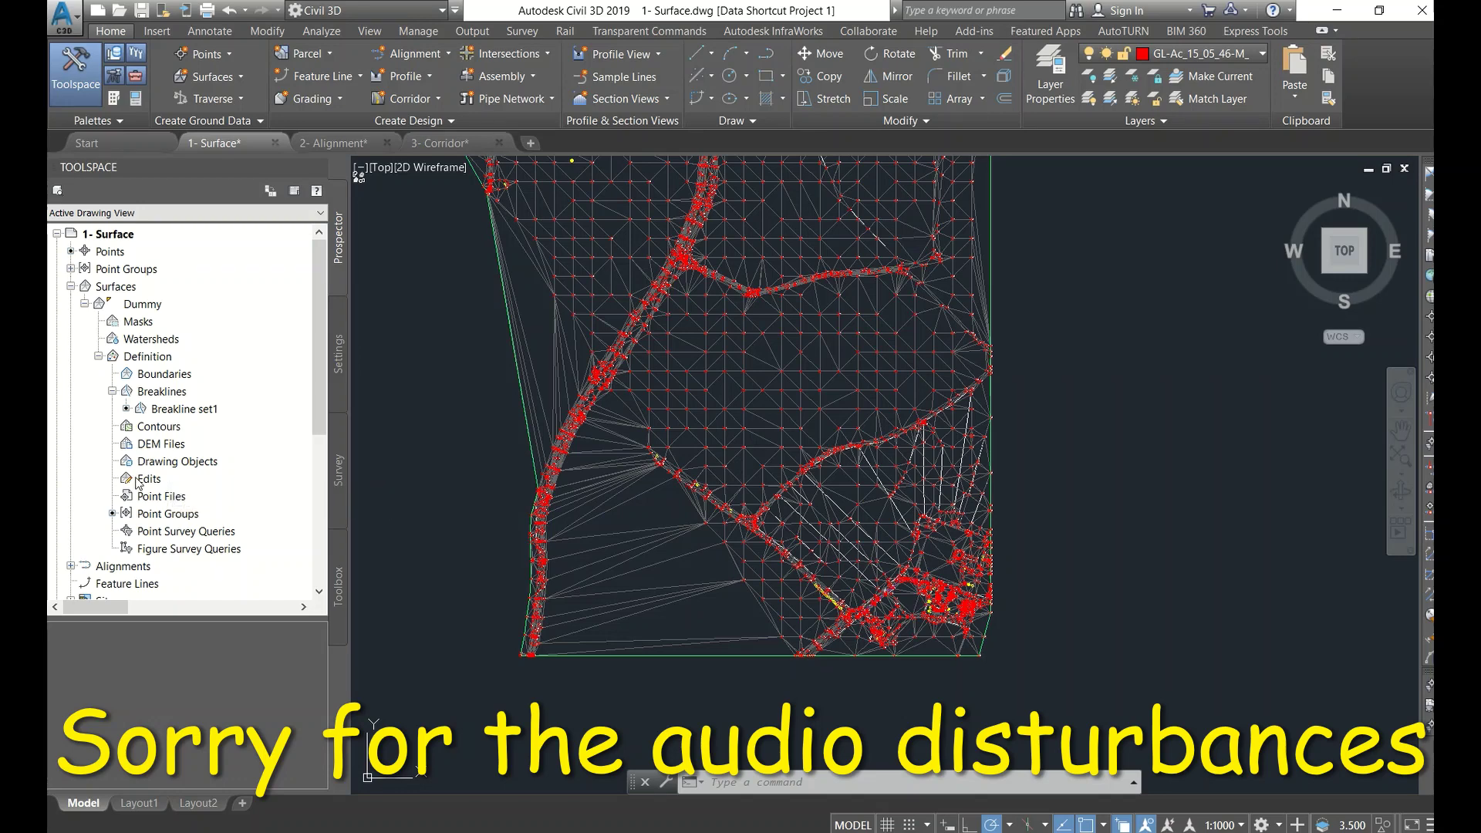
Step: Check the project's data shortcuts for the Dummy surface and inspect its source details
{"action": "scroll", "coordinate": [168, 474], "scroll_direction": "down", "scroll_amount": 5}
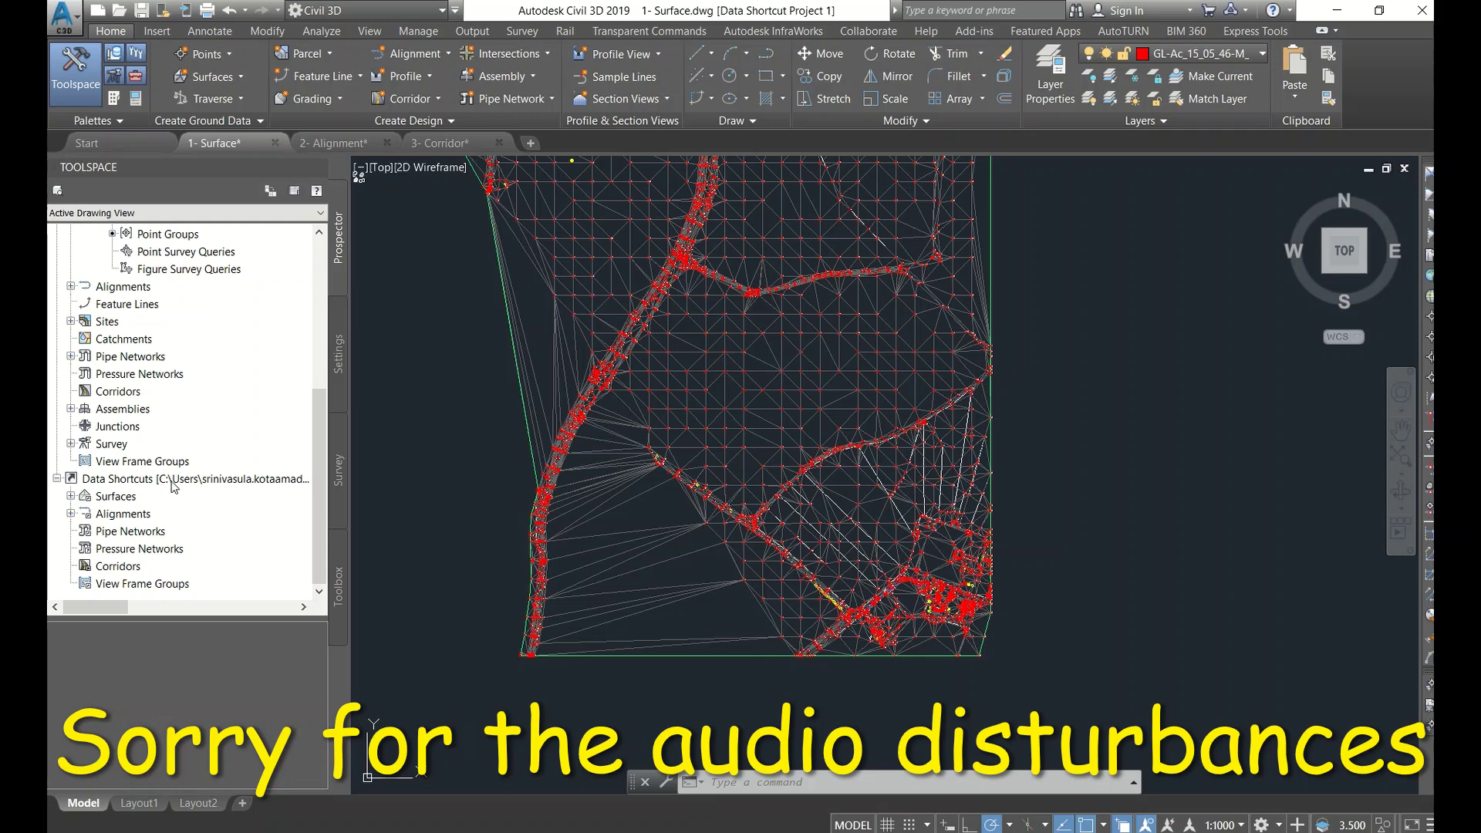
{"action": "scroll", "coordinate": [565, 433], "scroll_direction": "down", "scroll_amount": 3}
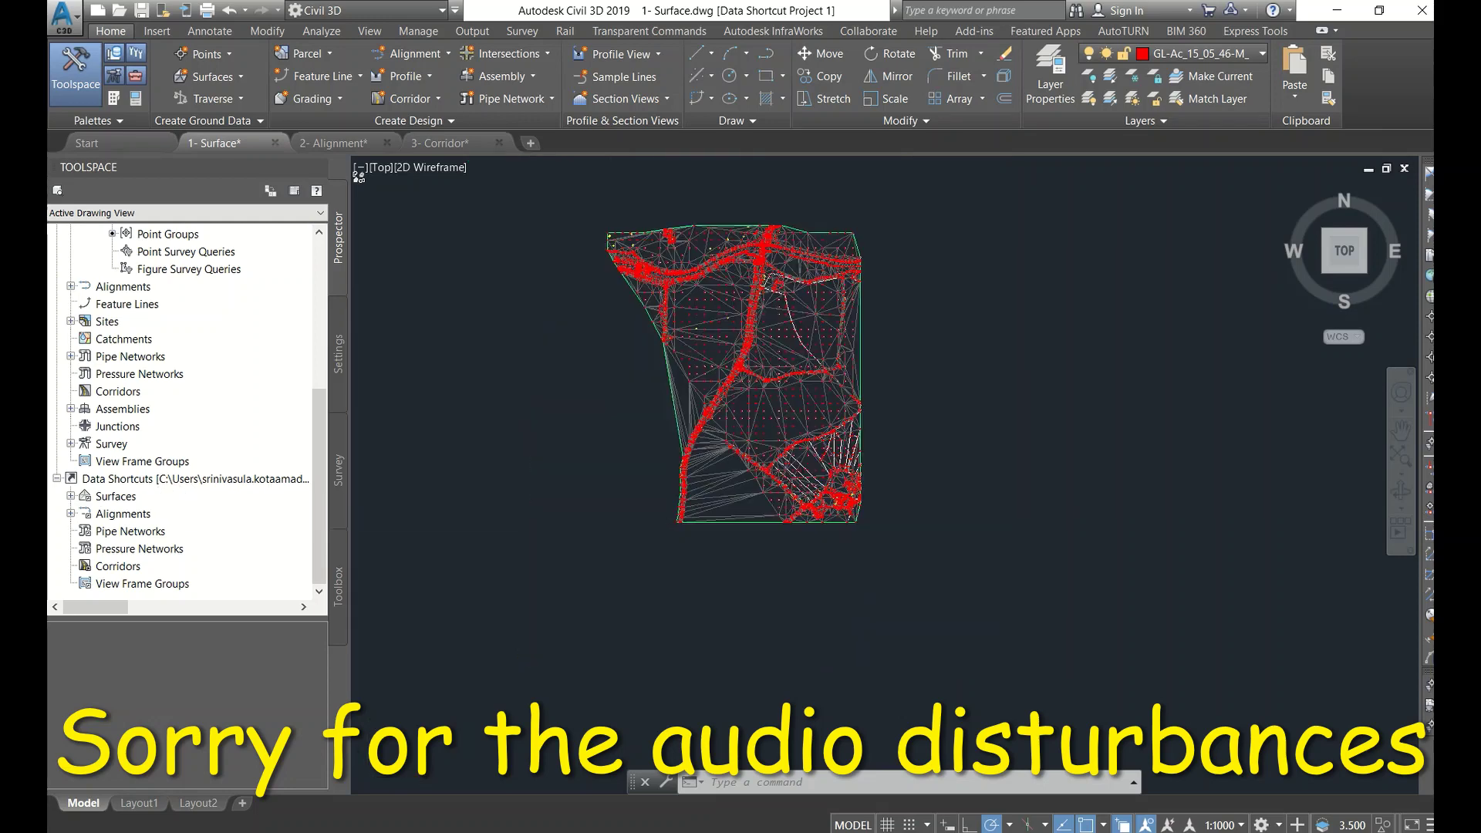
{"action": "scroll", "coordinate": [728, 383], "scroll_direction": "up", "scroll_amount": 2}
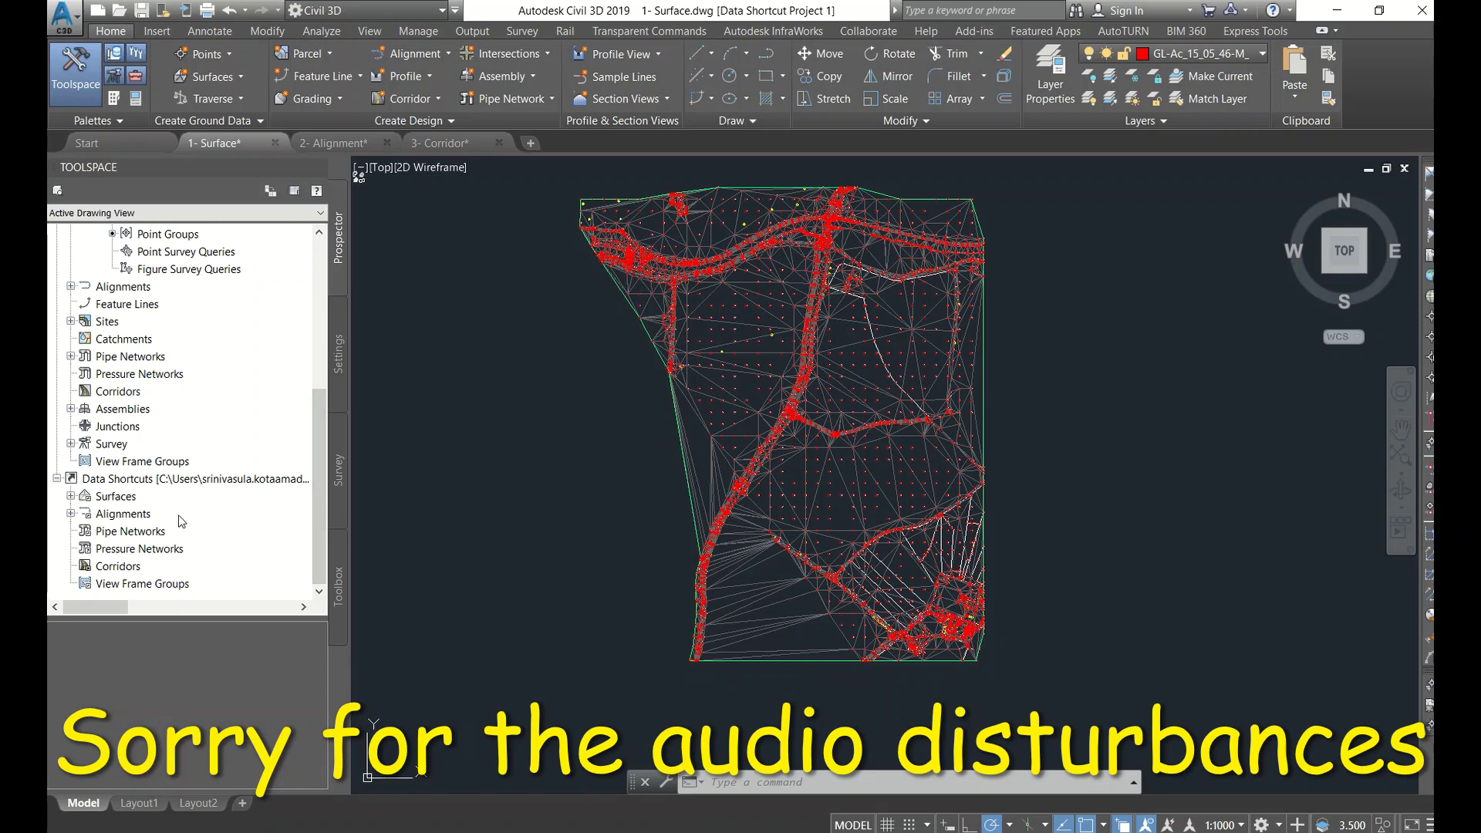
{"action": "left_click", "coordinate": [70, 497]}
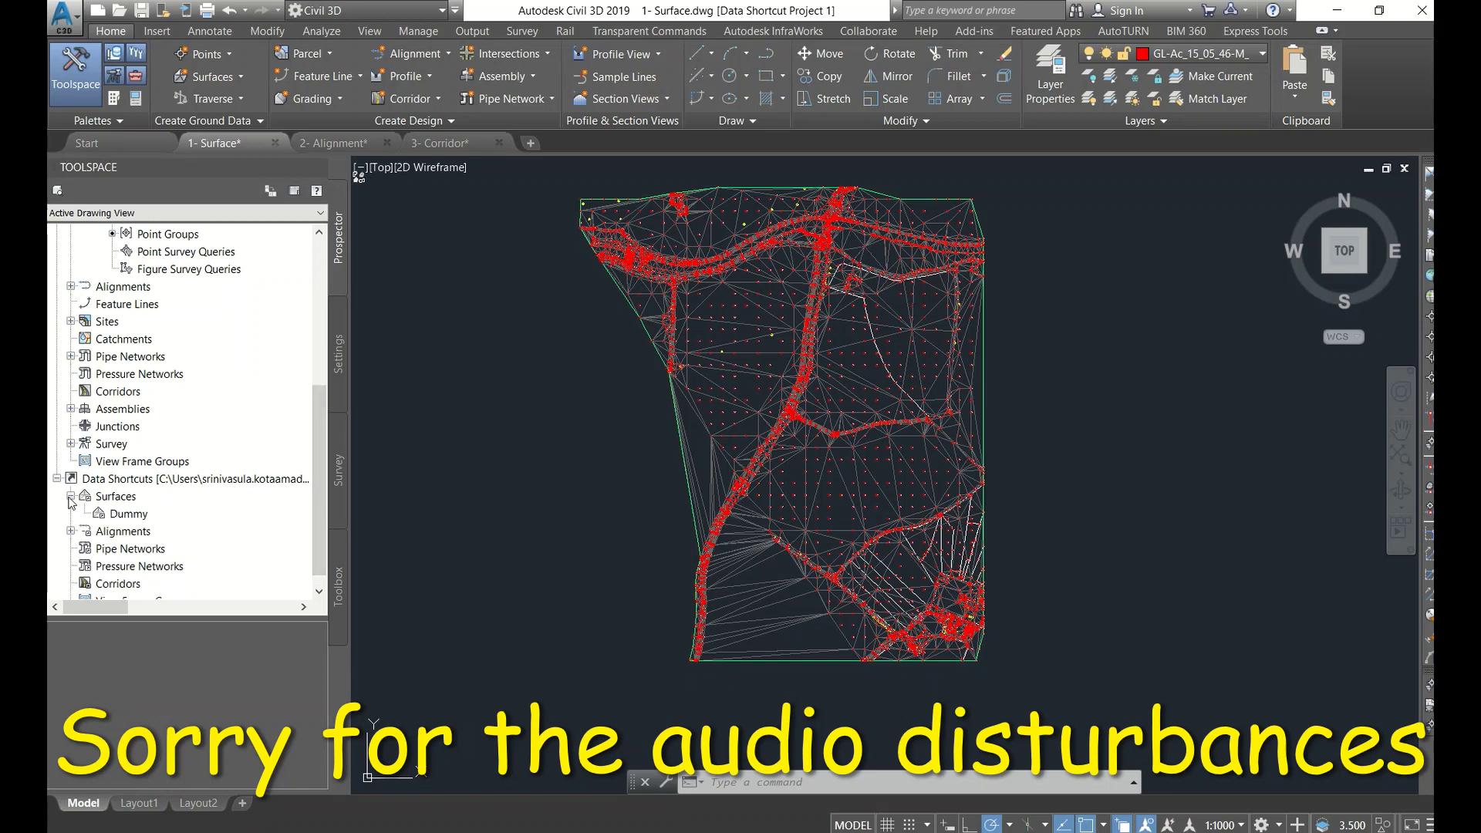
{"action": "right_click", "coordinate": [151, 479]}
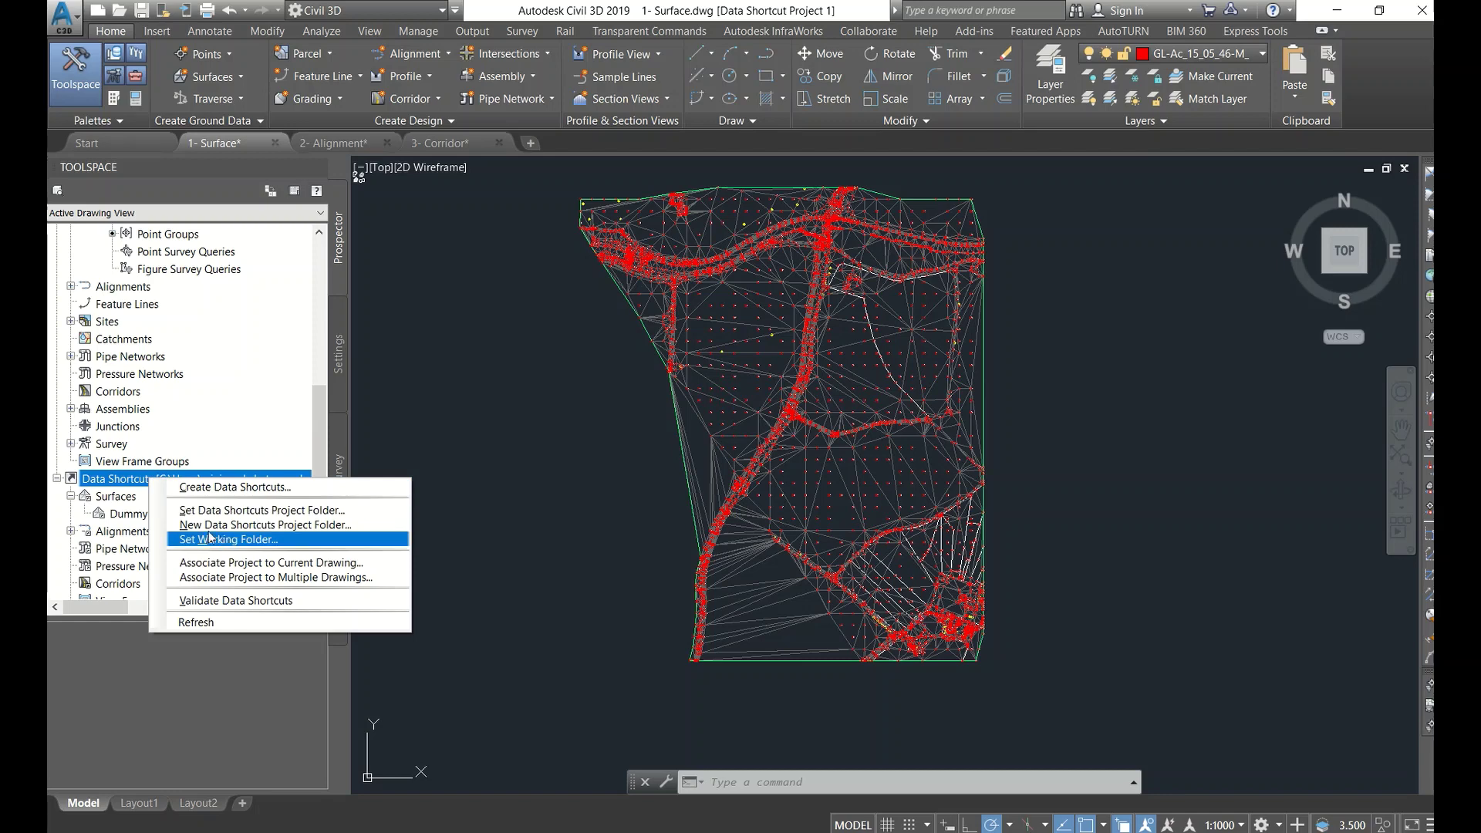
{"action": "left_click", "coordinate": [108, 521]}
{"action": "left_click", "coordinate": [111, 519]}
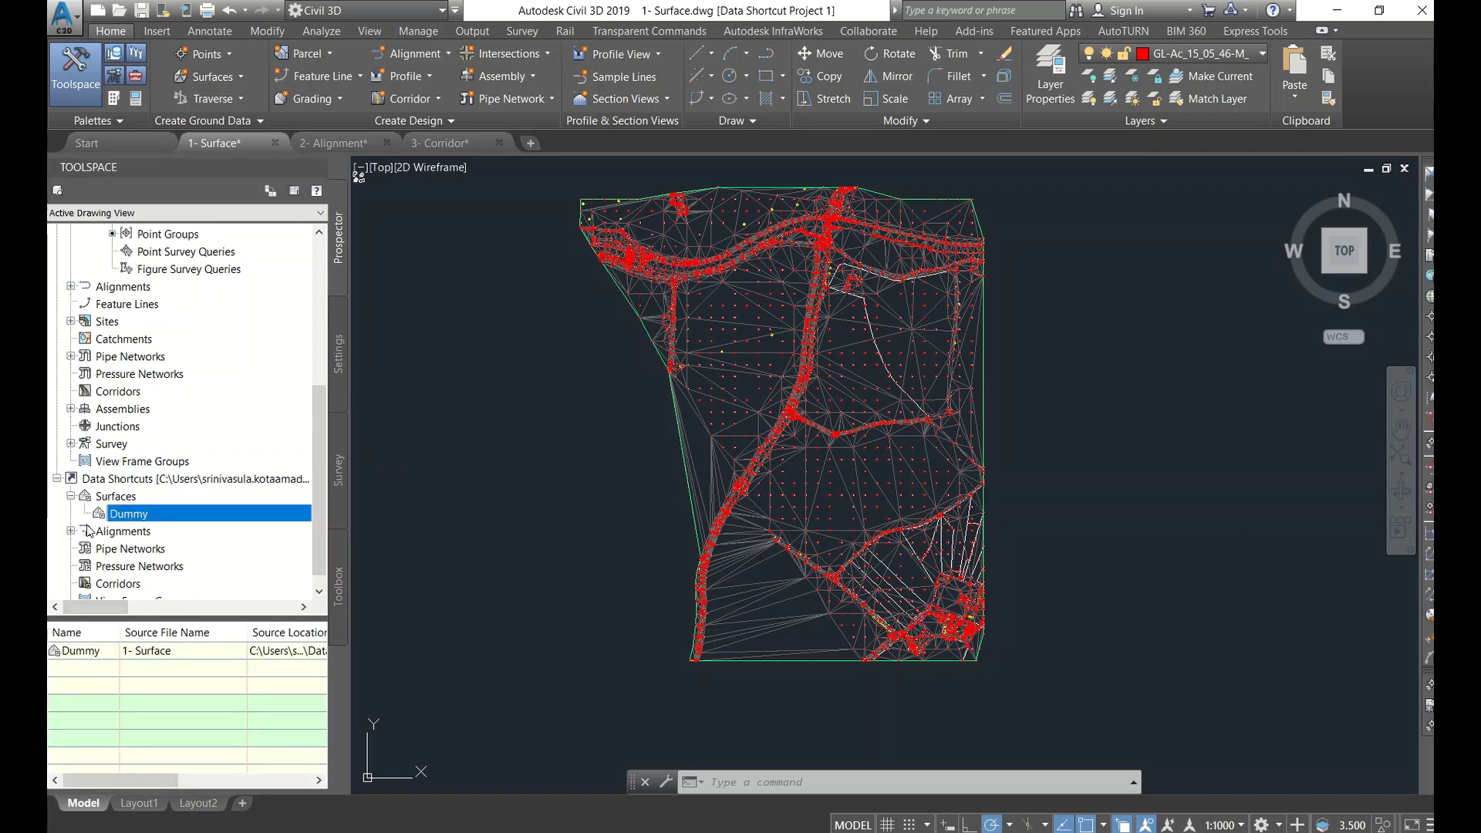
Step: Switch to the 2- Alignment drawing and delete the existing surface from it
{"action": "left_click", "coordinate": [347, 145]}
{"action": "middle_click", "coordinate": [665, 373]}
{"action": "middle_click", "coordinate": [665, 373]}
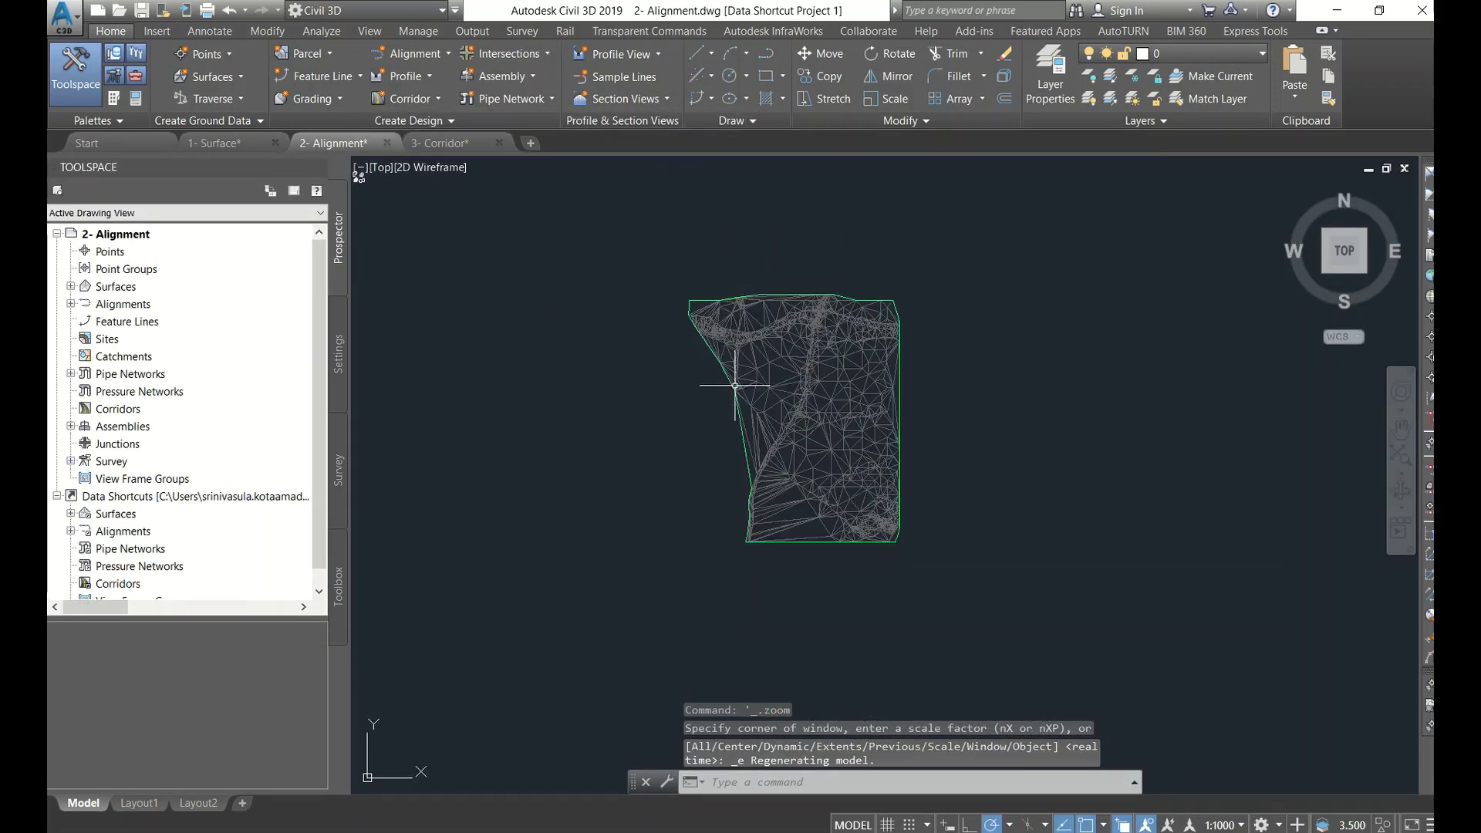
{"action": "left_click", "coordinate": [757, 426]}
{"action": "key", "text": "Delete"}
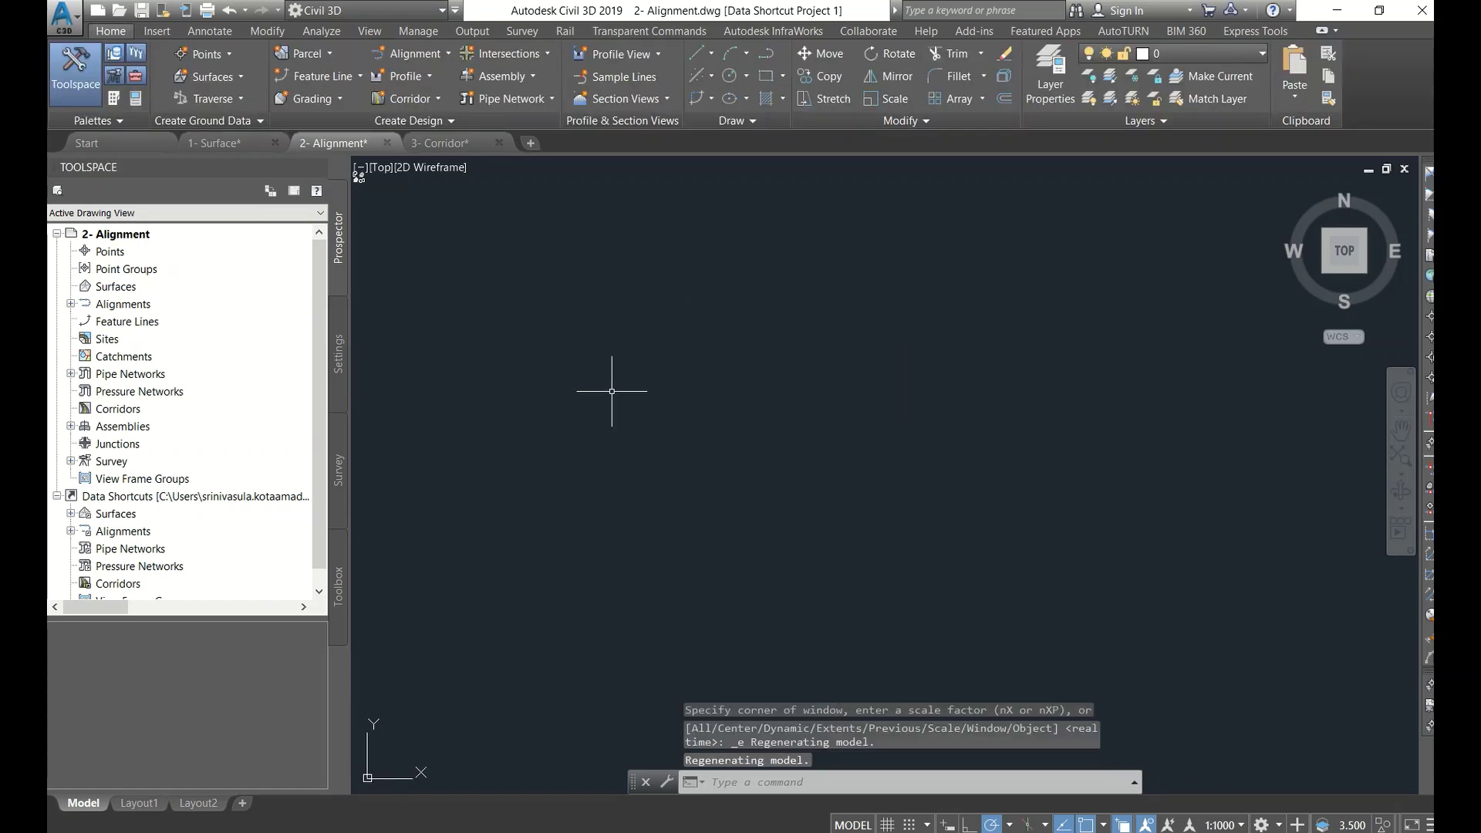
Step: Create a reference to the Dummy surface from the data shortcuts in the alignment drawing, keeping the default settings
{"action": "left_click", "coordinate": [70, 514]}
{"action": "left_click", "coordinate": [116, 532]}
{"action": "right_click", "coordinate": [124, 531]}
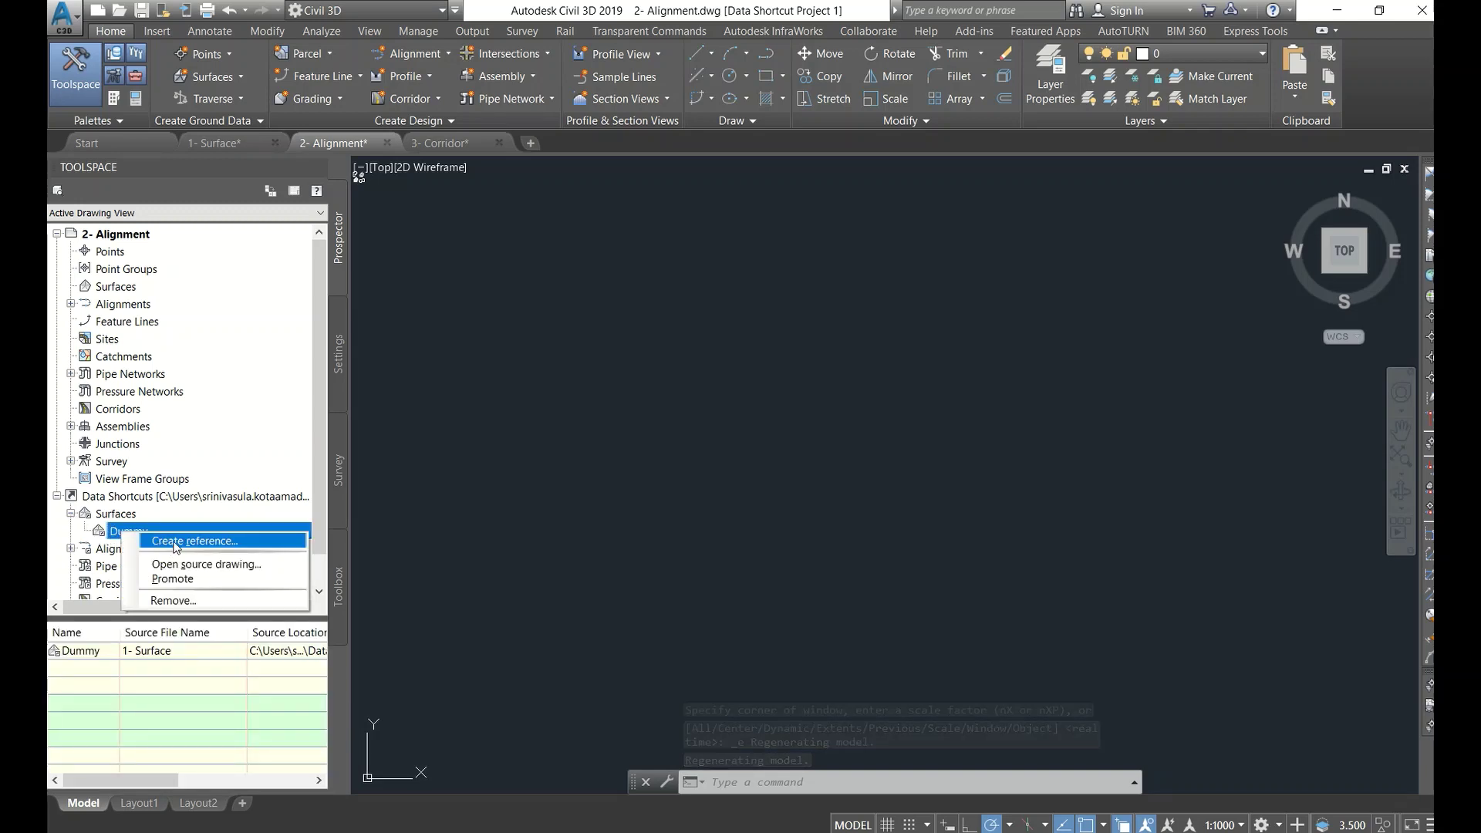
{"action": "left_click", "coordinate": [175, 544]}
{"action": "left_click", "coordinate": [773, 561]}
{"action": "scroll", "coordinate": [779, 334], "scroll_direction": "down", "scroll_amount": 4}
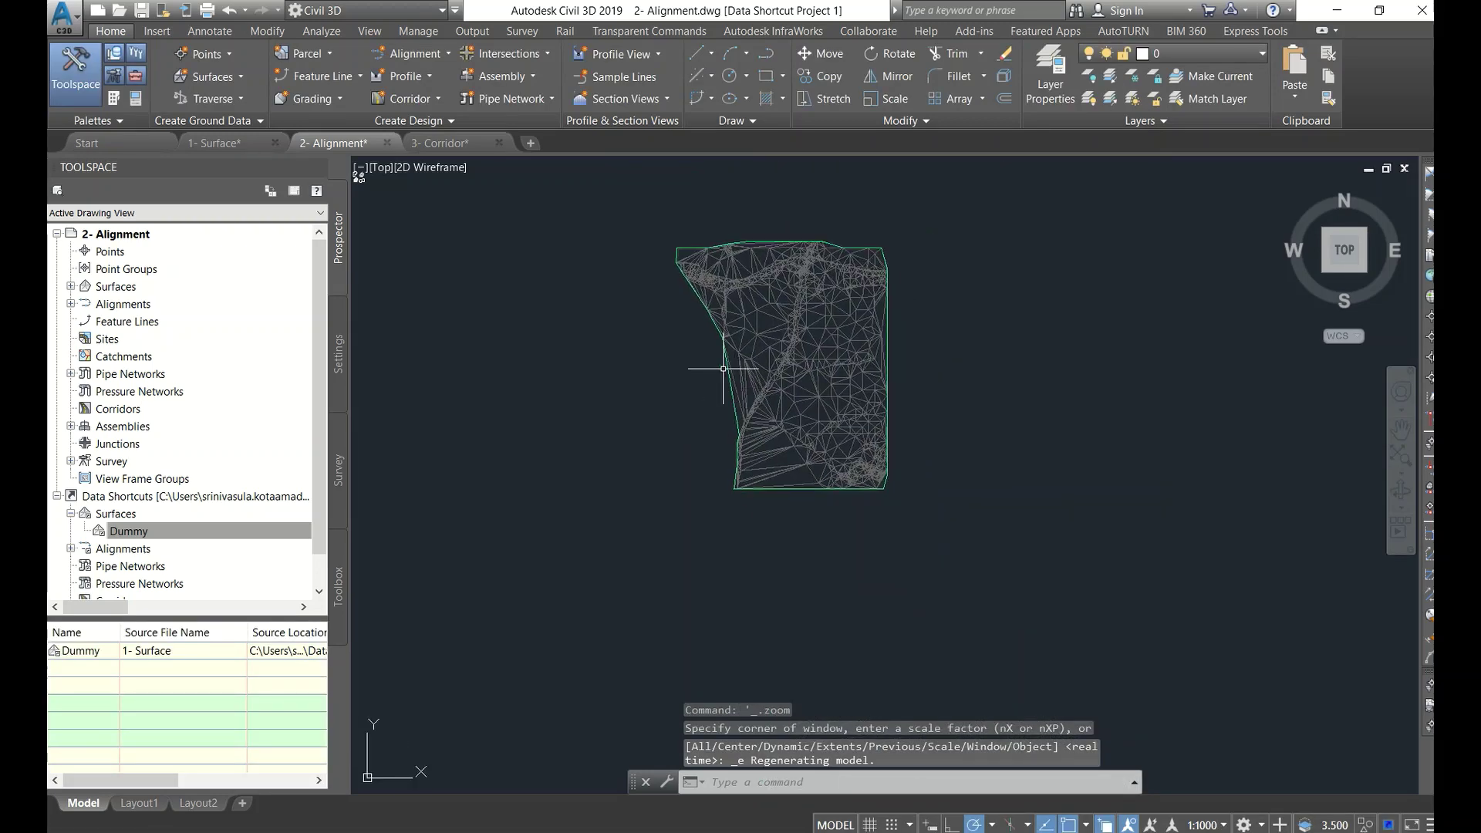
Step: Start a centerline alignment layout named Alignment -1 with the Proposed style and the Major and Minor only label set
{"action": "left_click", "coordinate": [439, 47]}
{"action": "left_click", "coordinate": [463, 74]}
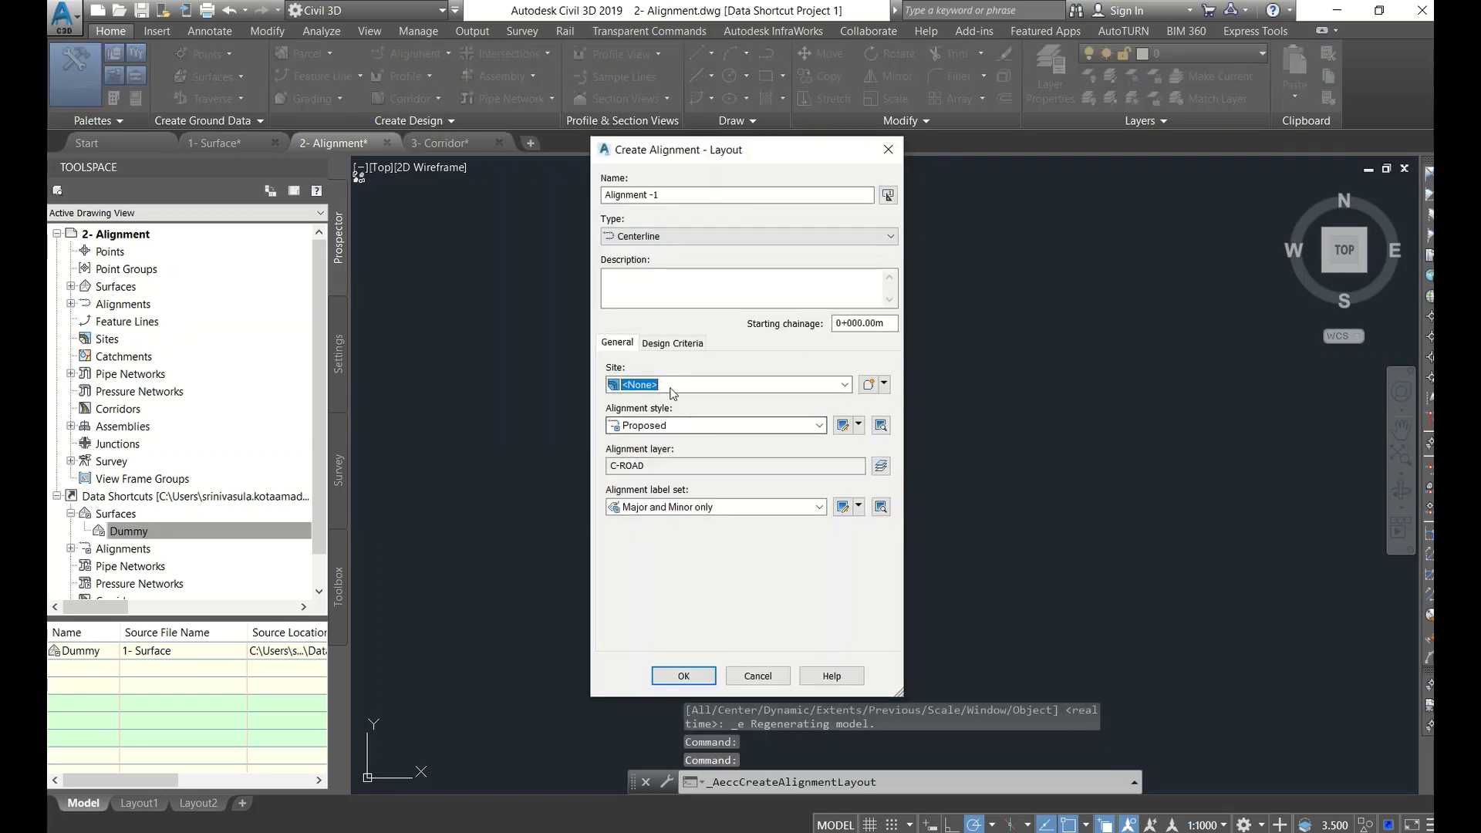
{"action": "left_click", "coordinate": [684, 676]}
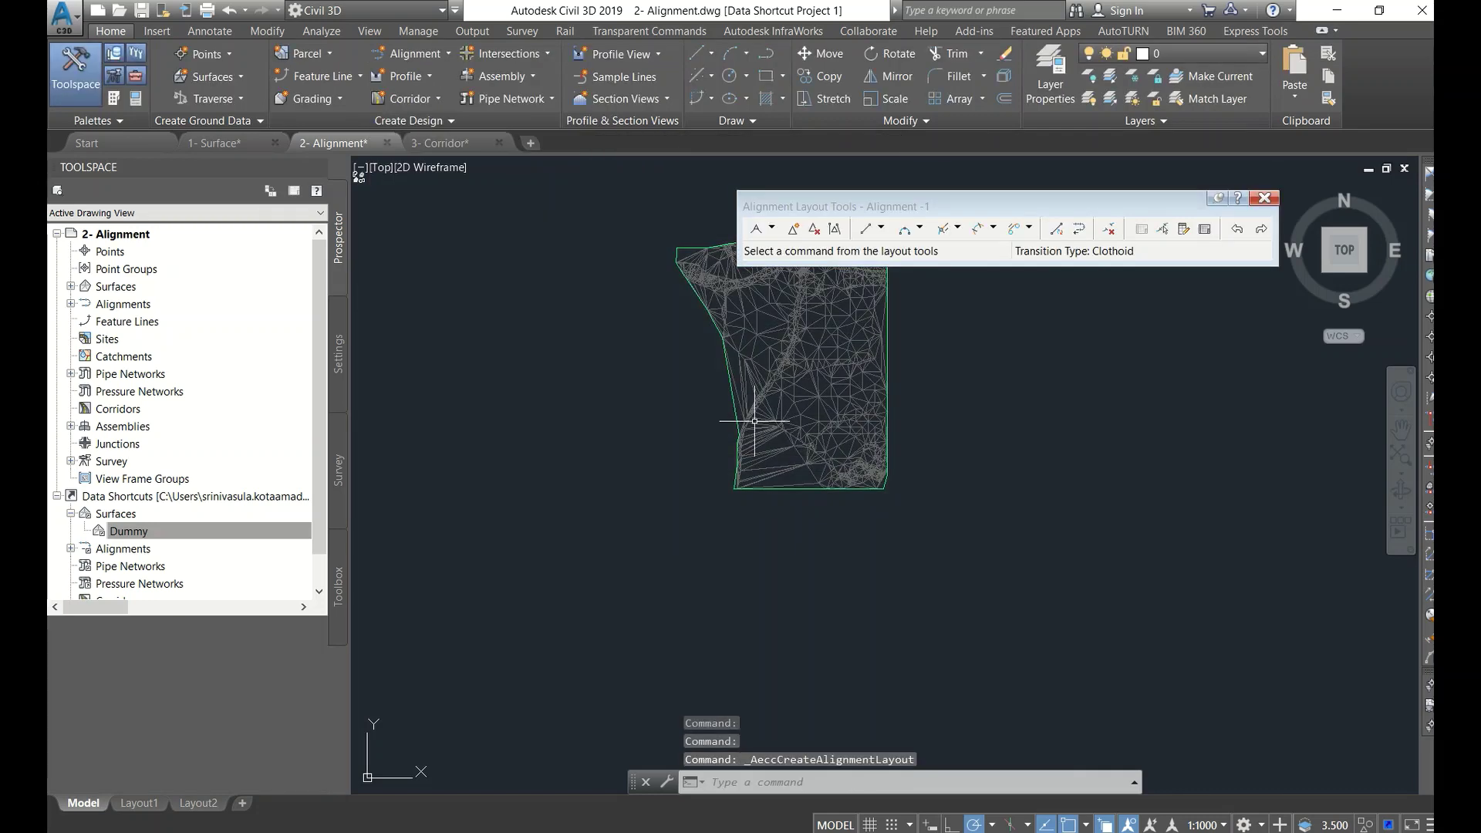
Step: Draw the alignment as straights with curves along the main north-south road, about 1009 m long, and close the layout tools
{"action": "left_click", "coordinate": [771, 230]}
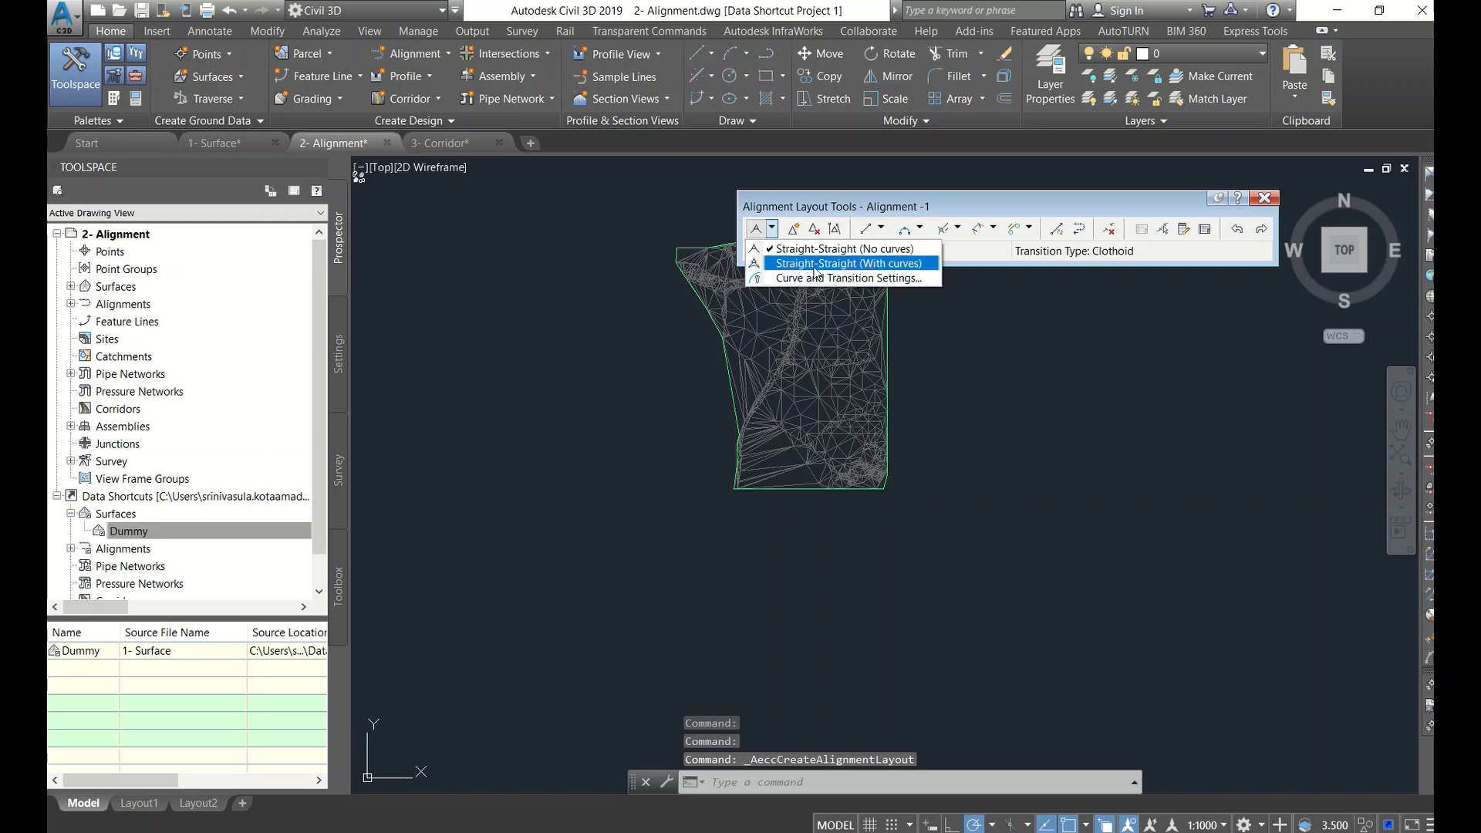
{"action": "left_click", "coordinate": [787, 264]}
{"action": "scroll", "coordinate": [745, 319], "scroll_direction": "up", "scroll_amount": 5}
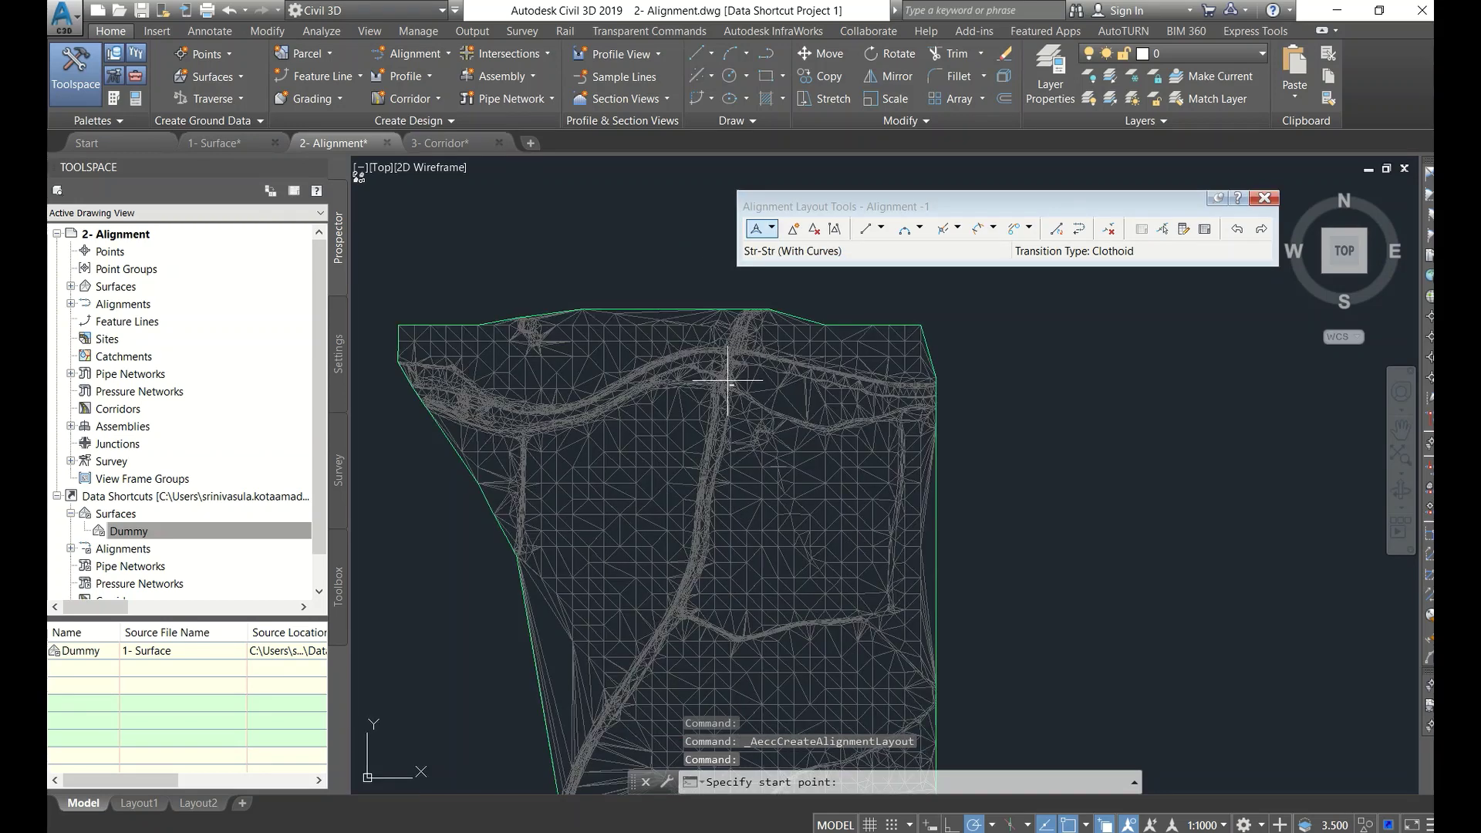
{"action": "left_click", "coordinate": [745, 319]}
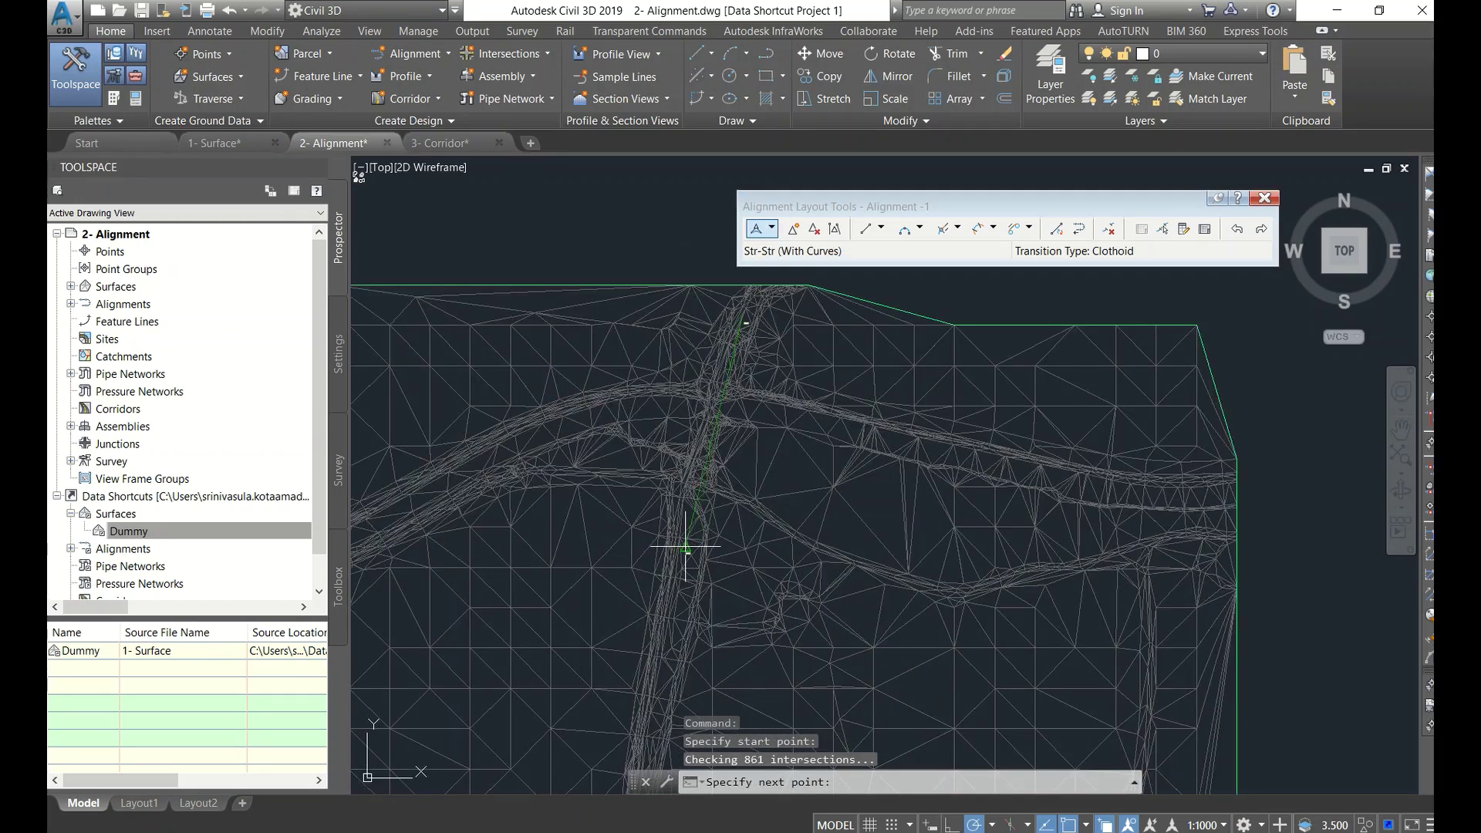
{"action": "scroll", "coordinate": [671, 475], "scroll_direction": "up", "scroll_amount": 3}
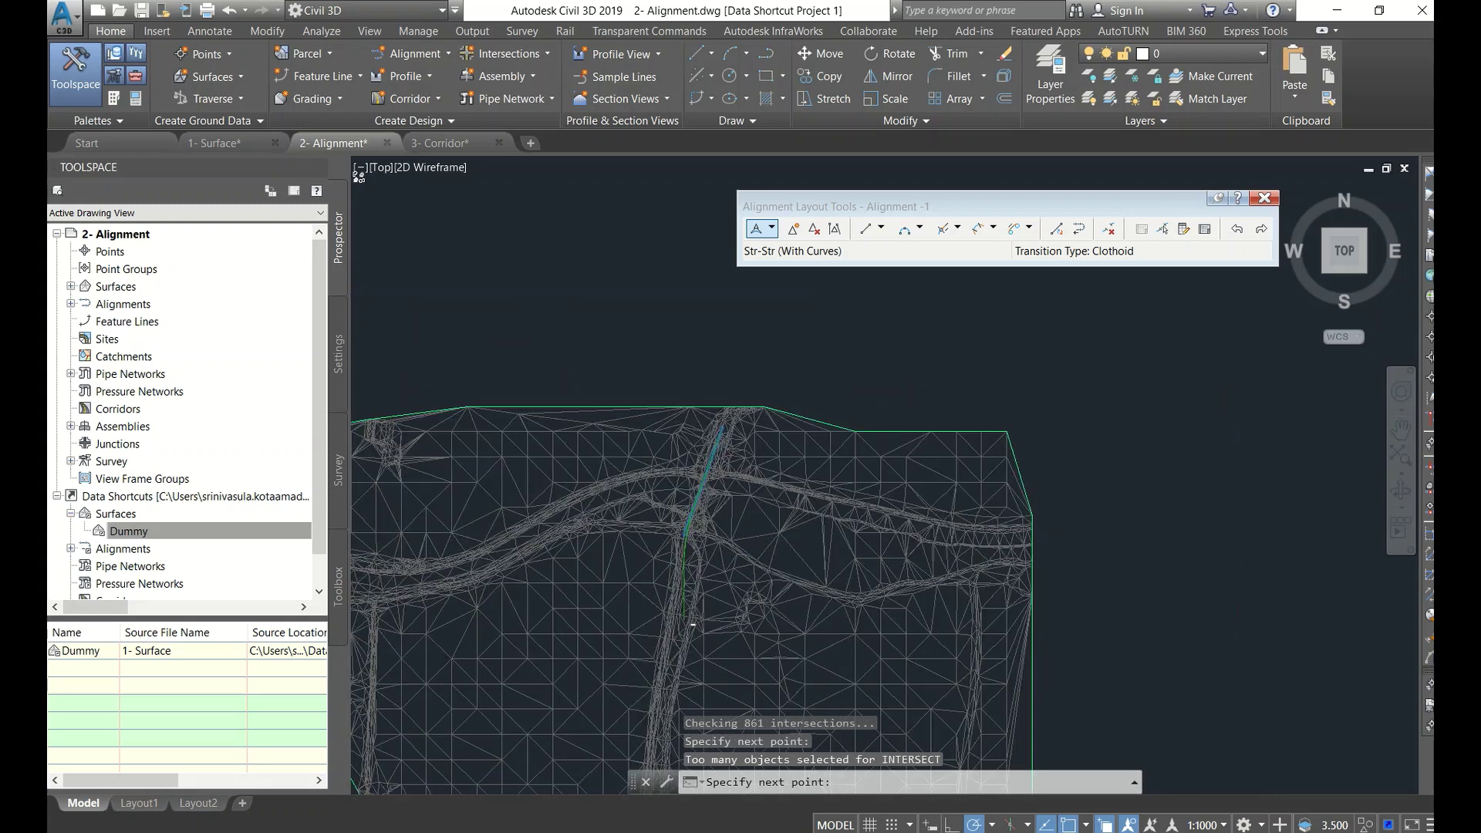
{"action": "scroll", "coordinate": [668, 469], "scroll_direction": "up", "scroll_amount": 2}
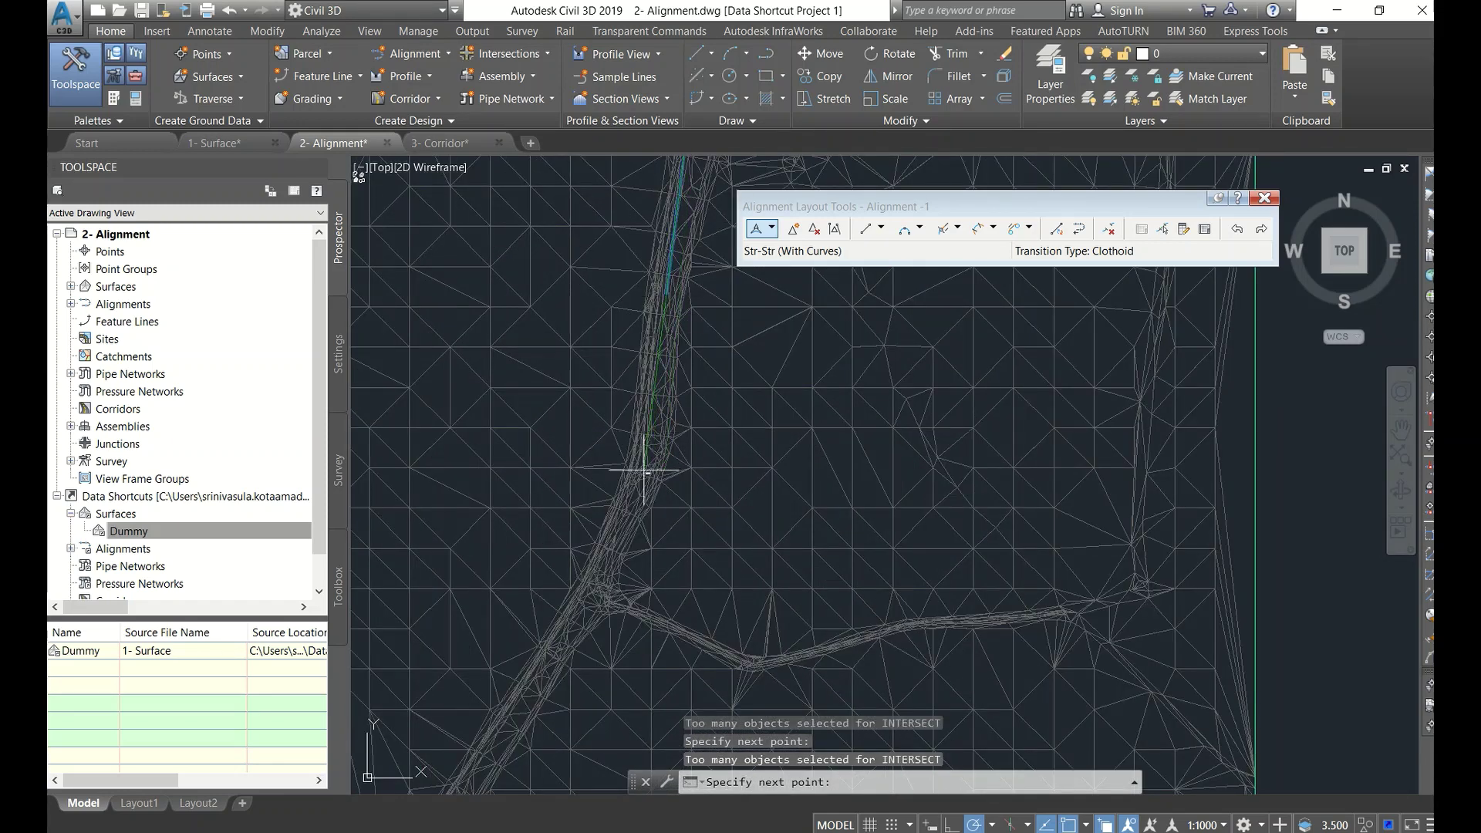
{"action": "middle_click_drag", "start_coordinate": [577, 605], "coordinate": [726, 289]}
{"action": "scroll", "coordinate": [661, 331], "scroll_direction": "down", "scroll_amount": 3}
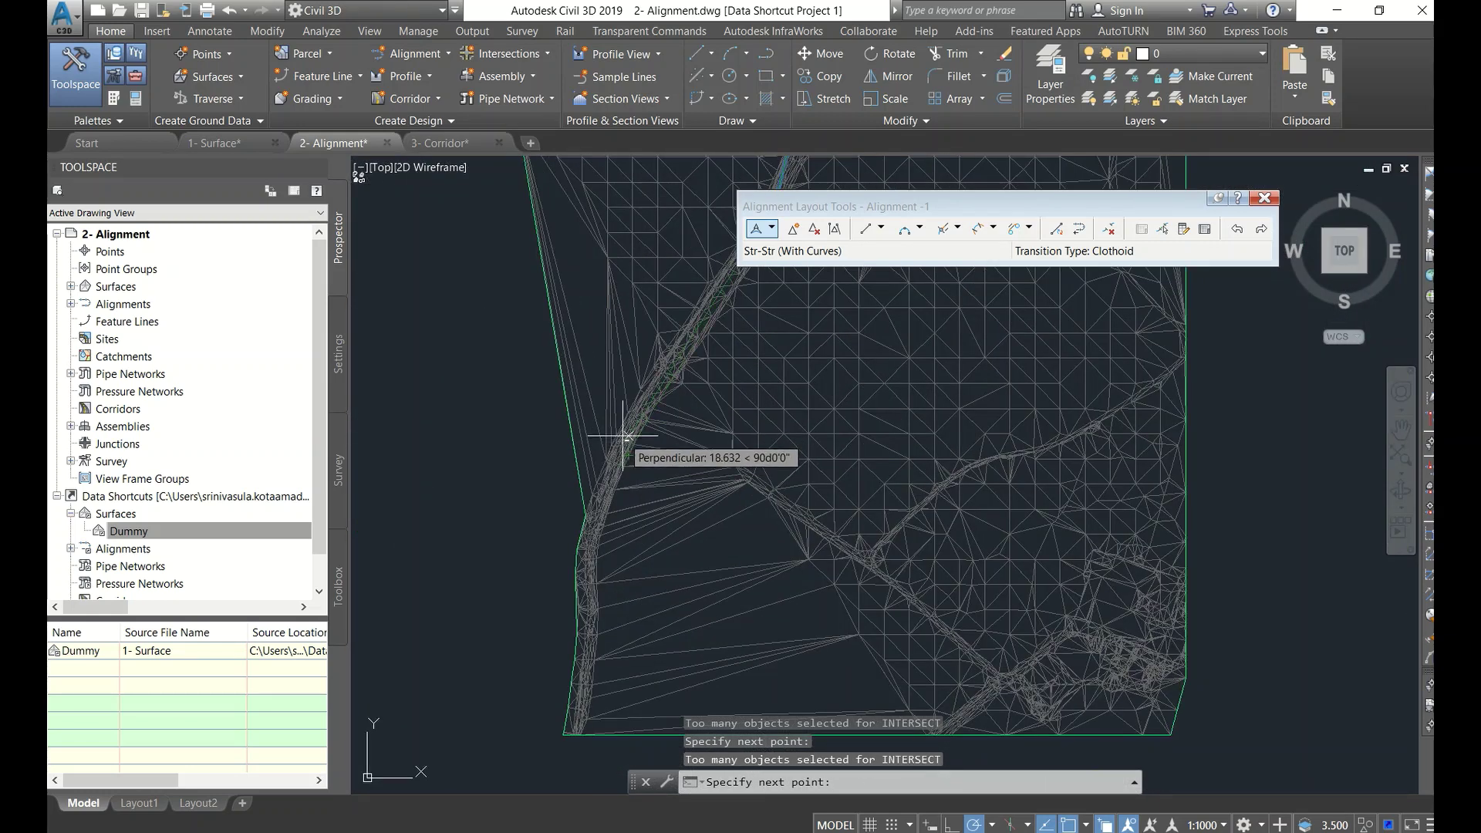
{"action": "middle_click_drag", "start_coordinate": [605, 625], "coordinate": [562, 436]}
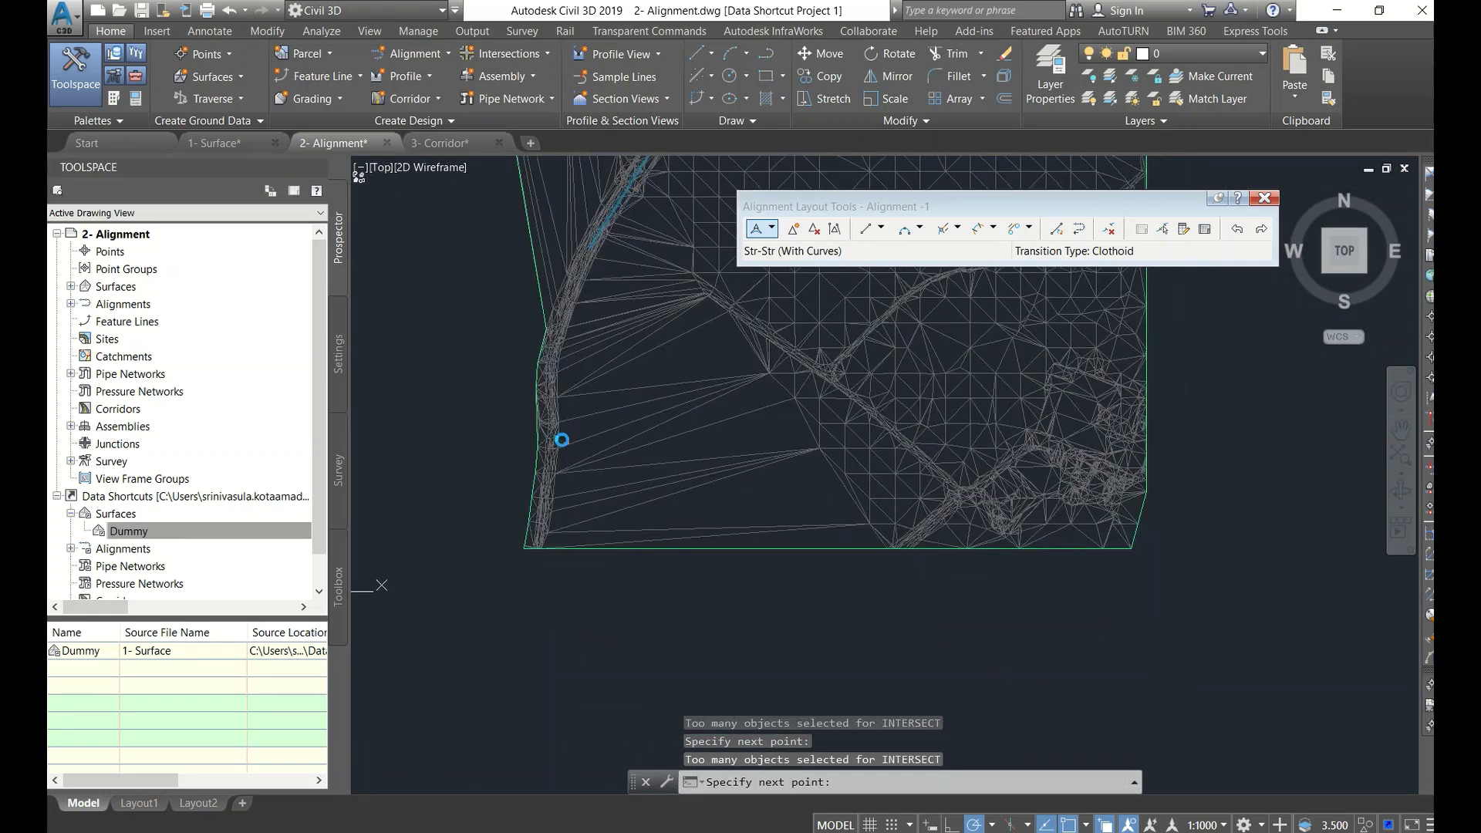
{"action": "left_click", "coordinate": [571, 529]}
{"action": "key", "text": "Return"}
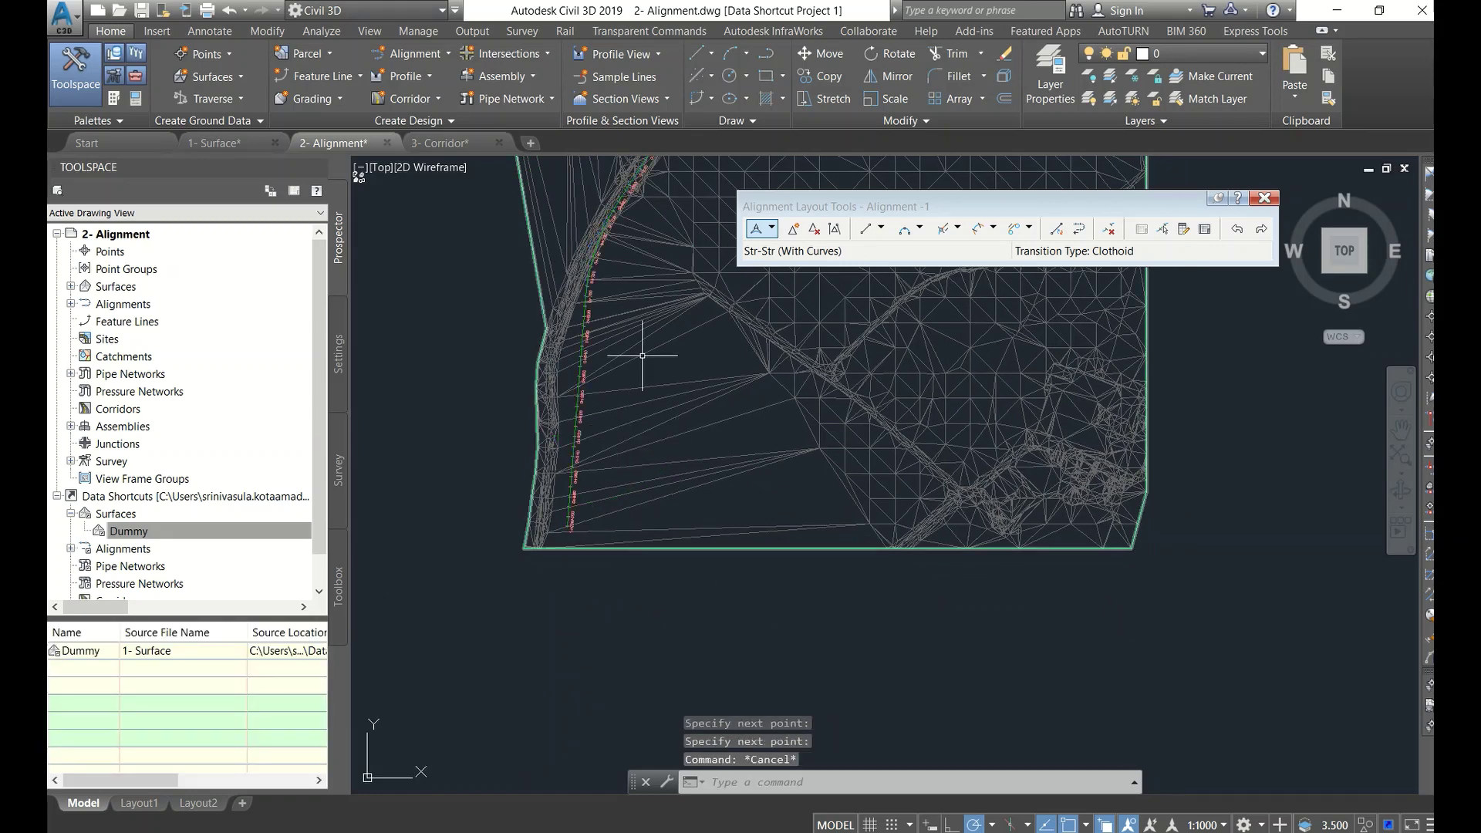
{"action": "scroll", "coordinate": [643, 355], "scroll_direction": "up", "scroll_amount": 5}
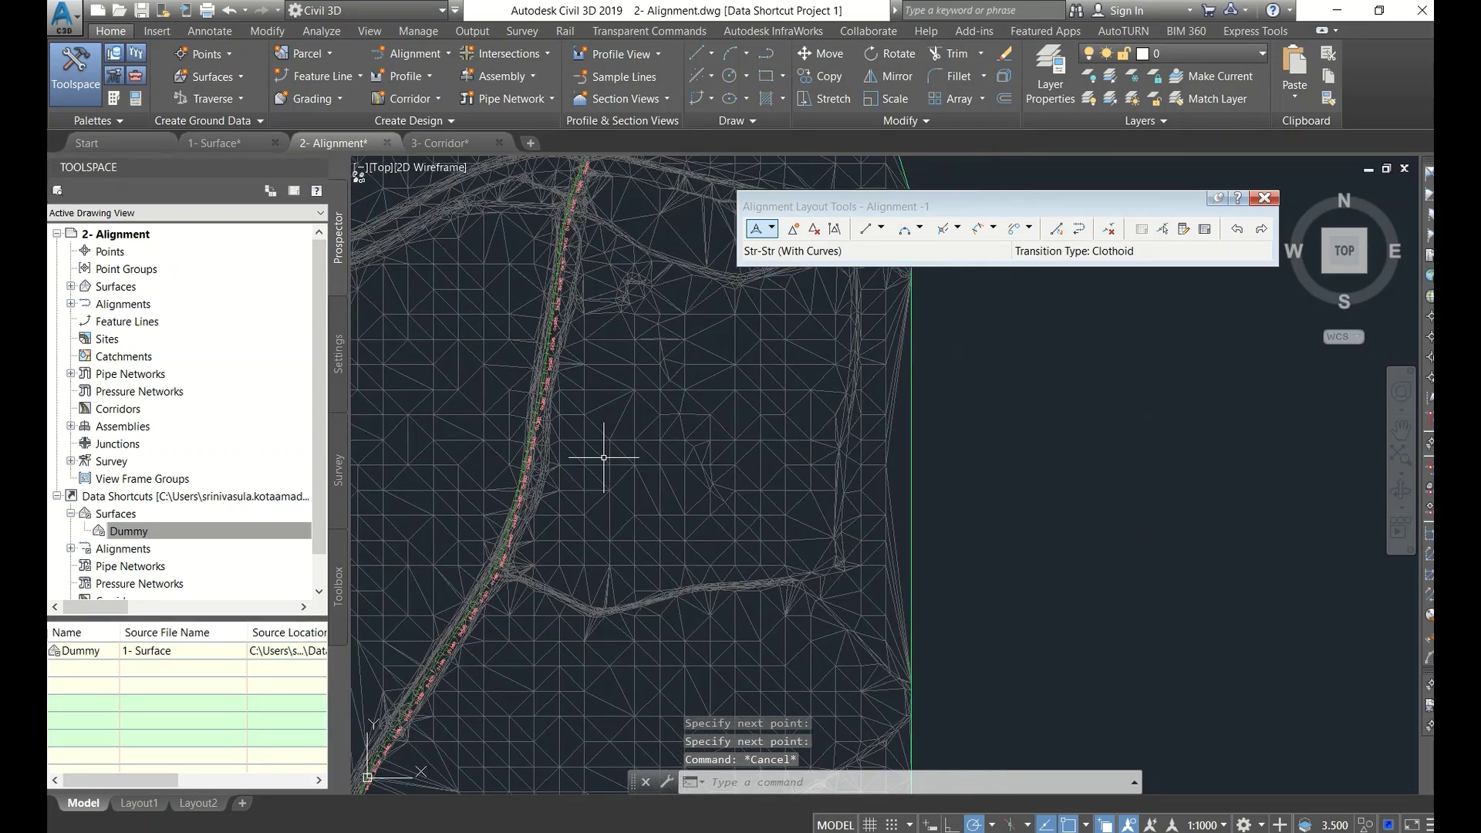
{"action": "middle_click_drag", "start_coordinate": [655, 345], "coordinate": [652, 467]}
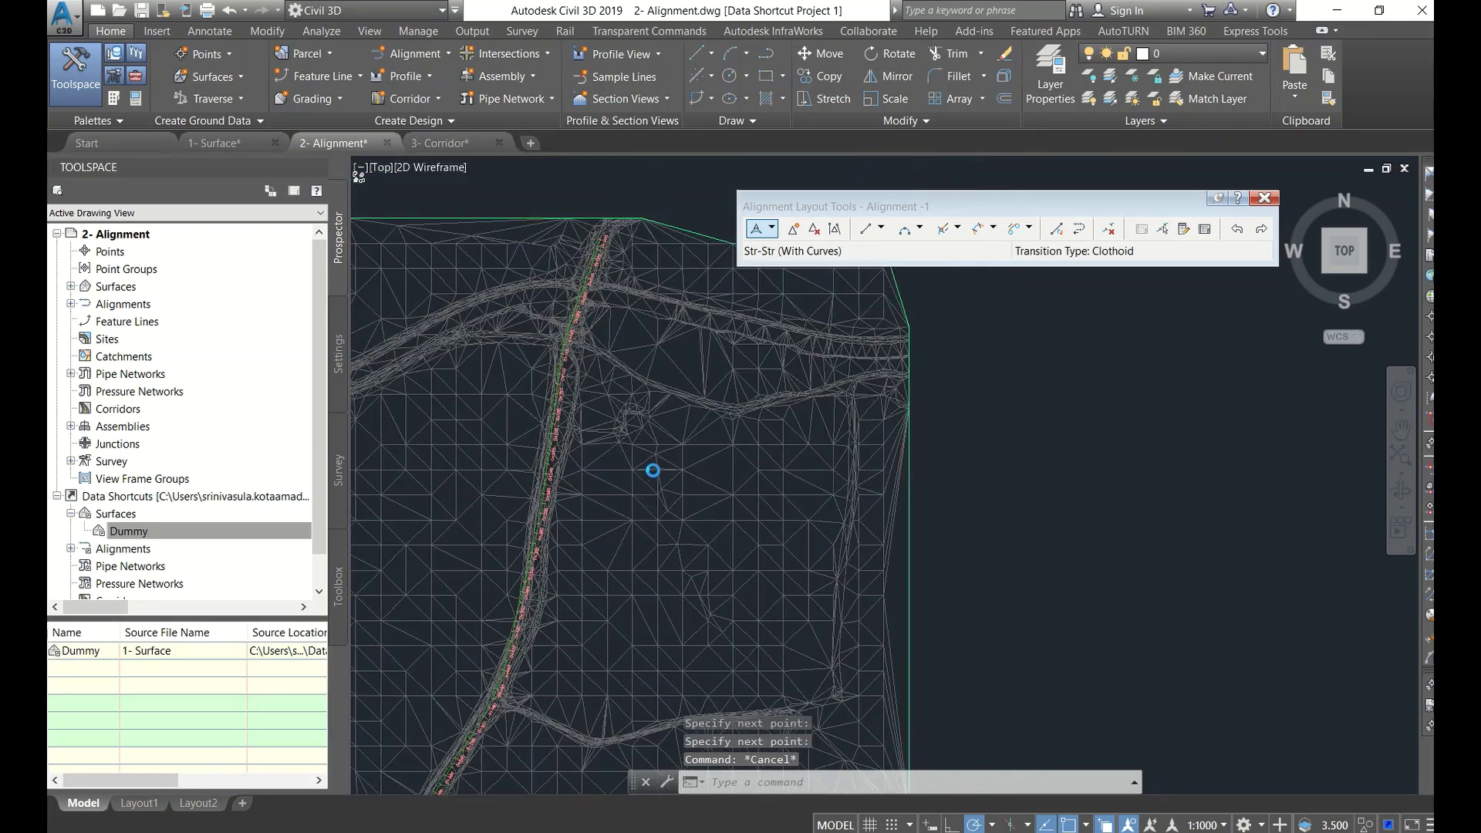
{"action": "left_click", "coordinate": [1262, 198]}
Step: Create a surface profile of the Dummy surface along the full length of Alignment -1 and send it to a profile view
{"action": "middle_click_drag", "start_coordinate": [1068, 224], "coordinate": [1227, 216]}
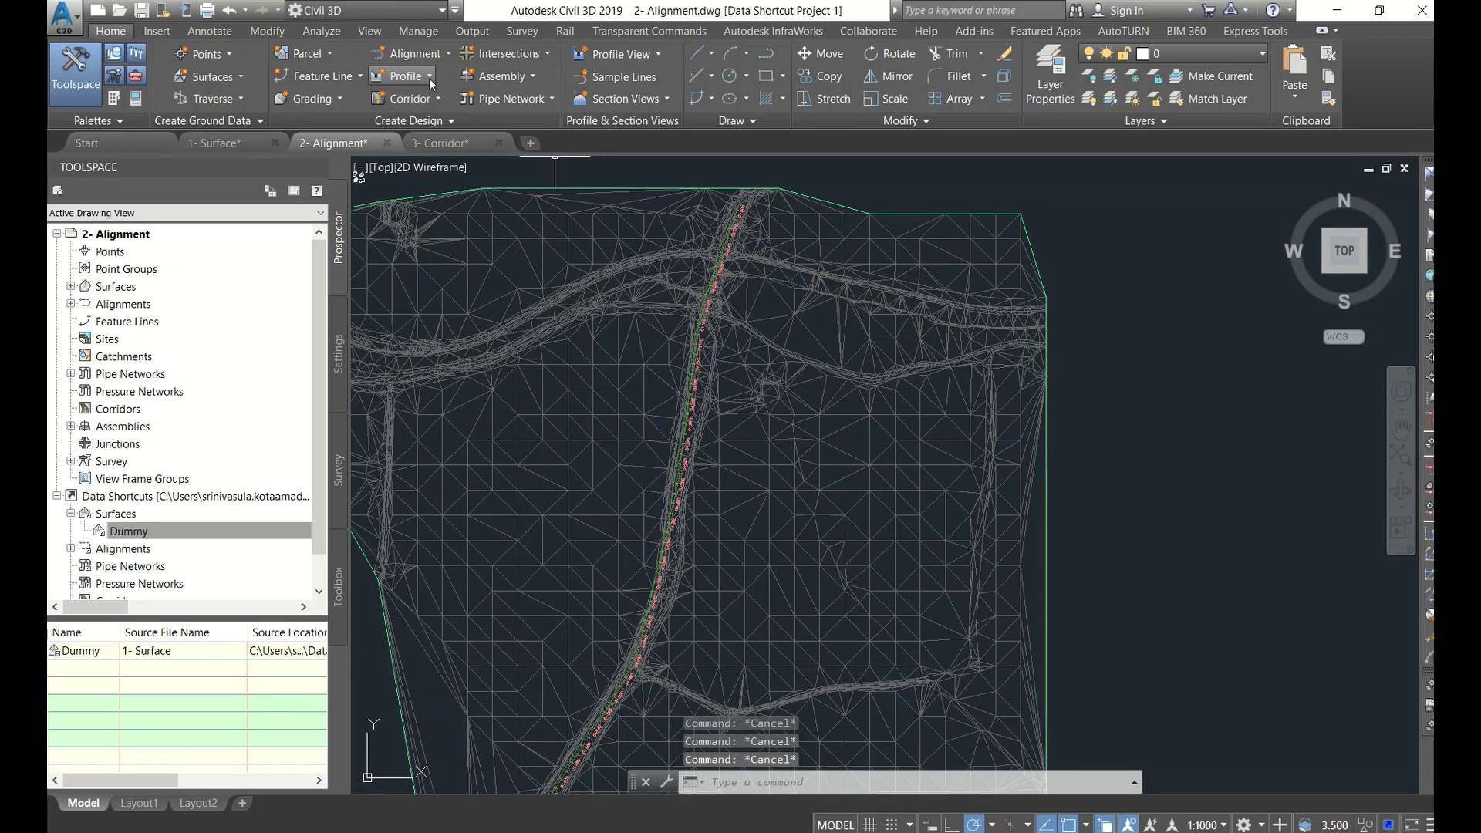
{"action": "left_click", "coordinate": [430, 77]}
{"action": "left_click", "coordinate": [424, 109]}
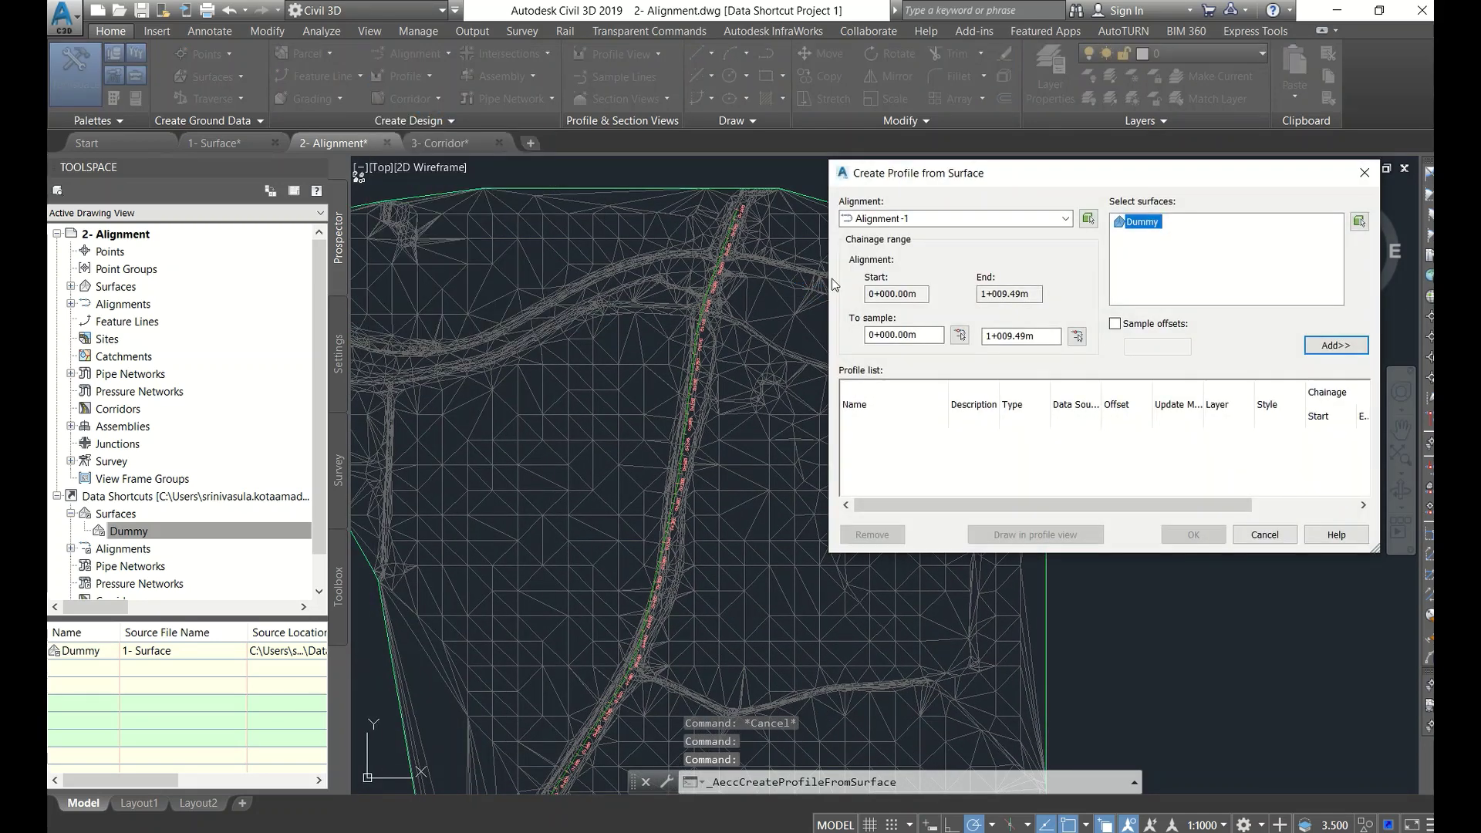
{"action": "left_click", "coordinate": [1330, 345]}
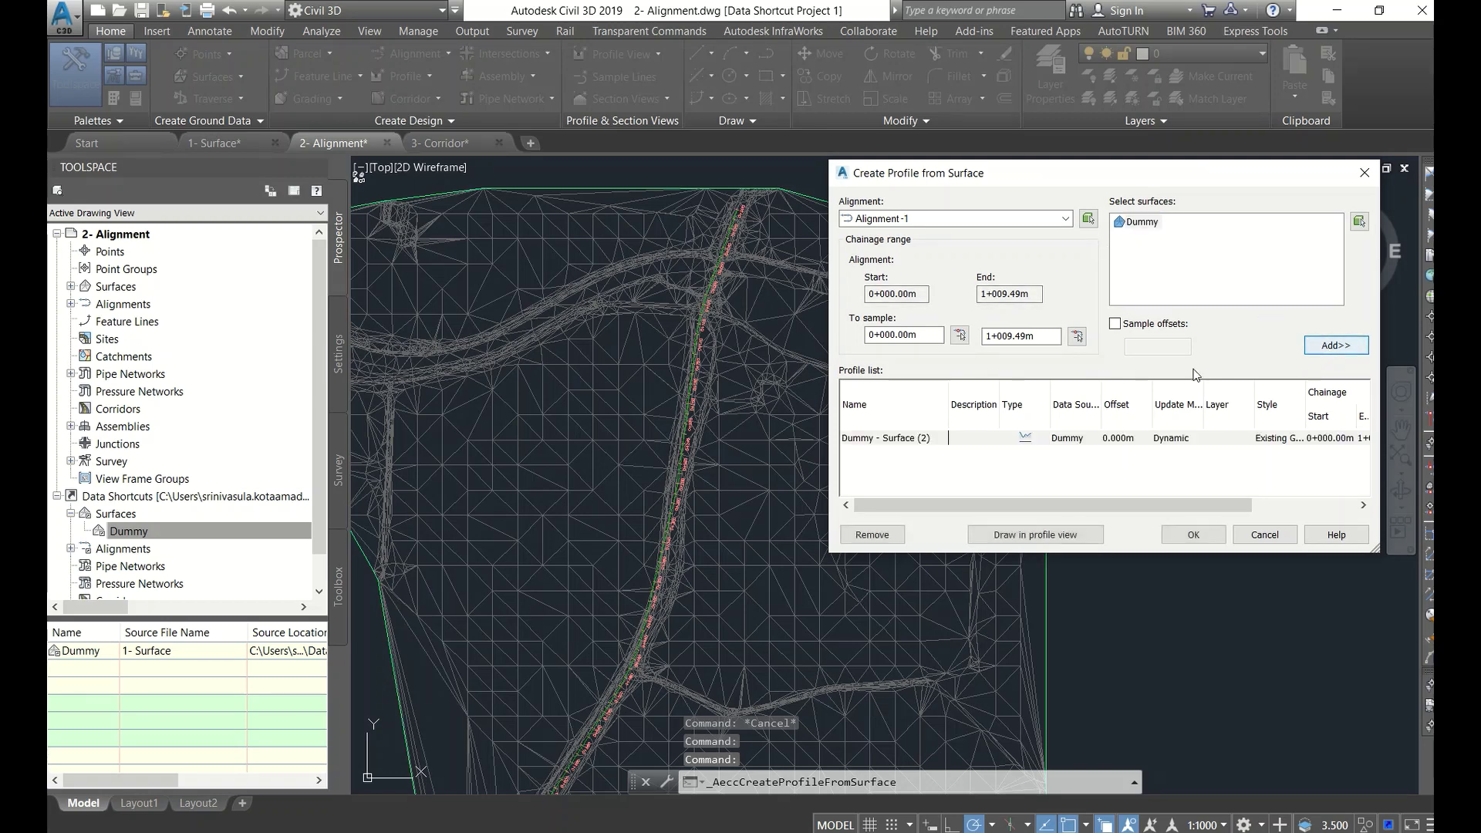
{"action": "left_click", "coordinate": [1040, 535]}
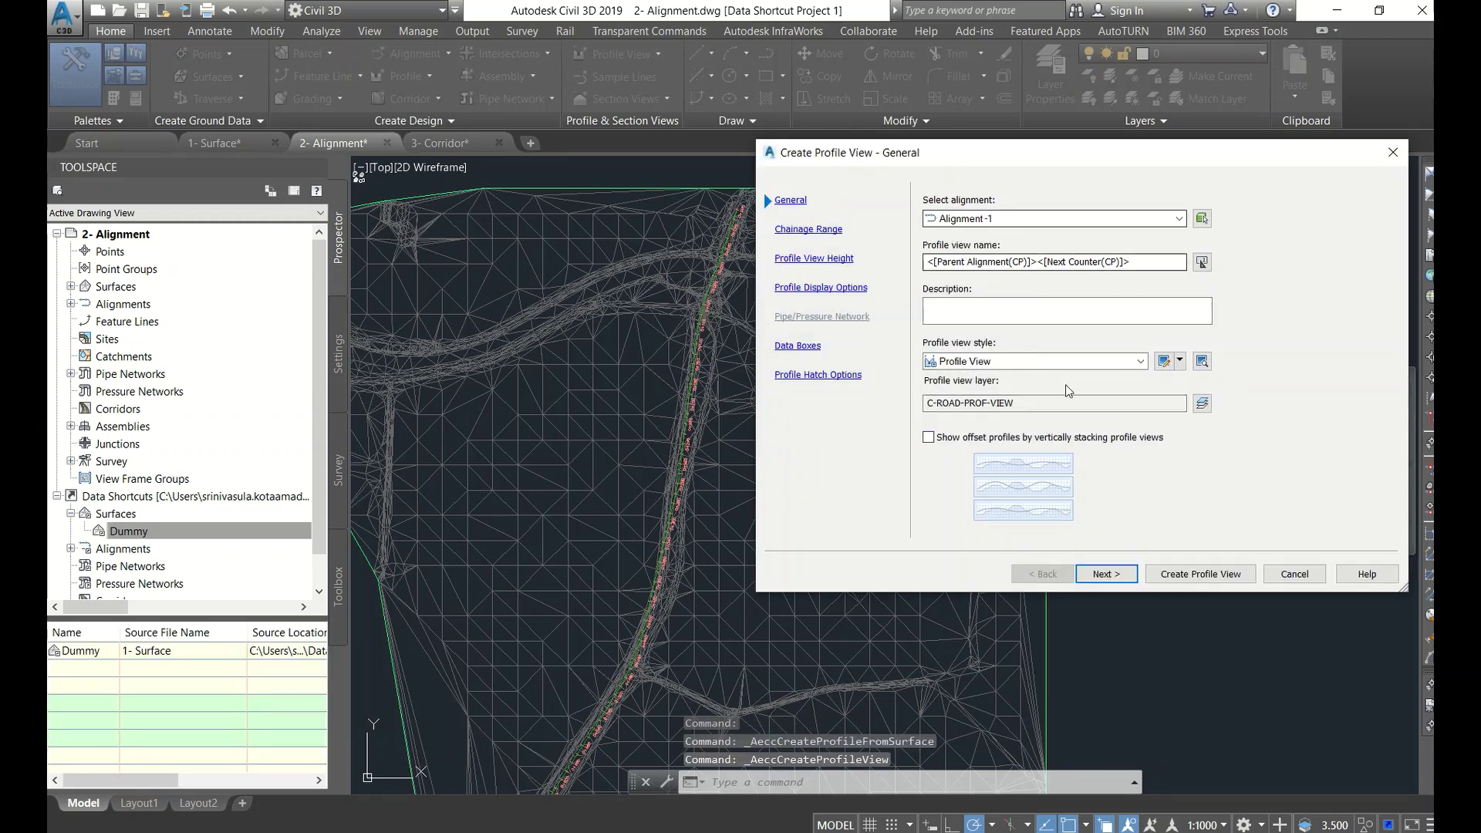
Step: Create the profile view for Alignment -1 with the default settings and place it northeast of the surface
{"action": "left_click", "coordinate": [1099, 574]}
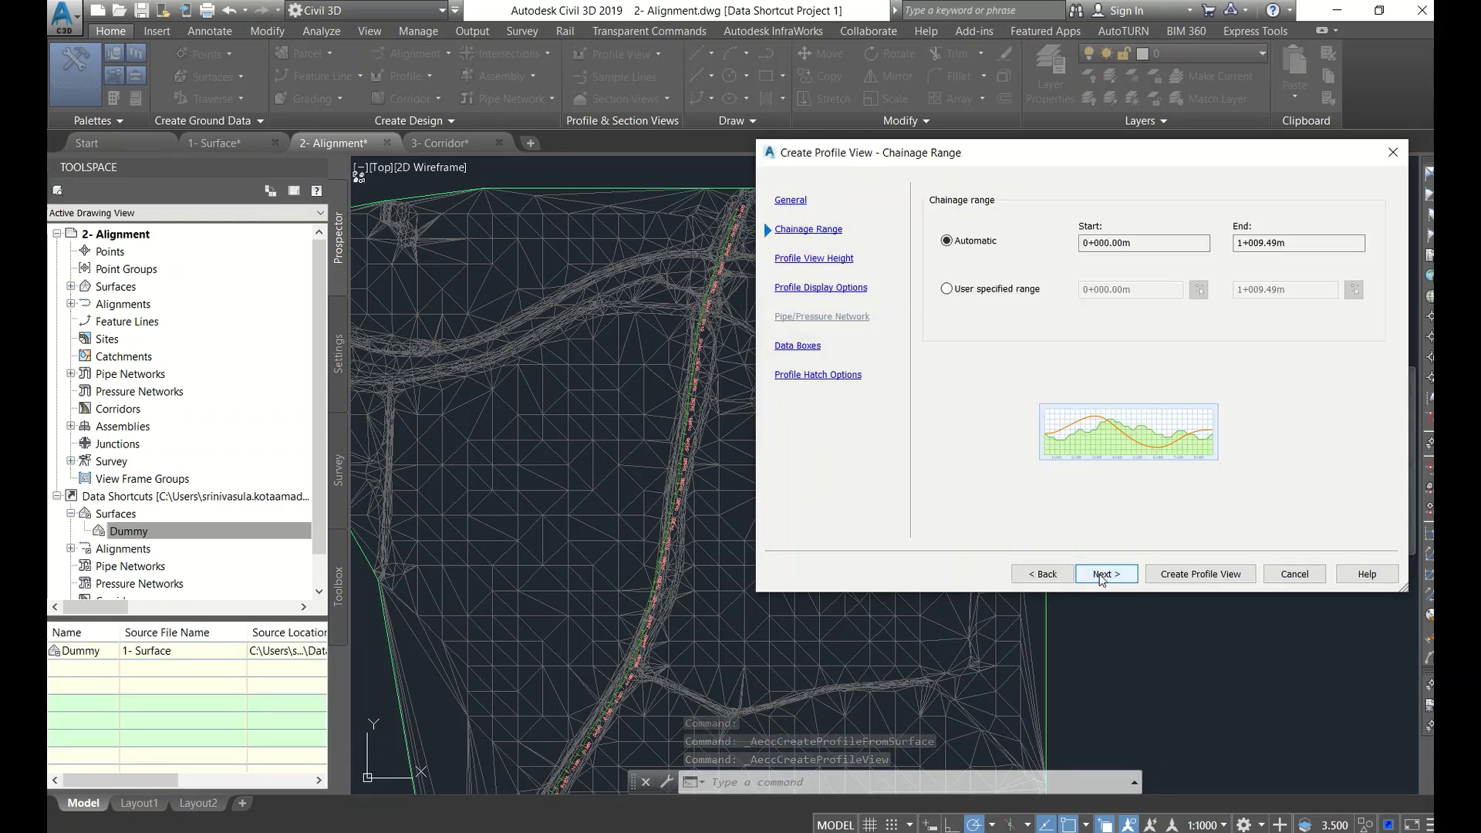
{"action": "left_click", "coordinate": [1099, 574]}
{"action": "left_click", "coordinate": [1099, 574]}
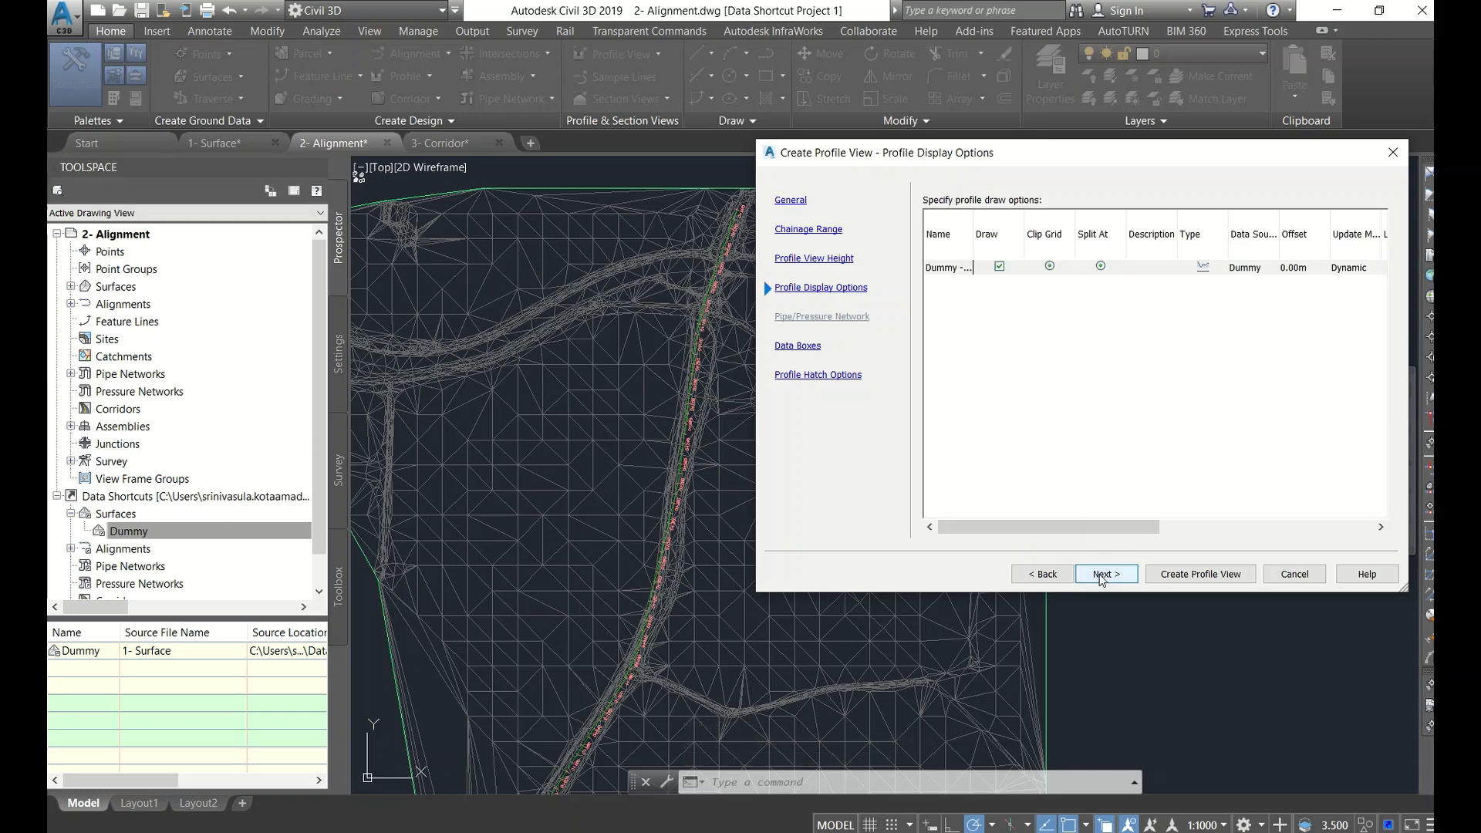
{"action": "left_click", "coordinate": [1166, 577]}
{"action": "scroll", "coordinate": [771, 378], "scroll_direction": "down", "scroll_amount": 5}
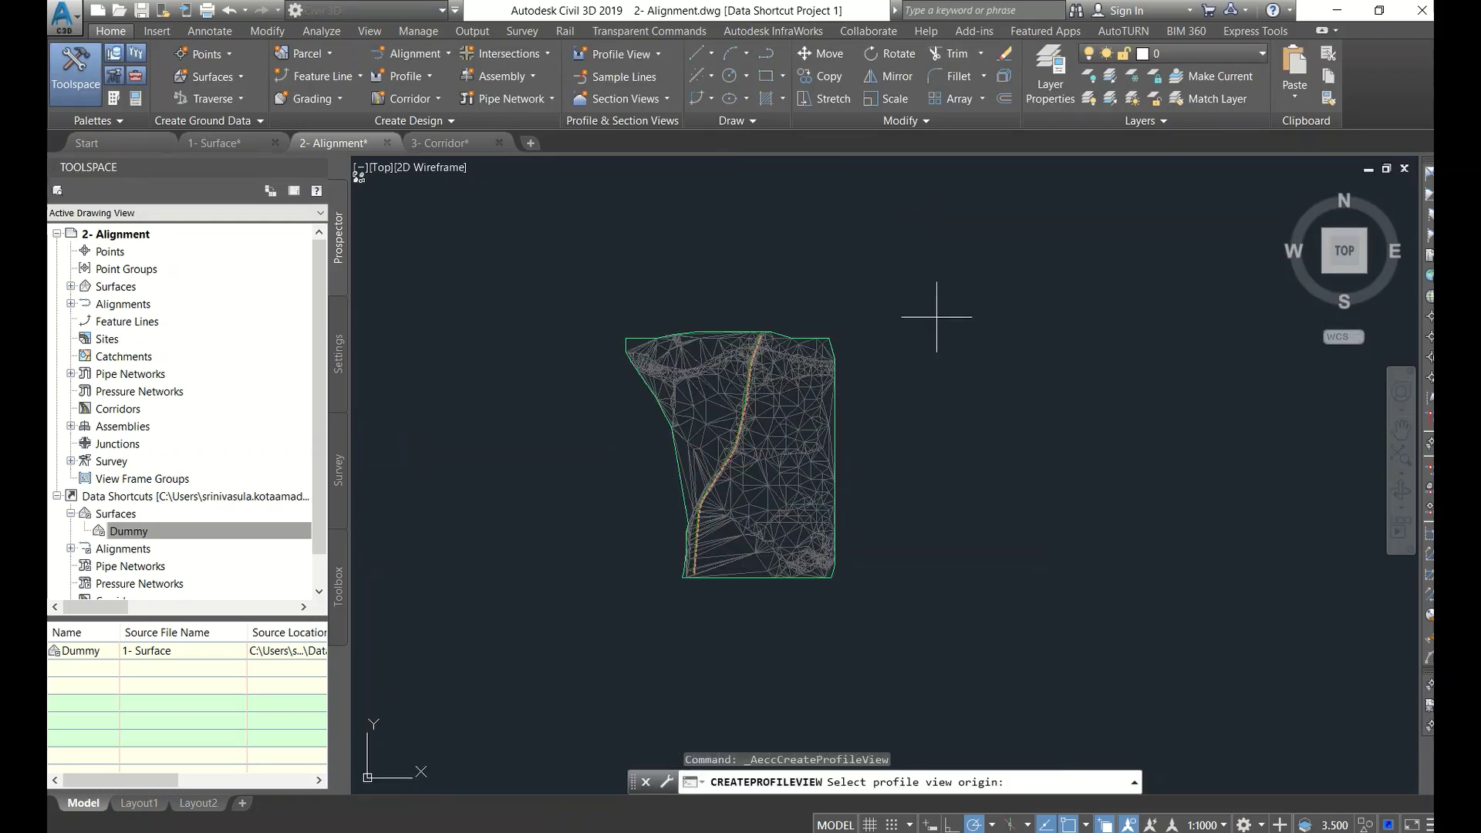
{"action": "left_click", "coordinate": [942, 310]}
{"action": "scroll", "coordinate": [982, 295], "scroll_direction": "up", "scroll_amount": 4}
{"action": "scroll", "coordinate": [870, 367], "scroll_direction": "down", "scroll_amount": 3}
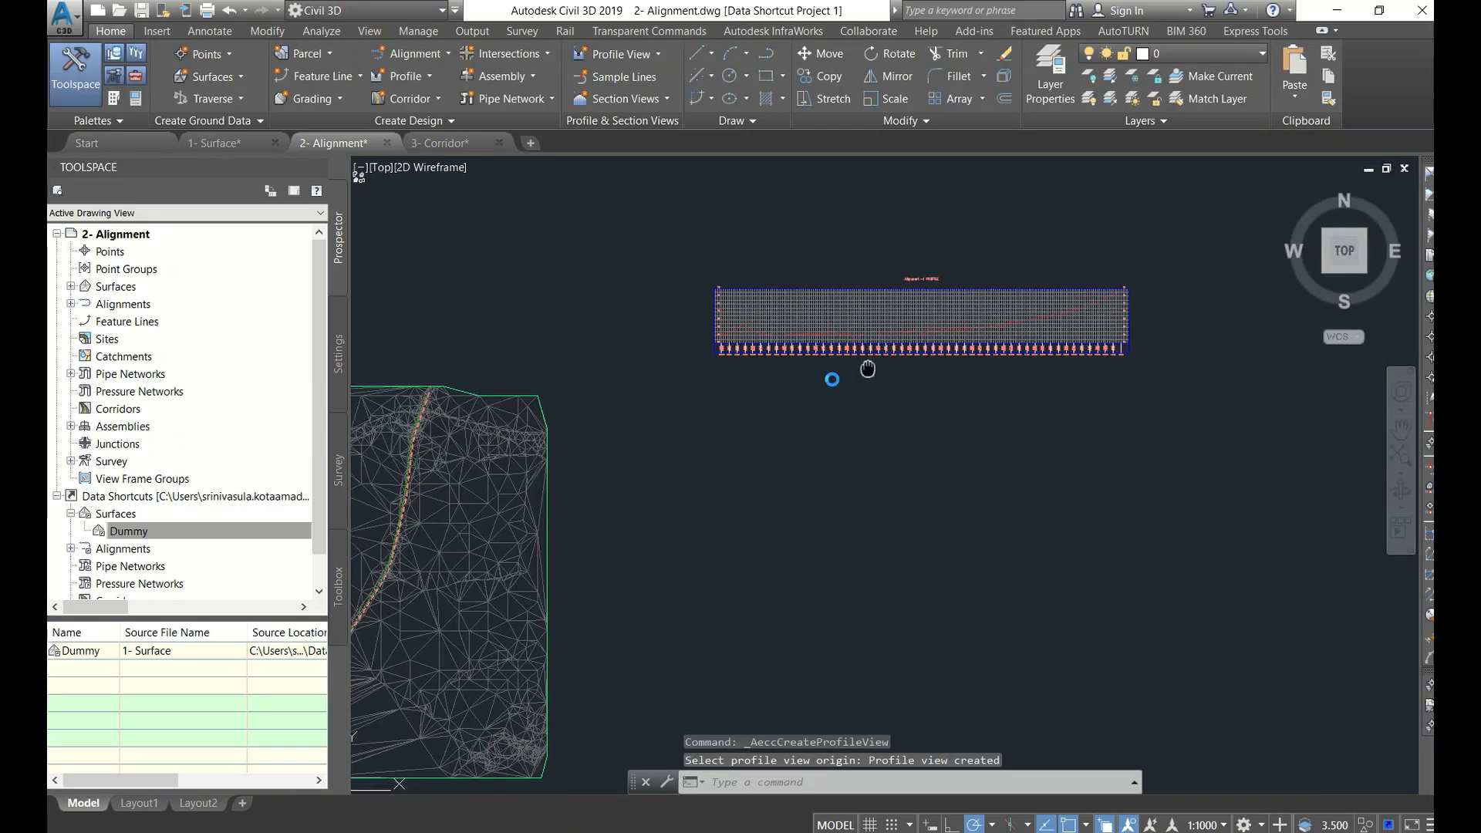
{"action": "scroll", "coordinate": [678, 330], "scroll_direction": "up", "scroll_amount": 3}
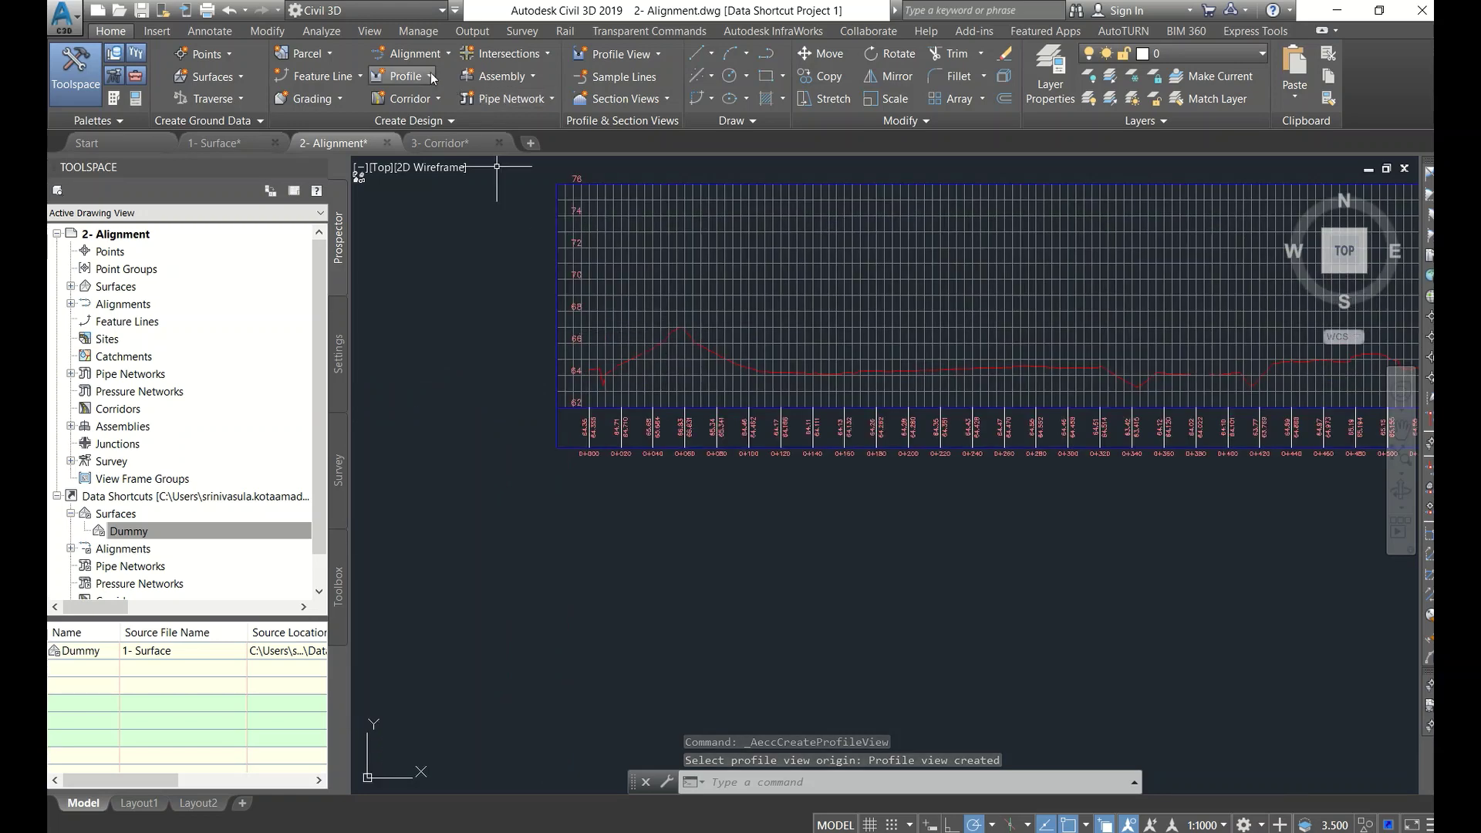
{"action": "left_click", "coordinate": [401, 76]}
{"action": "left_click", "coordinate": [456, 142]}
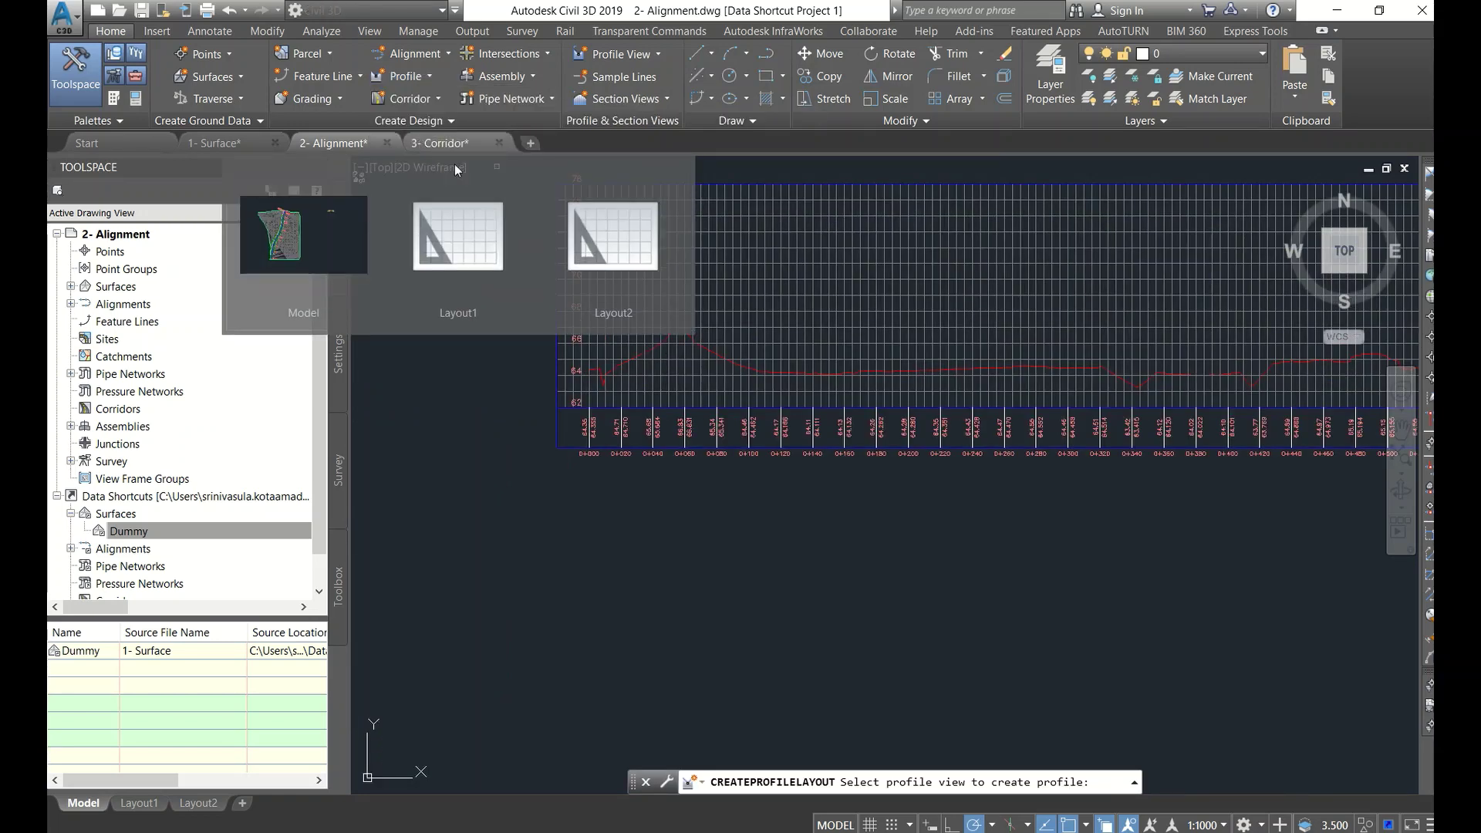
{"action": "key", "text": "Escape"}
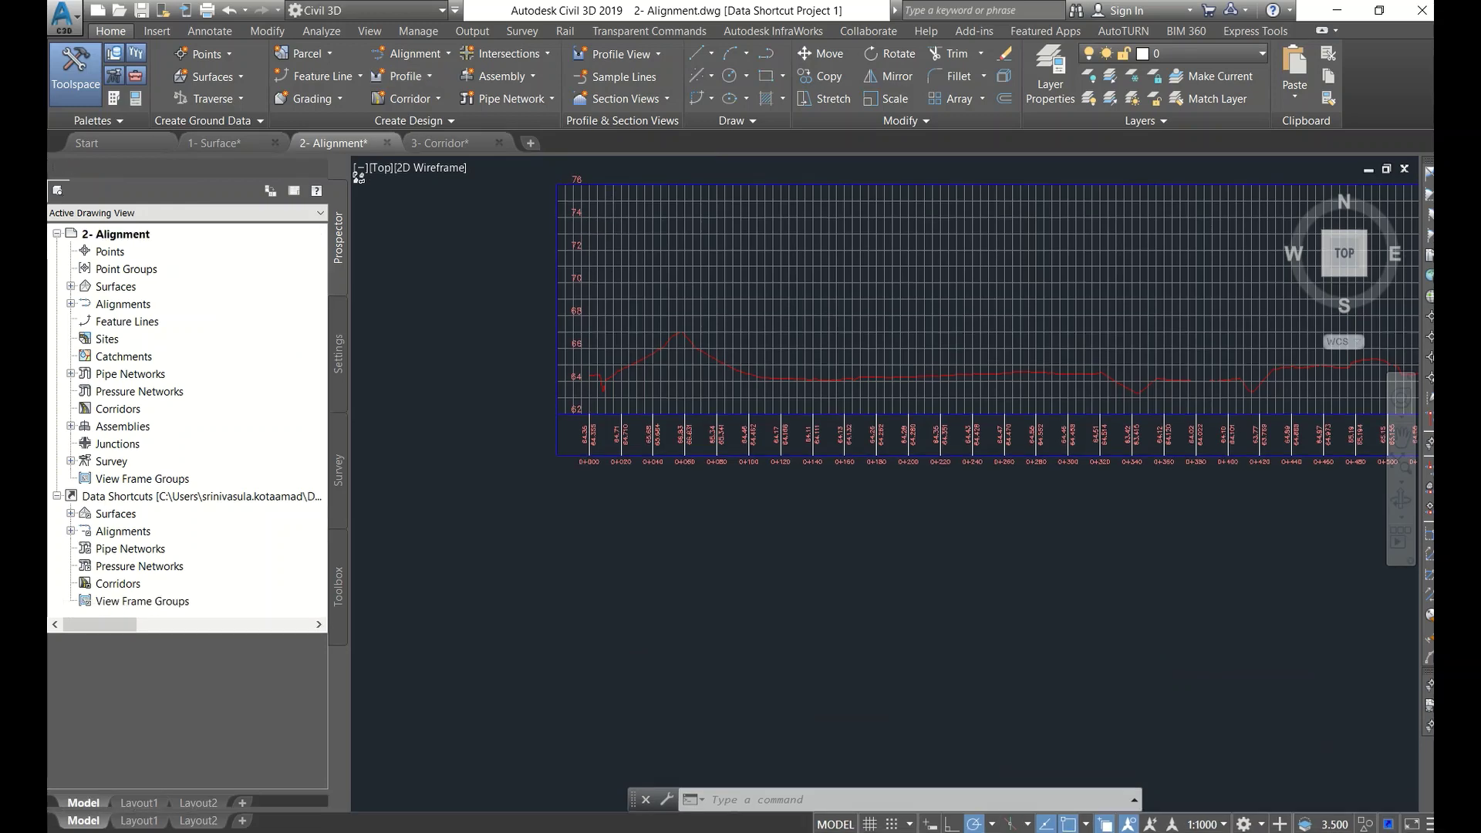
Step: Start a layout profile named Profile-1 in the profile view, with the Design Profile style and the Complete Label Set
{"action": "left_click", "coordinate": [432, 81]}
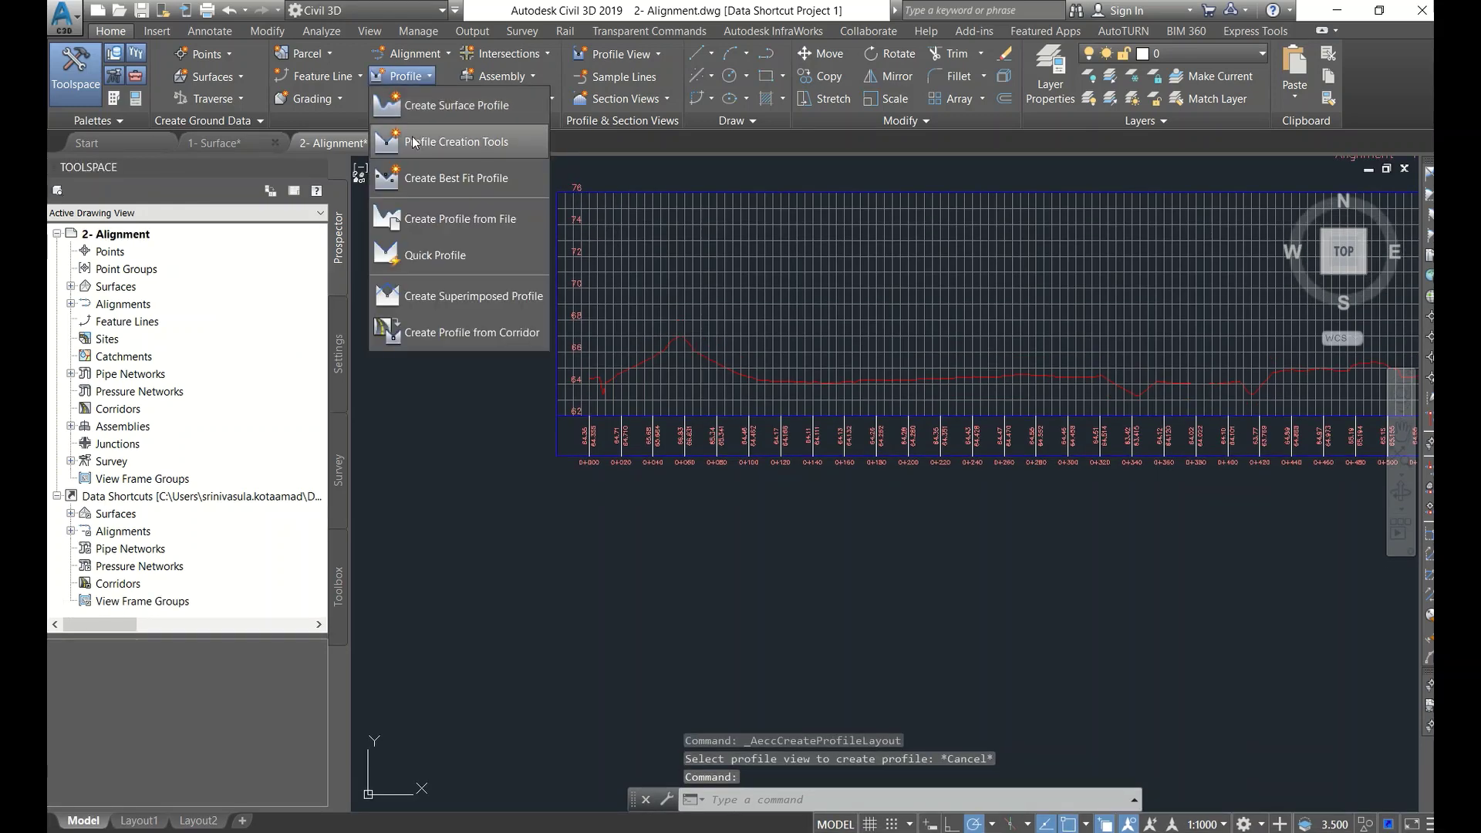
{"action": "left_click", "coordinate": [417, 142]}
{"action": "left_click", "coordinate": [631, 190]}
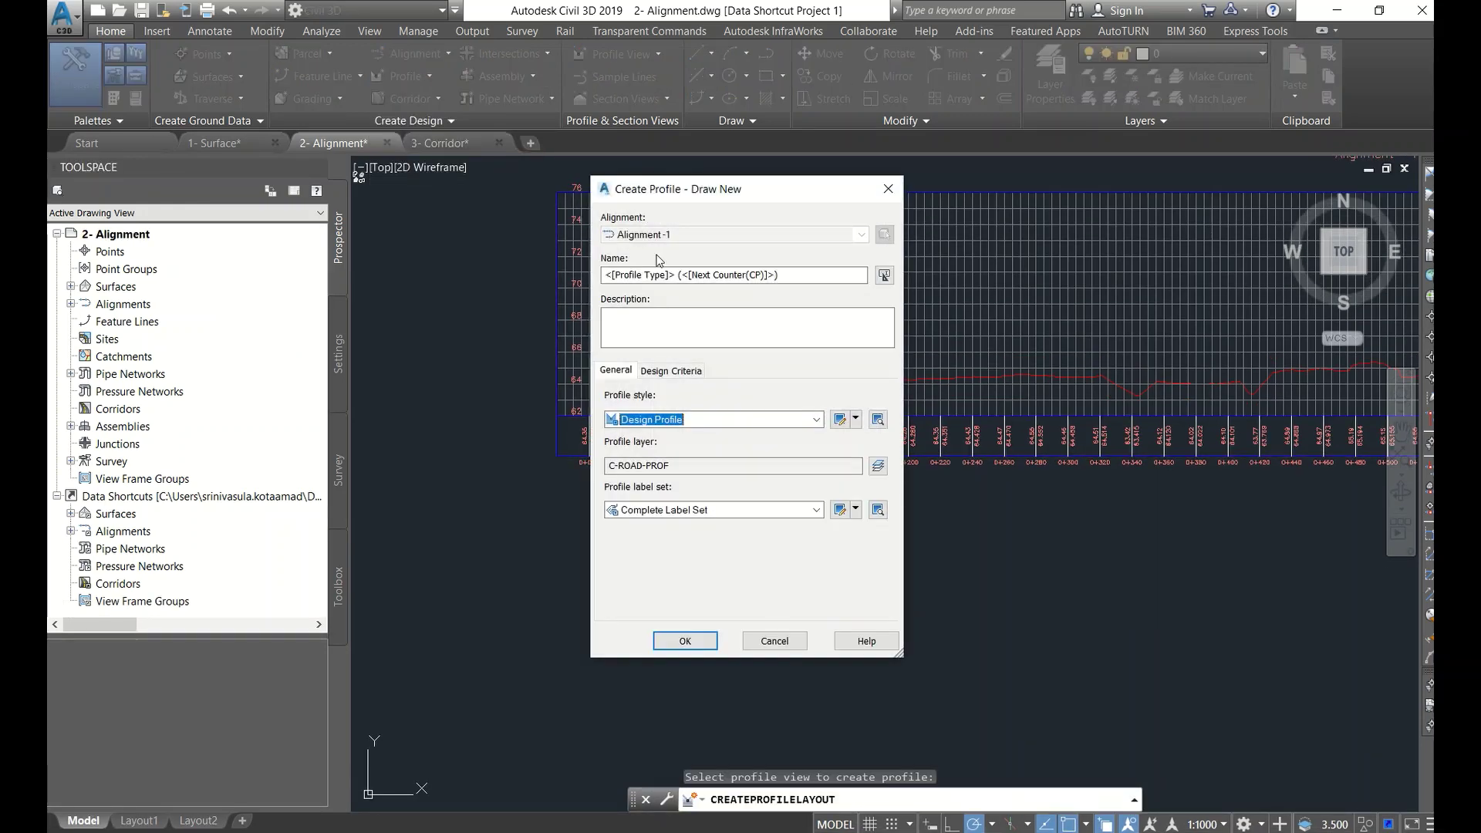
{"action": "left_click_drag", "start_coordinate": [788, 272], "coordinate": [485, 279]}
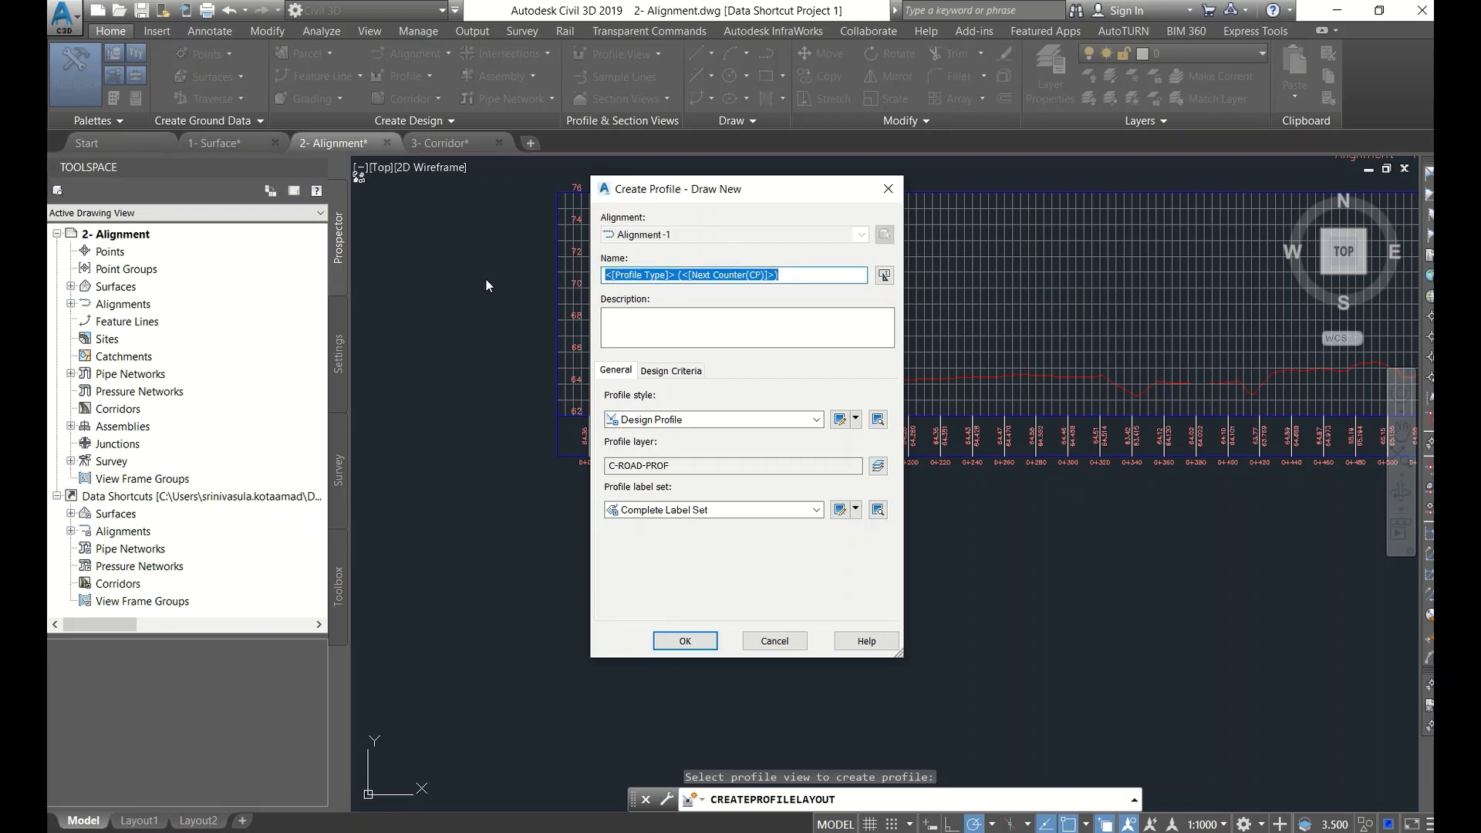
{"action": "type", "text": "De"}
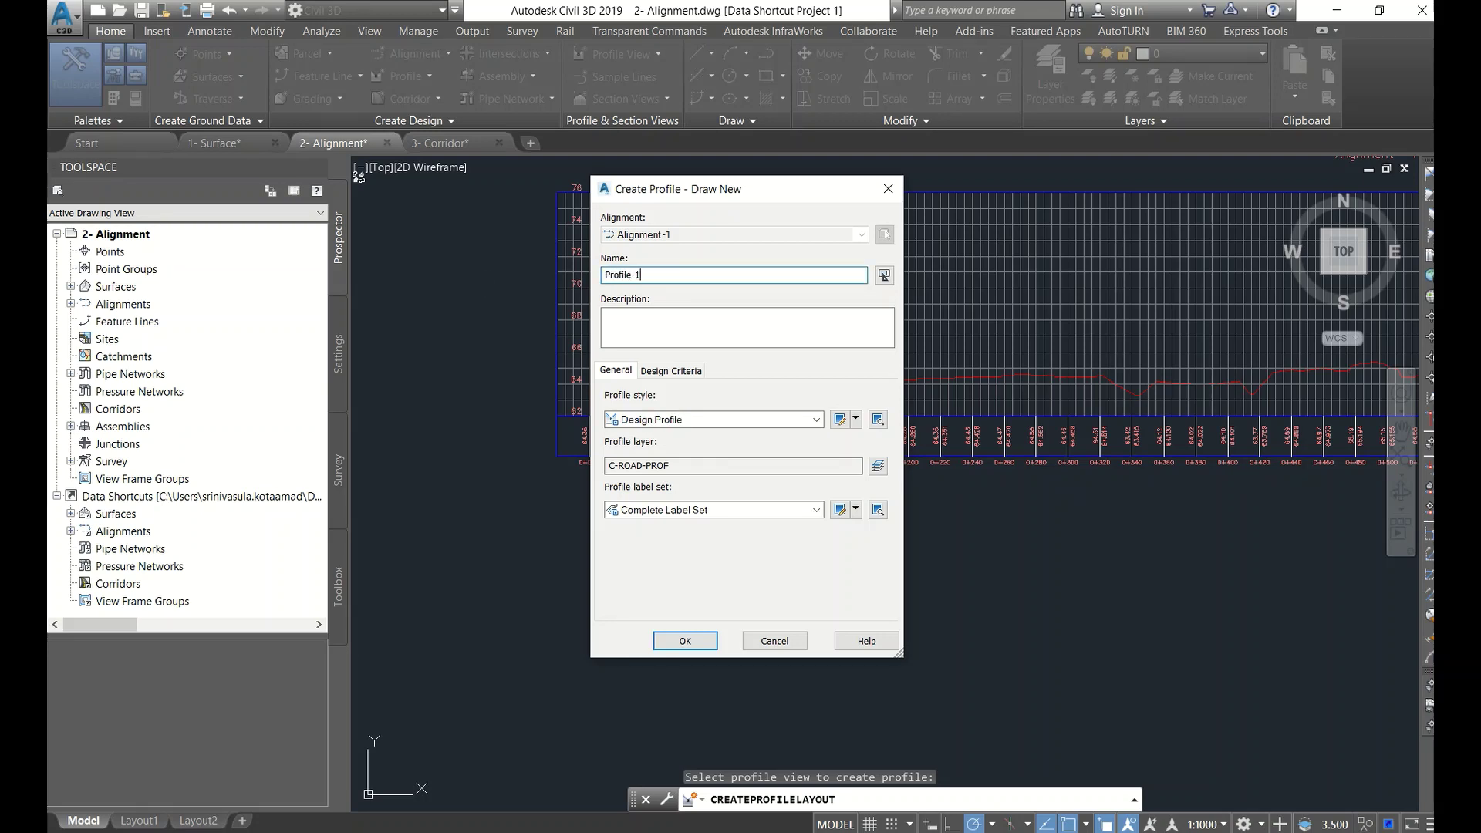
{"action": "left_click", "coordinate": [679, 643]}
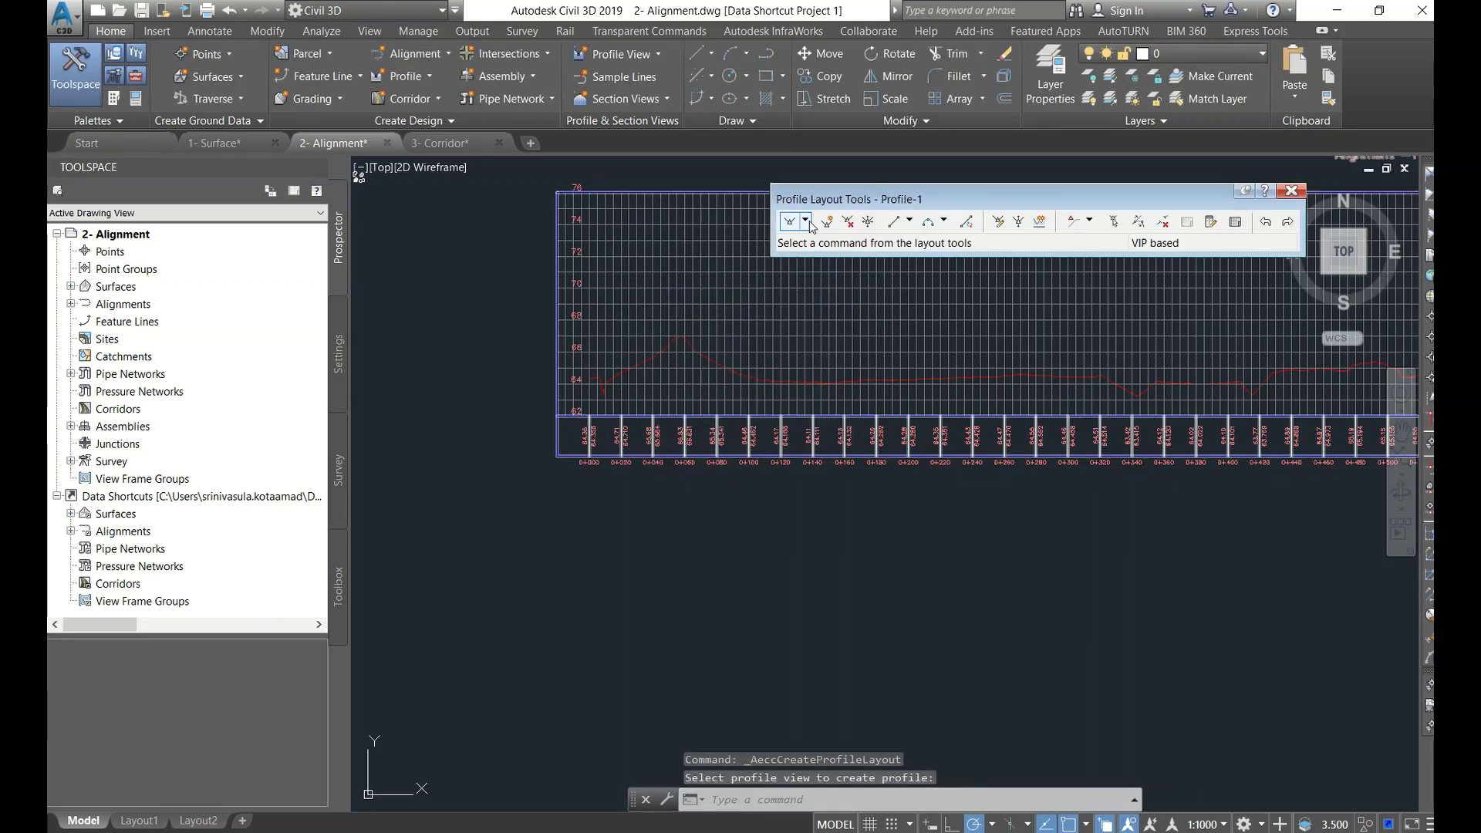
Step: Draw Profile-1 as straights with curves from chainage 0+000 through about 0+500 to near the alignment's end, and close the layout tools
{"action": "left_click", "coordinate": [805, 221]}
{"action": "left_click", "coordinate": [822, 264]}
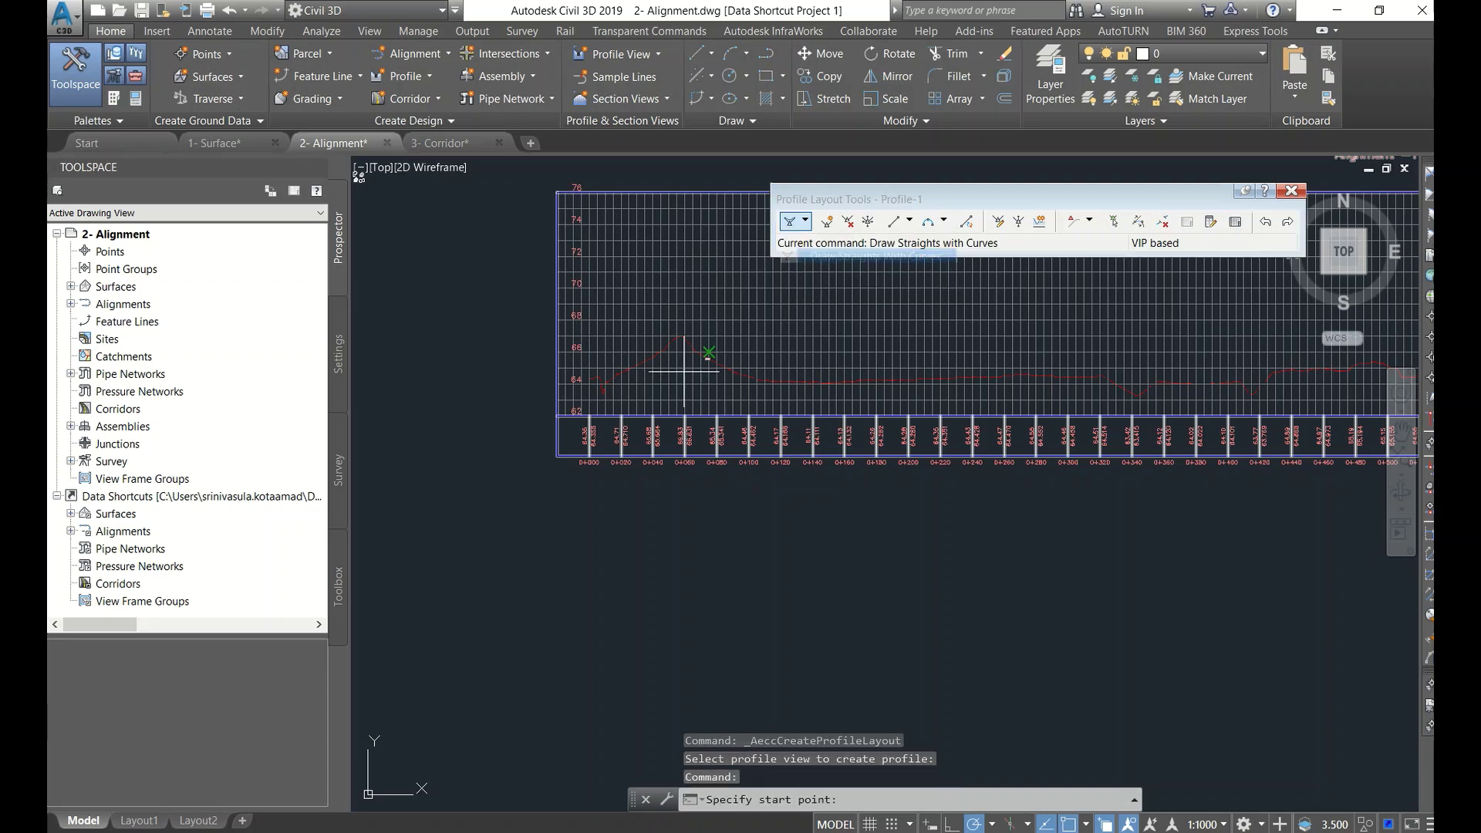
{"action": "left_click", "coordinate": [588, 369]}
{"action": "scroll", "coordinate": [588, 385], "scroll_direction": "down", "scroll_amount": 4}
{"action": "scroll", "coordinate": [669, 397], "scroll_direction": "up", "scroll_amount": 6}
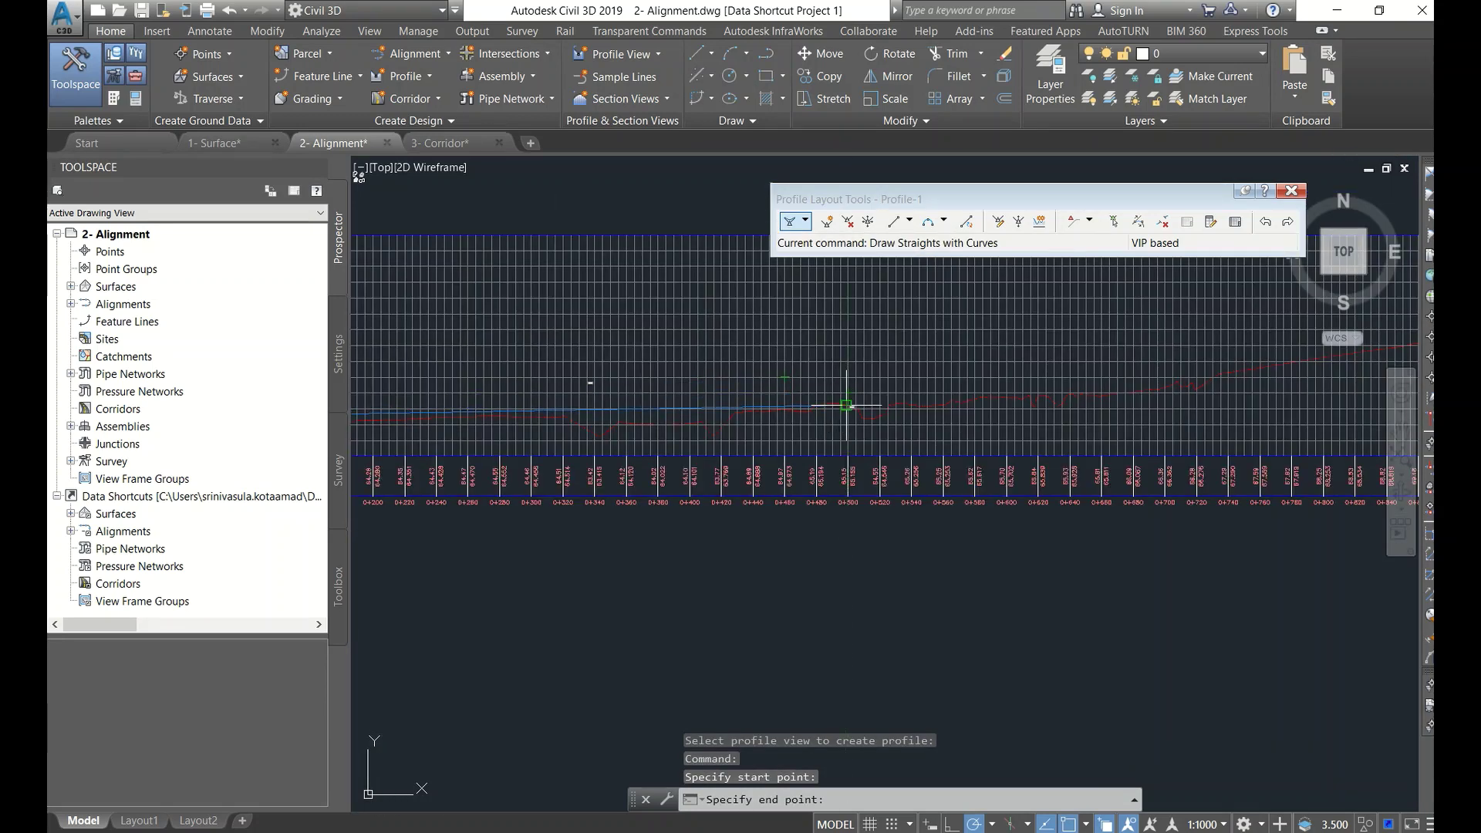
{"action": "left_click", "coordinate": [849, 400]}
{"action": "scroll", "coordinate": [871, 405], "scroll_direction": "down", "scroll_amount": 3}
{"action": "scroll", "coordinate": [1080, 378], "scroll_direction": "up", "scroll_amount": 8}
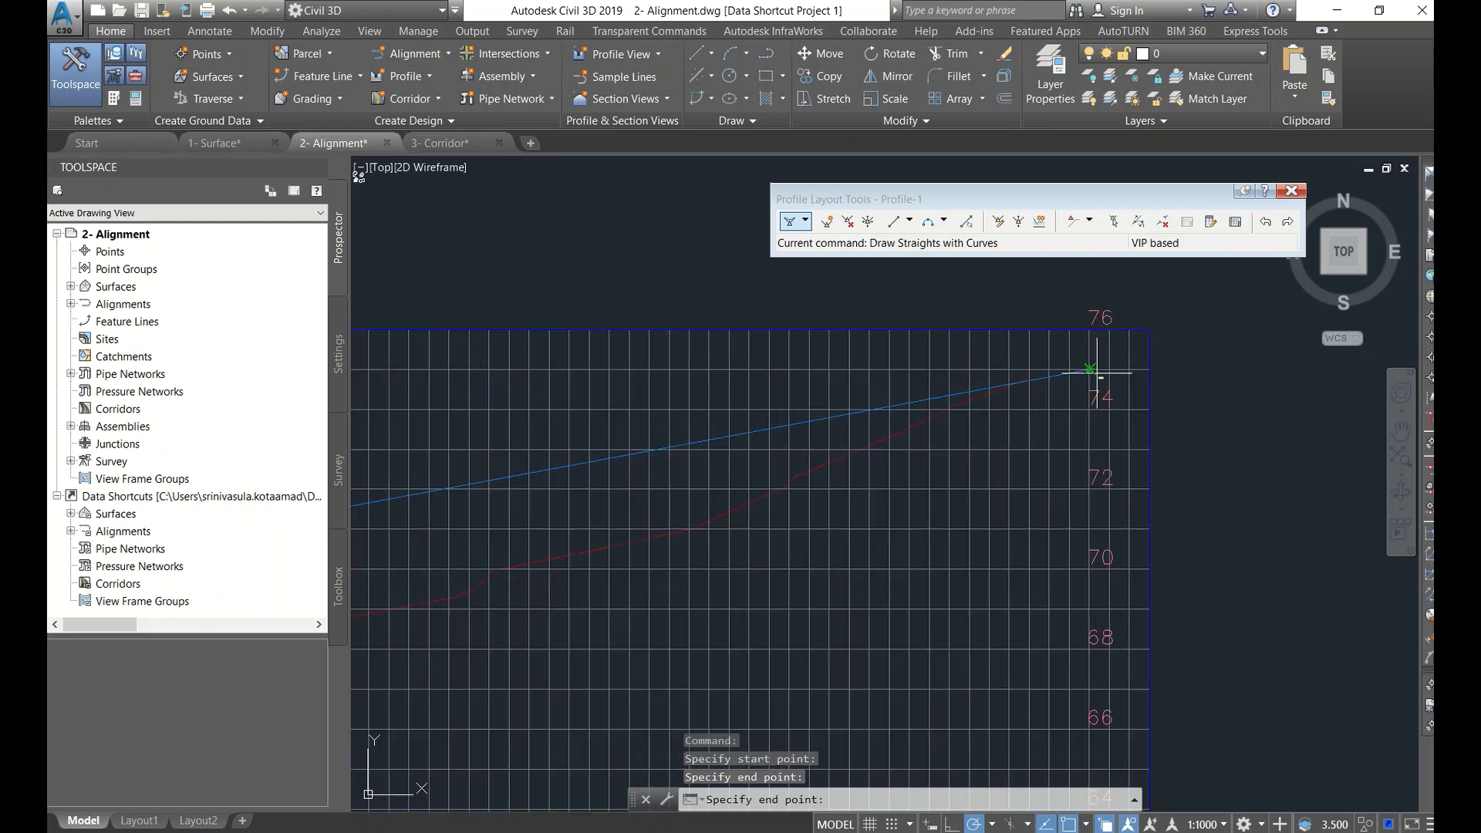
{"action": "left_click", "coordinate": [1031, 377]}
{"action": "key", "text": "Escape"}
{"action": "key", "text": "Escape"}
{"action": "scroll", "coordinate": [1058, 371], "scroll_direction": "down", "scroll_amount": 5}
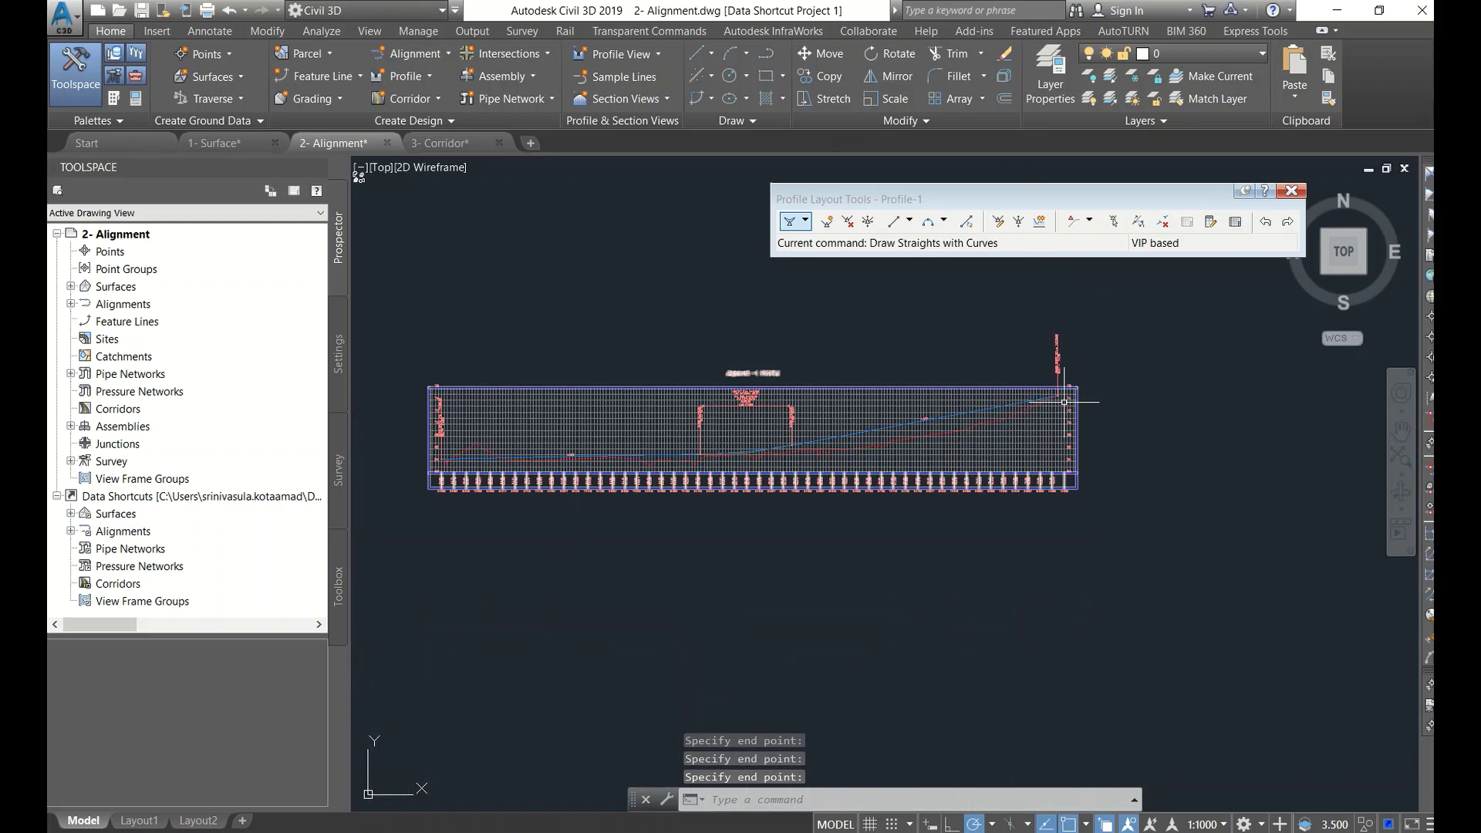
{"action": "scroll", "coordinate": [691, 447], "scroll_direction": "up", "scroll_amount": 2}
{"action": "scroll", "coordinate": [844, 424], "scroll_direction": "down", "scroll_amount": 5}
{"action": "middle_click_drag", "start_coordinate": [845, 429], "coordinate": [996, 402]}
{"action": "left_click", "coordinate": [1291, 192]}
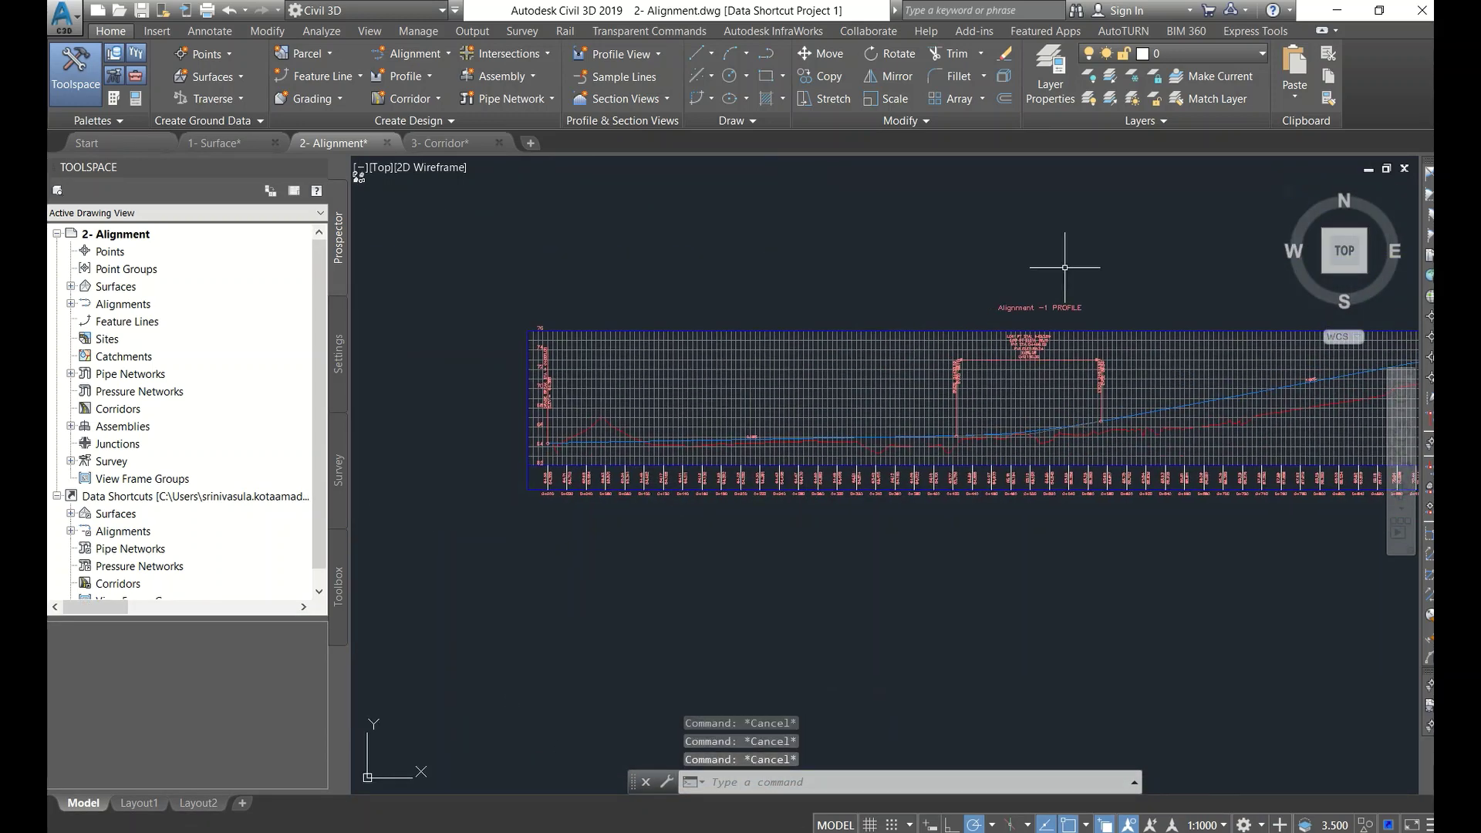
Step: Create data shortcuts for Alignment -1 and its design profile Profile-1
{"action": "scroll", "coordinate": [694, 390], "scroll_direction": "down", "scroll_amount": 6}
{"action": "scroll", "coordinate": [722, 371], "scroll_direction": "up", "scroll_amount": 2}
{"action": "middle_click_drag", "start_coordinate": [722, 371], "coordinate": [700, 415]}
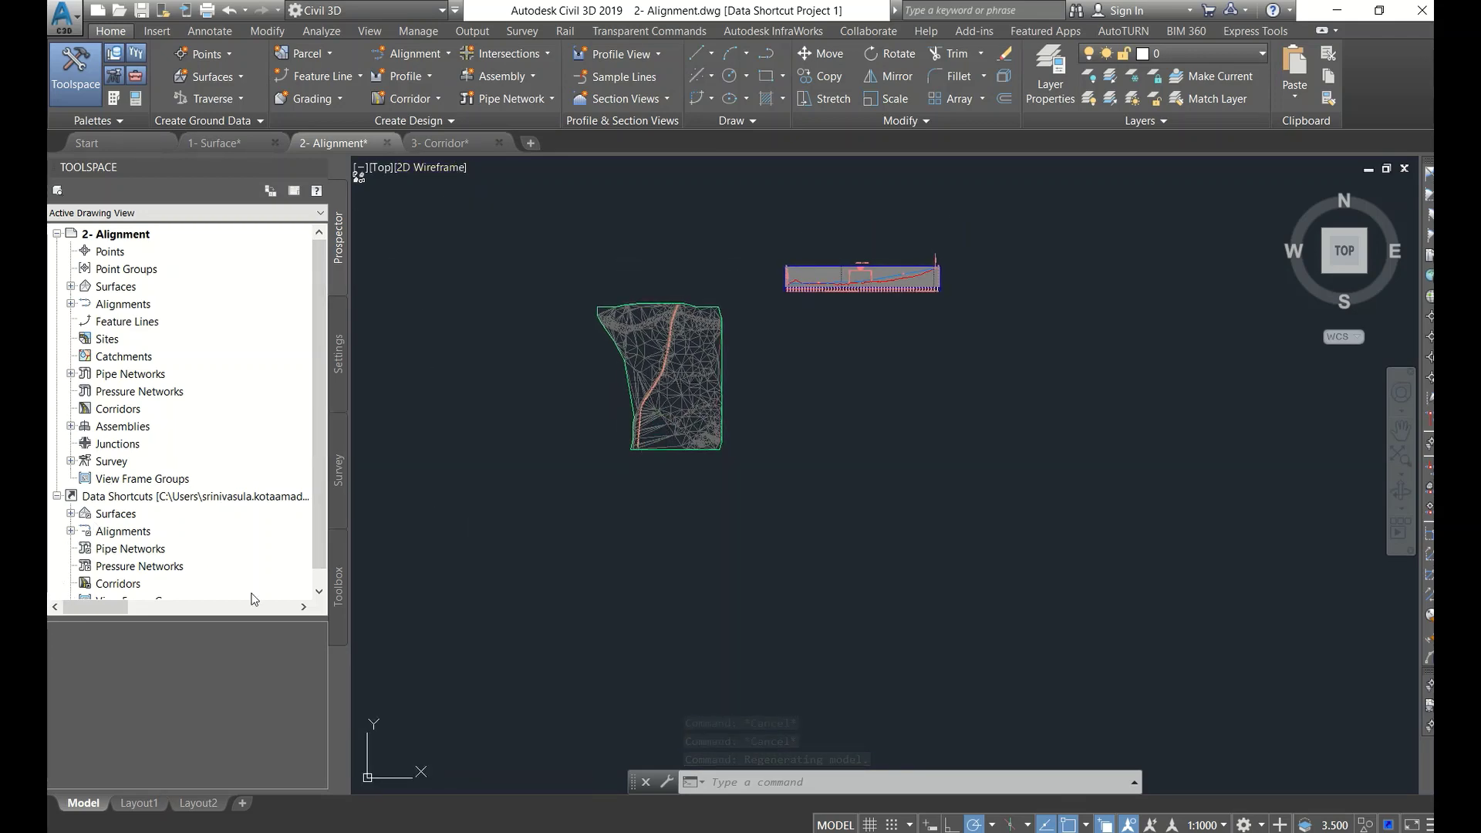
{"action": "scroll", "coordinate": [594, 378], "scroll_direction": "up", "scroll_amount": 5}
{"action": "scroll", "coordinate": [648, 428], "scroll_direction": "up", "scroll_amount": 2}
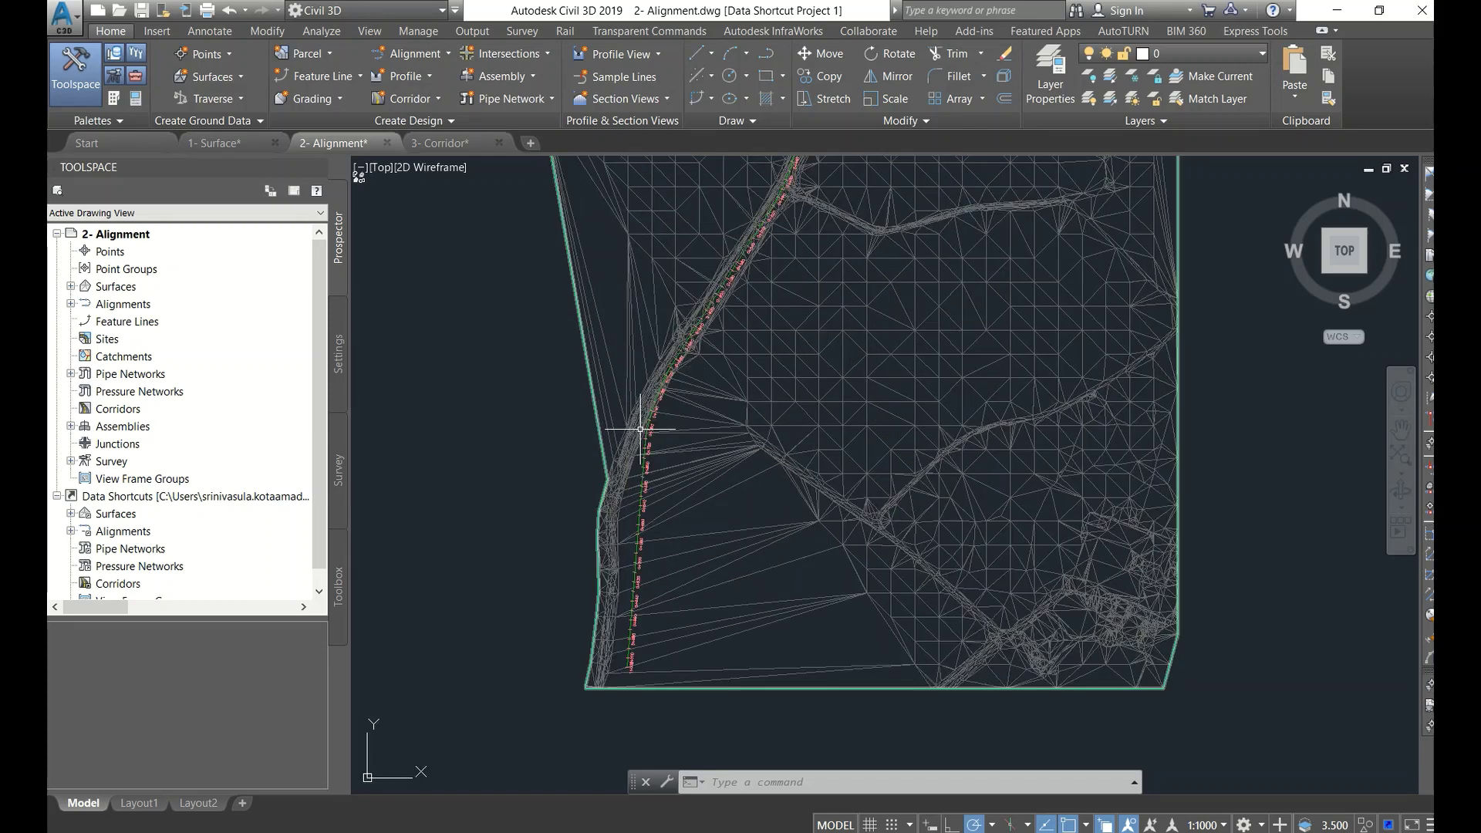
{"action": "left_click", "coordinate": [71, 531]}
{"action": "left_click", "coordinate": [117, 500]}
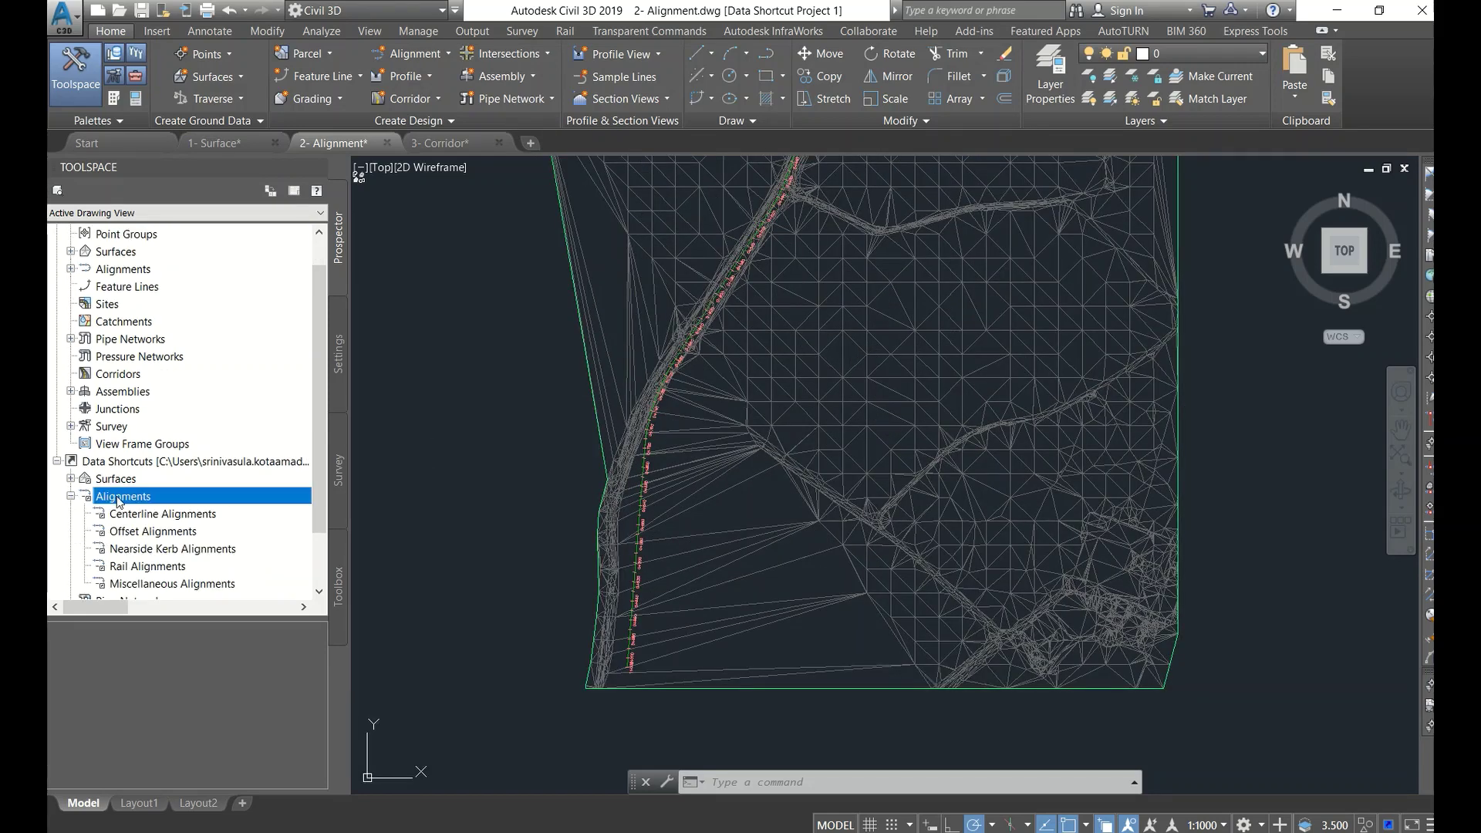
{"action": "right_click", "coordinate": [136, 464]}
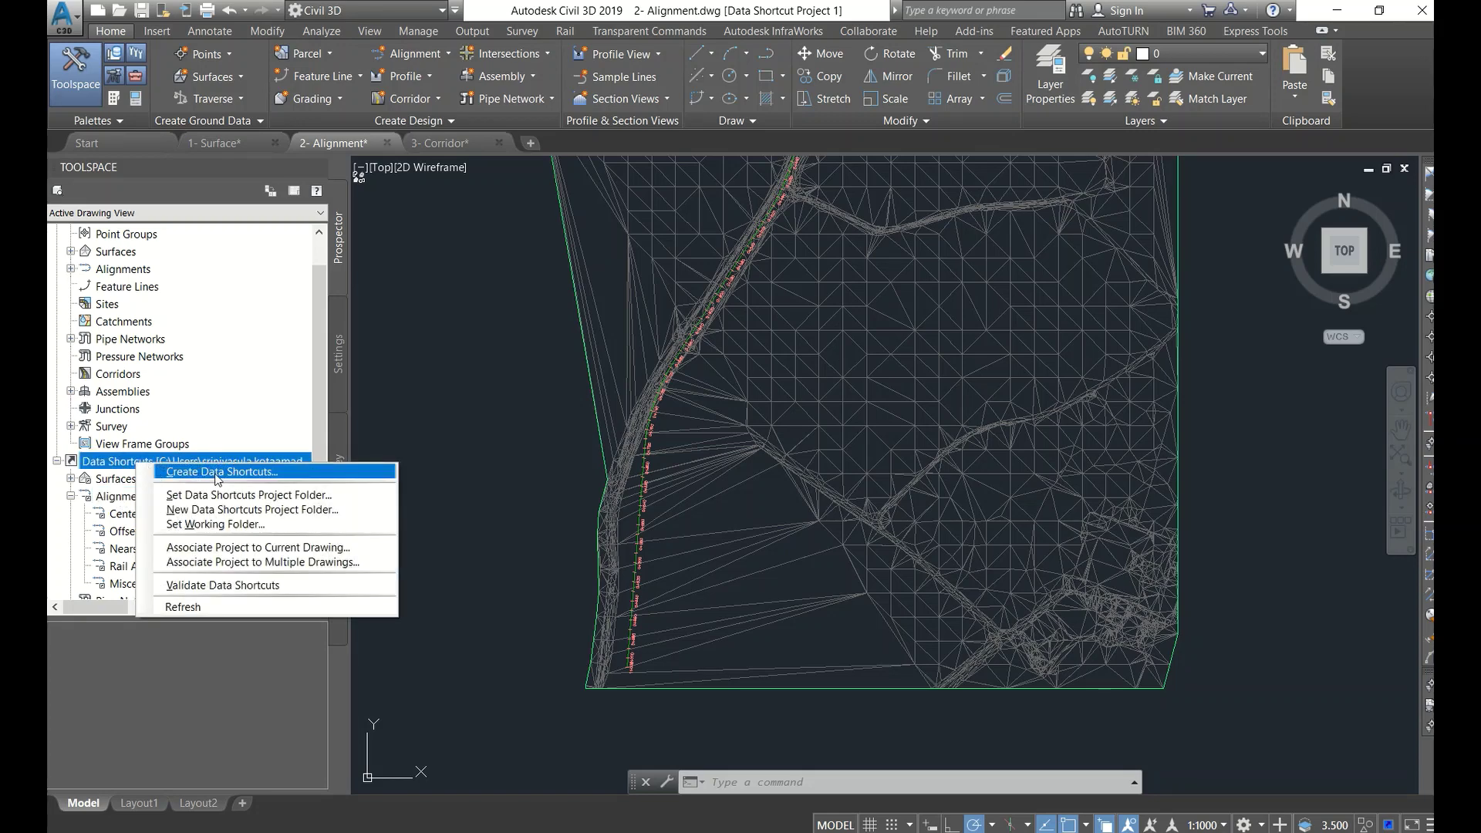
{"action": "left_click", "coordinate": [215, 474]}
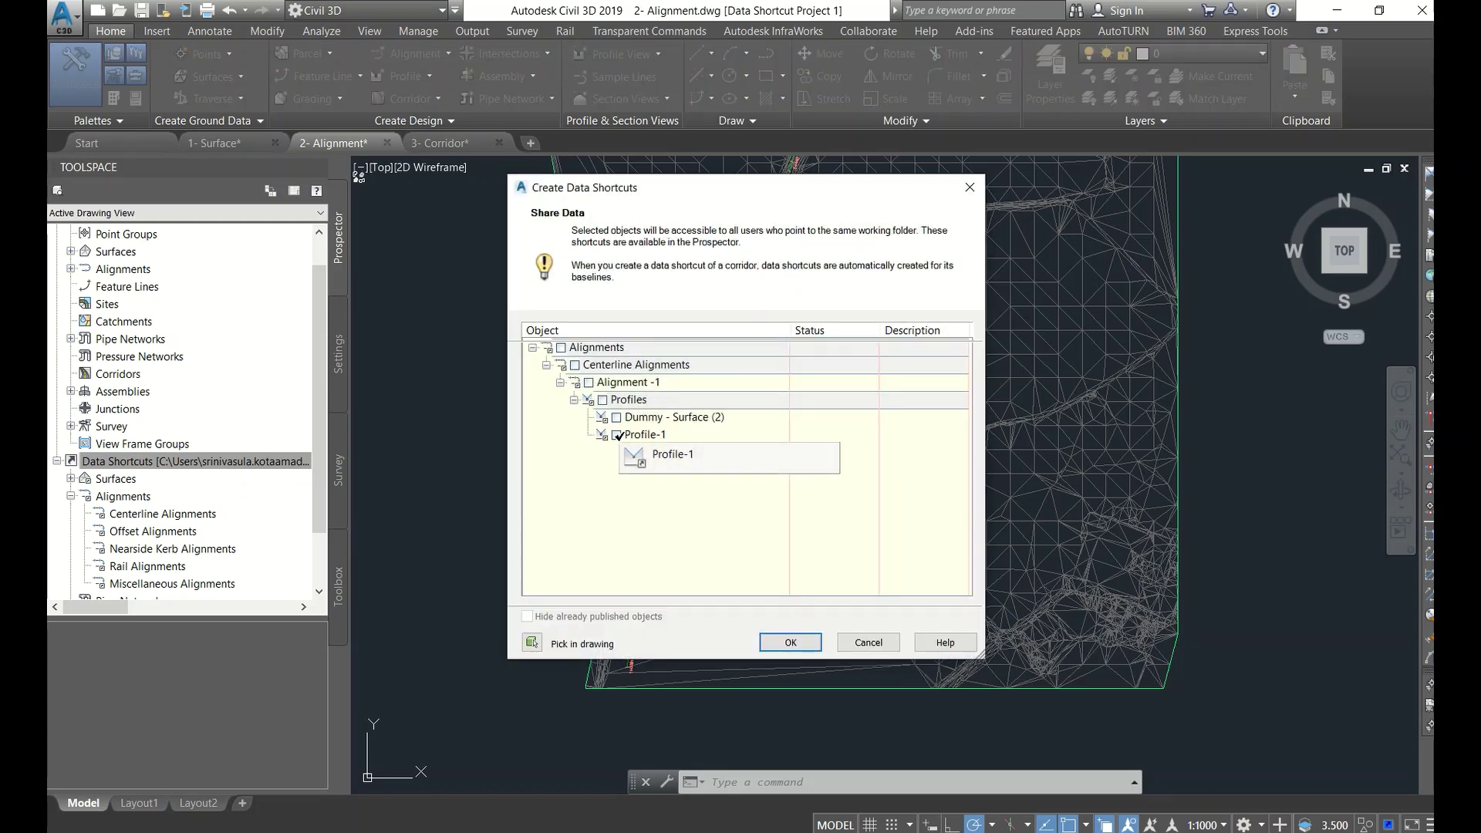
{"action": "left_click", "coordinate": [618, 436]}
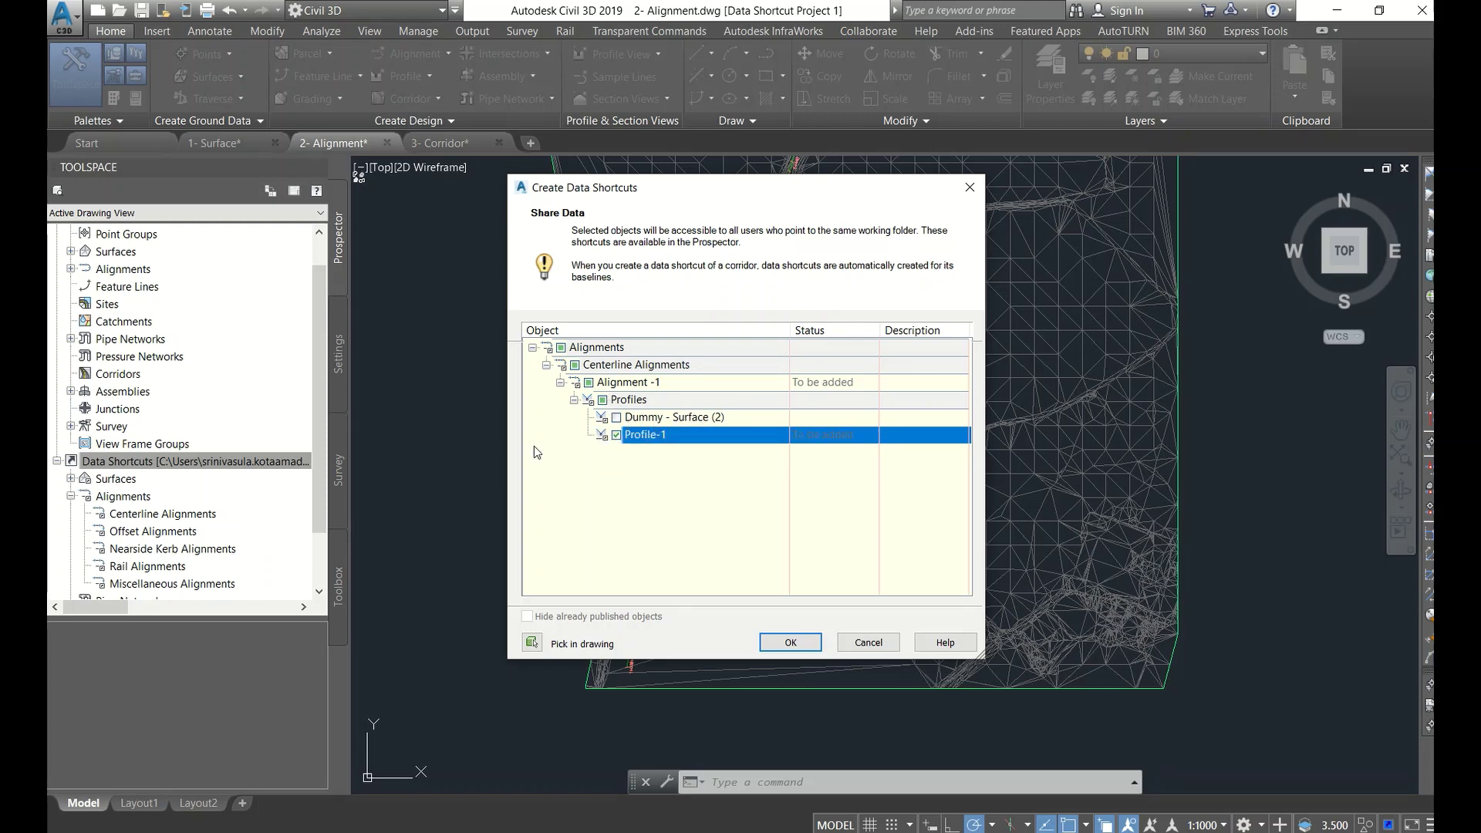
{"action": "left_click", "coordinate": [790, 643]}
Step: Expand the centerline alignment data shortcuts to check the entries for Alignment -1 and its profiles
{"action": "left_click", "coordinate": [86, 530]}
{"action": "left_click", "coordinate": [99, 549]}
{"action": "left_click", "coordinate": [112, 566]}
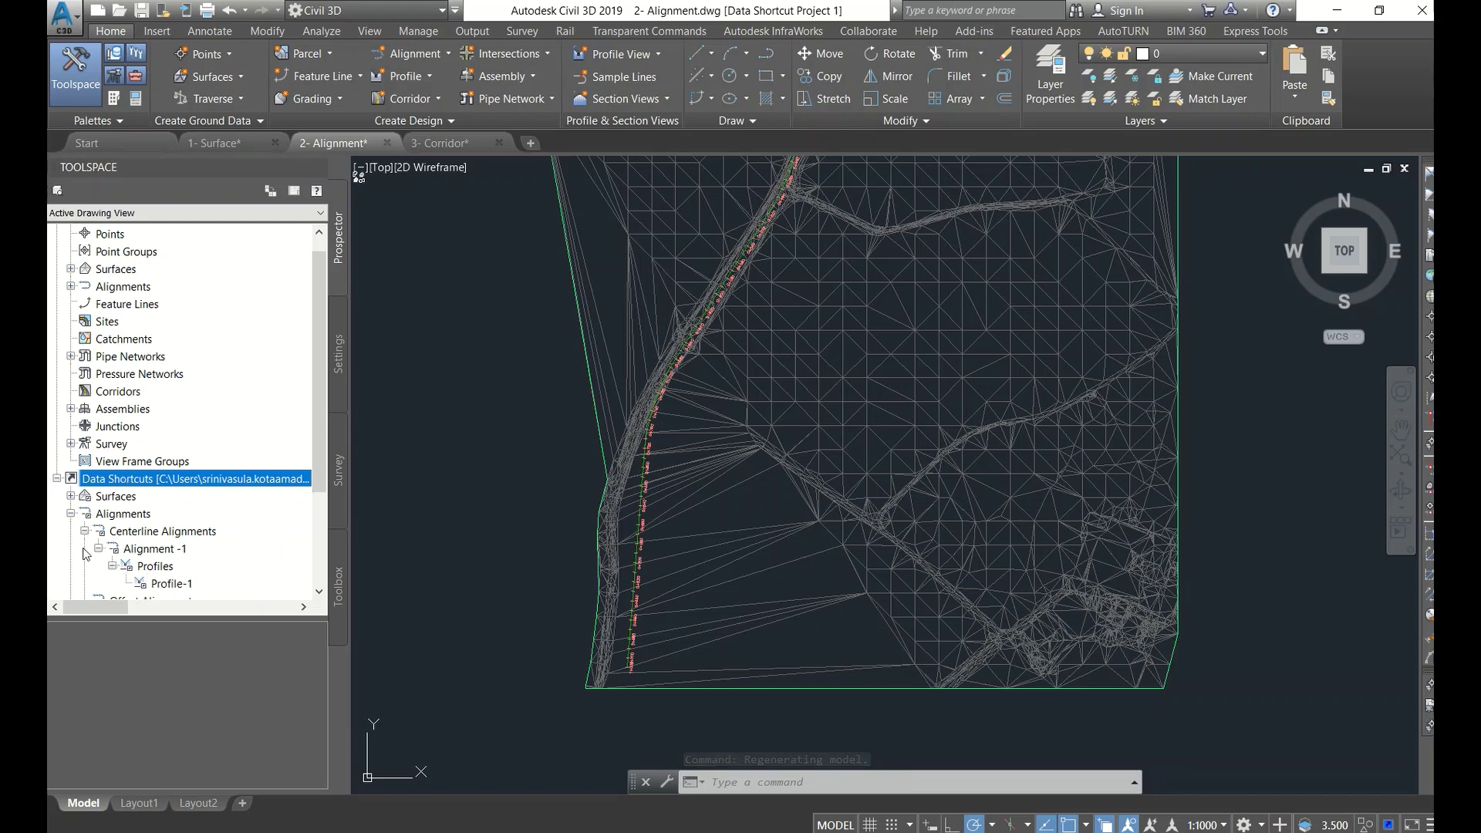
Step: Switch to the 3- Corridor drawing and create a reference to the Dummy surface from the data shortcuts, keeping the default settings
{"action": "left_click", "coordinate": [455, 146]}
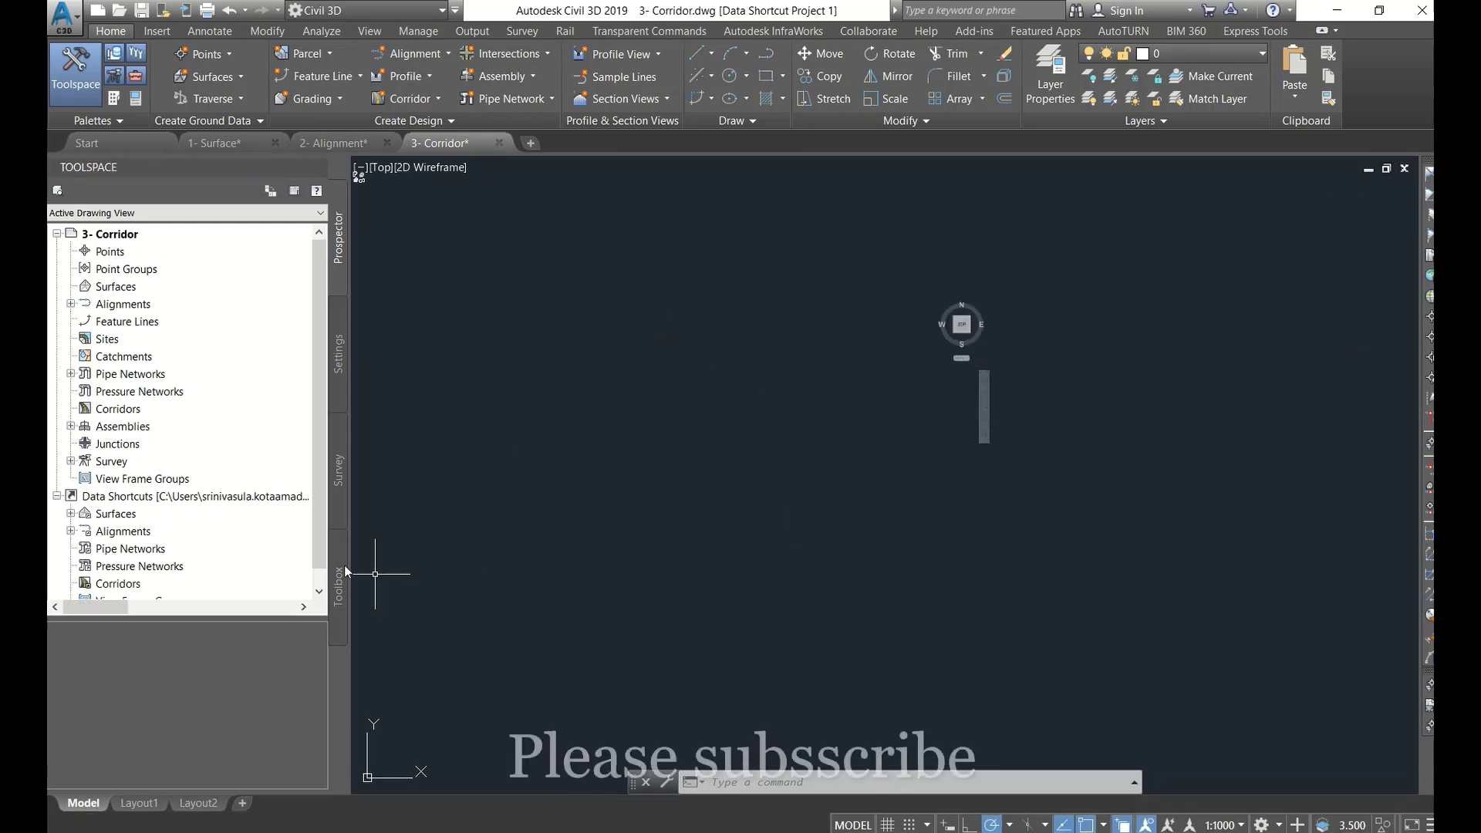
{"action": "left_click", "coordinate": [71, 514]}
{"action": "right_click", "coordinate": [136, 536]}
{"action": "left_click", "coordinate": [171, 544]}
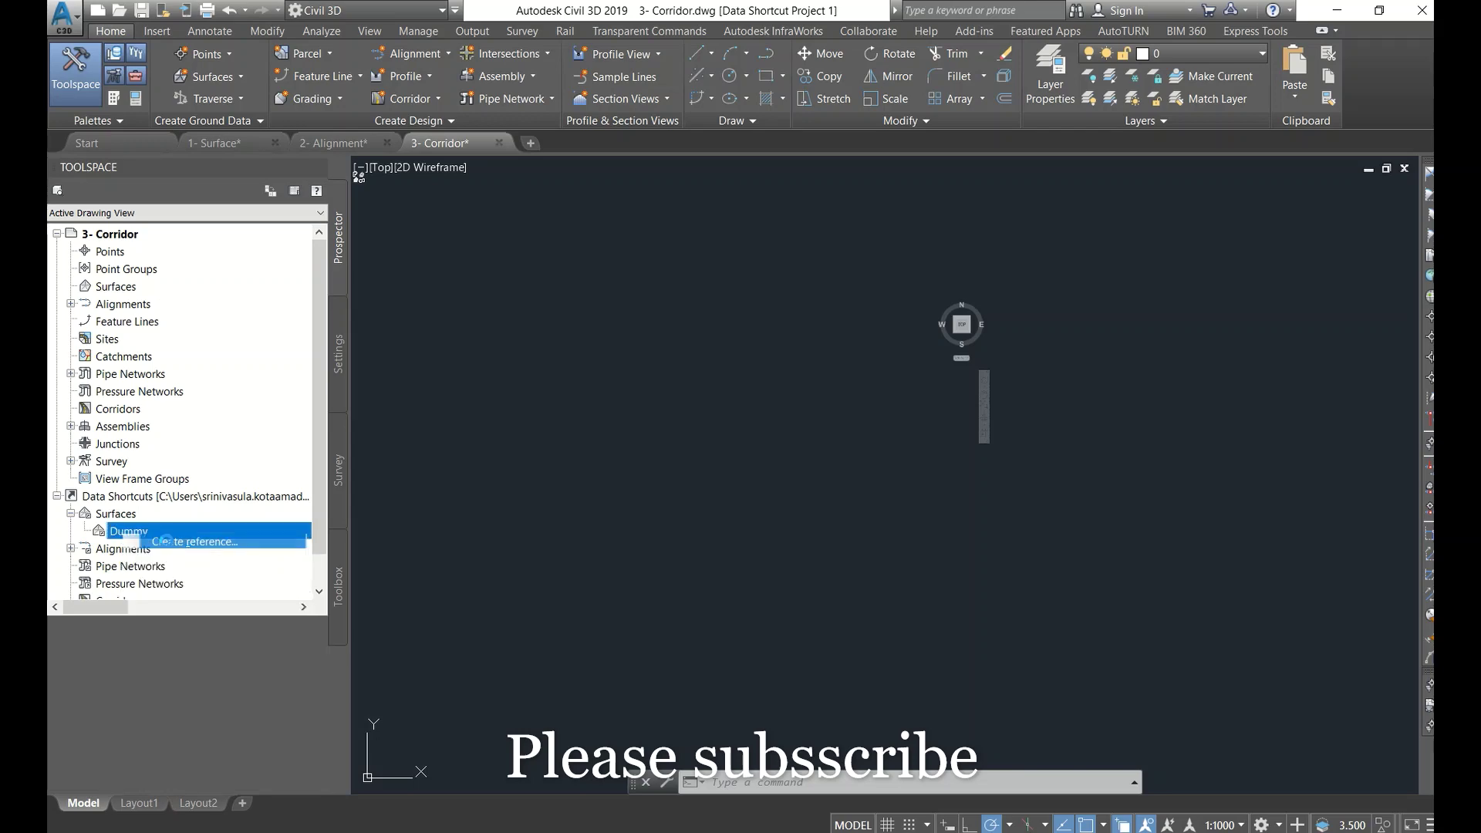
{"action": "left_click", "coordinate": [781, 561]}
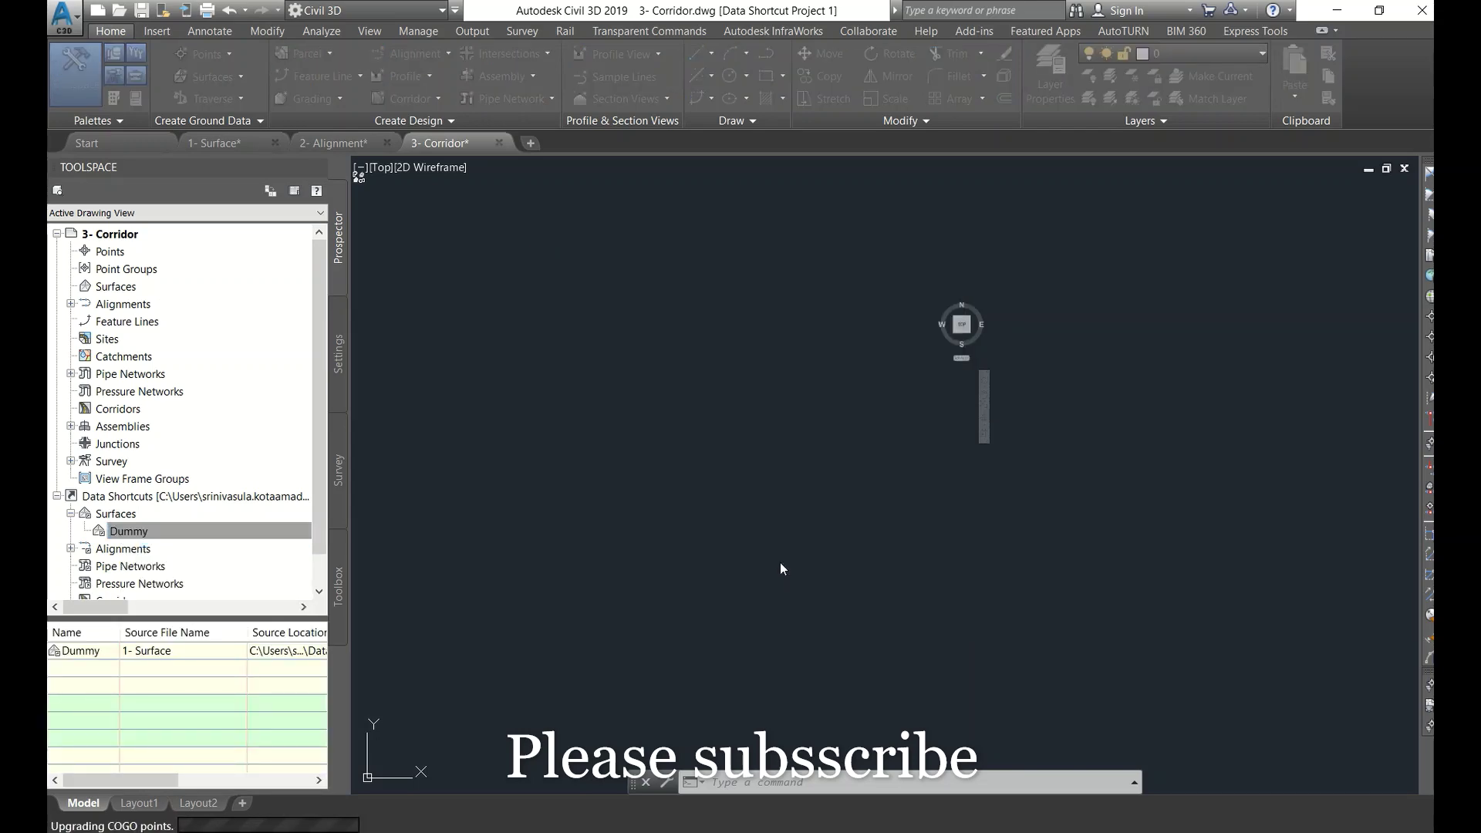
Step: Try to create a reference to Profile-1 from the data shortcuts, with the Existing Ground Profile style and the _No Labels label set
{"action": "left_click", "coordinate": [71, 549]}
{"action": "left_click", "coordinate": [85, 514]}
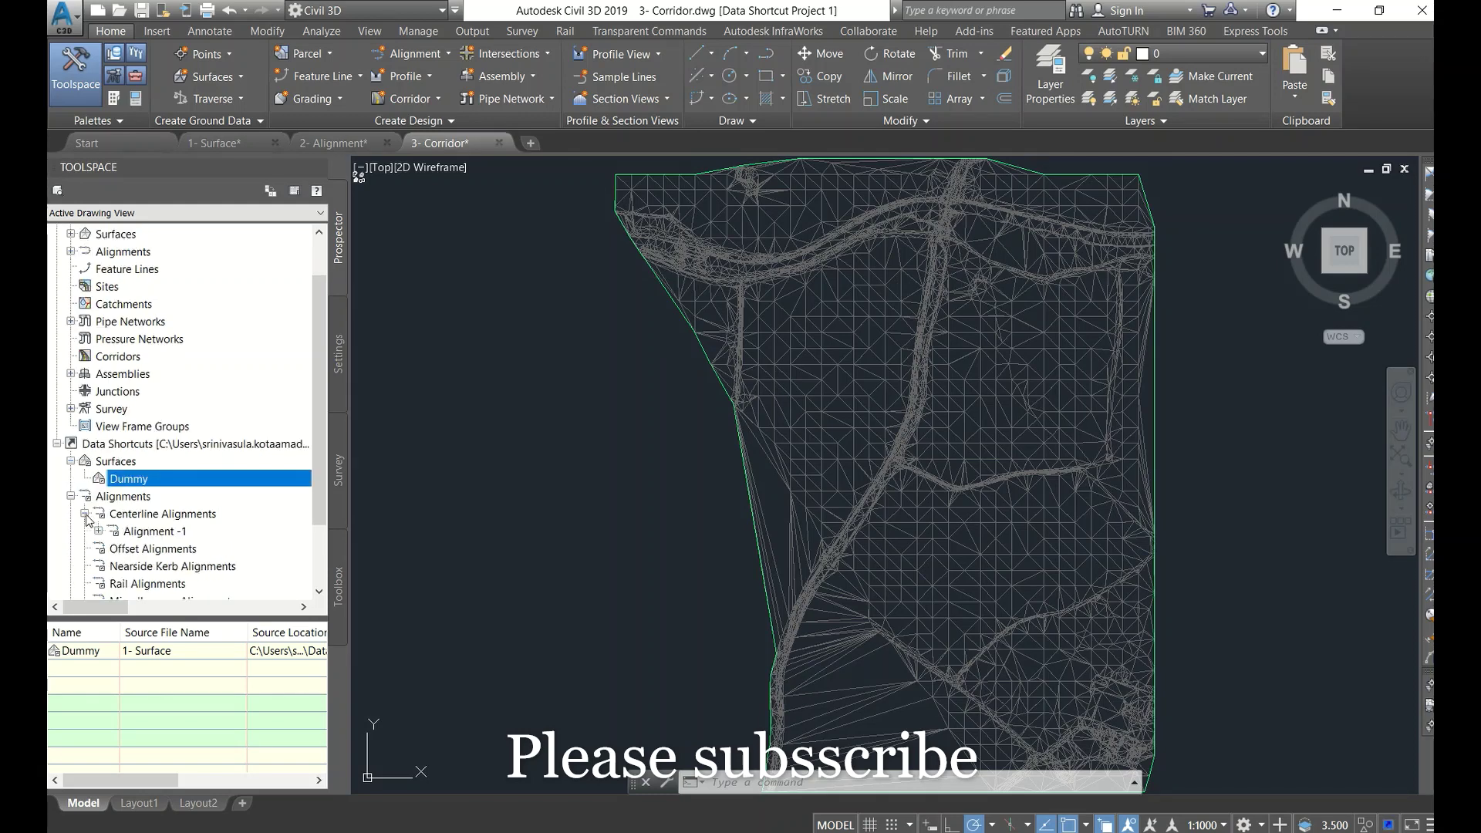
{"action": "left_click", "coordinate": [98, 530]}
{"action": "left_click", "coordinate": [113, 549]}
{"action": "right_click", "coordinate": [159, 565]}
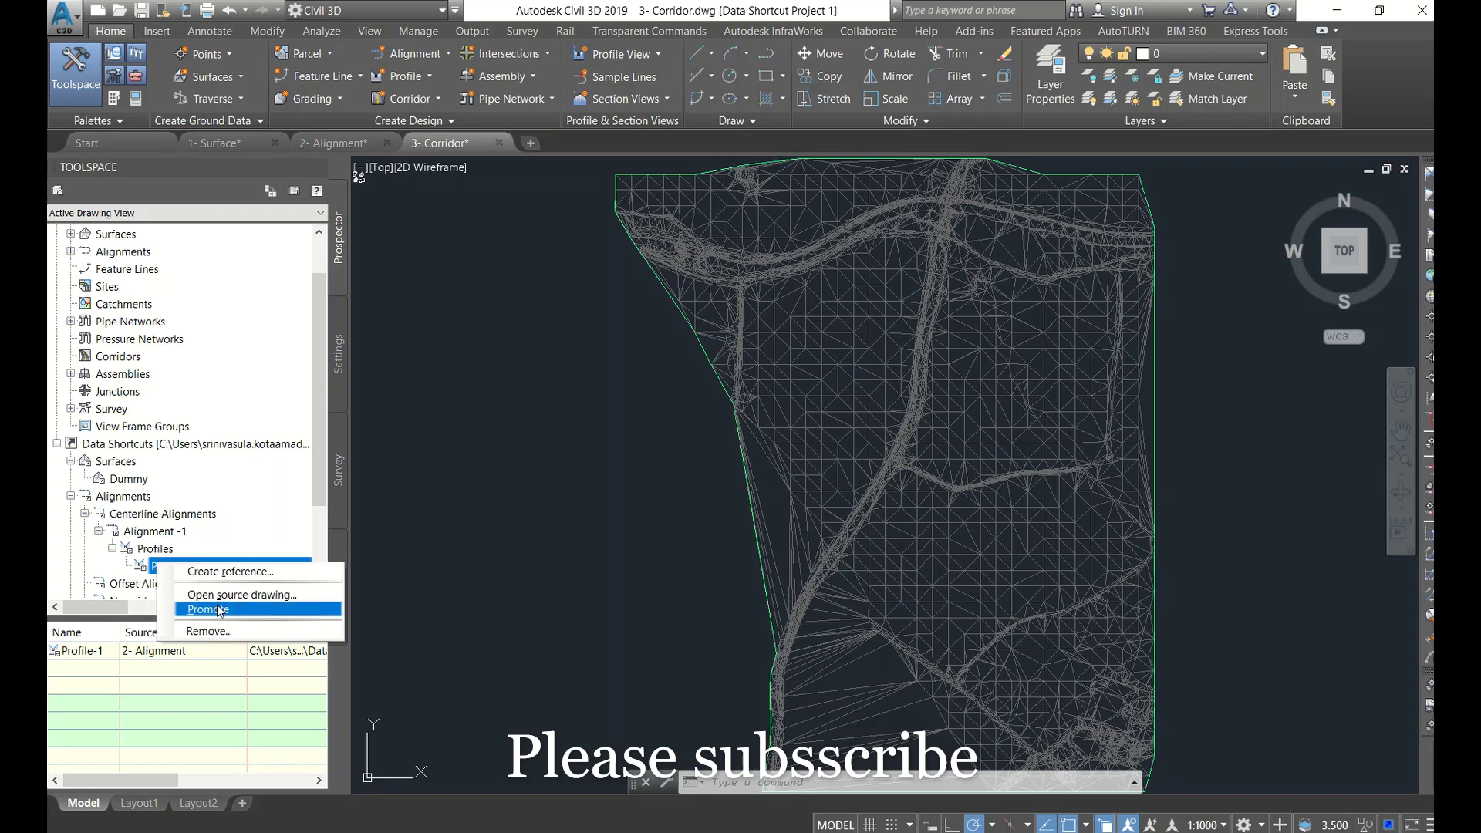
{"action": "left_click", "coordinate": [221, 572]}
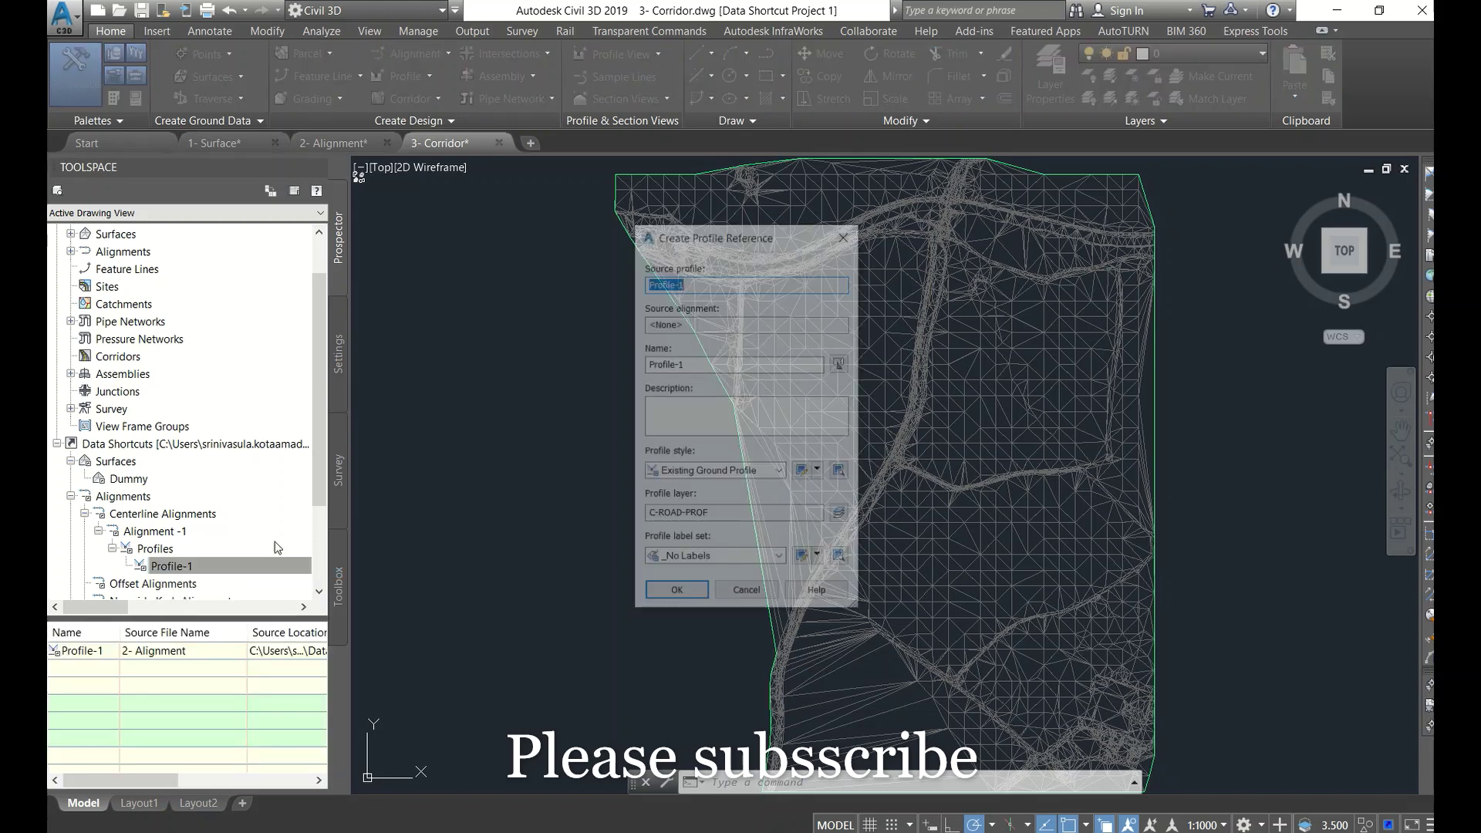
{"action": "left_click", "coordinate": [675, 595]}
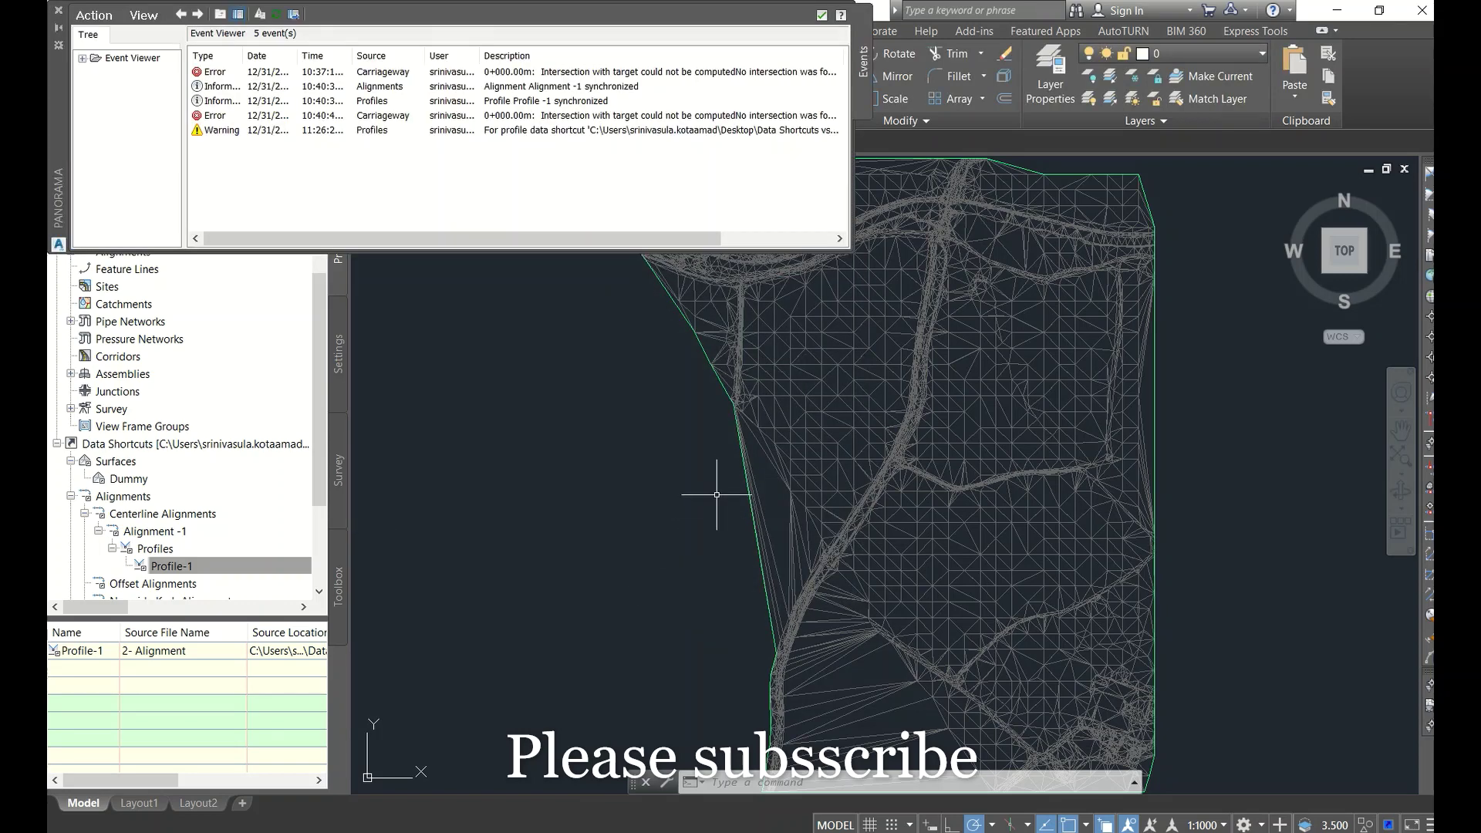
Step: Dismiss the event log, return to the 3- Corridor drawing and expand the data shortcuts down to the profiles of Alignment -1
{"action": "left_click", "coordinate": [58, 11]}
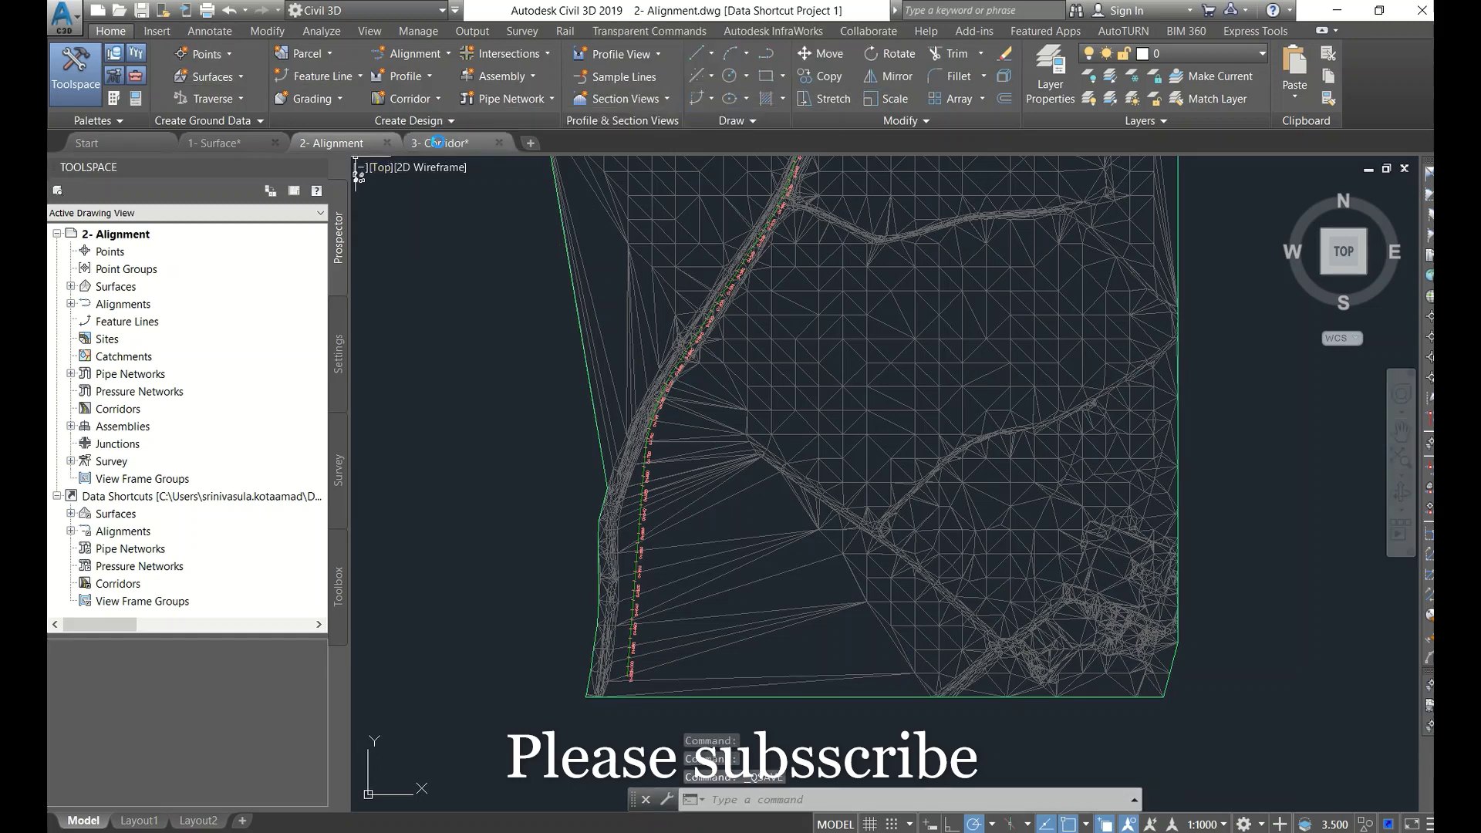
{"action": "left_click", "coordinate": [450, 145]}
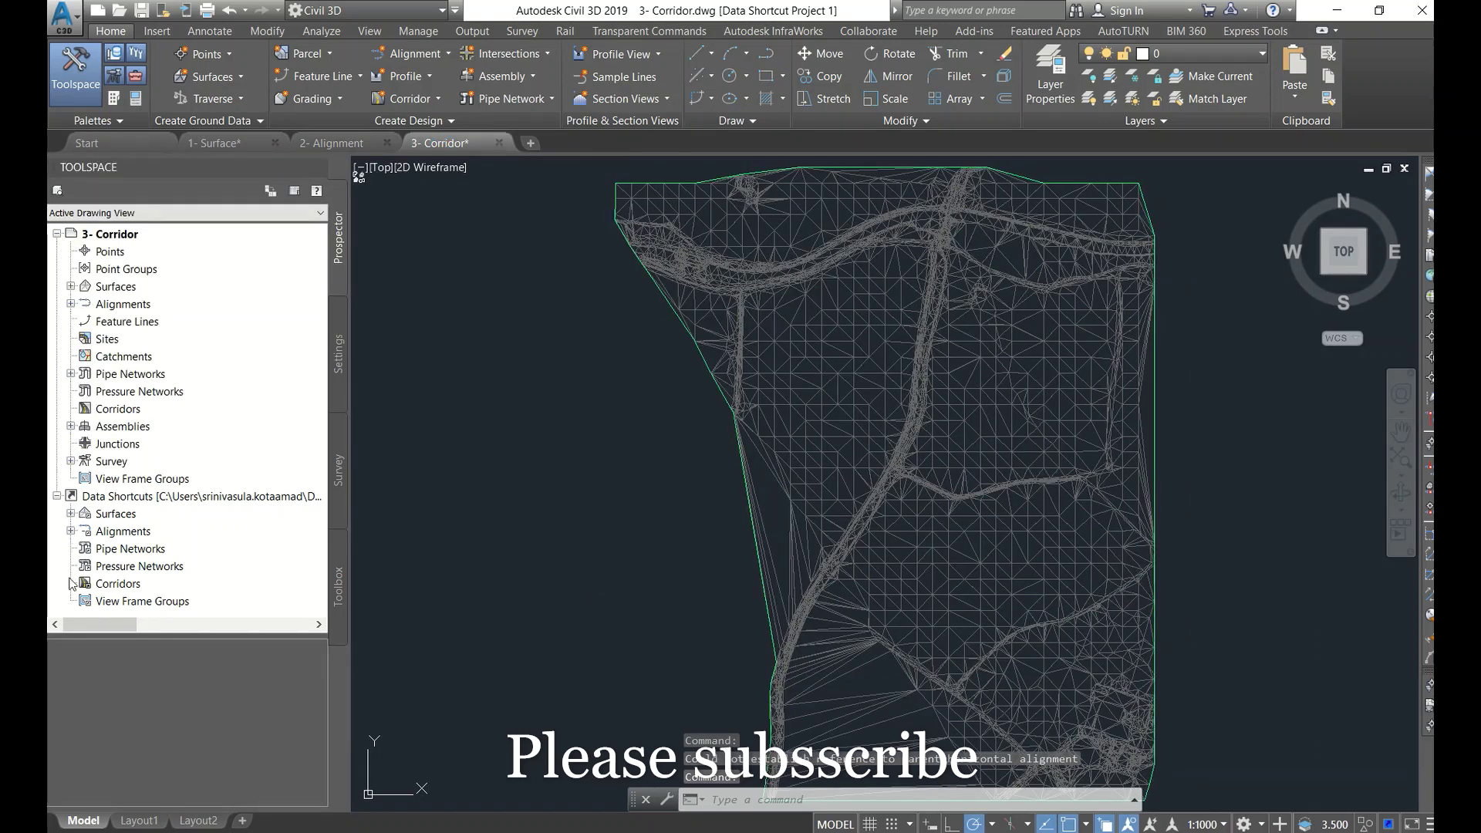
{"action": "left_click", "coordinate": [70, 531]}
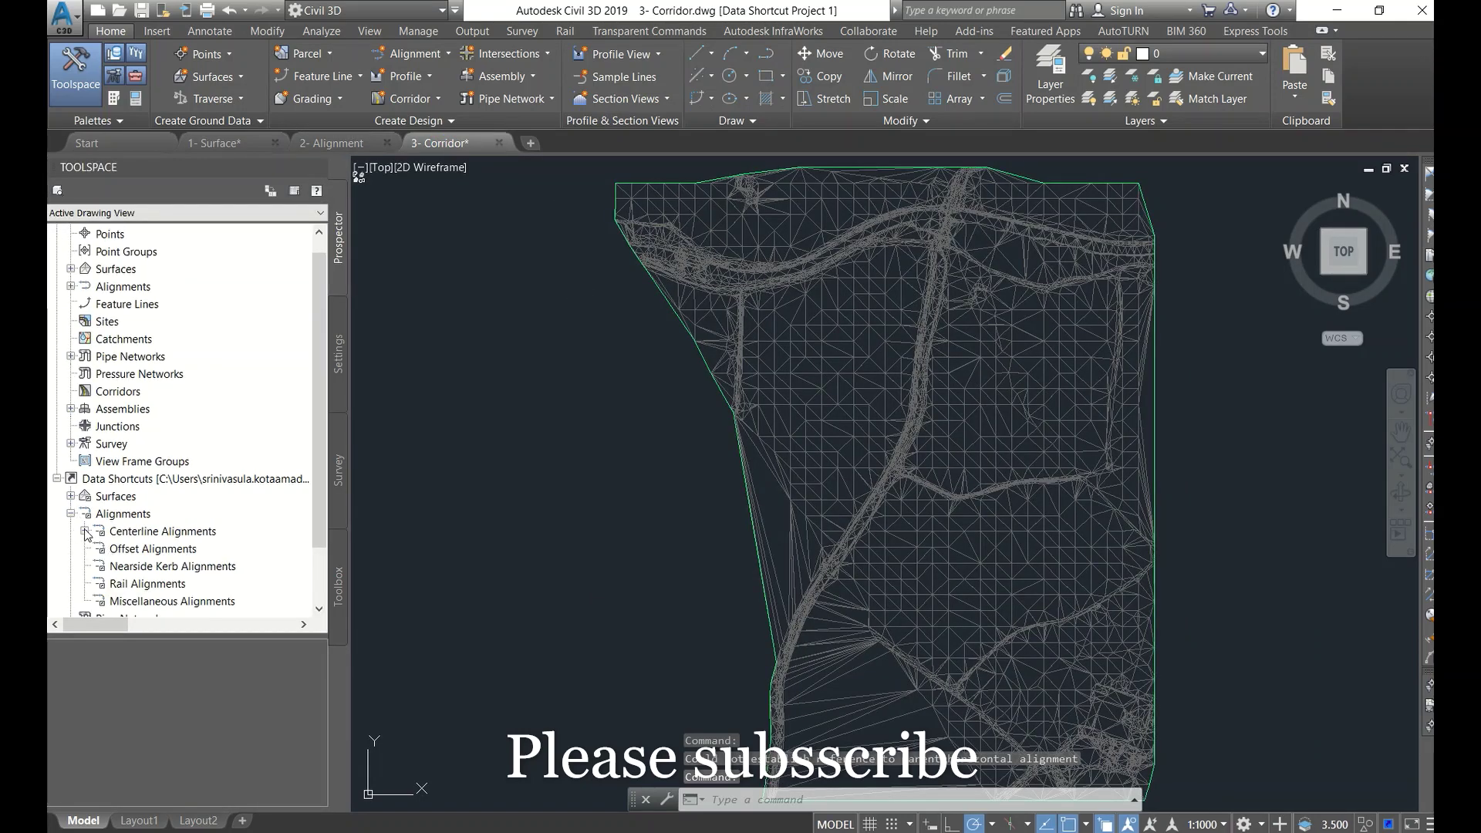
{"action": "left_click", "coordinate": [85, 532]}
{"action": "left_click", "coordinate": [99, 549]}
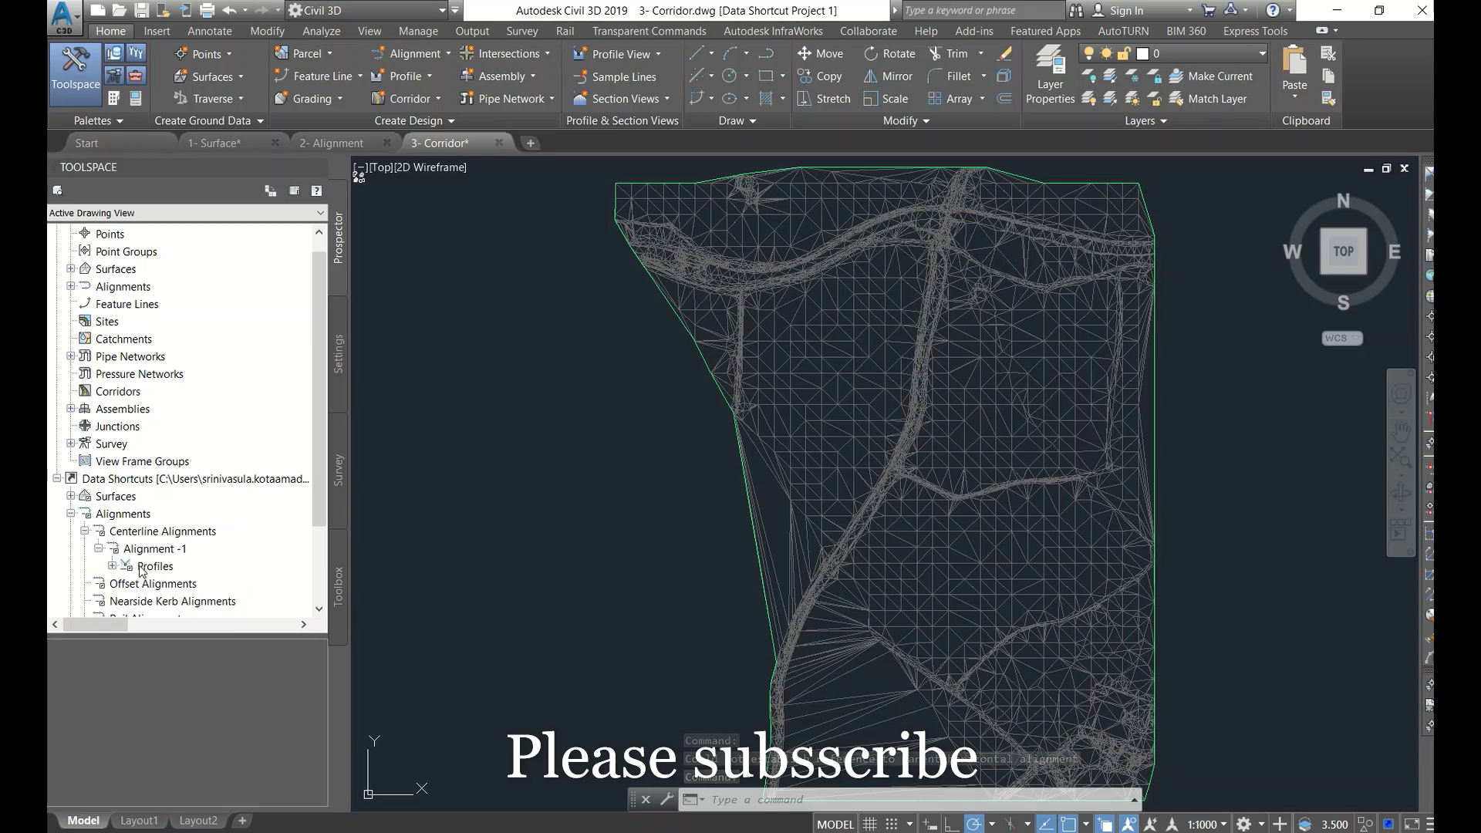
{"action": "left_click", "coordinate": [113, 566]}
Step: Create a reference to Profile-1 from the data shortcuts, using the Design Profile style and the Complete Label Set
{"action": "left_click", "coordinate": [162, 584]}
{"action": "right_click", "coordinate": [159, 584]}
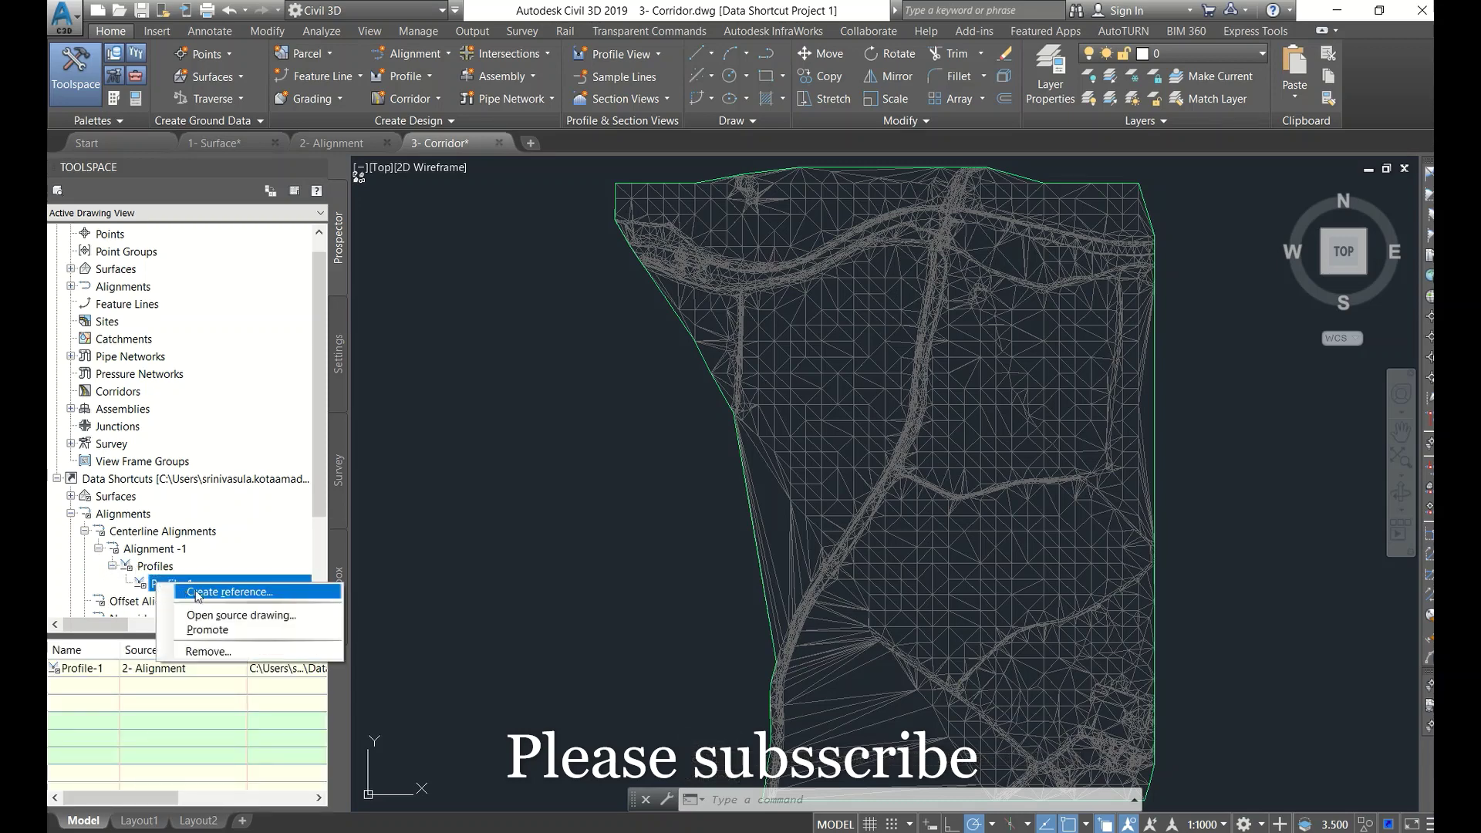
{"action": "left_click", "coordinate": [207, 595]}
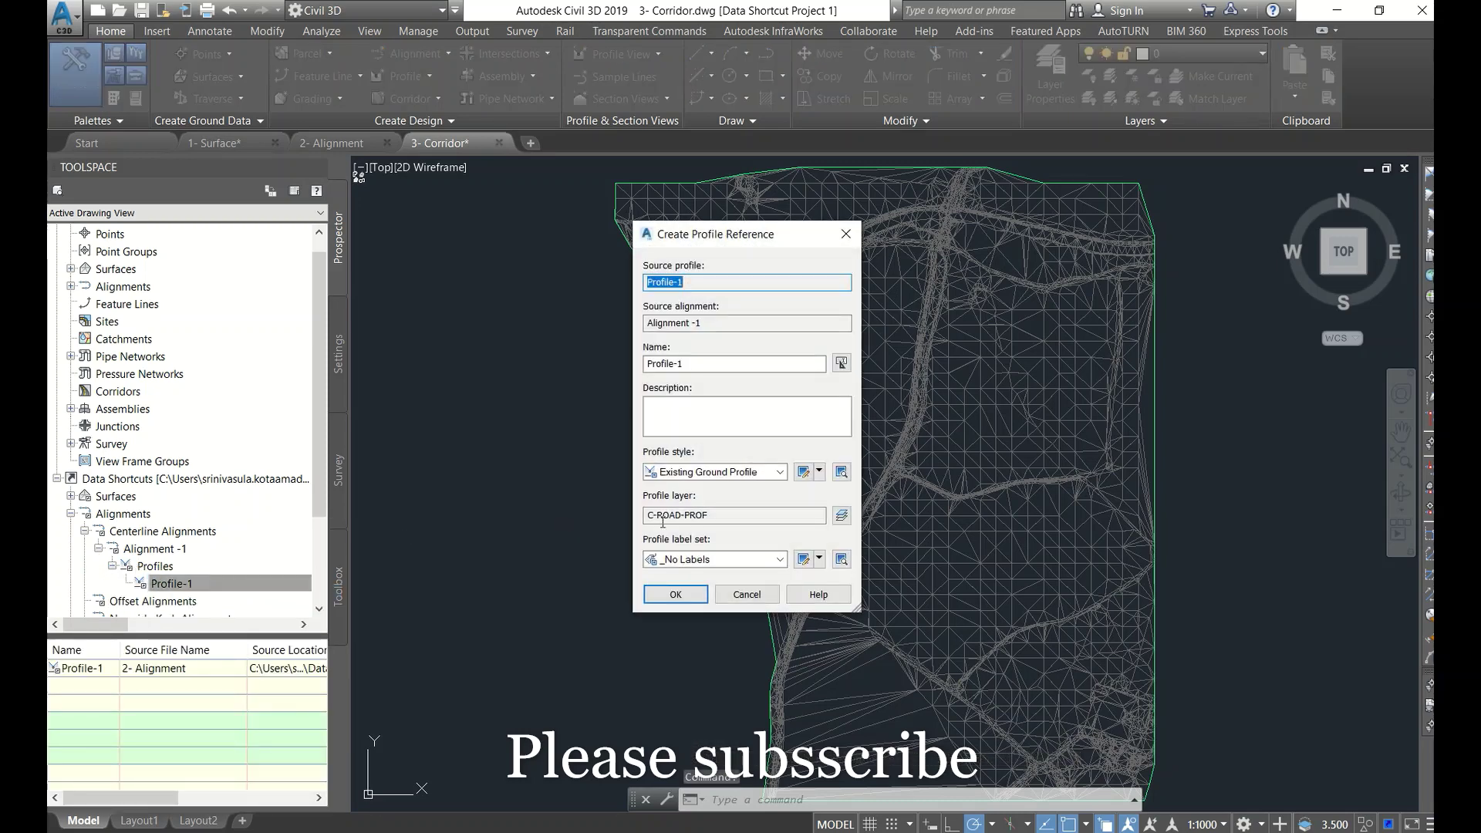
{"action": "left_click", "coordinate": [762, 472]}
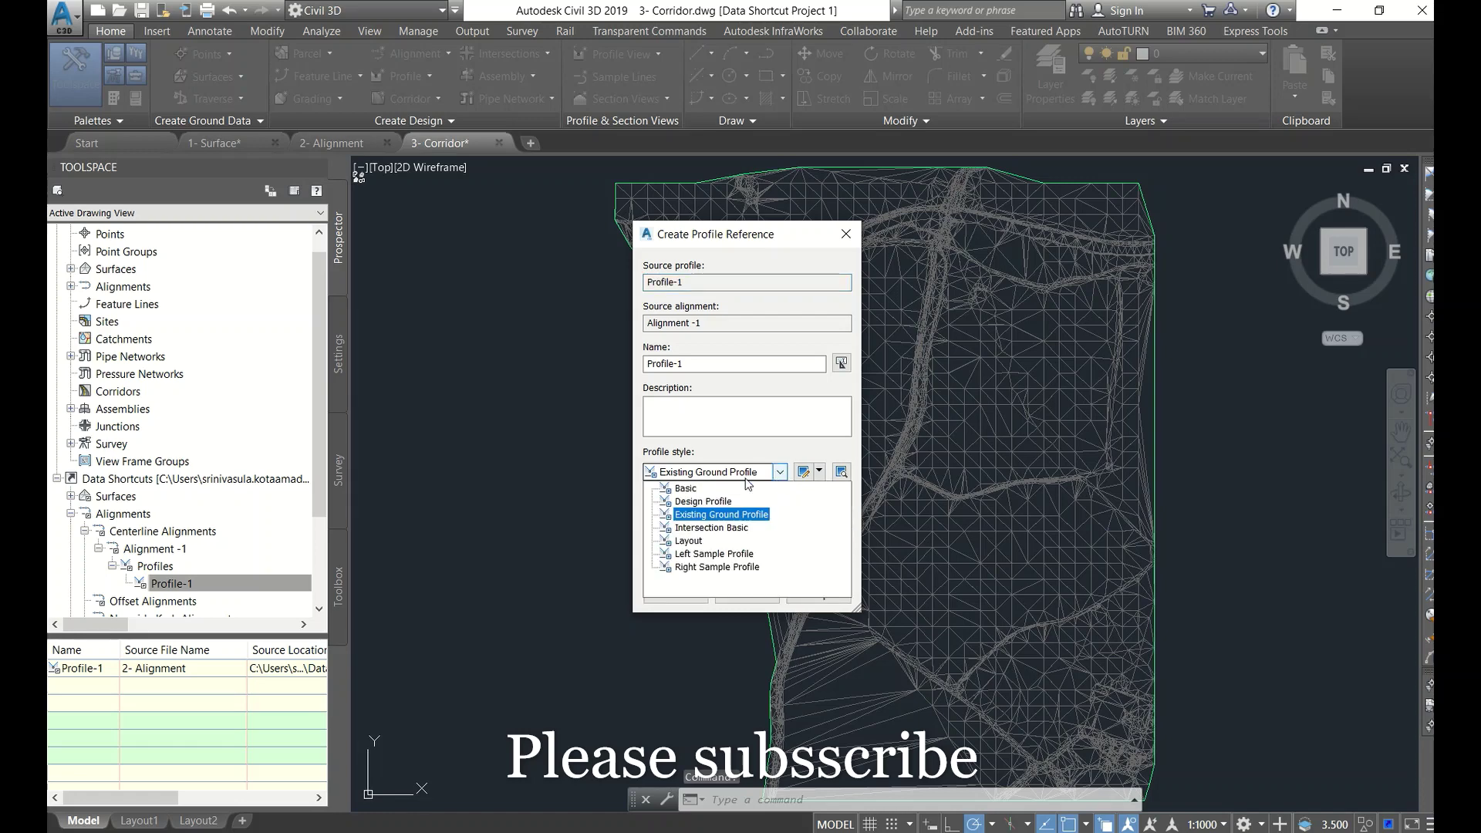
{"action": "left_click", "coordinate": [698, 498]}
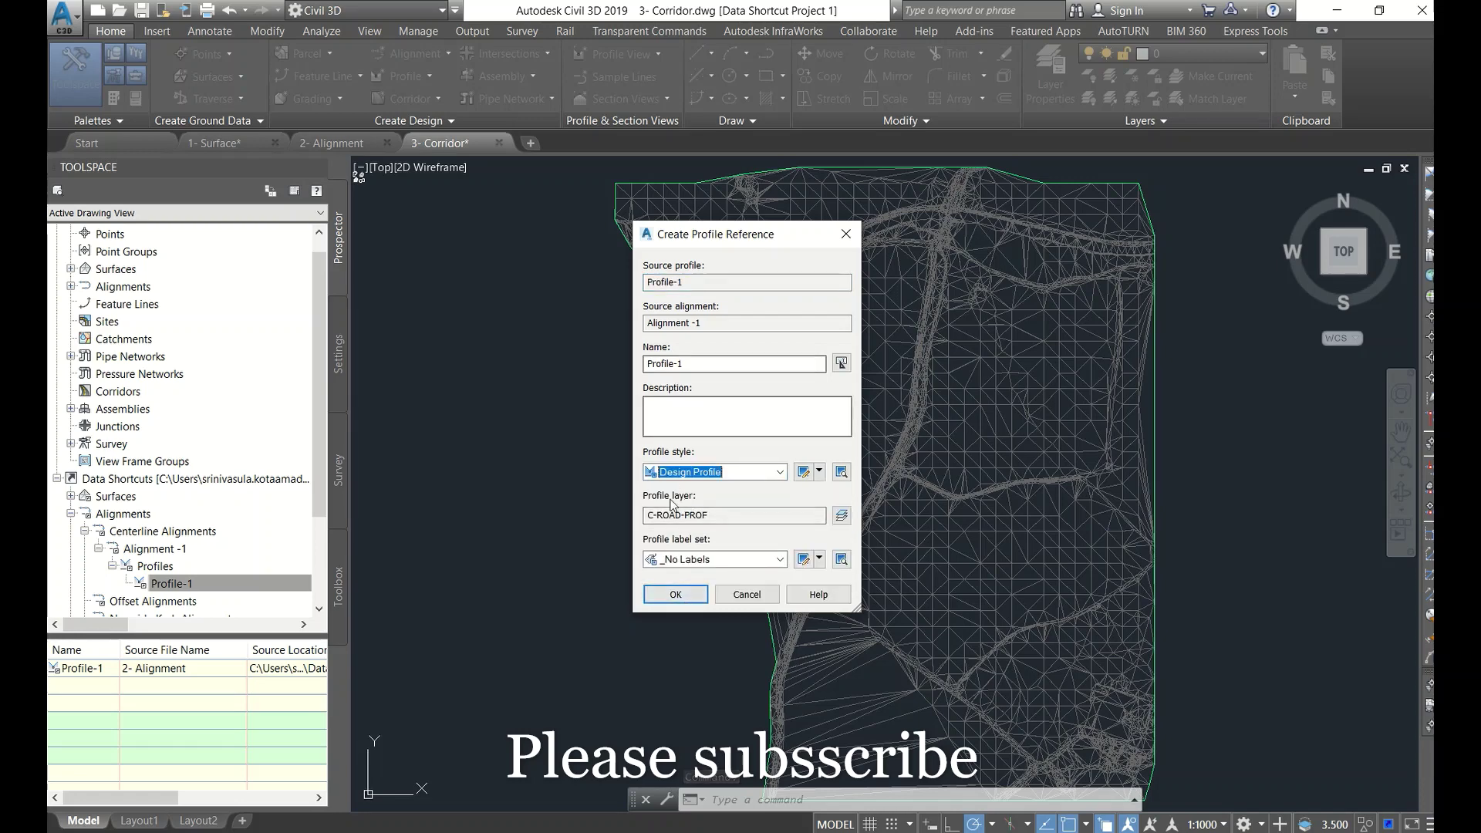
{"action": "left_click", "coordinate": [748, 559]}
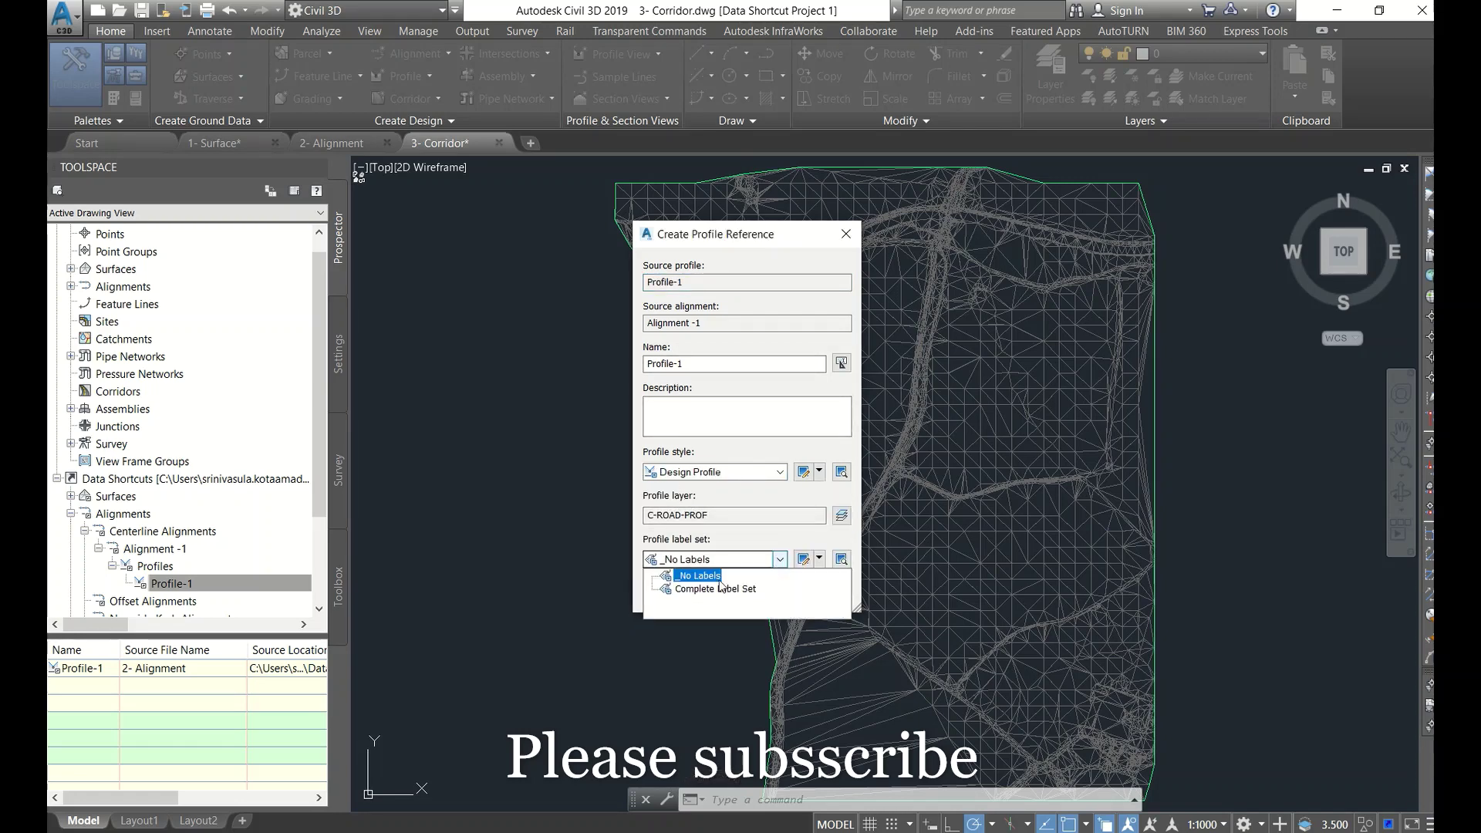
{"action": "left_click", "coordinate": [700, 589]}
{"action": "left_click", "coordinate": [677, 595]}
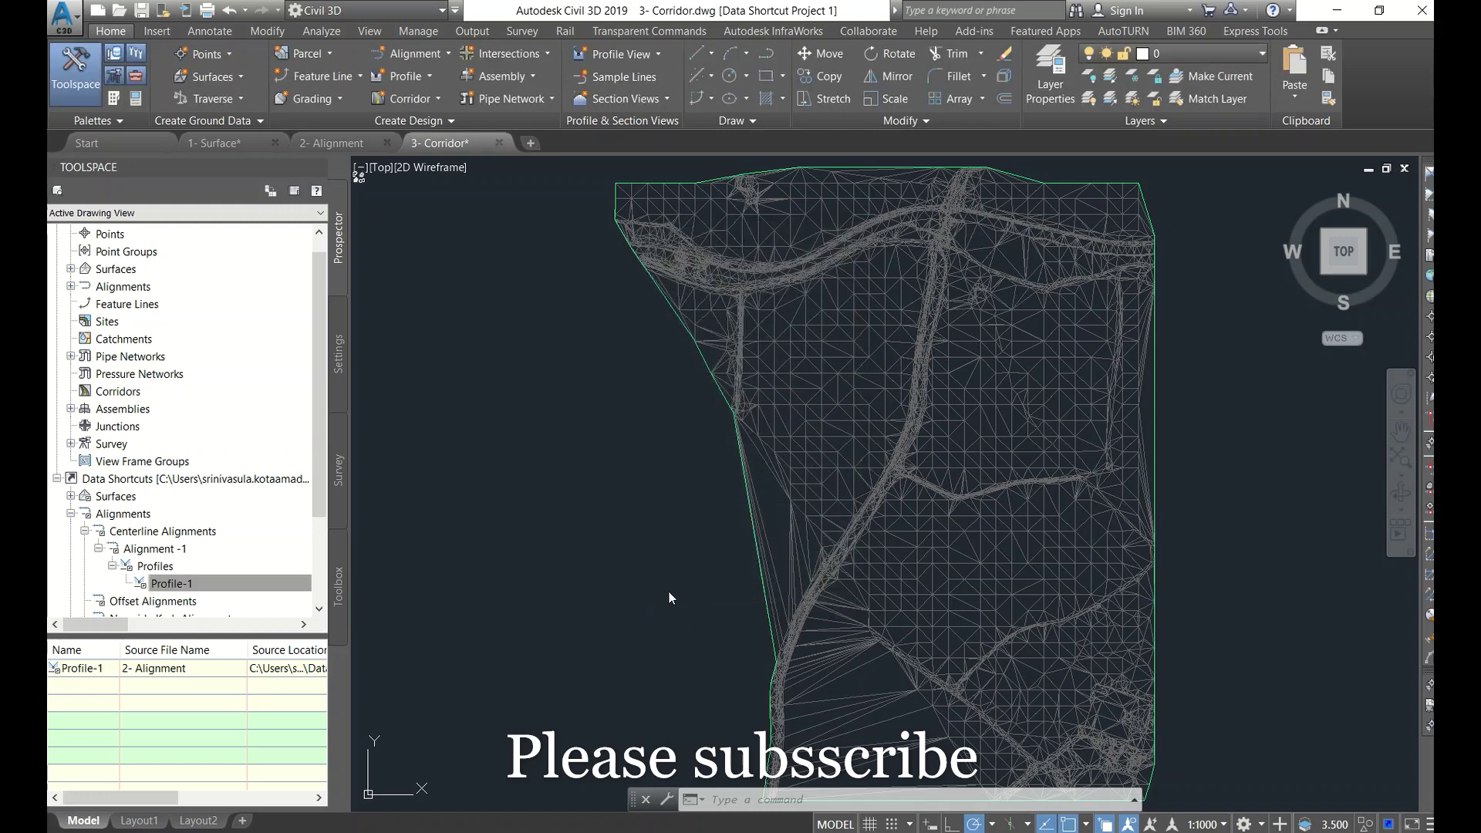
{"action": "scroll", "coordinate": [684, 396], "scroll_direction": "down", "scroll_amount": 3}
{"action": "scroll", "coordinate": [741, 494], "scroll_direction": "up", "scroll_amount": 8}
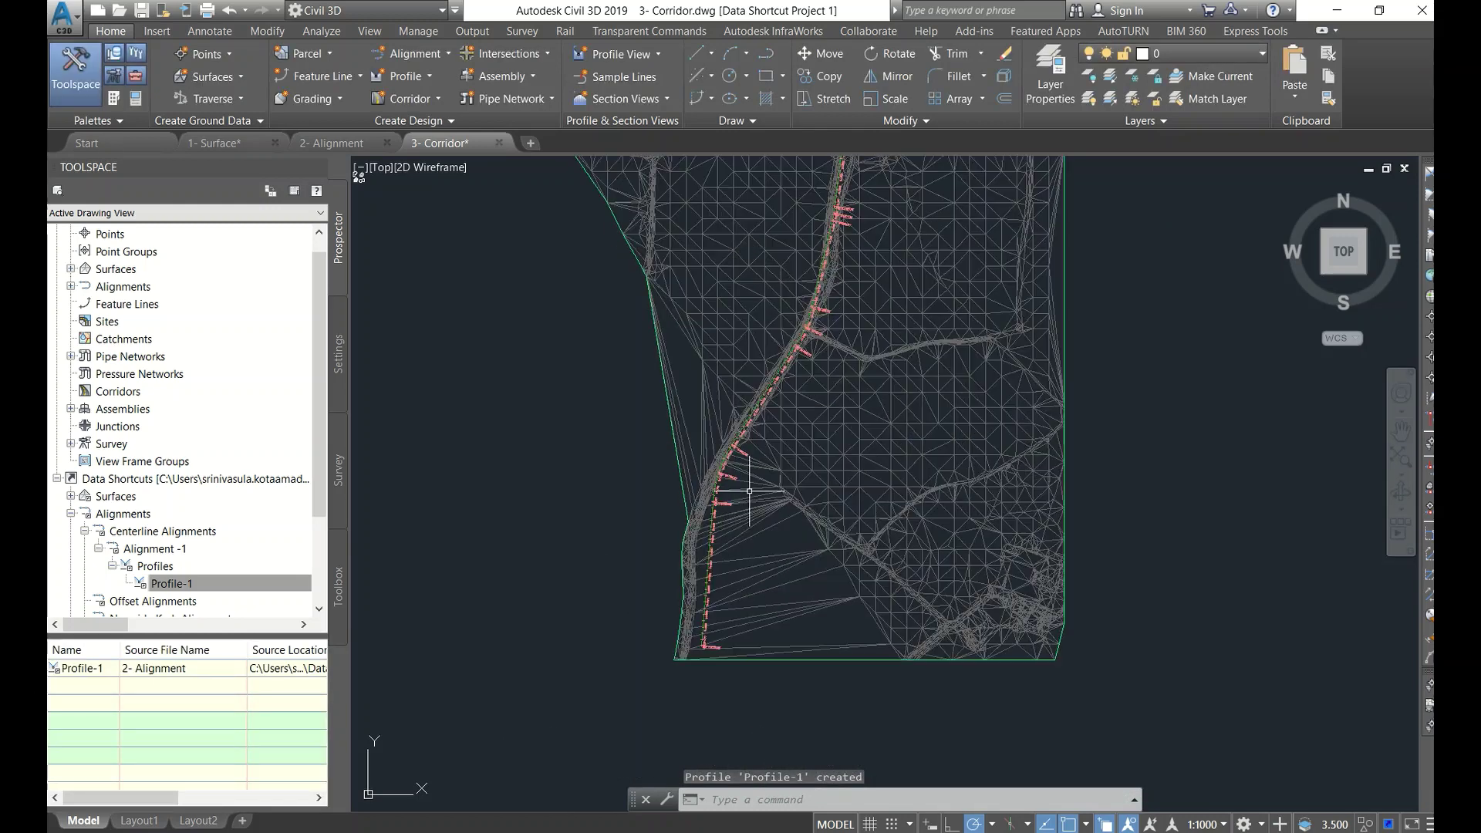
Step: Expand the corridor drawing's own centerline alignments to check Alignment -1 and Profile-1, and examine the alignment on the surface
{"action": "left_click", "coordinate": [70, 286]}
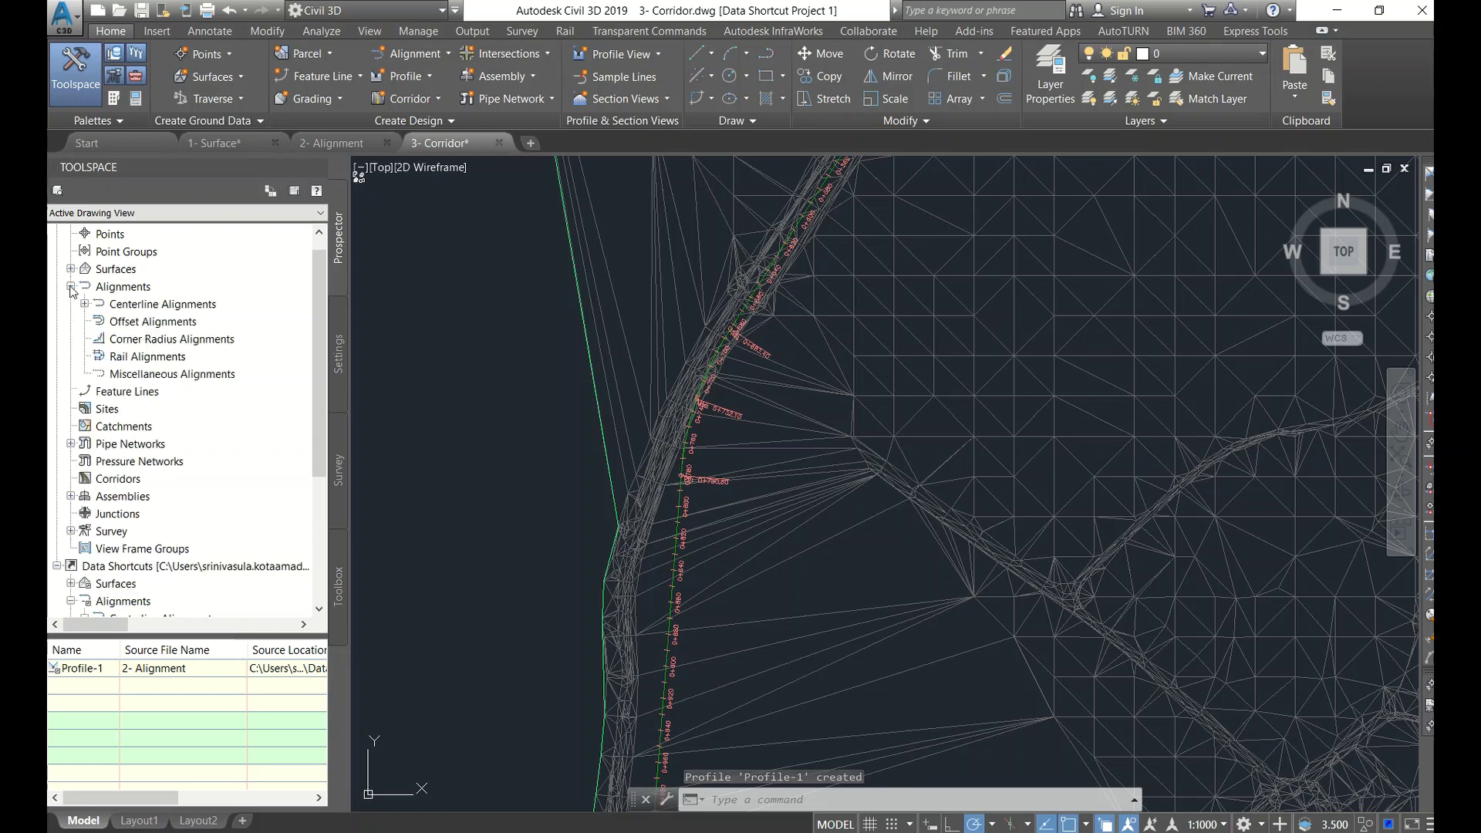
{"action": "left_click", "coordinate": [84, 304]}
{"action": "left_click", "coordinate": [98, 321]}
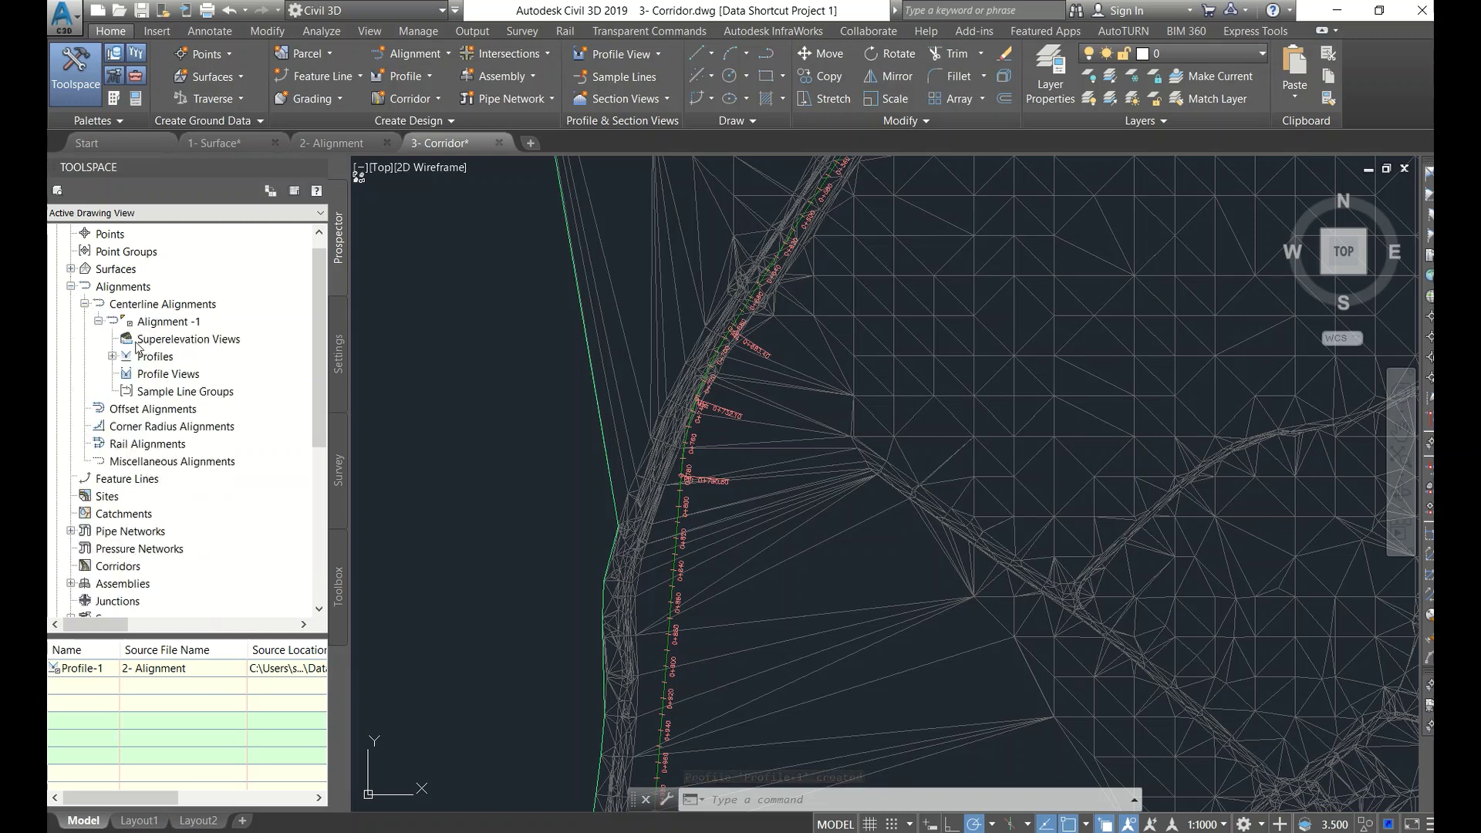
{"action": "left_click", "coordinate": [112, 357]}
{"action": "left_click", "coordinate": [179, 374]}
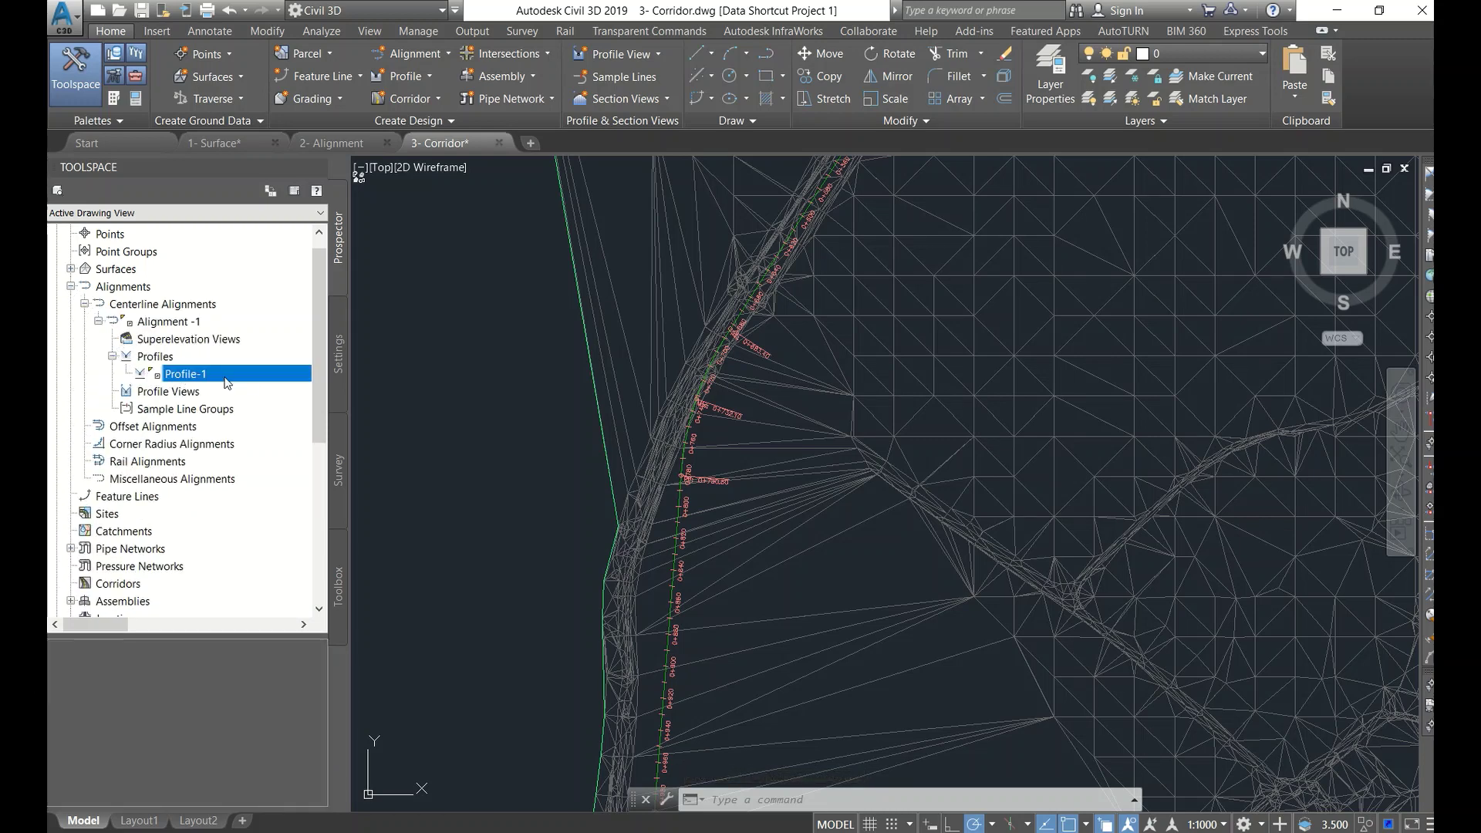
{"action": "scroll", "coordinate": [543, 364], "scroll_direction": "down", "scroll_amount": 3}
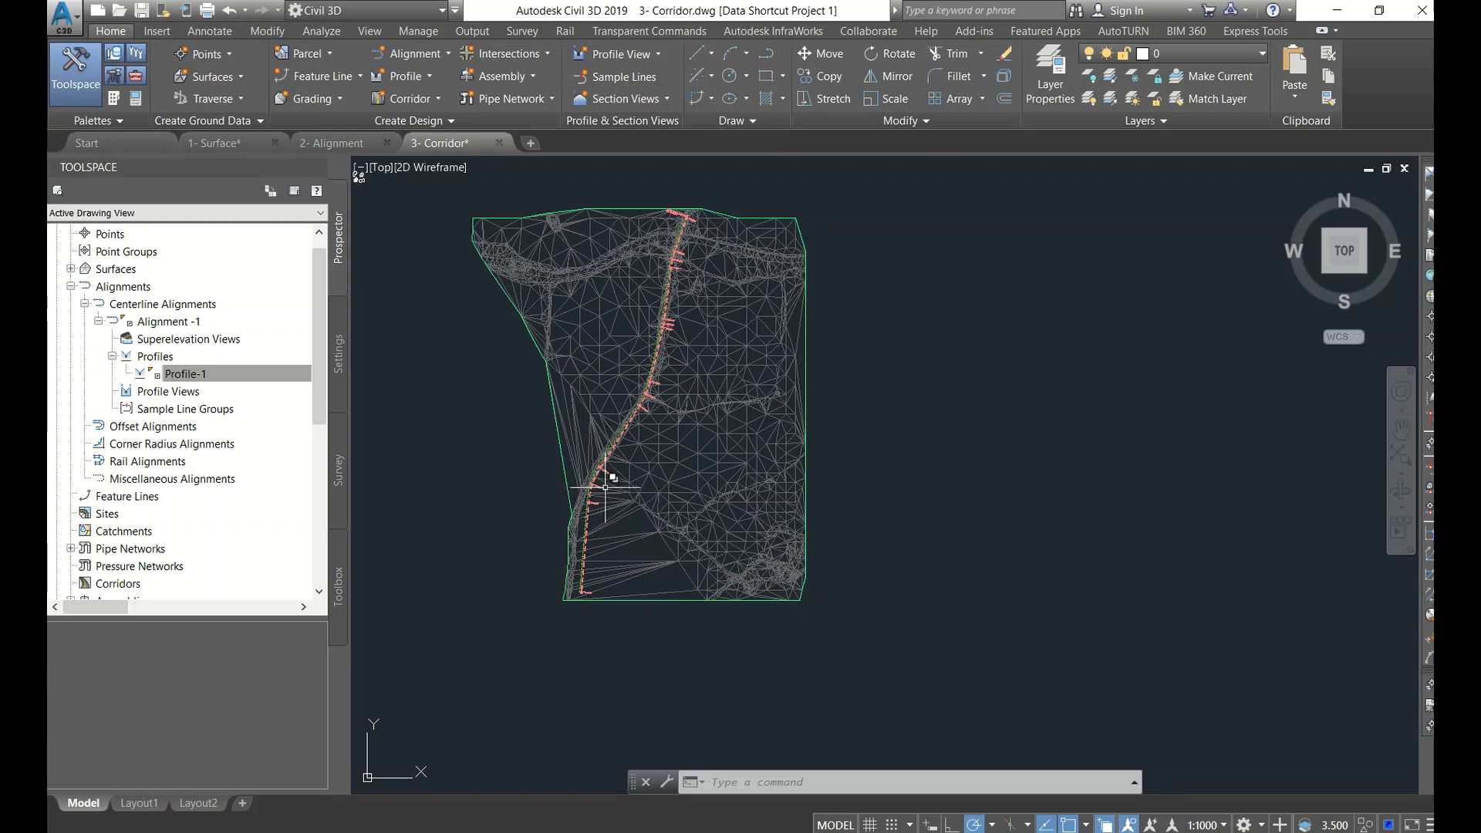
{"action": "scroll", "coordinate": [639, 429], "scroll_direction": "up", "scroll_amount": 5}
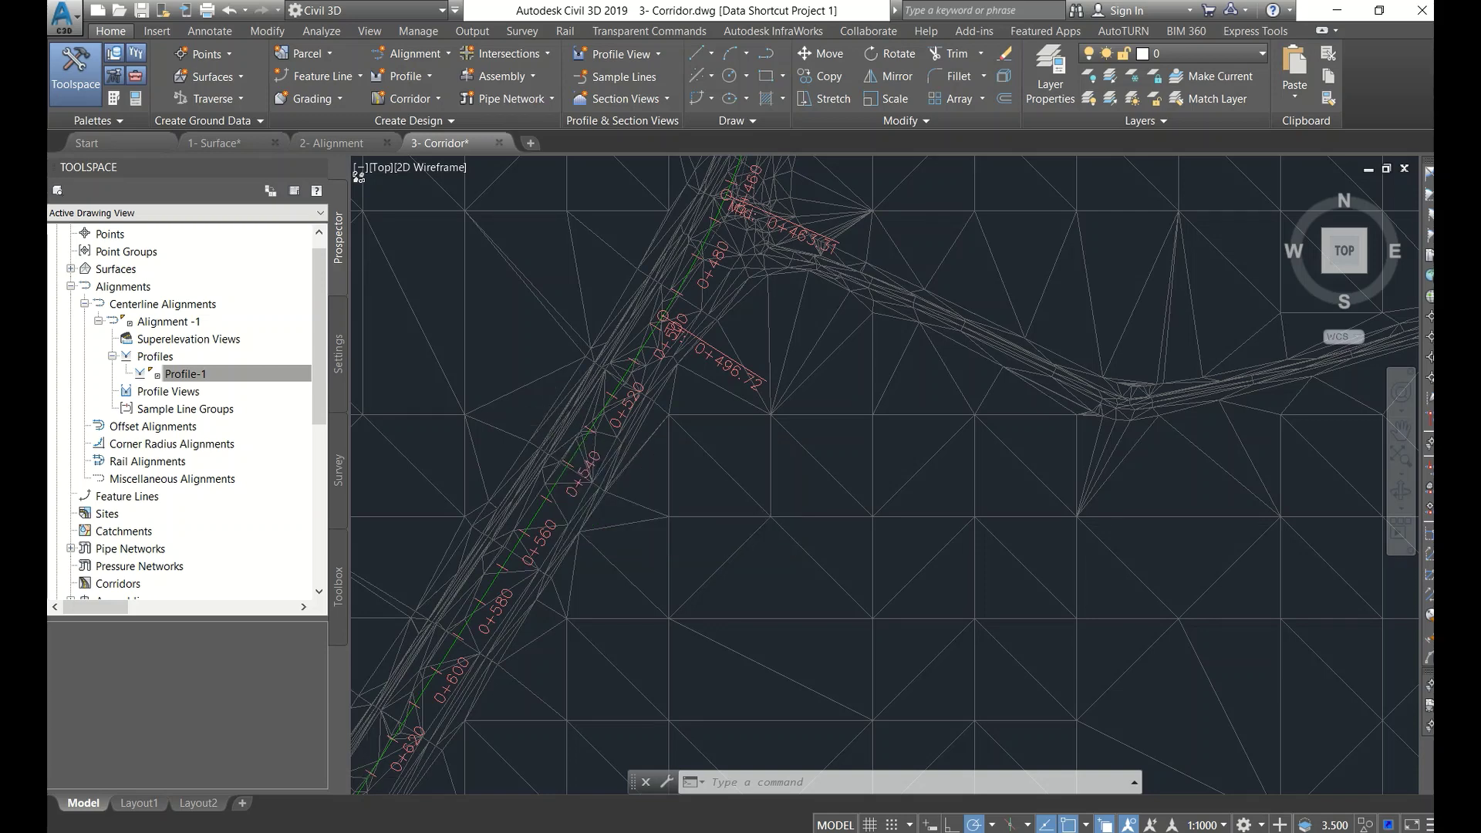
{"action": "middle_click", "coordinate": [545, 427]}
{"action": "middle_click", "coordinate": [544, 427]}
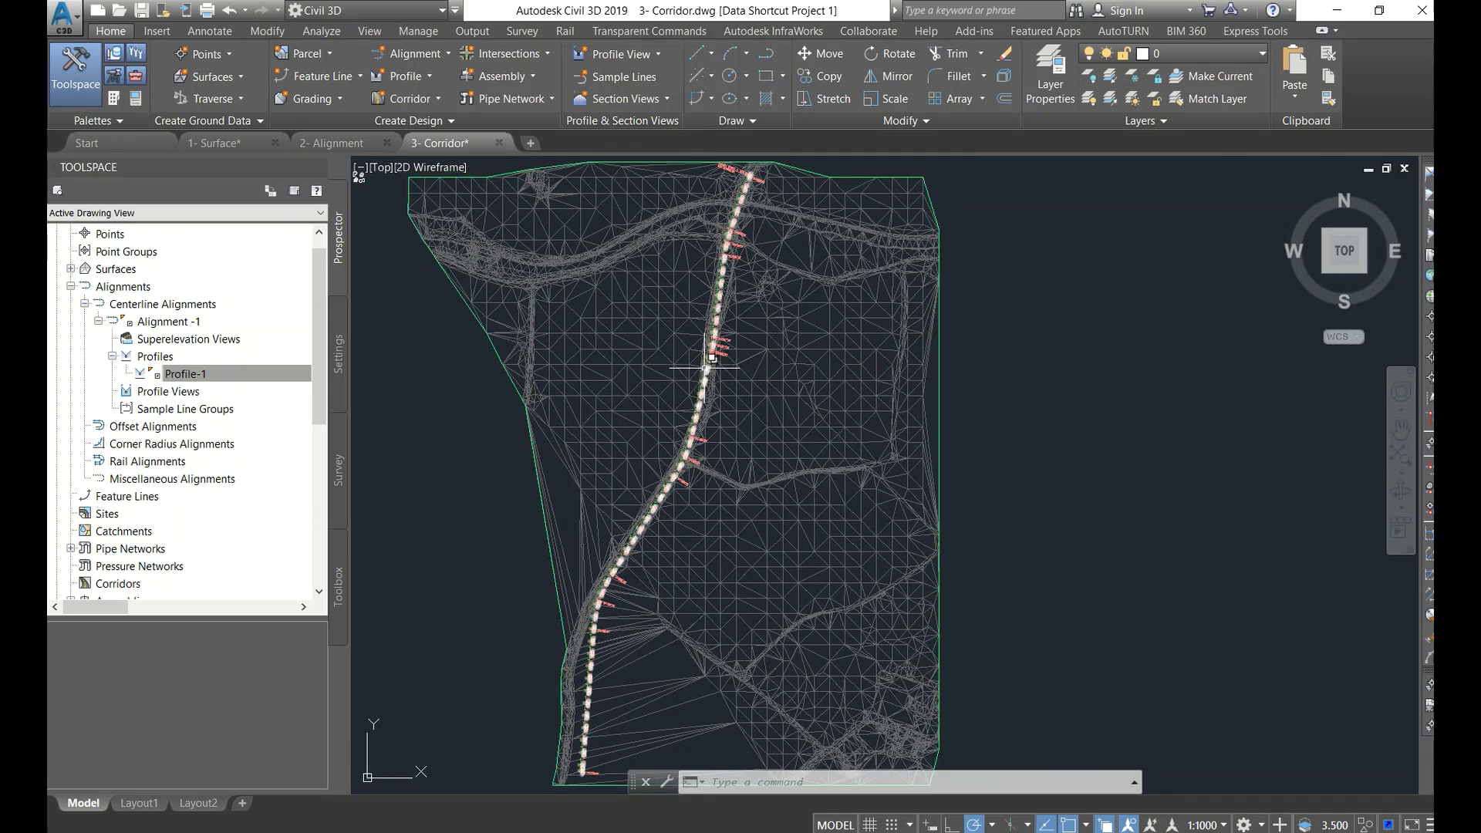
Step: Create the Basic 2 Lane assembly with the Basic style and All Codes code set, placing its baseline in the empty area east of the surface
{"action": "scroll", "coordinate": [674, 388], "scroll_direction": "down", "scroll_amount": 4}
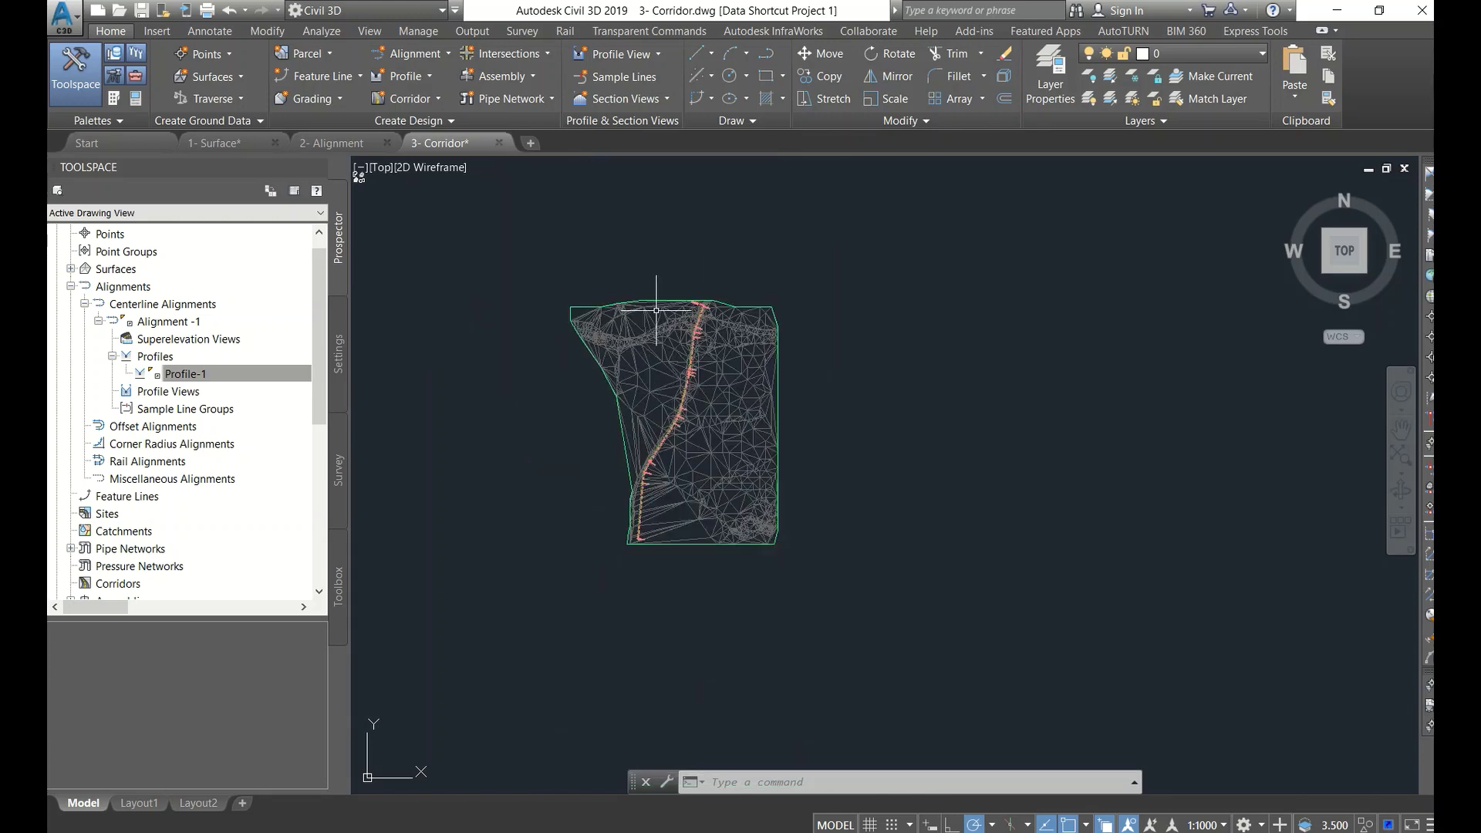
{"action": "left_click", "coordinate": [513, 81]}
{"action": "left_click", "coordinate": [522, 100]}
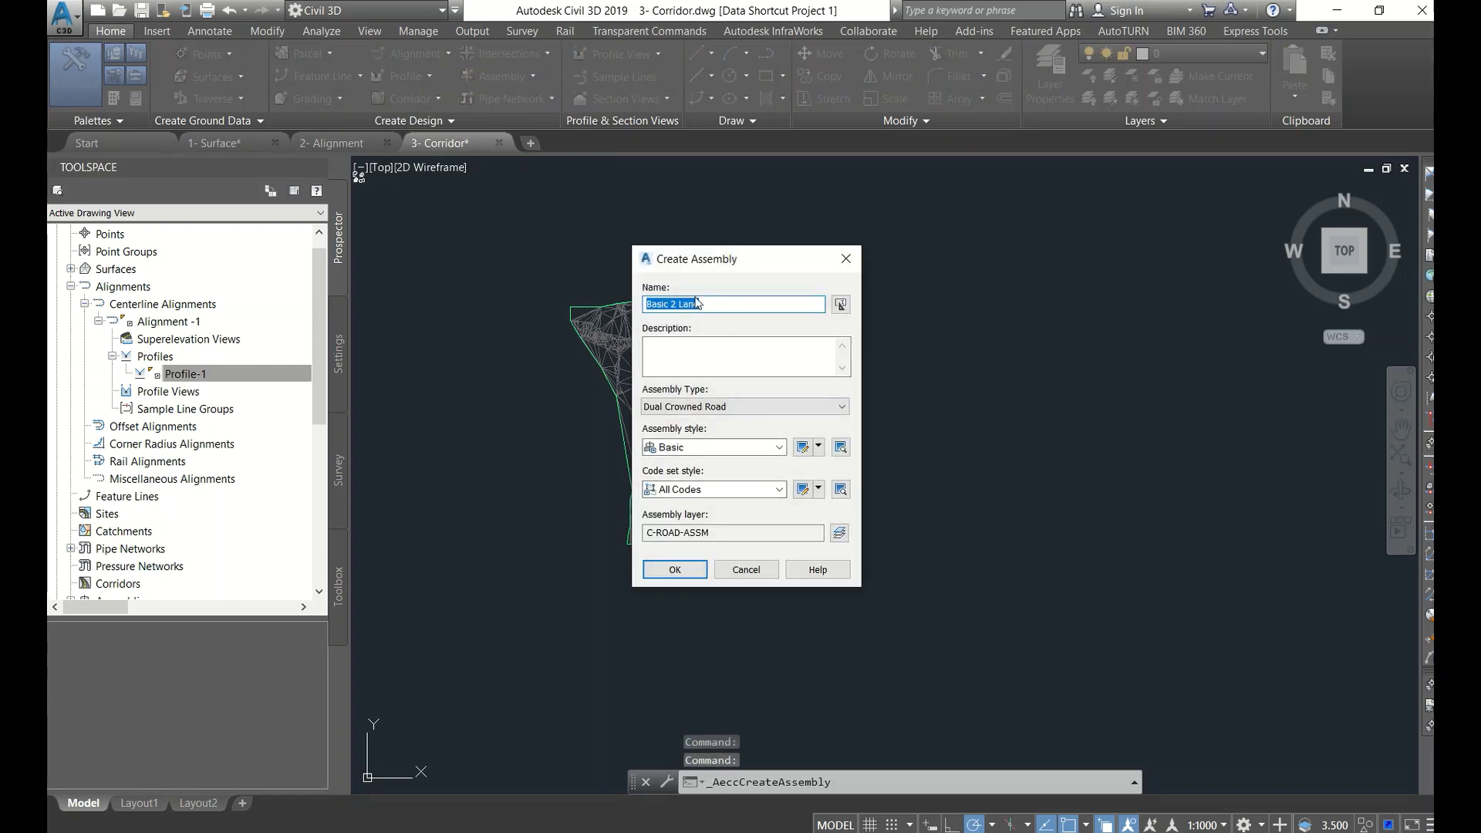
{"action": "left_click", "coordinate": [676, 571]}
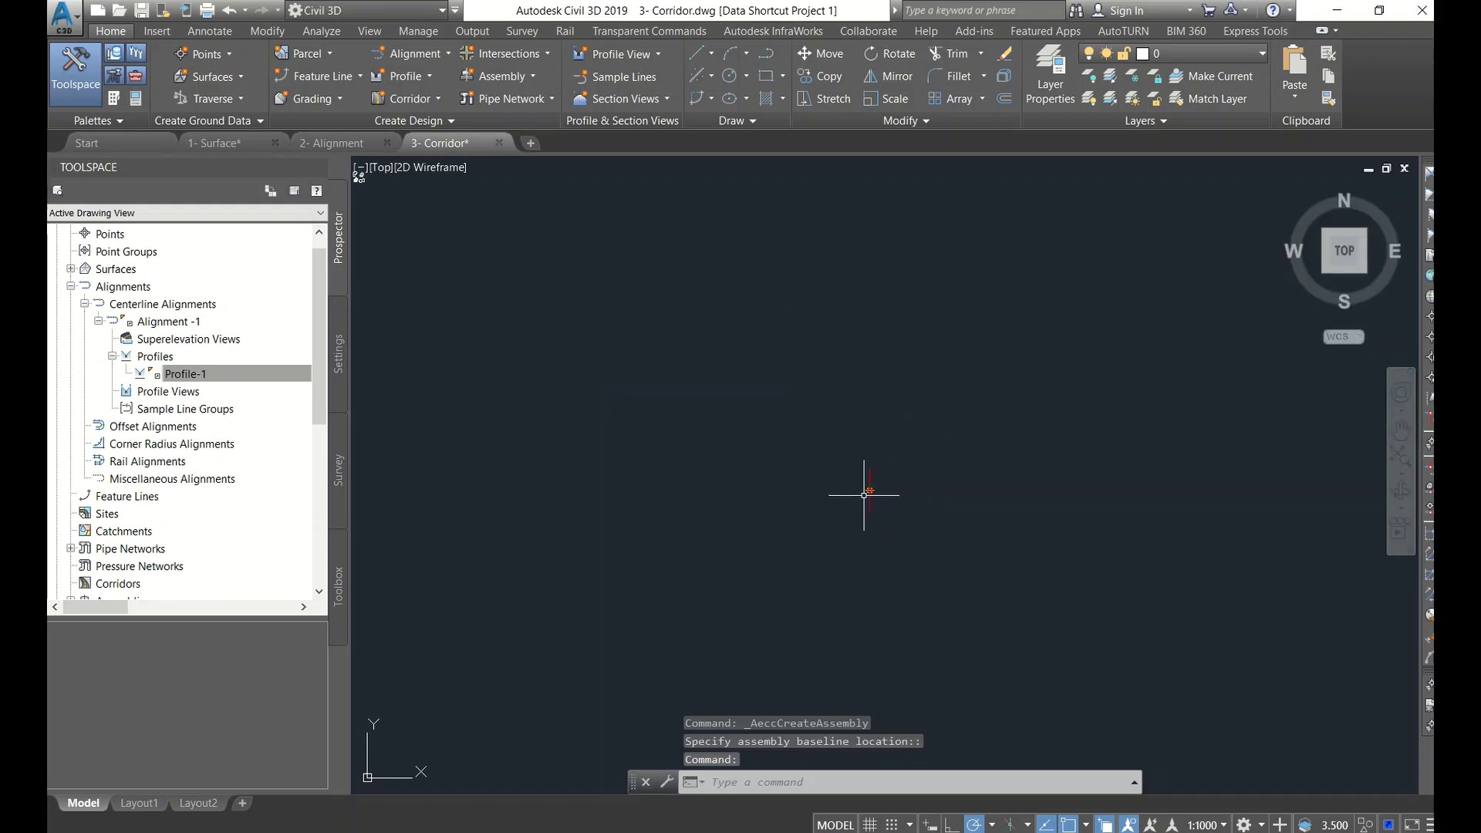
Step: Add a CrownedLane subassembly from the metric lanes set to the assembly baseline, keeping the 3.600 m lane widths
{"action": "left_click", "coordinate": [114, 100]}
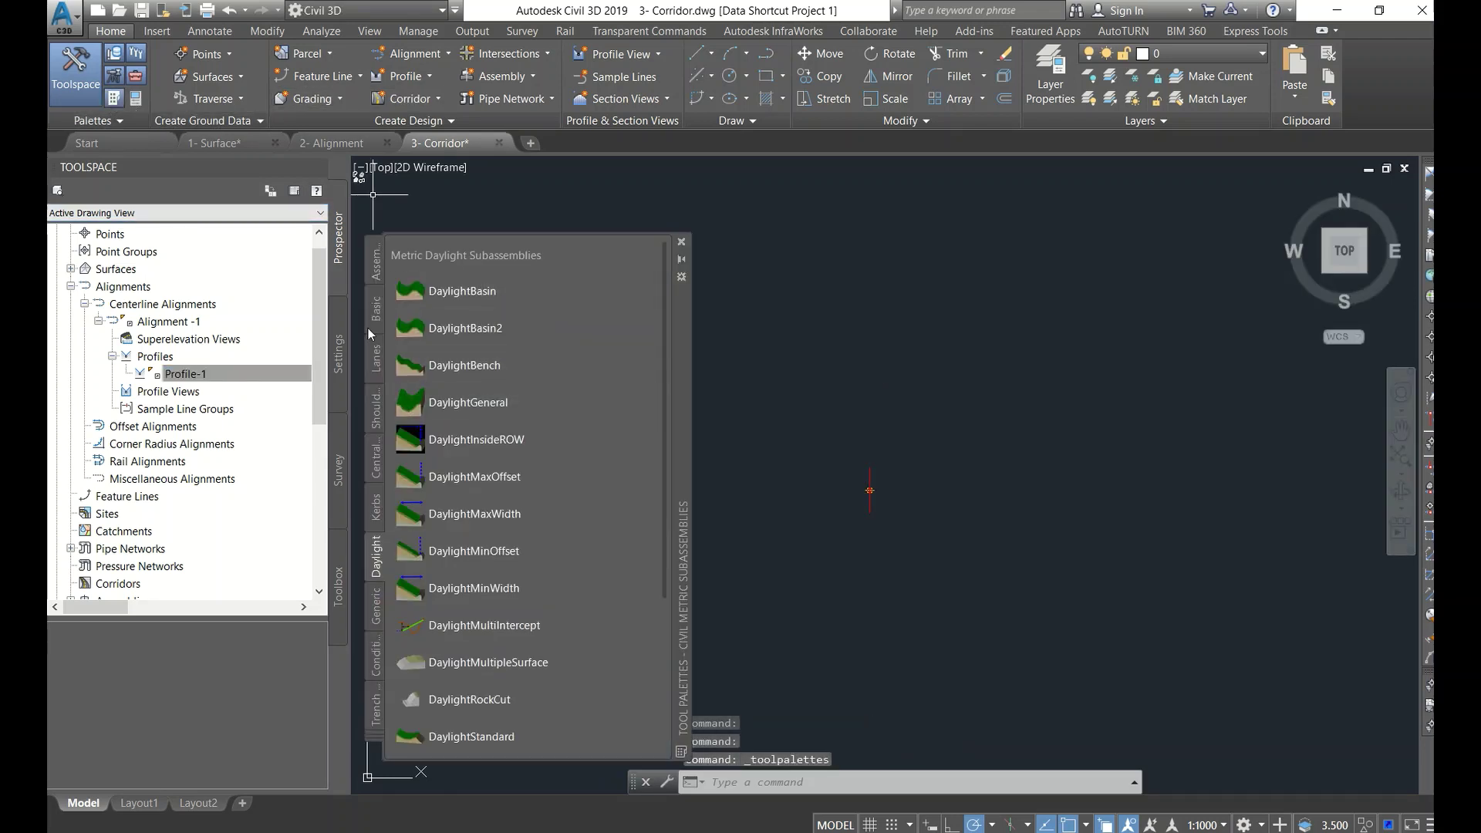
{"action": "left_click", "coordinate": [374, 356]}
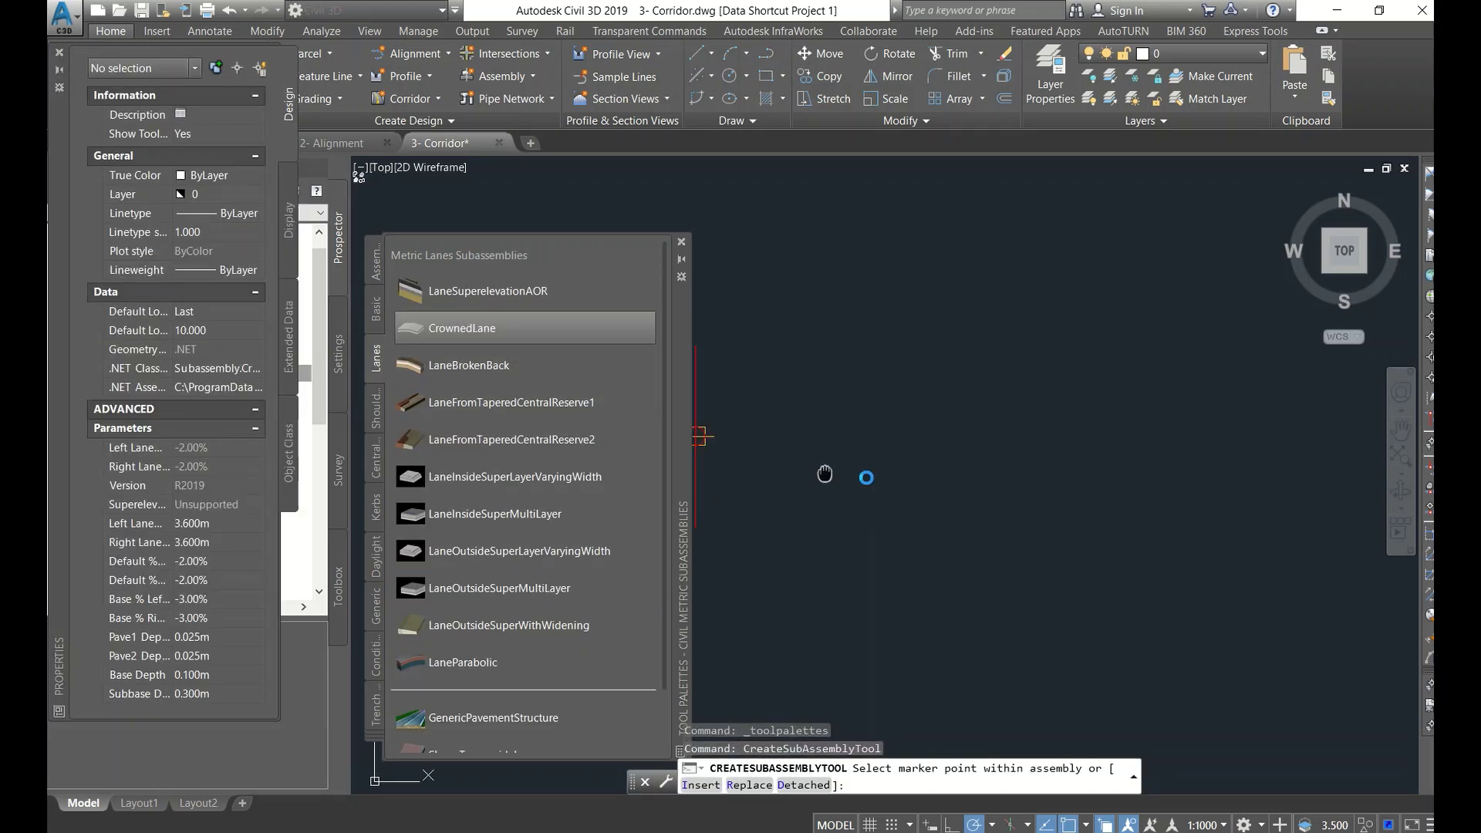
{"action": "left_click", "coordinate": [895, 434]}
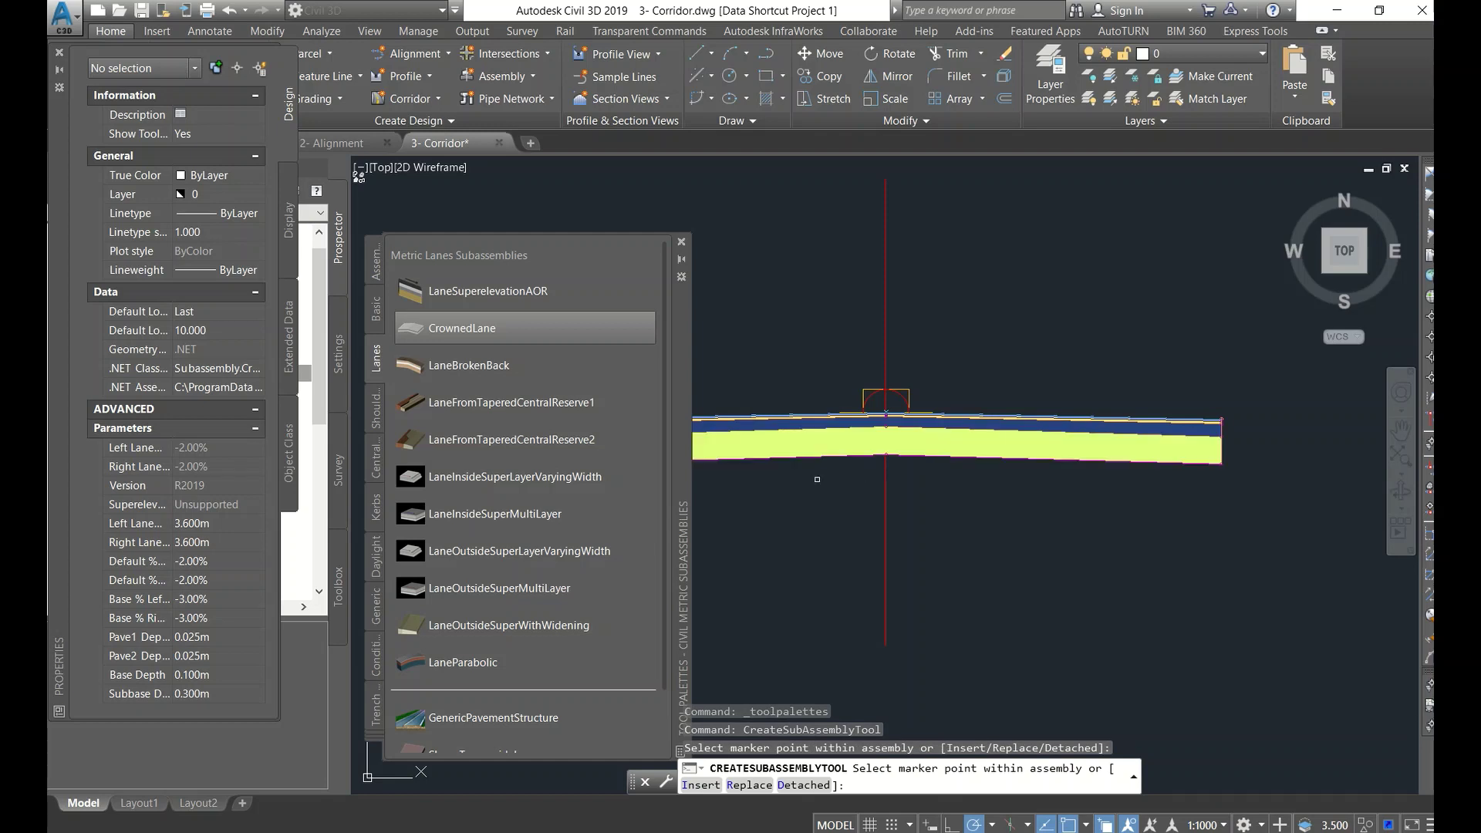
{"action": "scroll", "coordinate": [849, 478], "scroll_direction": "down", "scroll_amount": 3}
Step: Attach a ShoulderExtendSubbase subassembly with Side set to Left and a 2.400 m shoulder width to the lane's left edge
{"action": "left_click", "coordinate": [375, 409]}
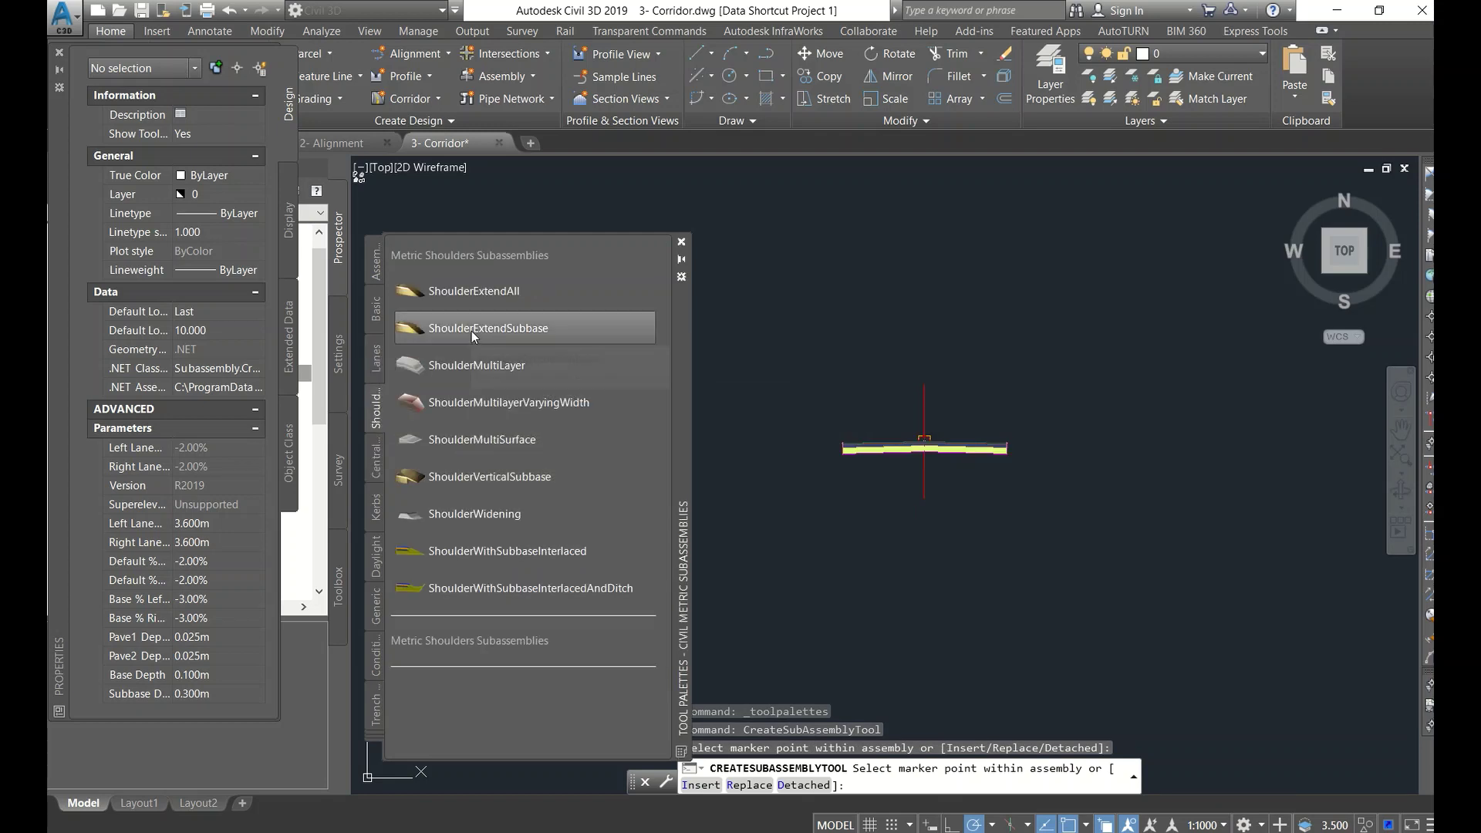
{"action": "left_click", "coordinate": [471, 331]}
{"action": "scroll", "coordinate": [843, 444], "scroll_direction": "up", "scroll_amount": 4}
{"action": "scroll", "coordinate": [834, 441], "scroll_direction": "up", "scroll_amount": 5}
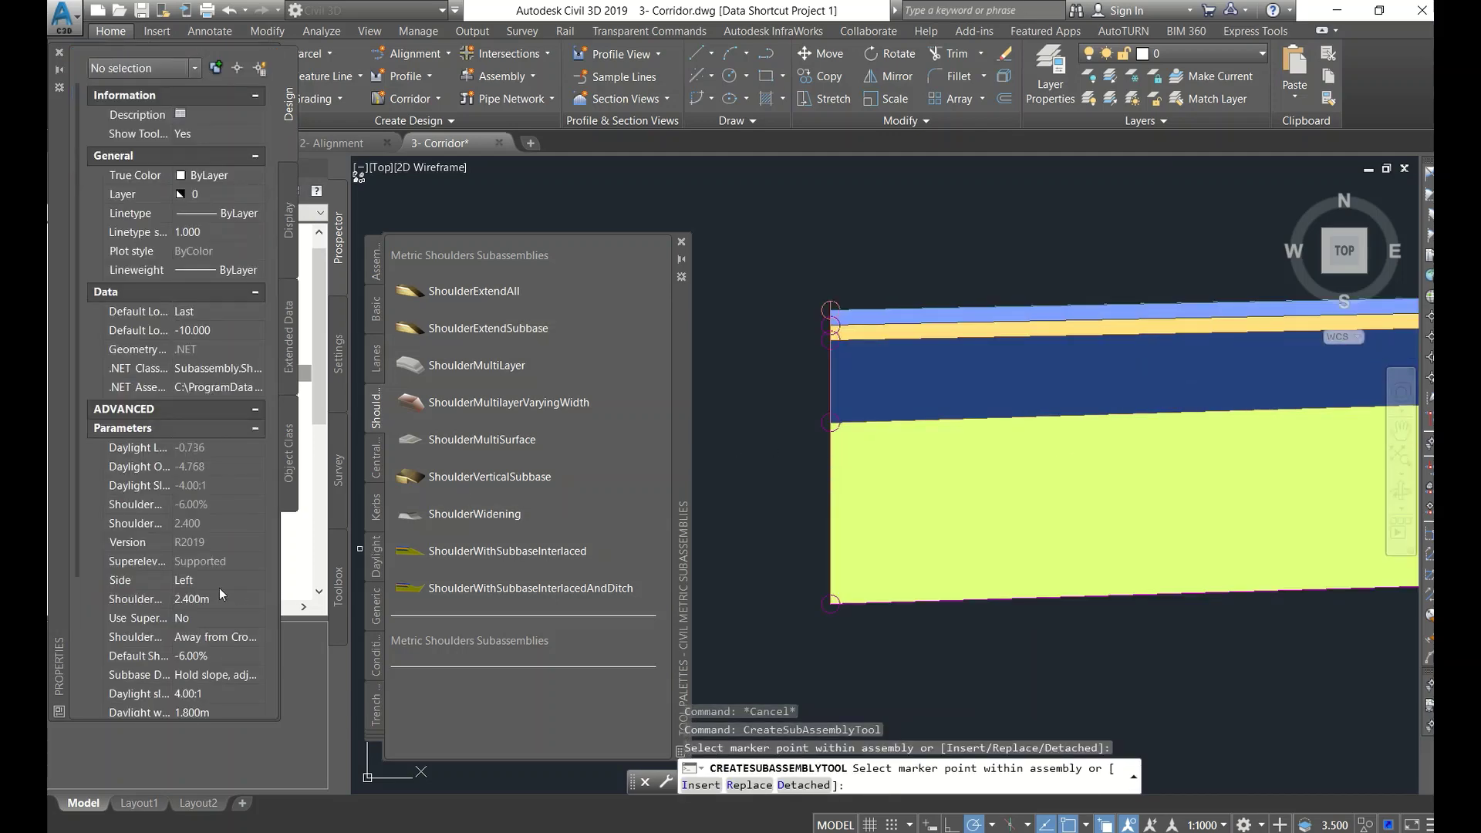
{"action": "scroll", "coordinate": [830, 320], "scroll_direction": "down", "scroll_amount": 6}
{"action": "scroll", "coordinate": [872, 378], "scroll_direction": "up", "scroll_amount": 3}
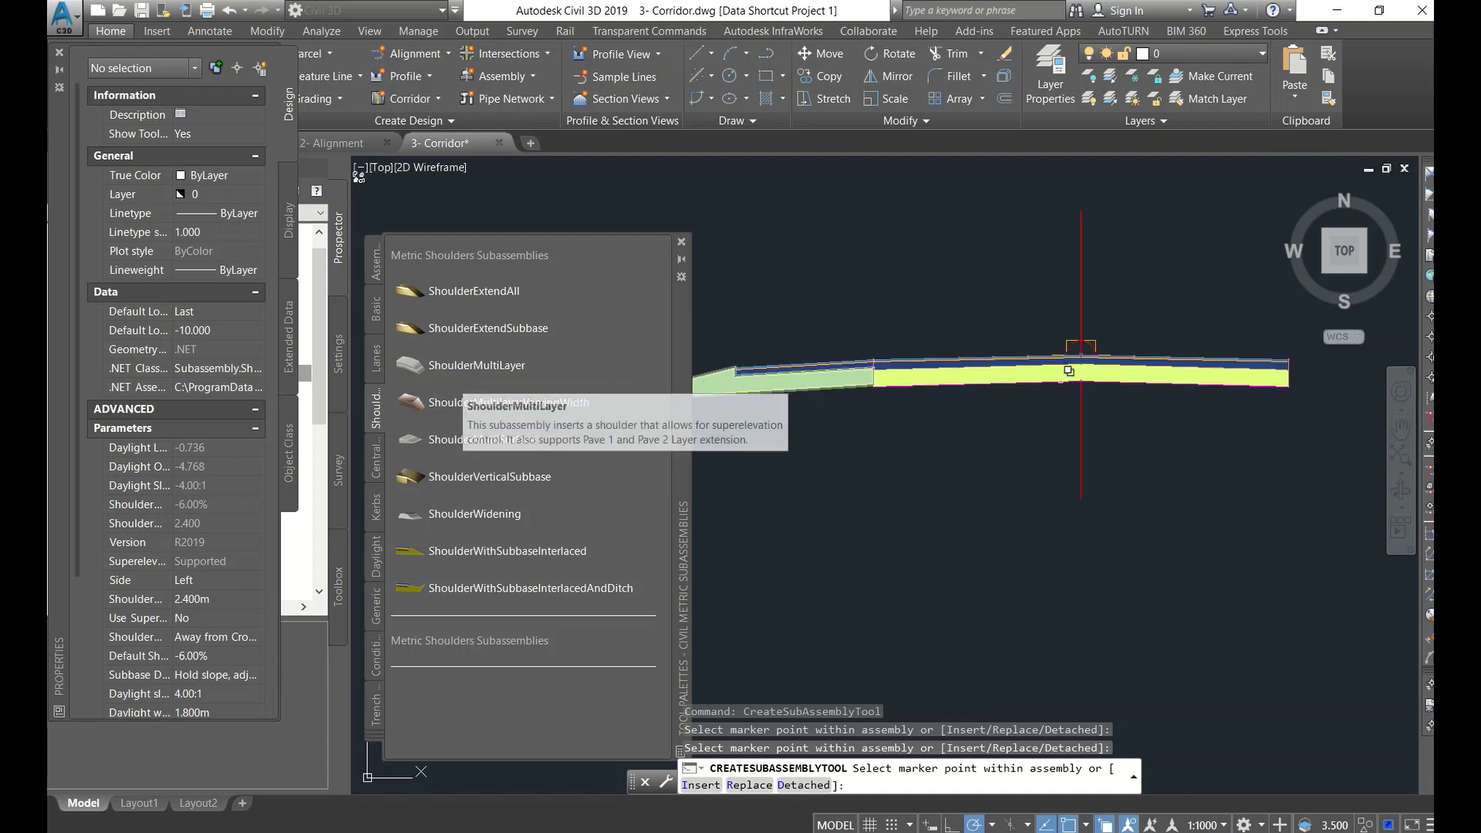
Step: Set the shoulder's Side to Right and attach the same 2.400 m shoulder to the lane's right edge
{"action": "left_click", "coordinate": [230, 584]}
{"action": "left_click", "coordinate": [257, 580]}
{"action": "left_click", "coordinate": [197, 599]}
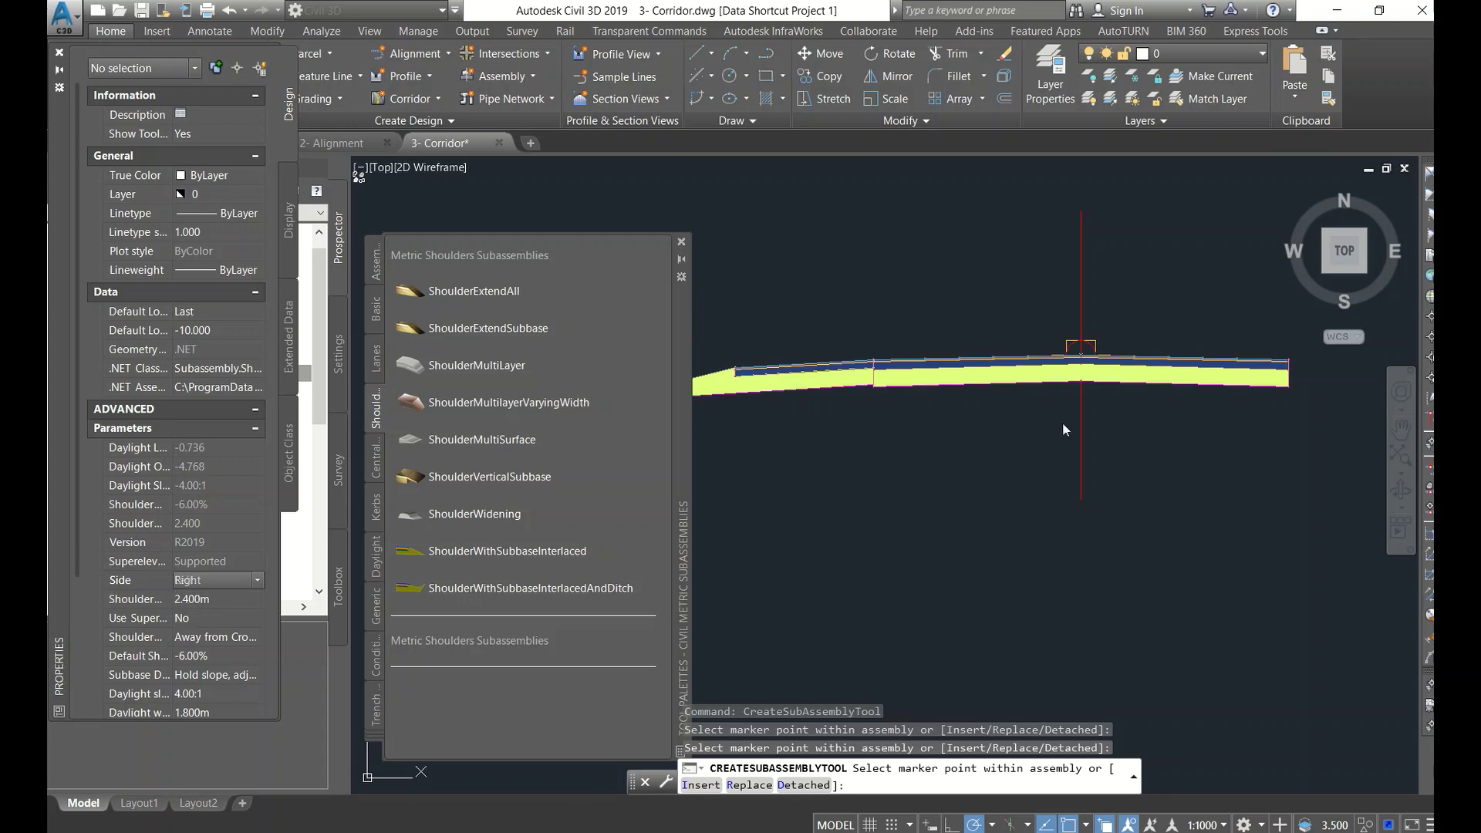
{"action": "scroll", "coordinate": [1297, 365], "scroll_direction": "up", "scroll_amount": 8}
{"action": "scroll", "coordinate": [1091, 196], "scroll_direction": "down", "scroll_amount": 8}
{"action": "middle_click_drag", "start_coordinate": [860, 413], "coordinate": [1141, 430]}
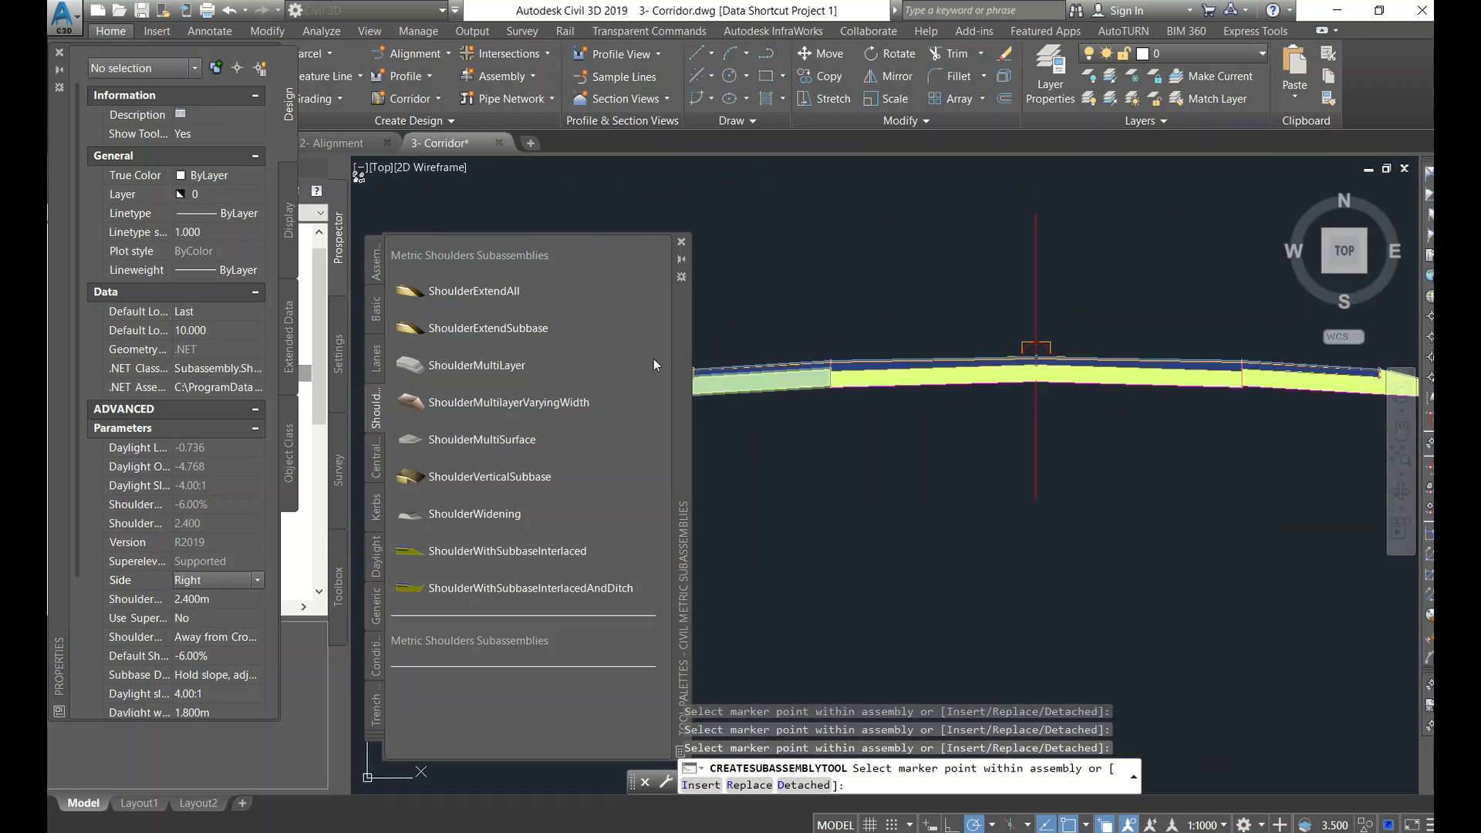
Step: Attach a DaylightGeneral subassembly with Side set to Right to the top outer pavement marker of the right shoulder
{"action": "left_click", "coordinate": [377, 559]}
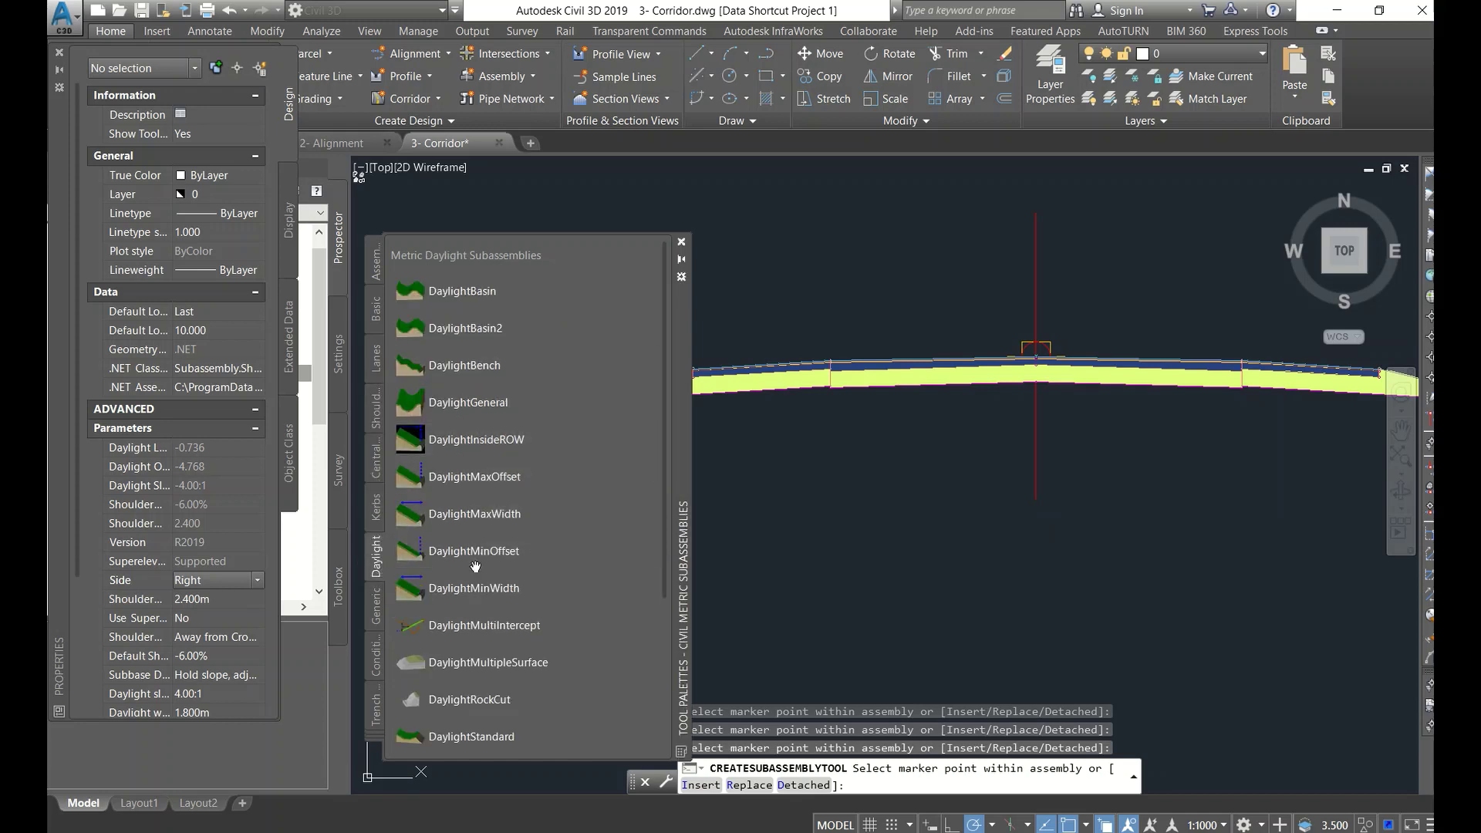
{"action": "left_click", "coordinate": [488, 406]}
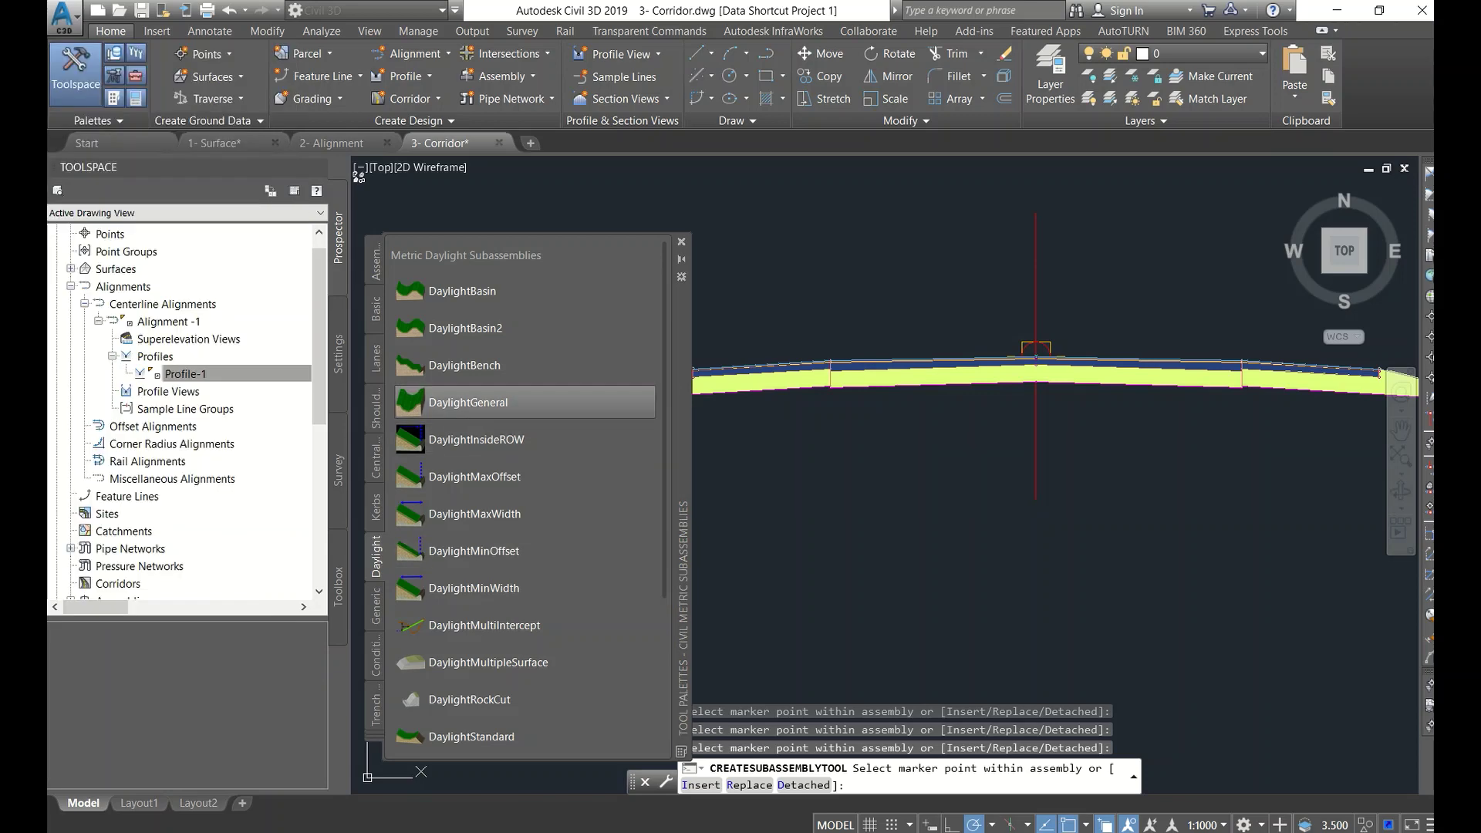
{"action": "scroll", "coordinate": [1080, 386], "scroll_direction": "up", "scroll_amount": 6}
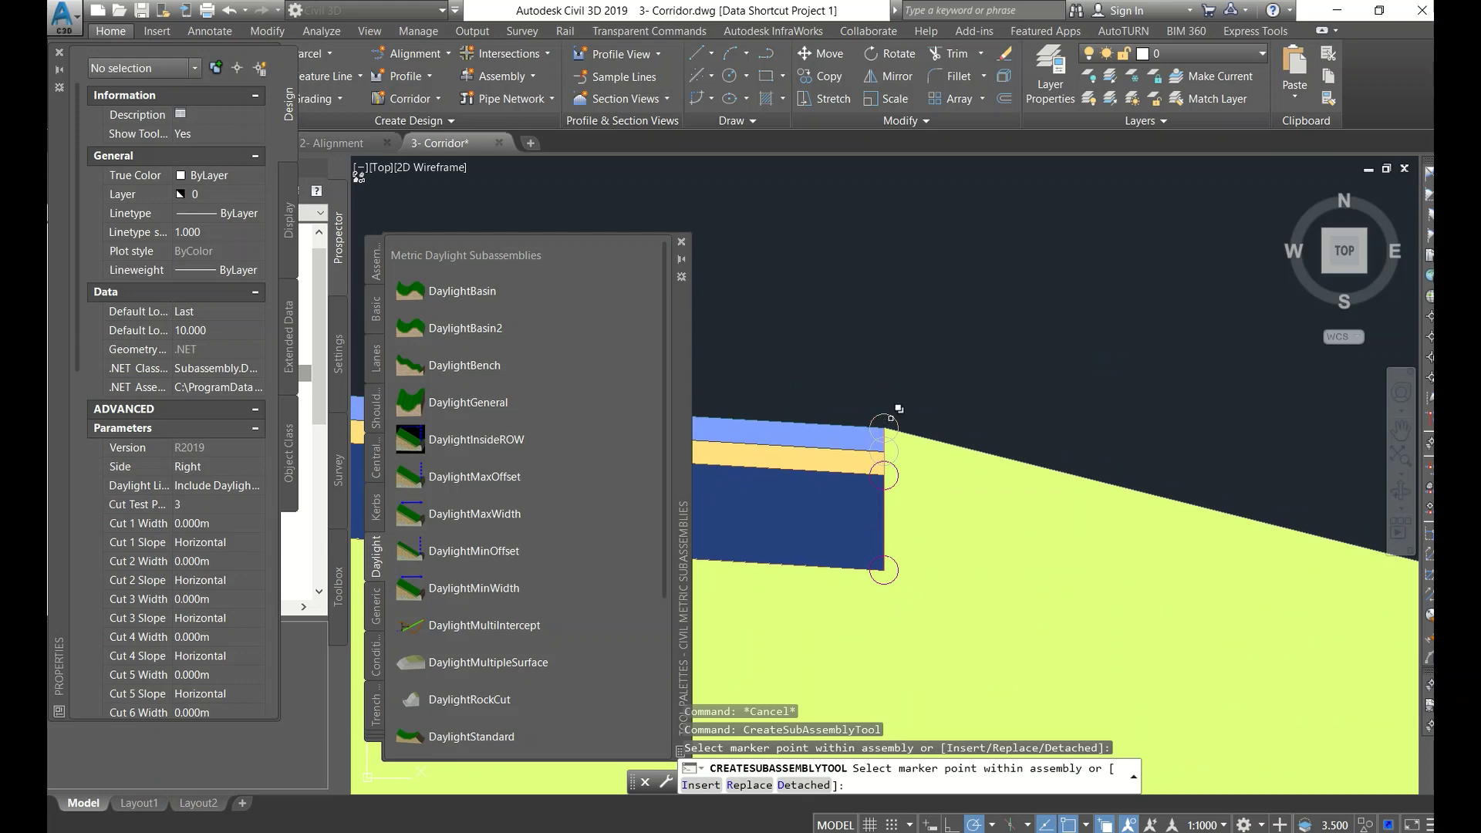
{"action": "left_click", "coordinate": [891, 422]}
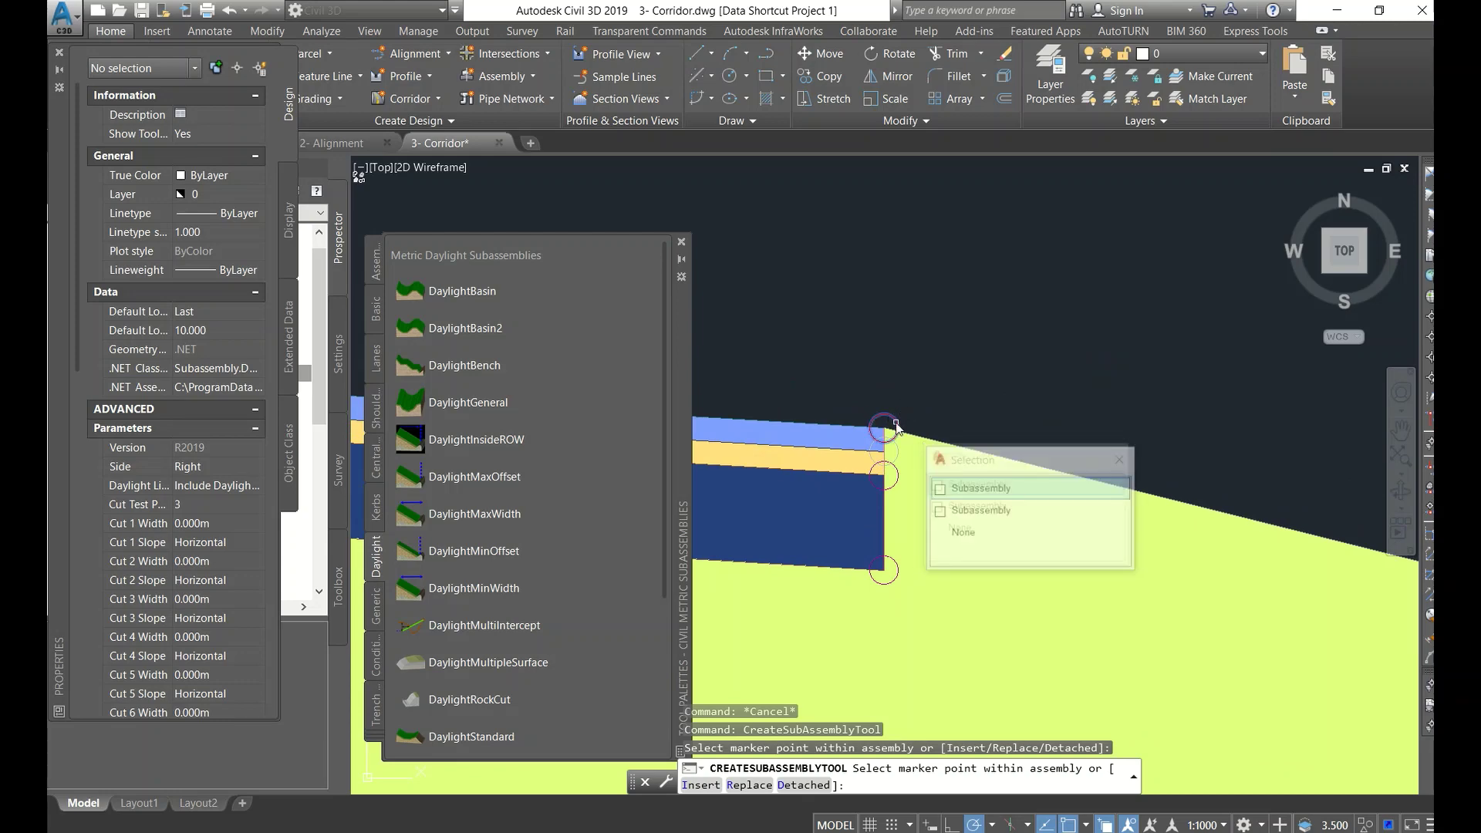
{"action": "left_click", "coordinate": [1122, 459]}
{"action": "scroll", "coordinate": [918, 344], "scroll_direction": "down", "scroll_amount": 6}
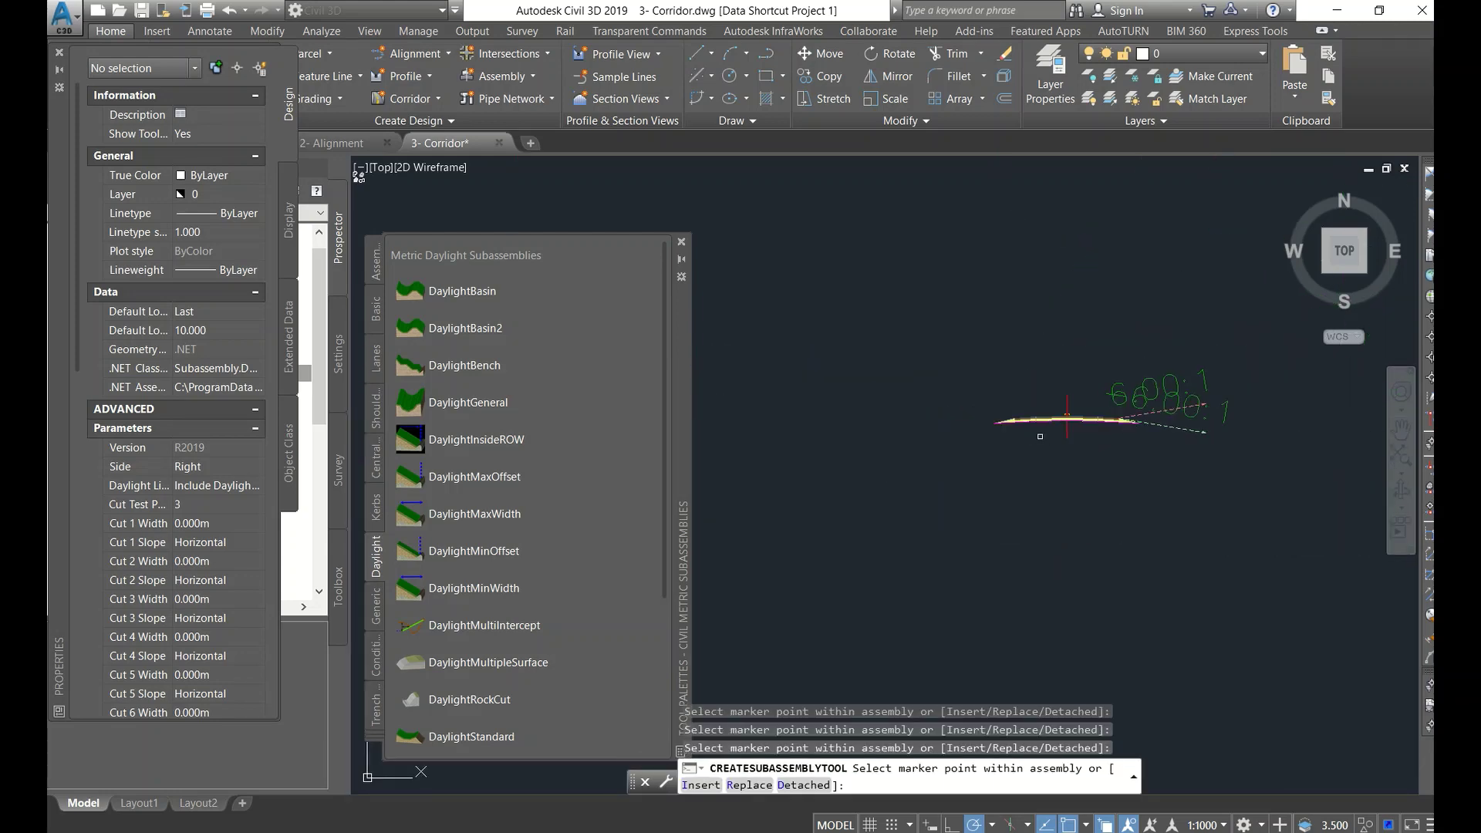
Step: Attach a DaylightGeneral subassembly to the outer edge of the left shoulder and close the subassembly palette
{"action": "scroll", "coordinate": [1007, 418], "scroll_direction": "up", "scroll_amount": 6}
{"action": "left_click", "coordinate": [1167, 516]}
{"action": "left_click", "coordinate": [1230, 586]}
{"action": "scroll", "coordinate": [1018, 395], "scroll_direction": "down", "scroll_amount": 5}
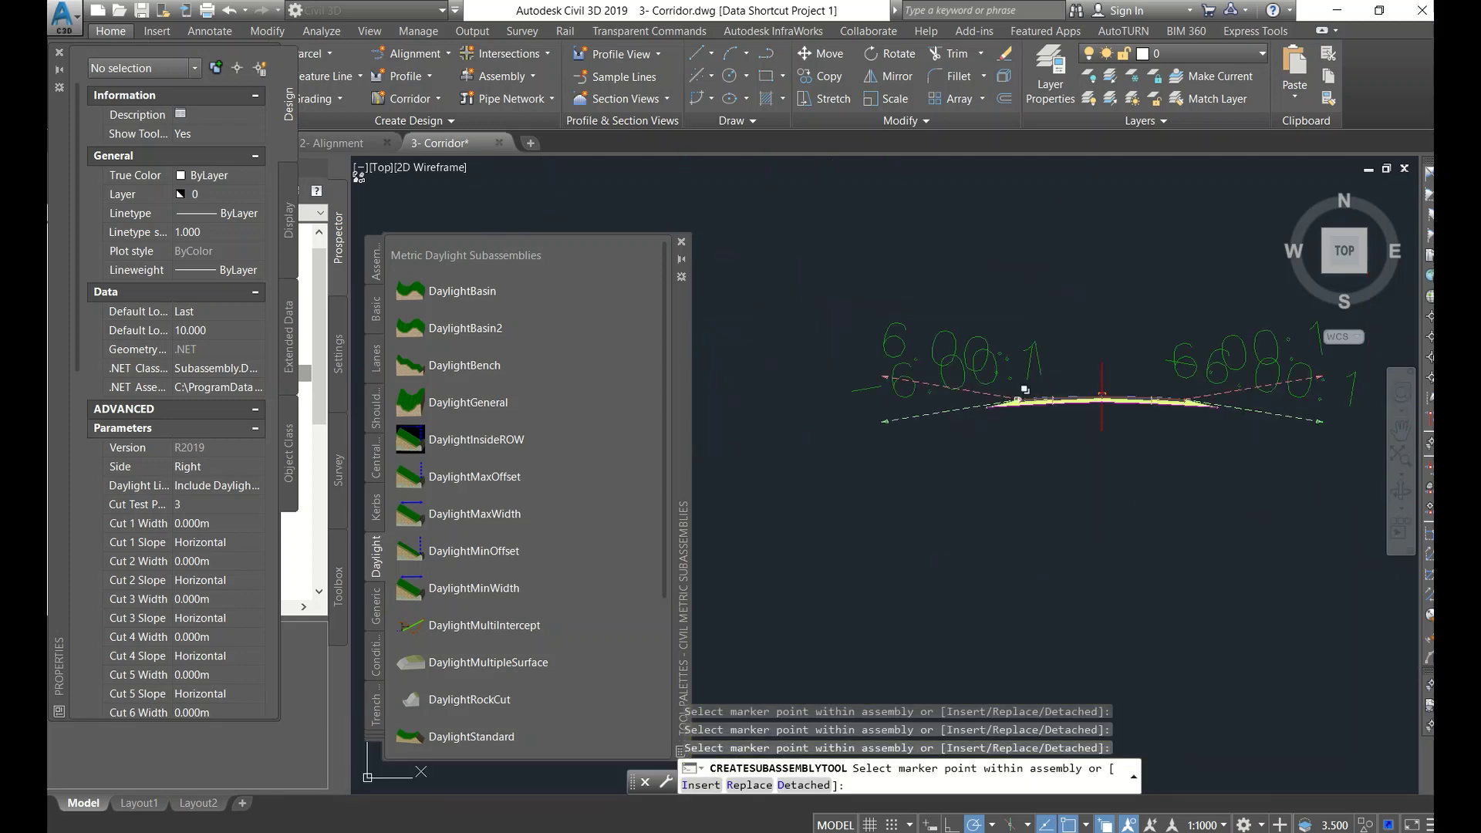
{"action": "left_click", "coordinate": [682, 243]}
{"action": "scroll", "coordinate": [617, 452], "scroll_direction": "down", "scroll_amount": 8}
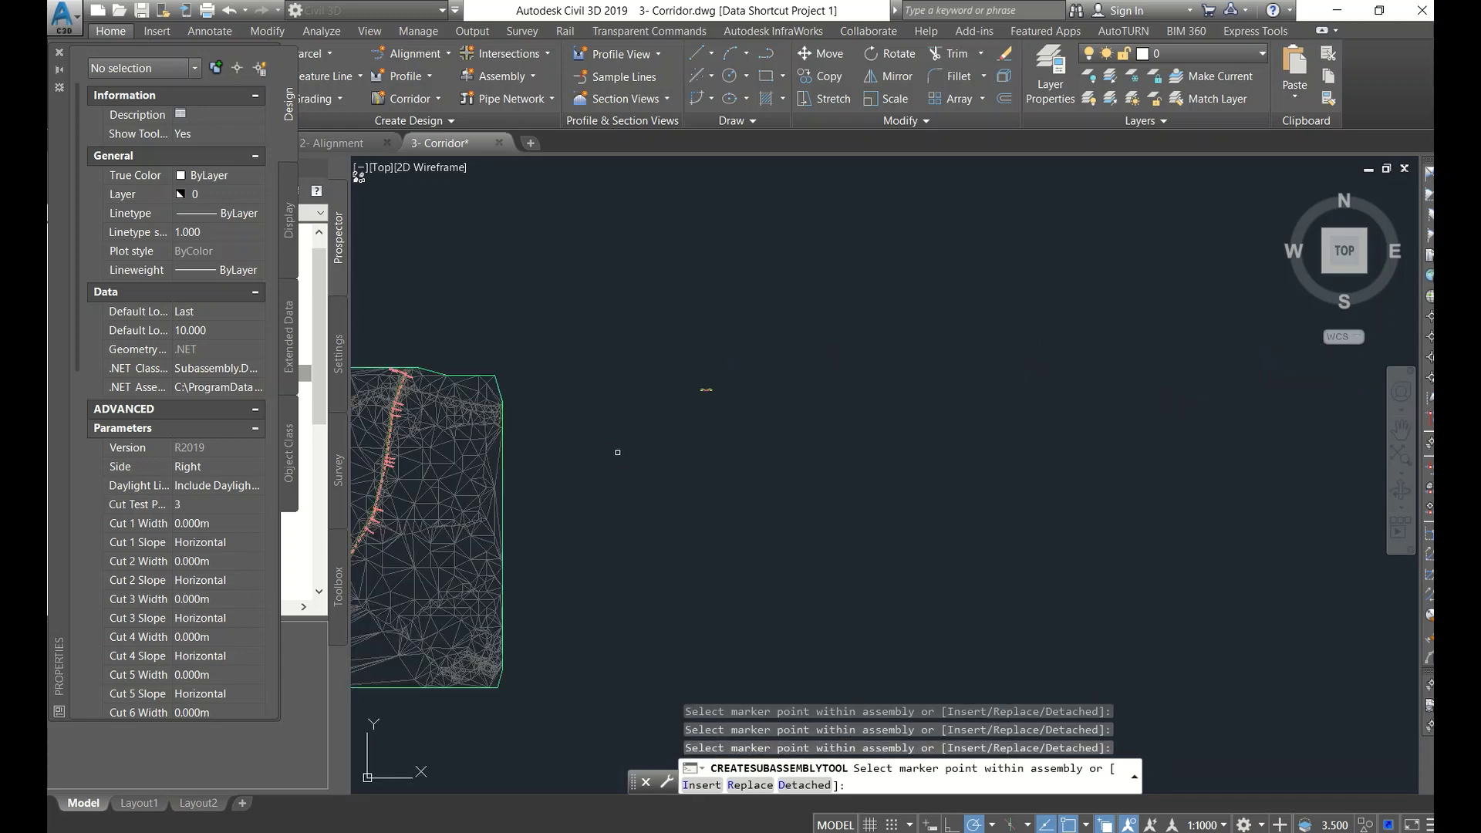
Step: Close the Properties palette and start a corridor named Corridor - 1 with Alignment -1 and Profile-1 as its baseline
{"action": "middle_click_drag", "start_coordinate": [617, 452], "coordinate": [923, 335]}
{"action": "left_click", "coordinate": [59, 56]}
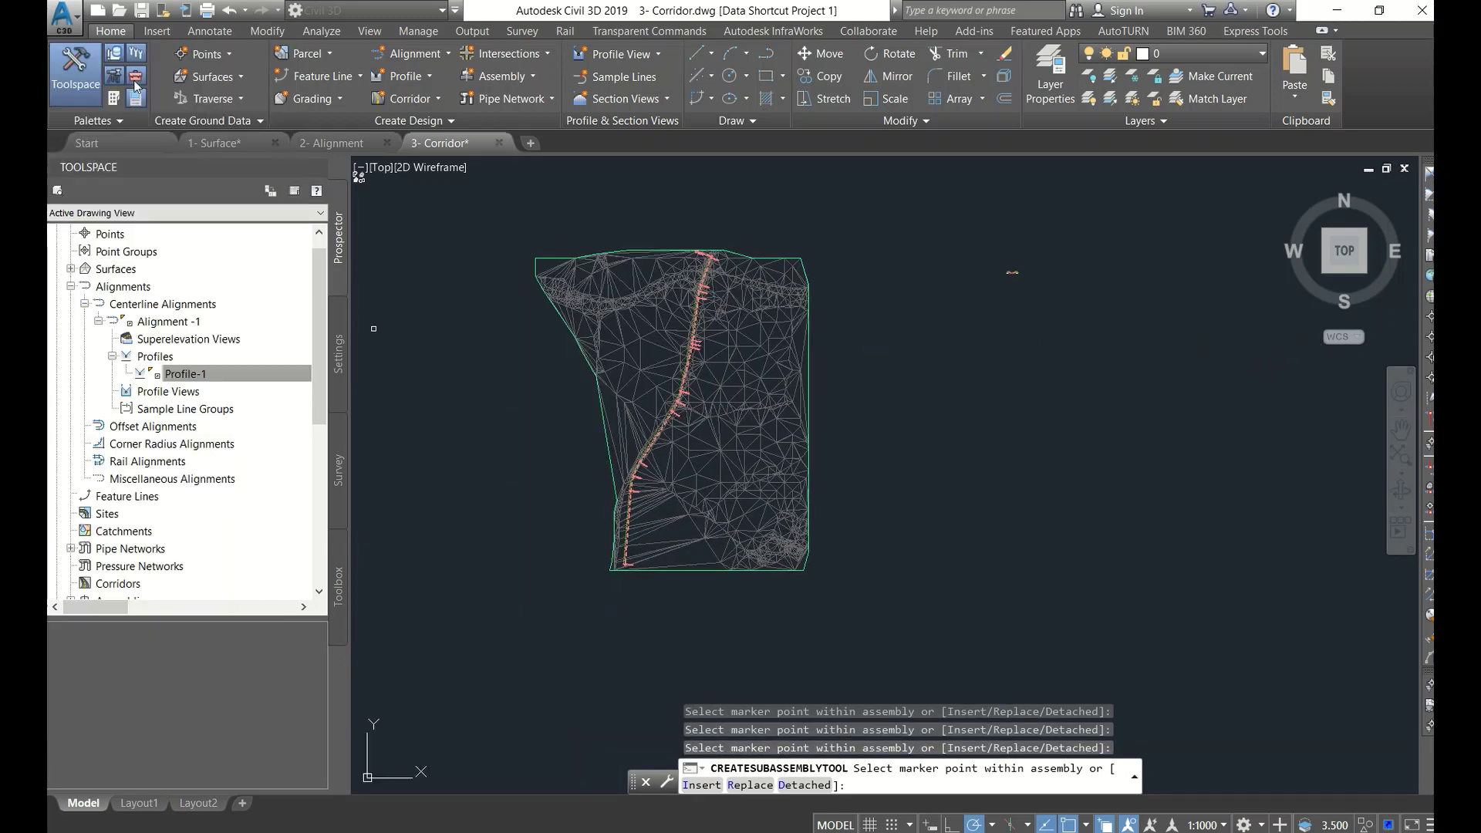
{"action": "left_click", "coordinate": [441, 102]}
{"action": "left_click", "coordinate": [449, 155]}
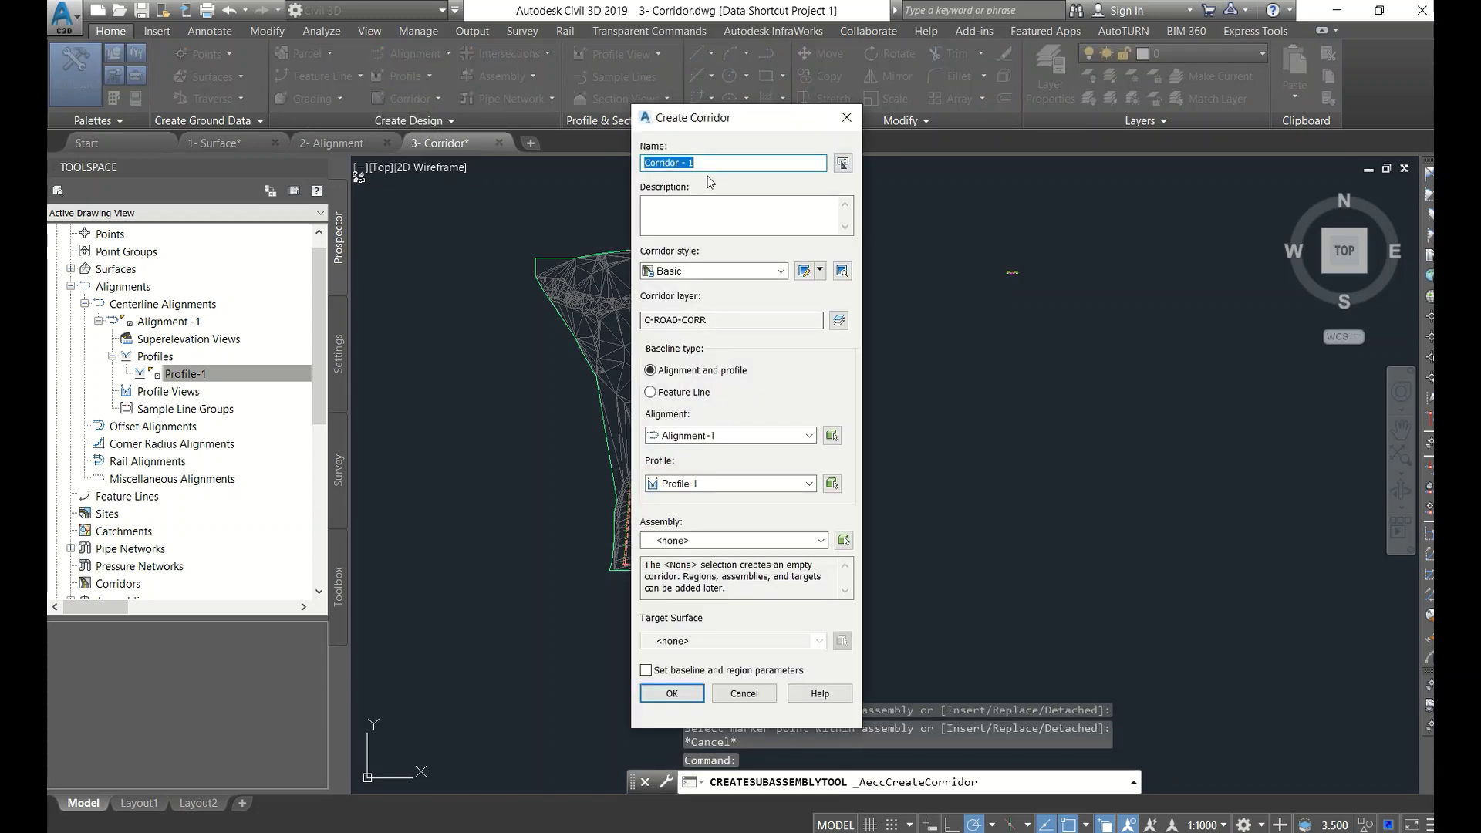
{"action": "left_click", "coordinate": [729, 441]}
{"action": "left_click", "coordinate": [739, 441]}
{"action": "left_click", "coordinate": [719, 484]}
{"action": "left_click", "coordinate": [718, 484]}
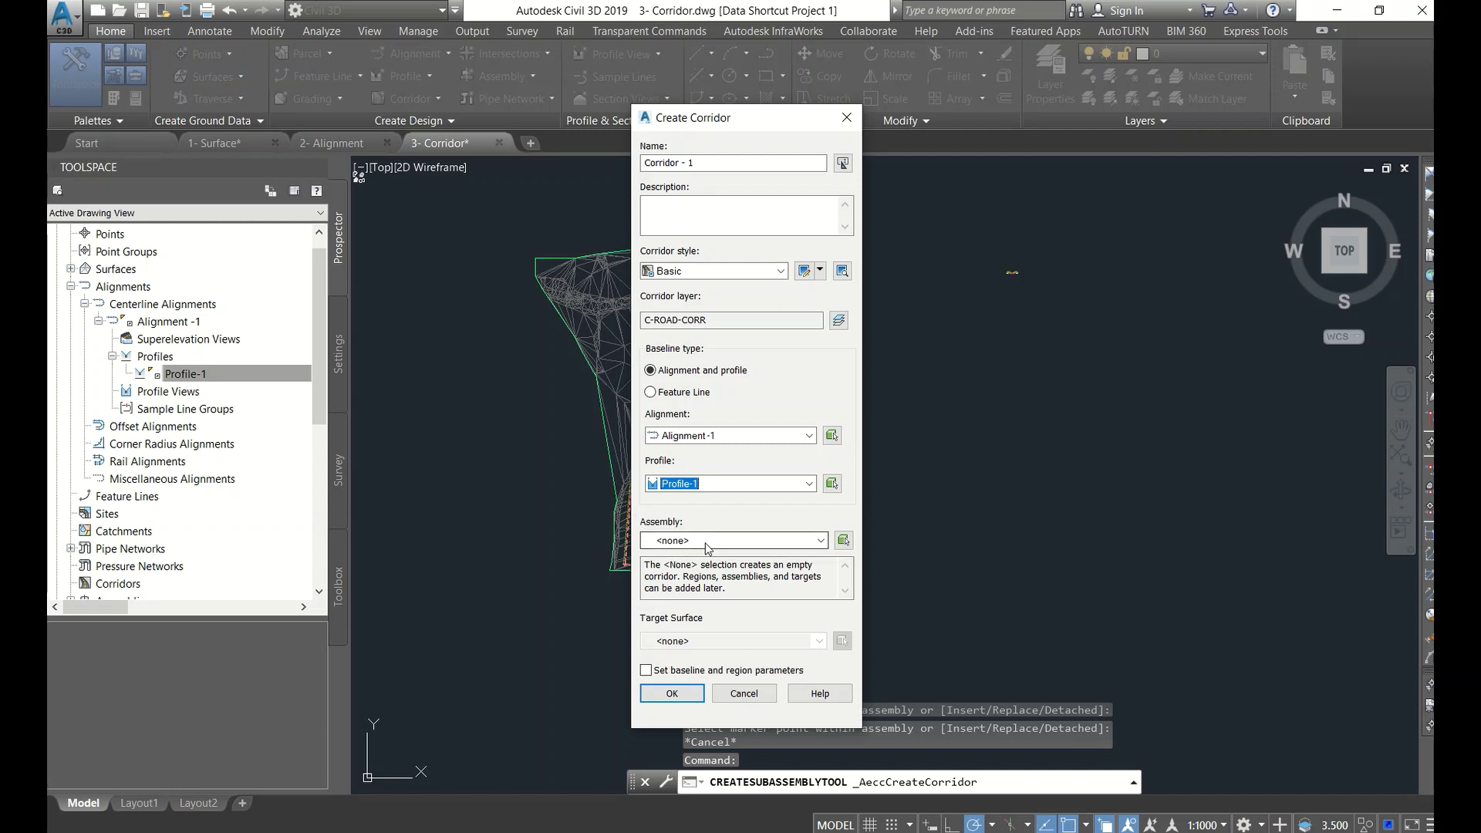
Step: Assign the Basic 2 Lane assembly and the Dummy target surface to the corridor and confirm its creation
{"action": "left_click", "coordinate": [733, 540]}
{"action": "left_click", "coordinate": [702, 571]}
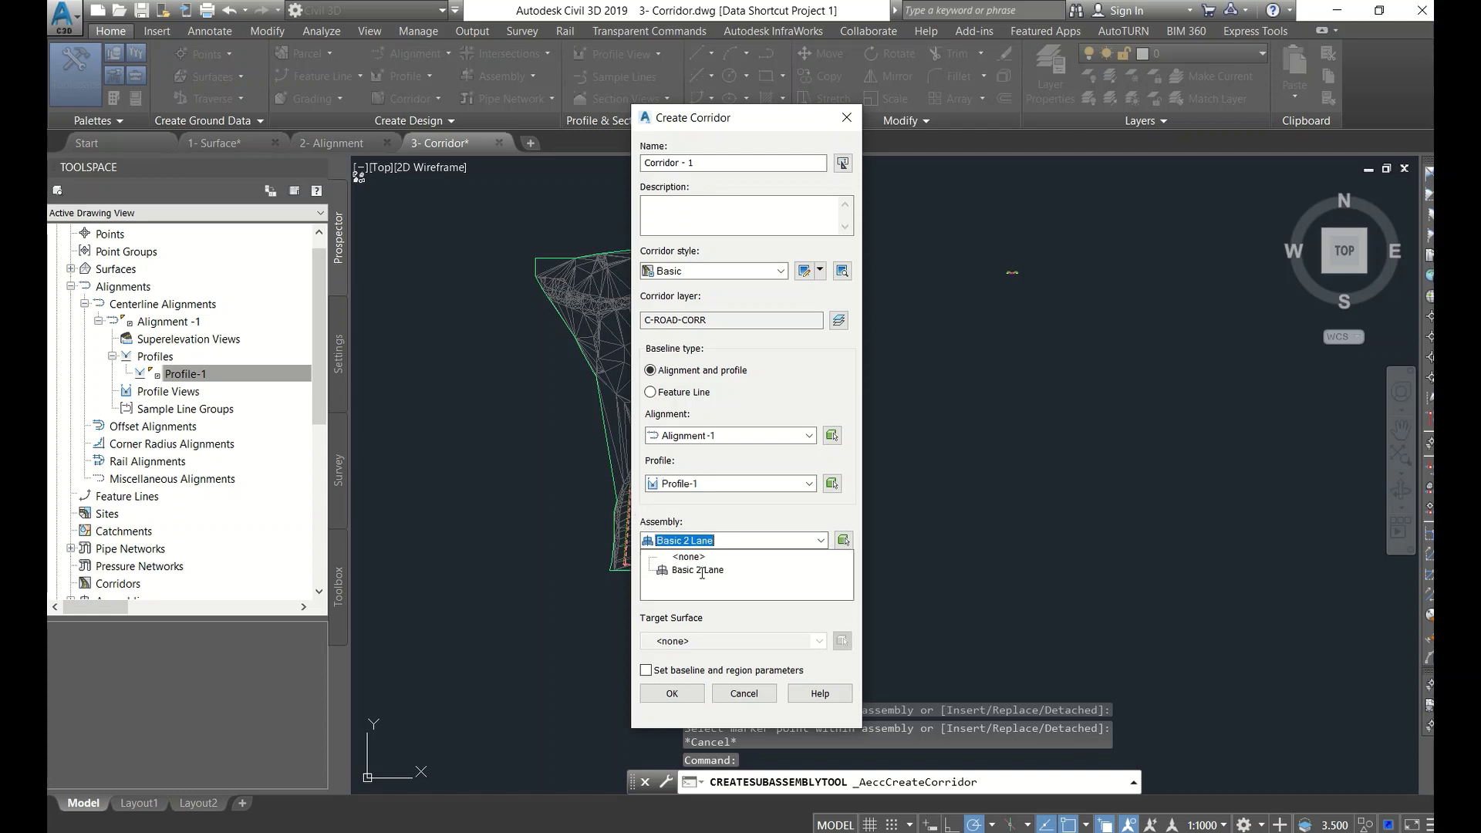
{"action": "left_click", "coordinate": [723, 644]}
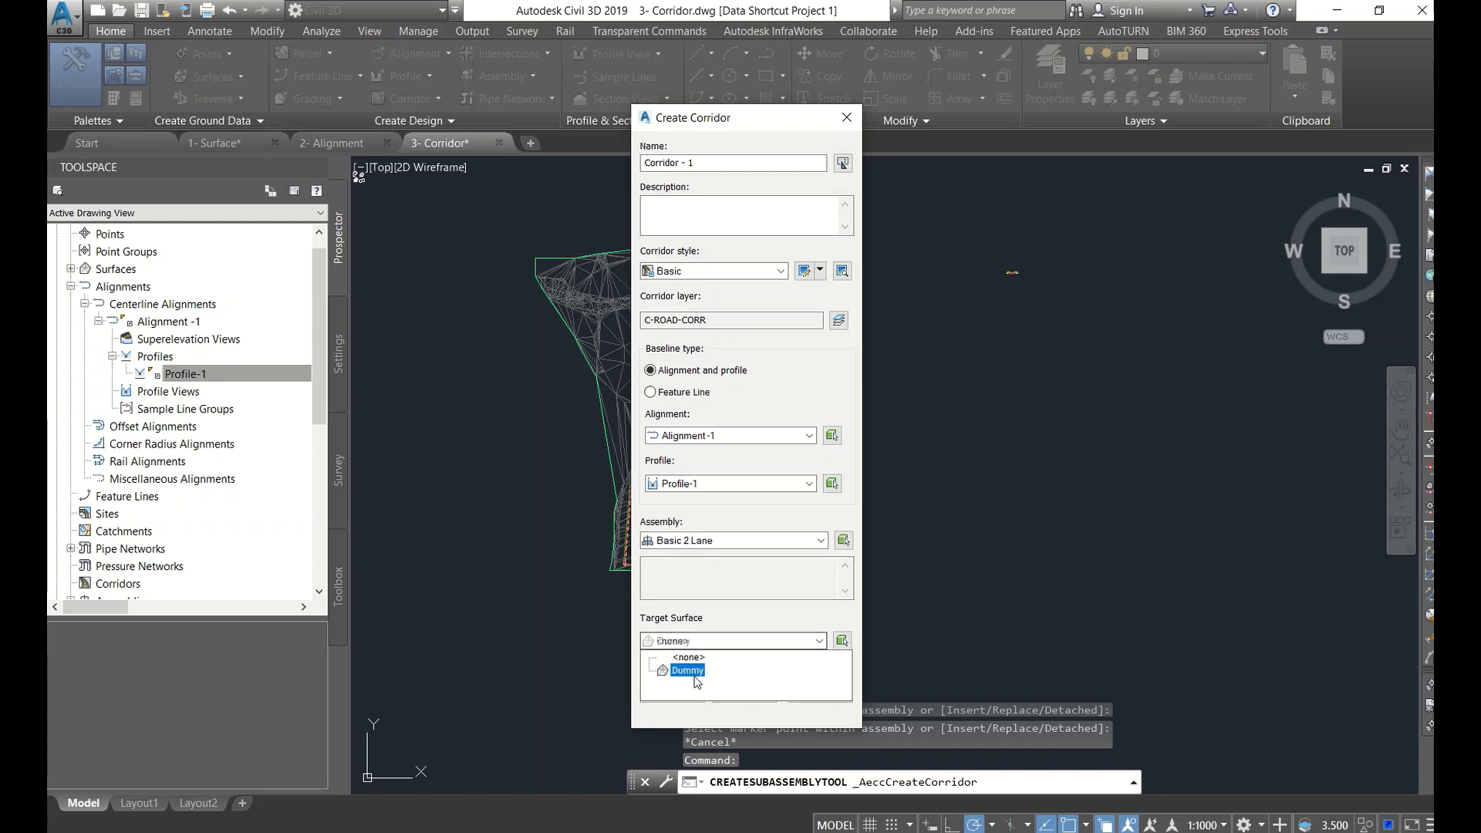
{"action": "left_click", "coordinate": [687, 671]}
{"action": "left_click", "coordinate": [673, 693]}
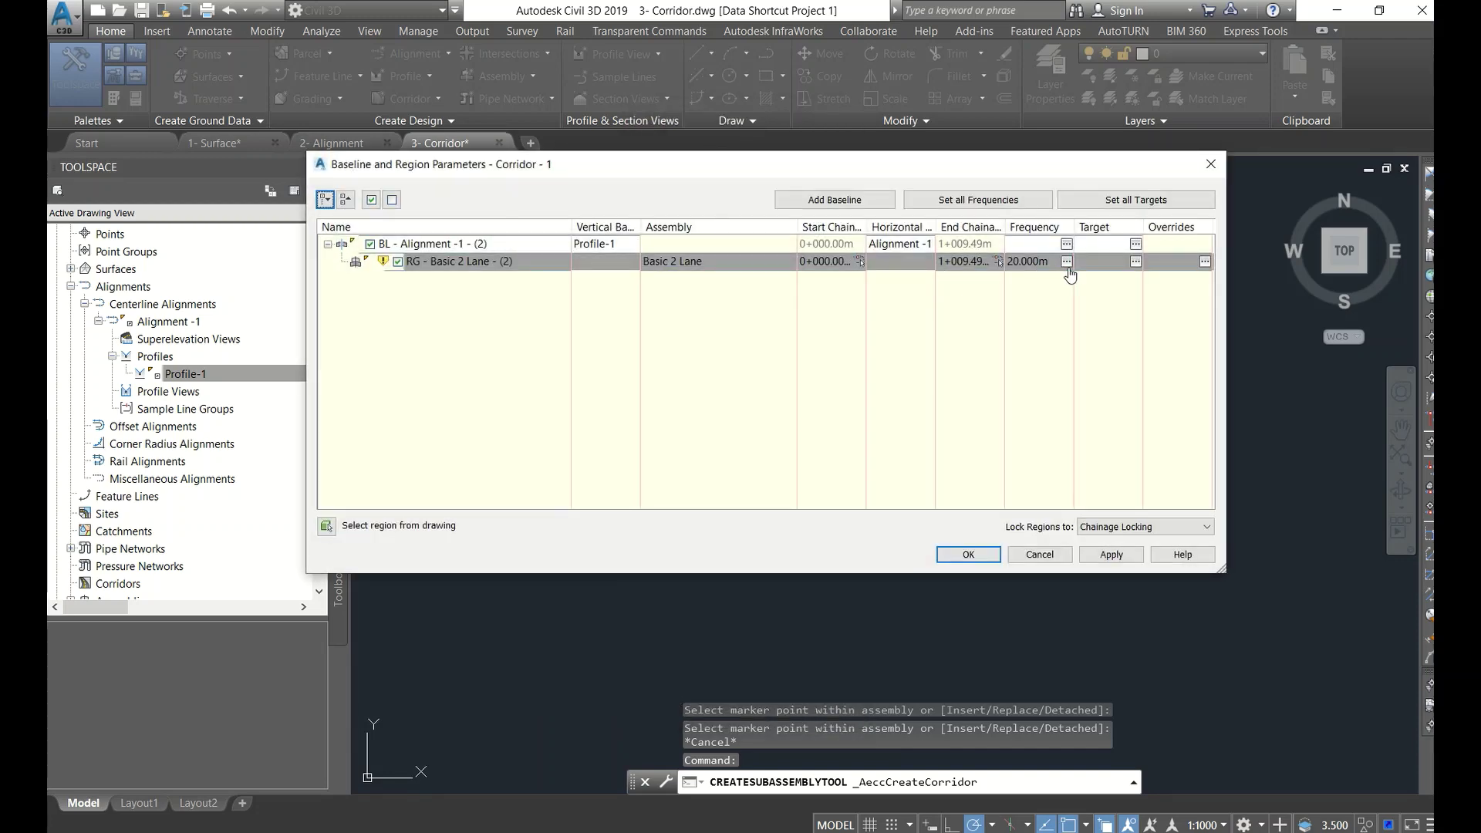
Step: Set the Basic 2 Lane region's curve increment and its frequency along transitions to 5 m
{"action": "left_click", "coordinate": [1067, 261]}
{"action": "left_click", "coordinate": [1137, 305]}
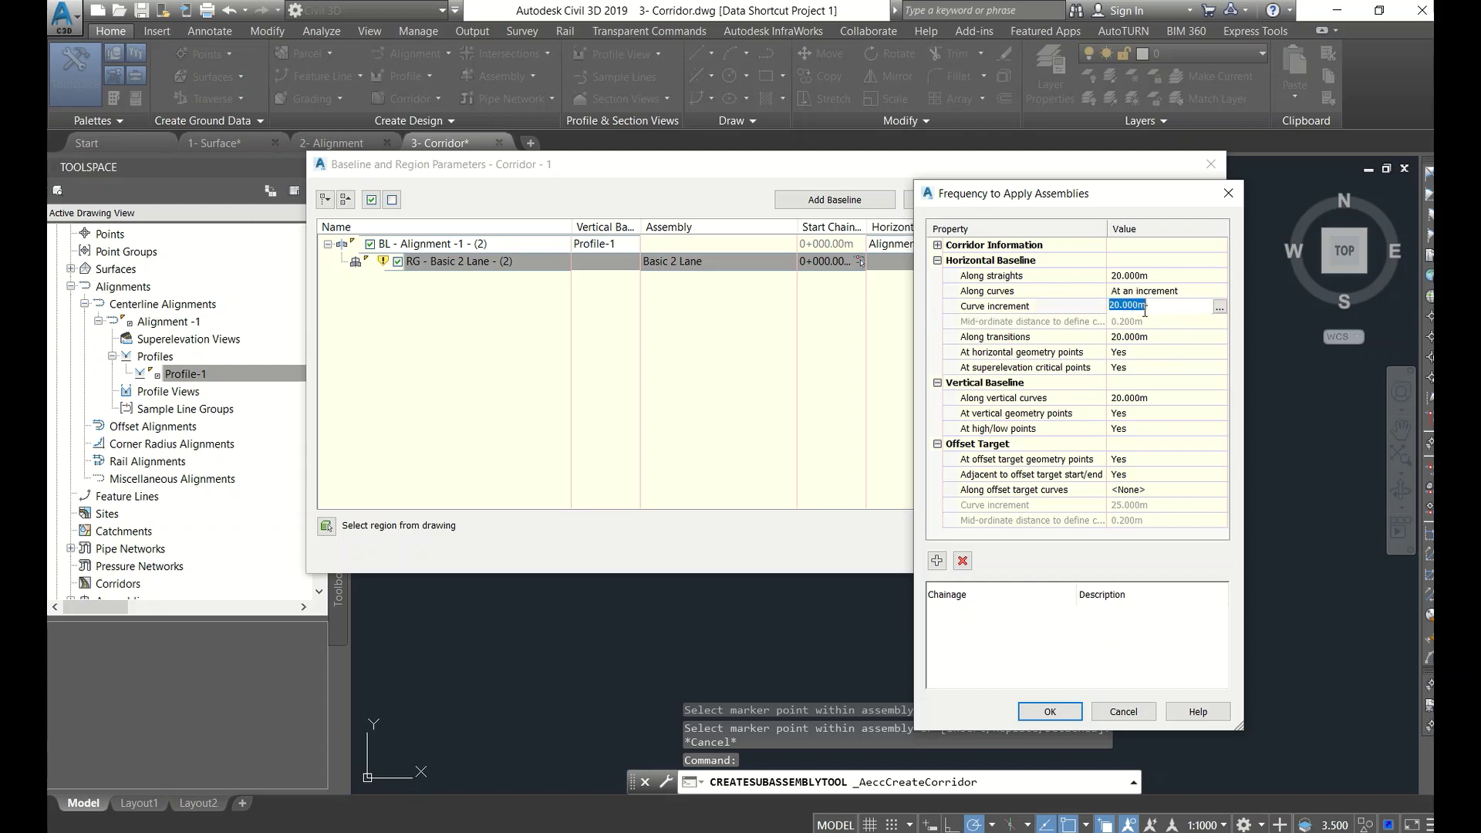
{"action": "type", "text": "5"}
{"action": "key", "text": "Return"}
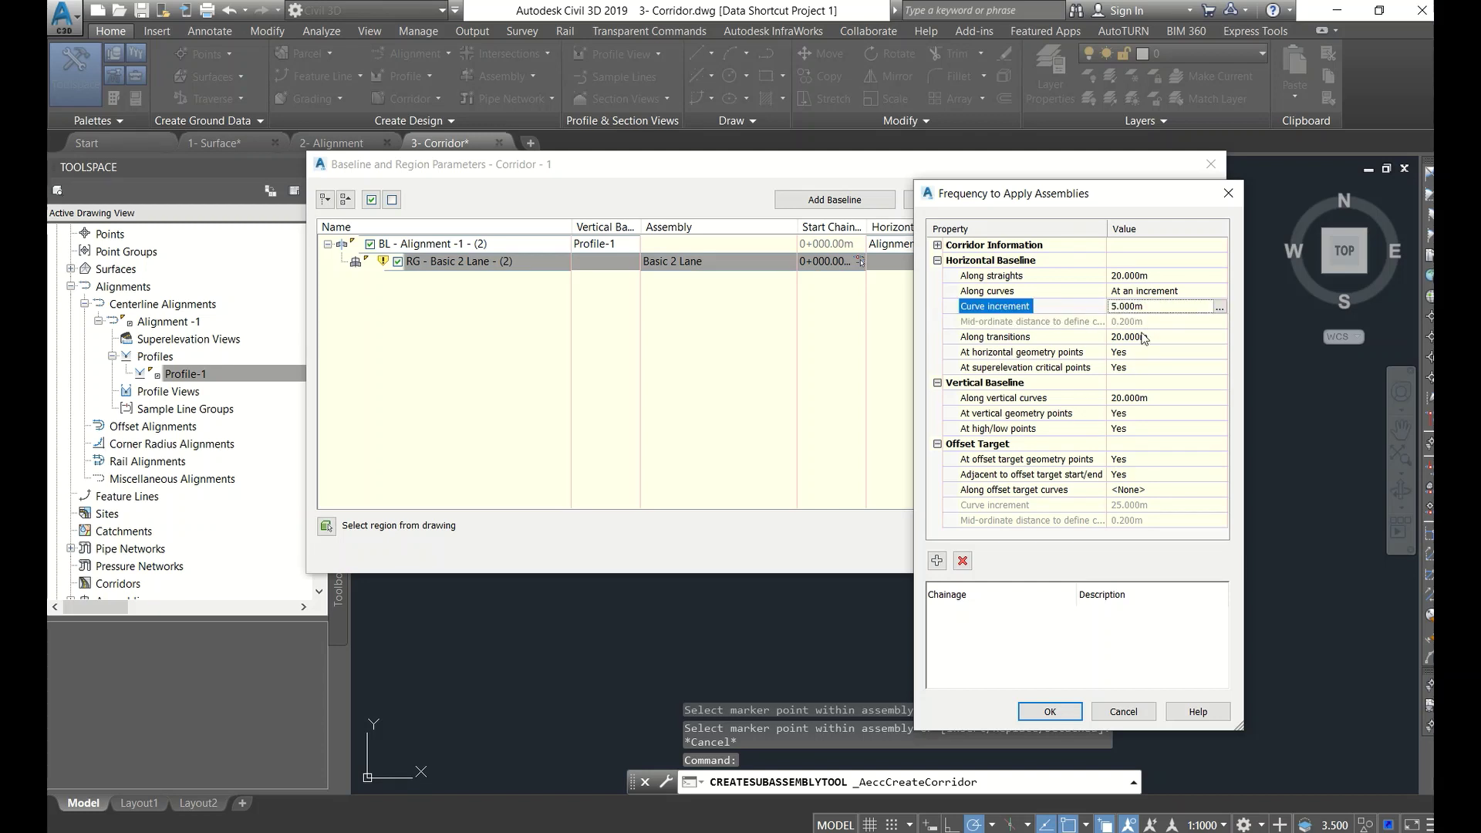
{"action": "left_click", "coordinate": [1141, 352]}
{"action": "left_click", "coordinate": [1148, 337]}
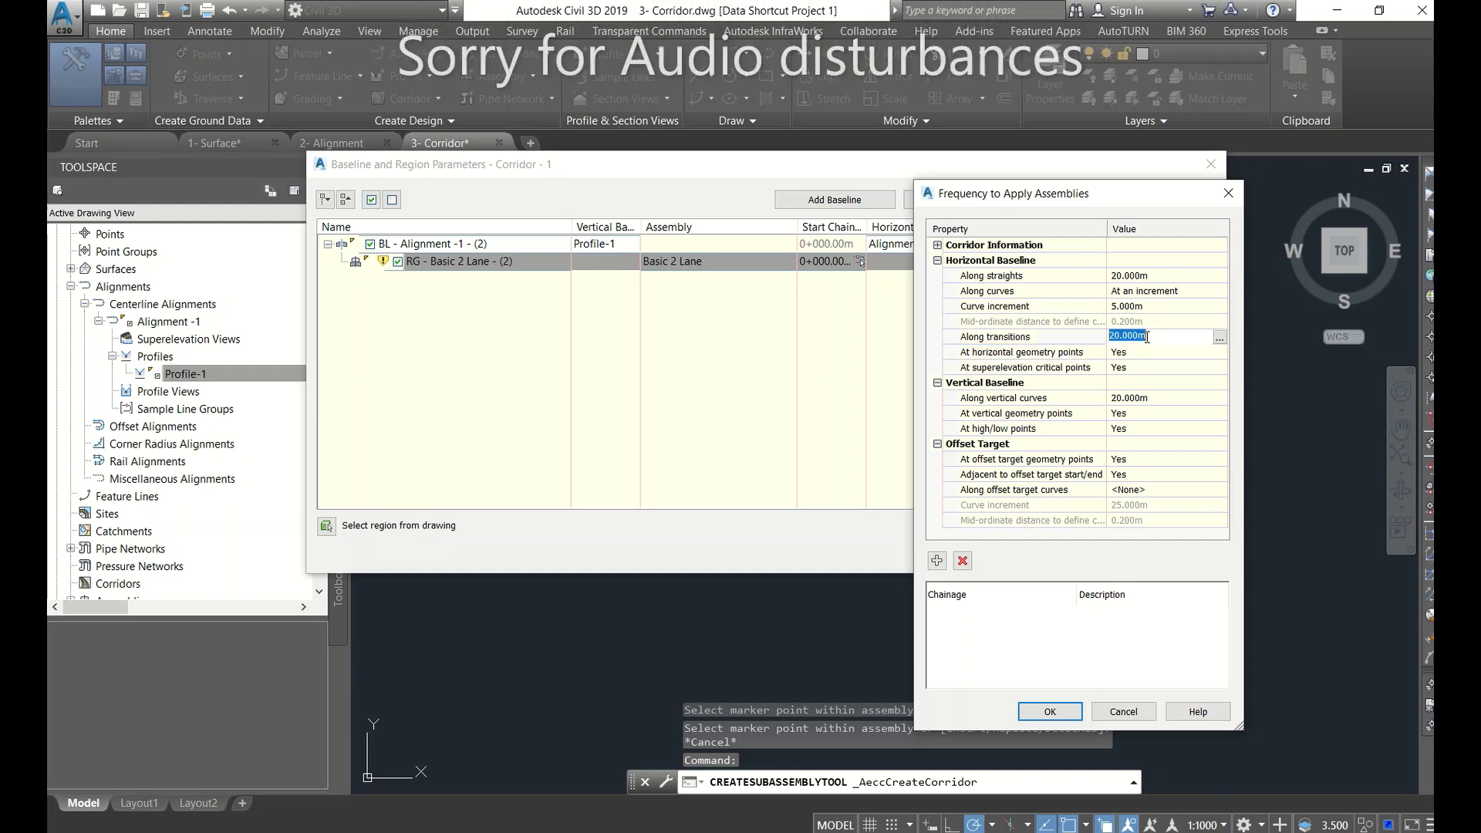
{"action": "type", "text": "5"}
{"action": "key", "text": "Return"}
Step: Set the region's frequency along straights and along vertical curves to 5 m and accept the frequency settings
{"action": "left_click", "coordinate": [1138, 276]}
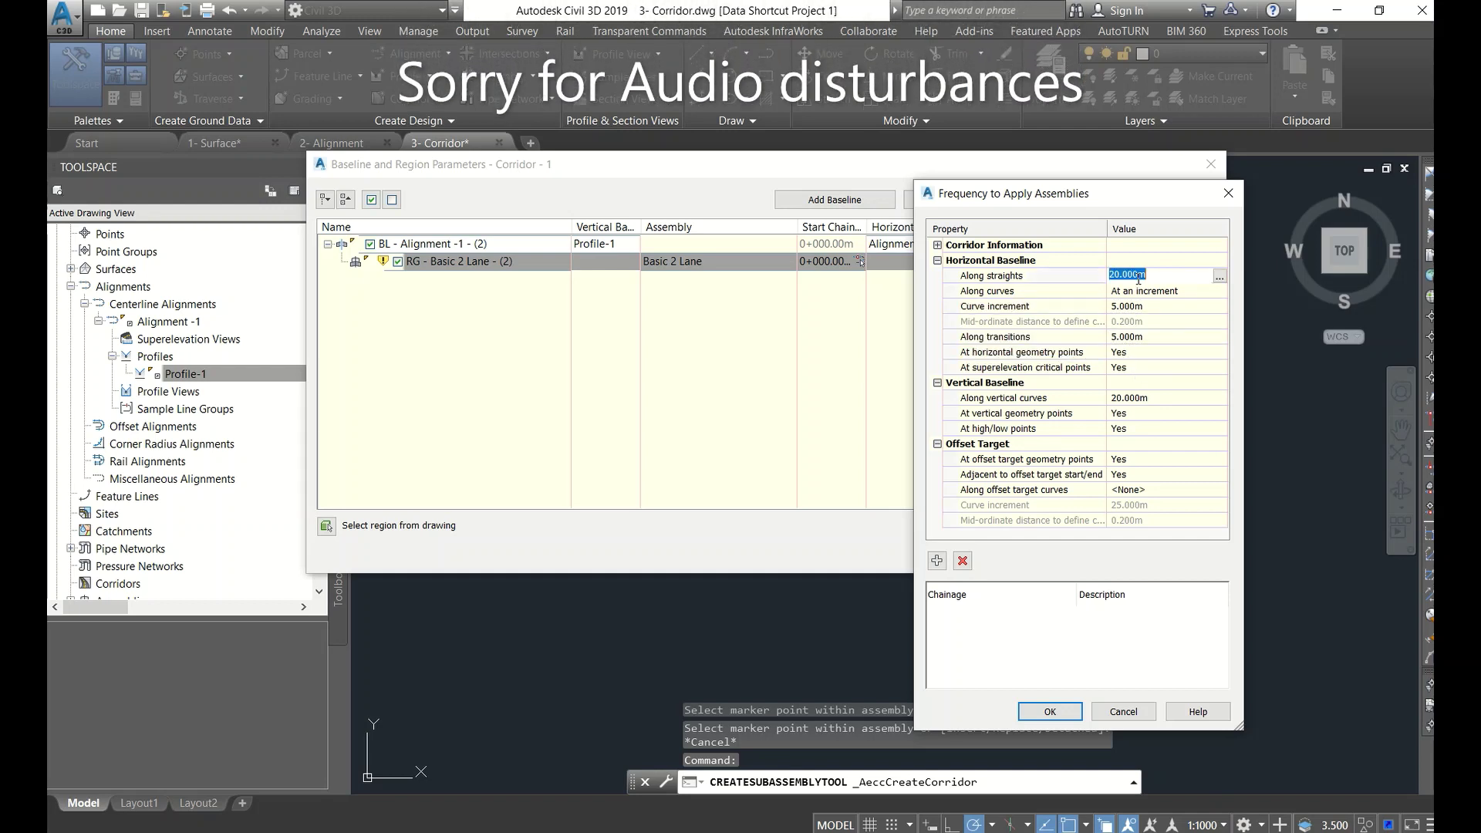
{"action": "key", "text": "Return"}
{"action": "left_click", "coordinate": [1128, 398]}
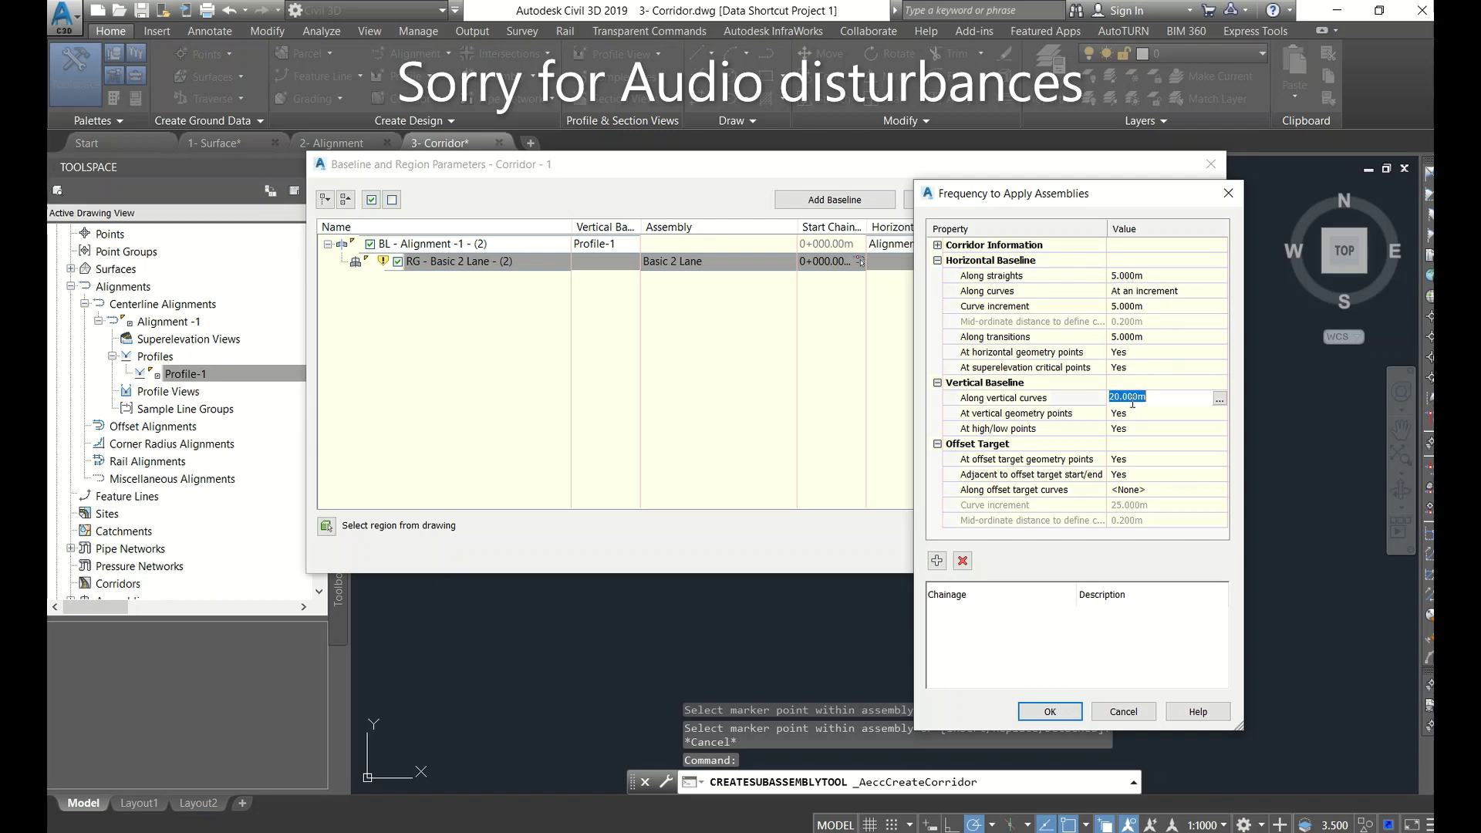
{"action": "type", "text": "5"}
{"action": "key", "text": "Return"}
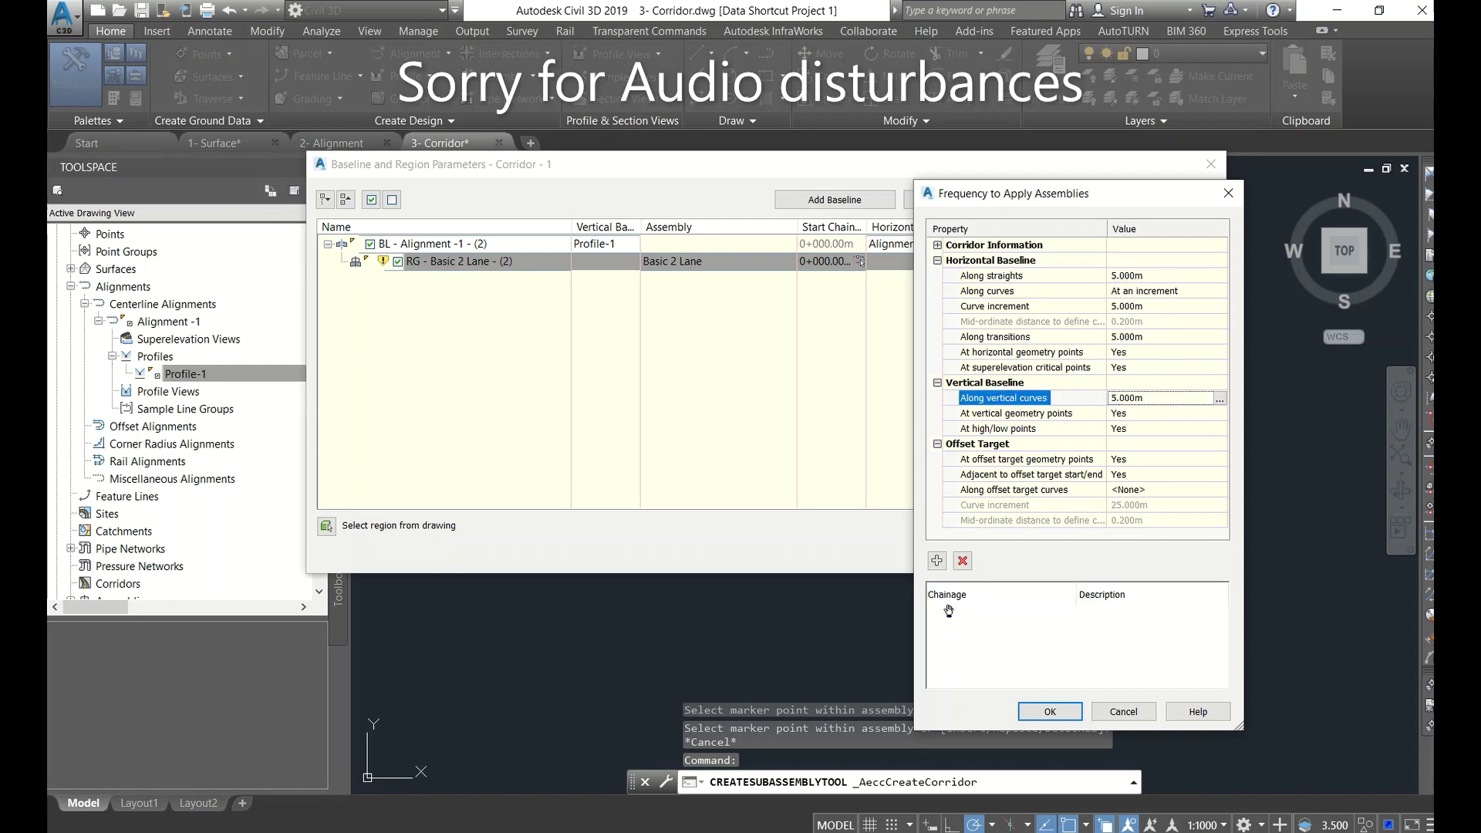
{"action": "left_click", "coordinate": [1050, 713]}
Step: Apply the baseline and region parameters, rebuild the corridor, and check it at both ends
{"action": "left_click", "coordinate": [1111, 555]}
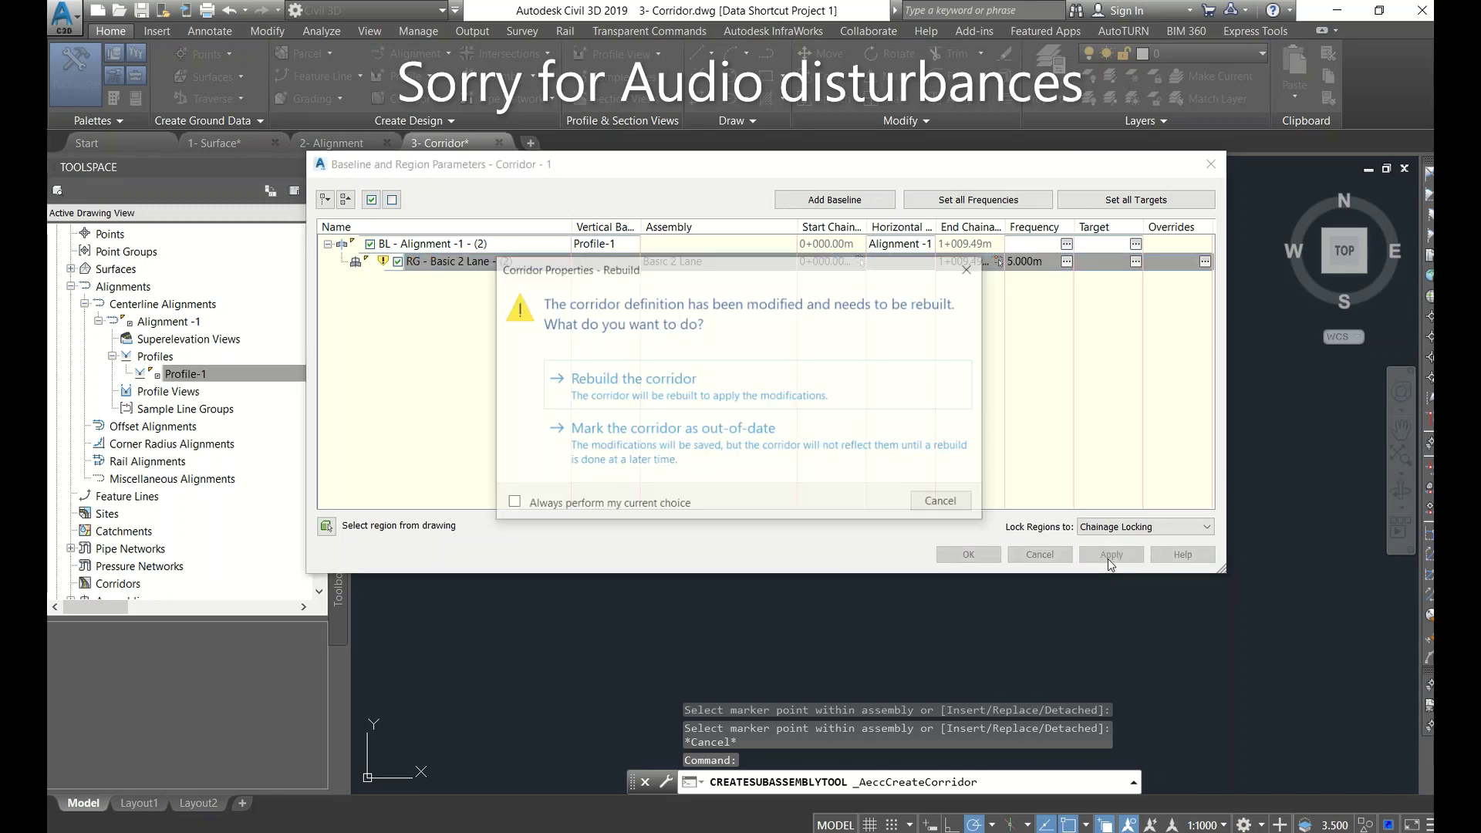
{"action": "left_click", "coordinate": [686, 401]}
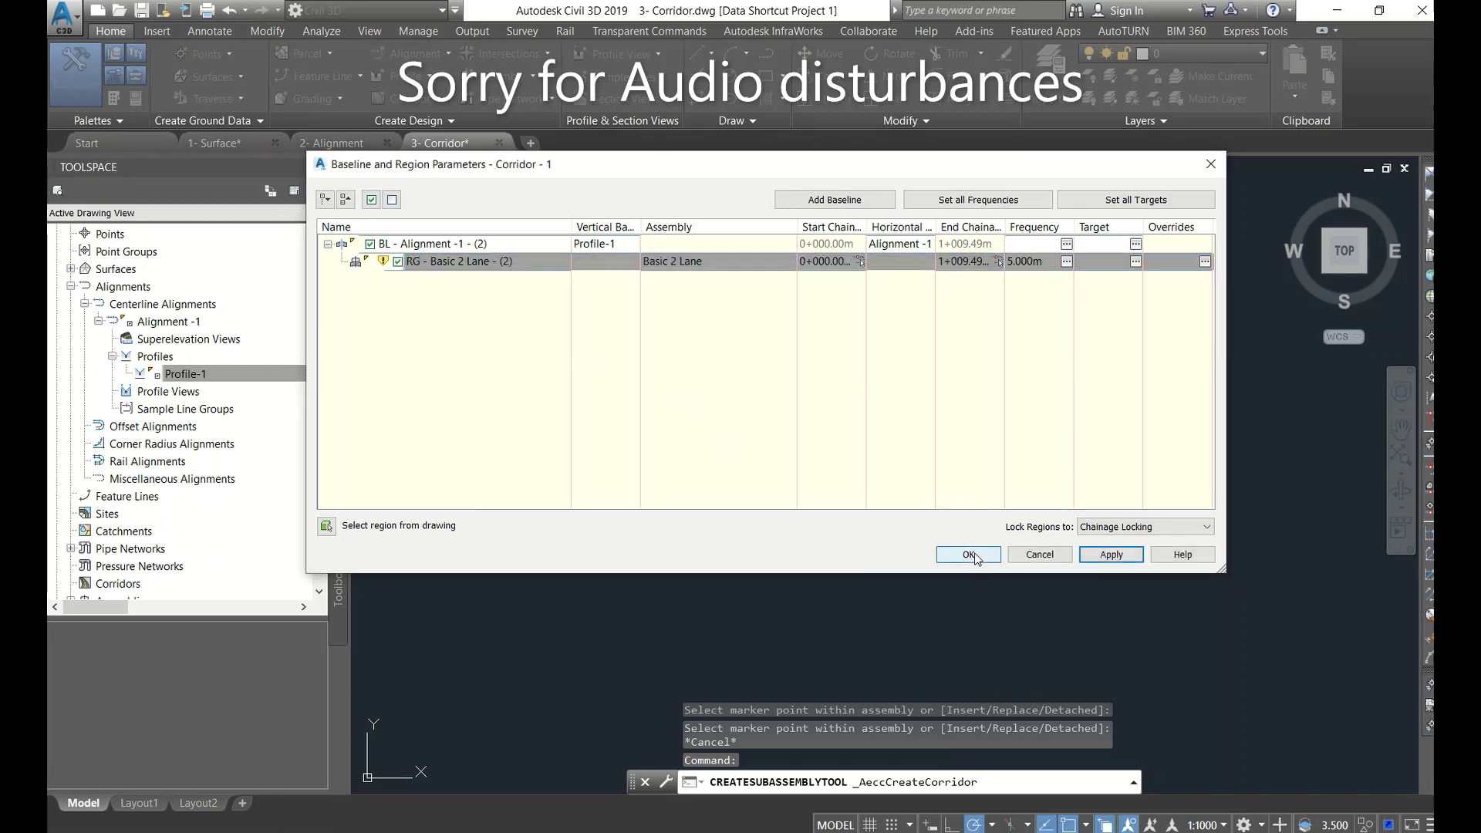
{"action": "left_click", "coordinate": [969, 555]}
{"action": "key", "text": "Escape"}
{"action": "scroll", "coordinate": [577, 506], "scroll_direction": "up", "scroll_amount": 5}
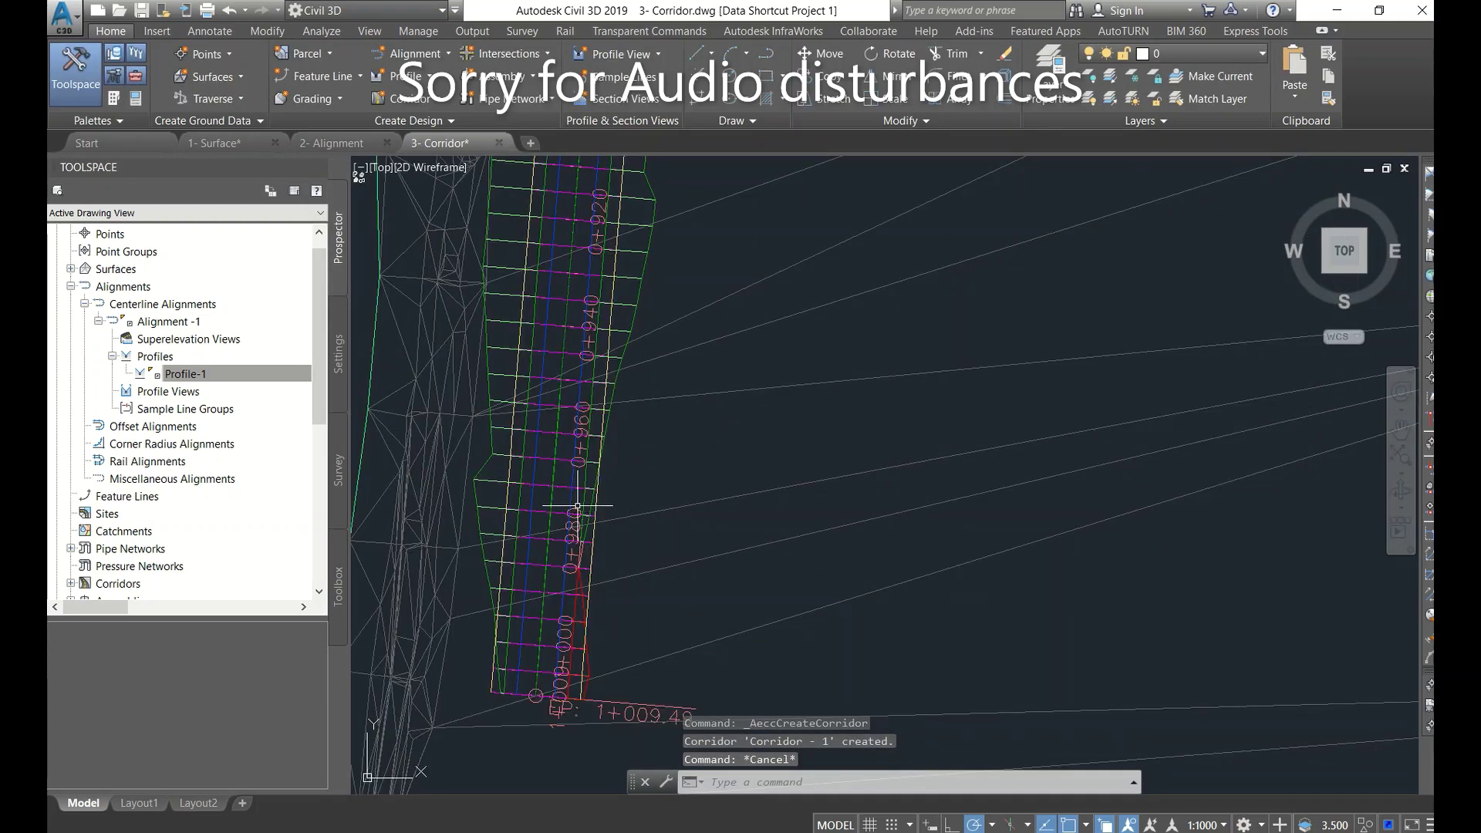
{"action": "scroll", "coordinate": [577, 506], "scroll_direction": "down", "scroll_amount": 5}
{"action": "scroll", "coordinate": [878, 408], "scroll_direction": "up", "scroll_amount": 8}
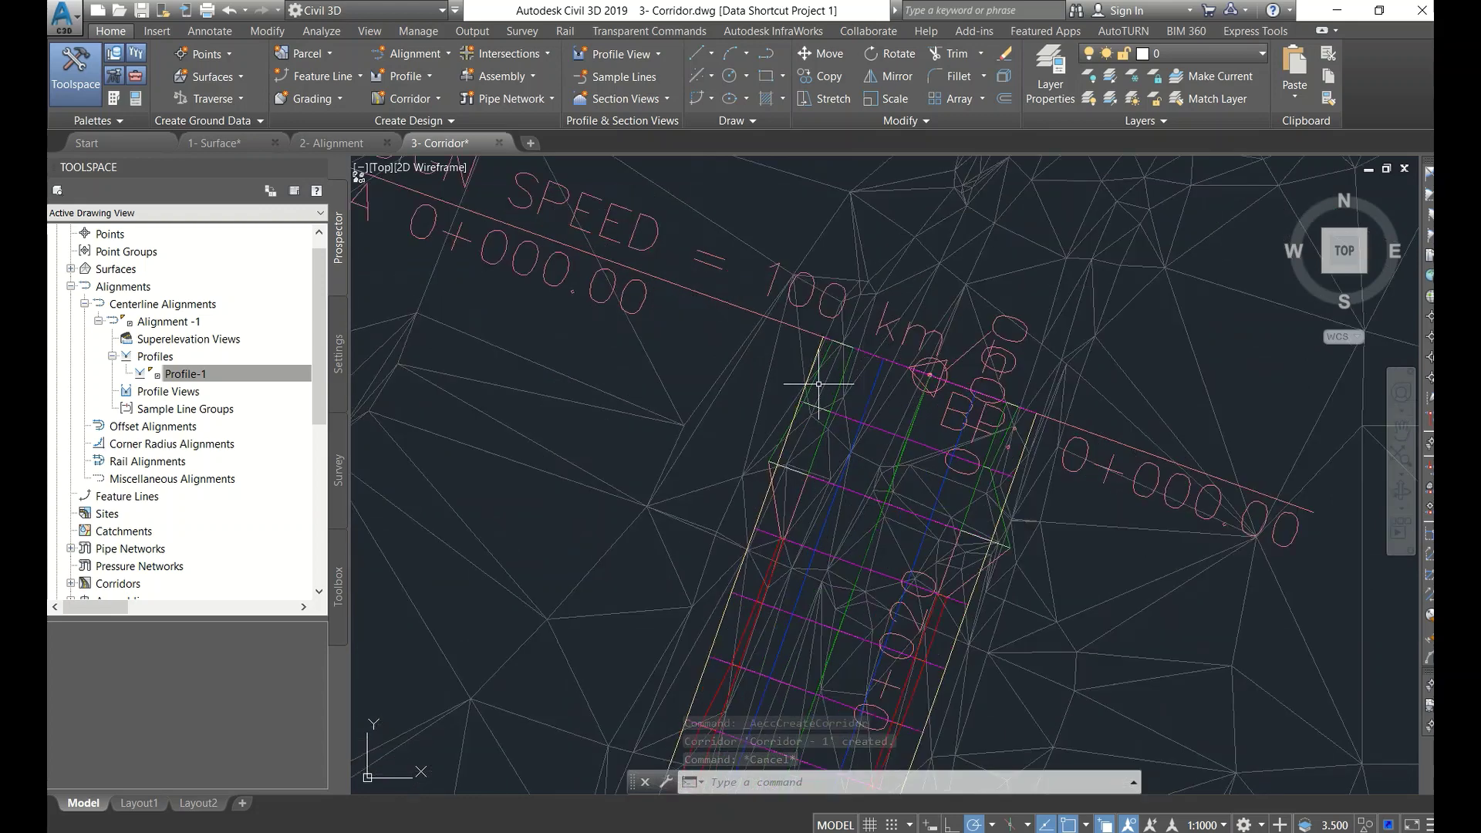
{"action": "scroll", "coordinate": [819, 384], "scroll_direction": "down", "scroll_amount": 6}
{"action": "scroll", "coordinate": [718, 350], "scroll_direction": "down", "scroll_amount": 5}
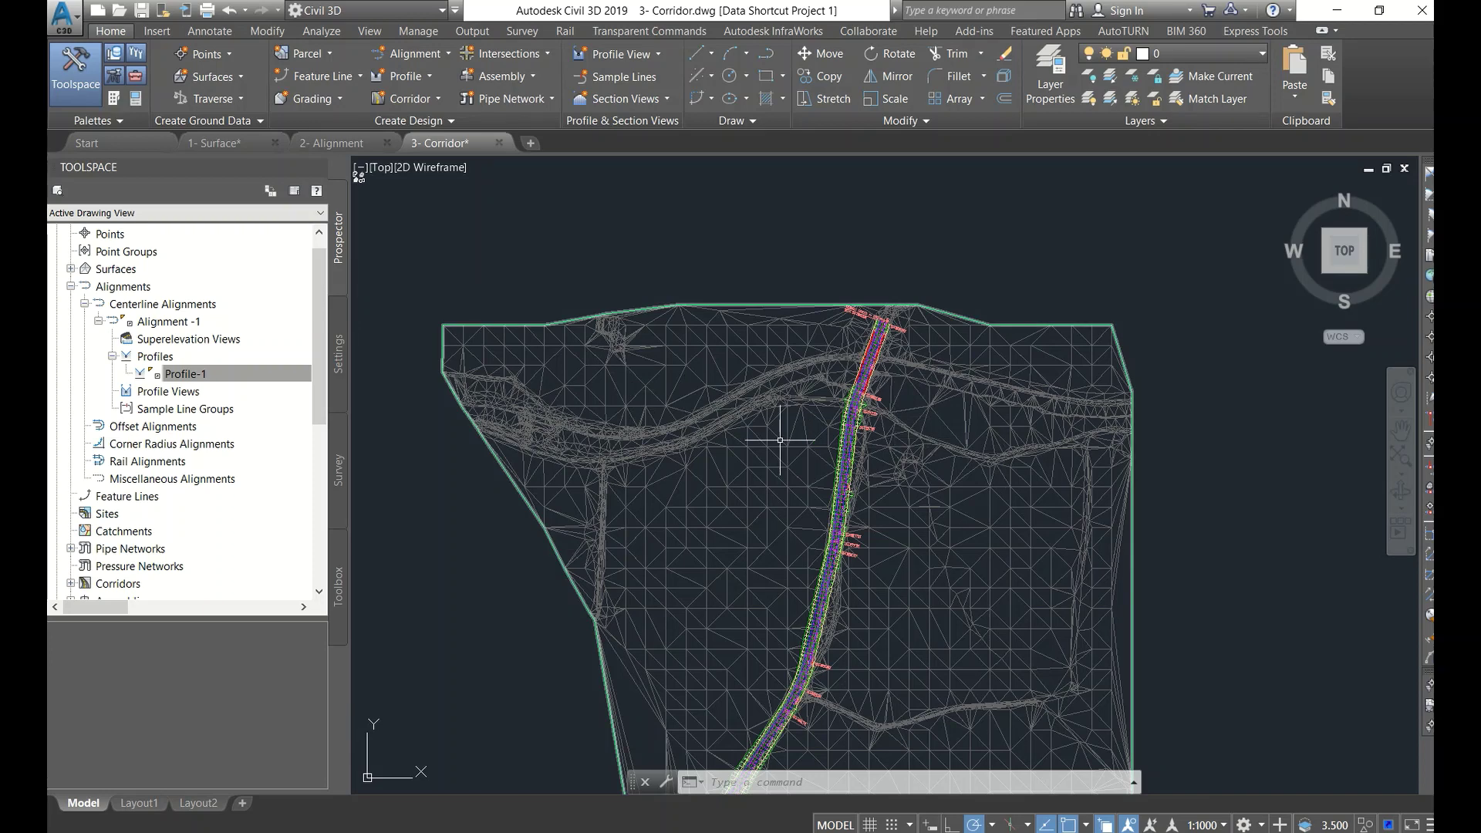
Step: Switch to the 2- Alignment drawing, stretch the alignment's southern end point eastward, and save the drawing
{"action": "left_click", "coordinate": [335, 145]}
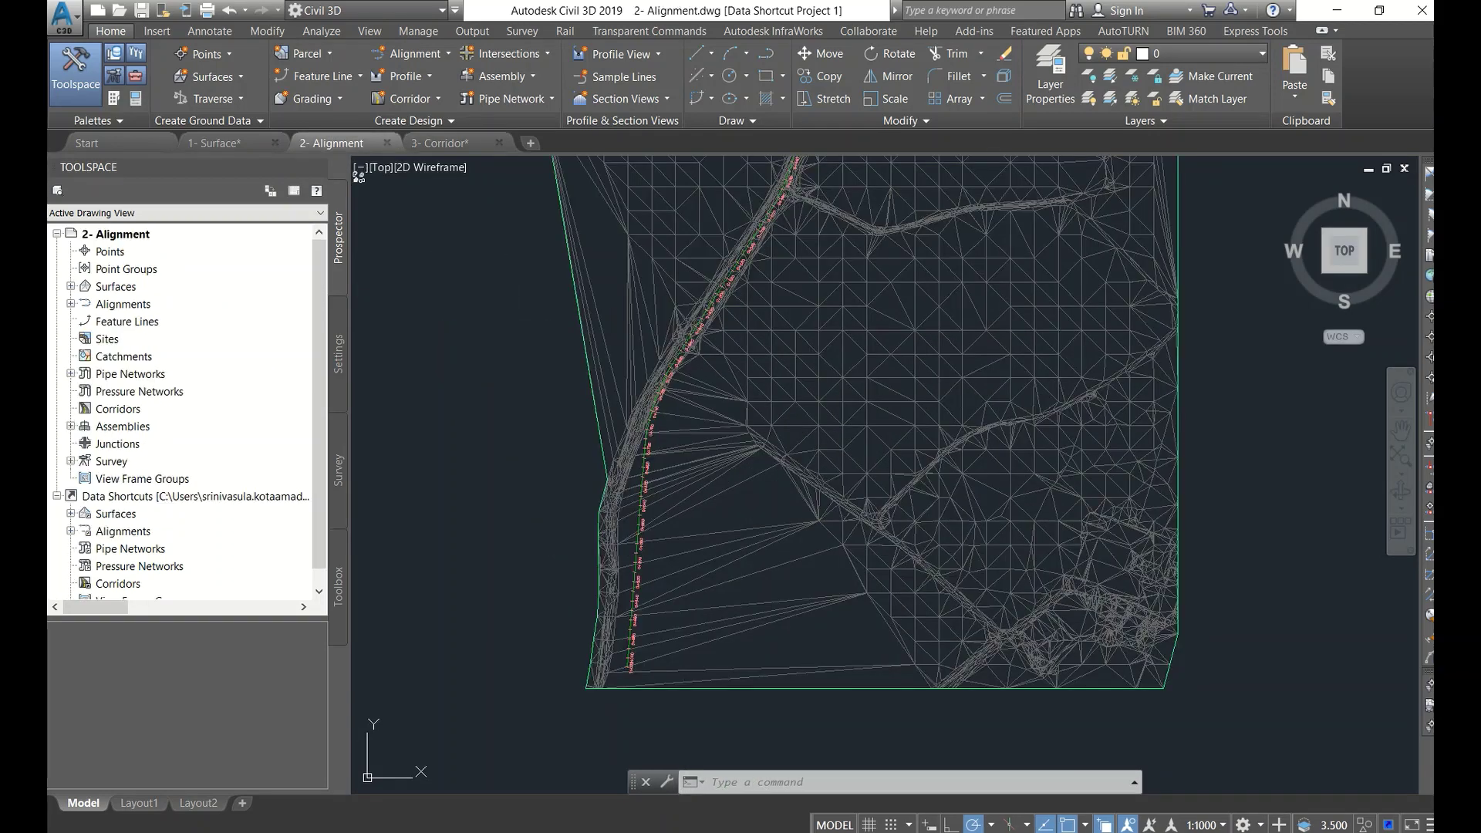
{"action": "scroll", "coordinate": [686, 540], "scroll_direction": "up", "scroll_amount": 4}
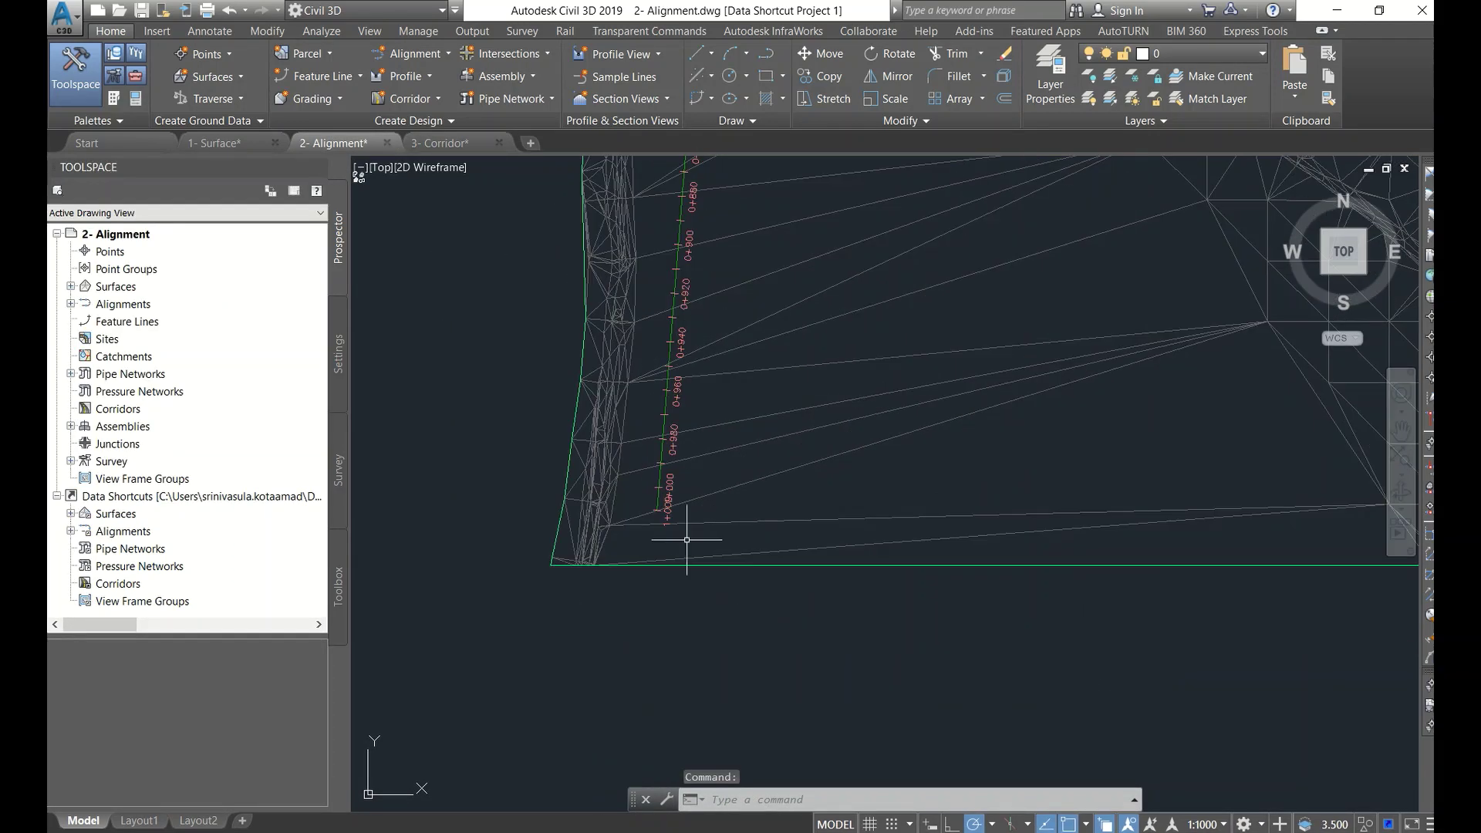
{"action": "left_click", "coordinate": [661, 497]}
{"action": "left_click", "coordinate": [656, 510]}
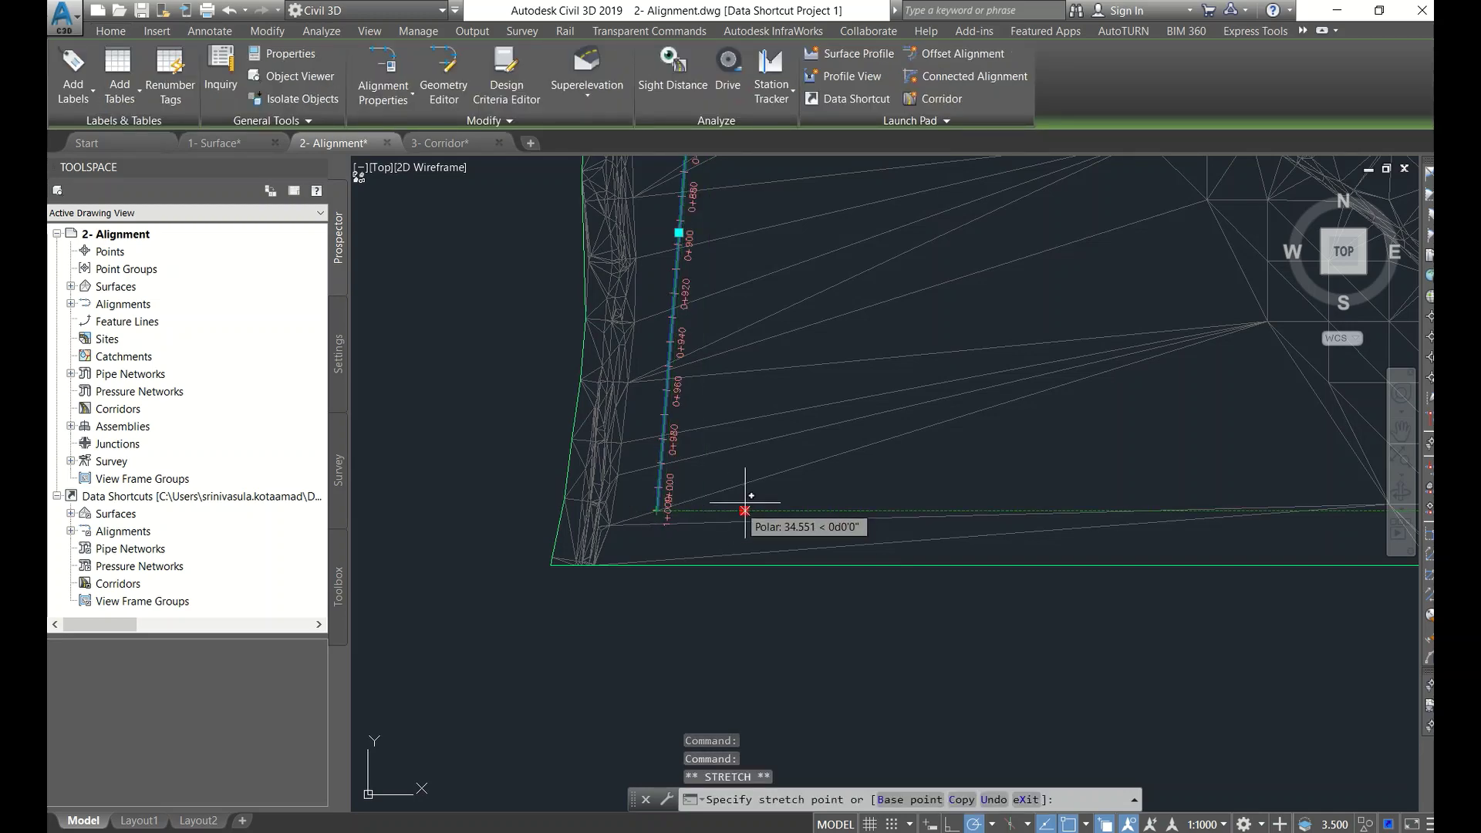
{"action": "left_click", "coordinate": [809, 500]}
{"action": "scroll", "coordinate": [779, 428], "scroll_direction": "down", "scroll_amount": 4}
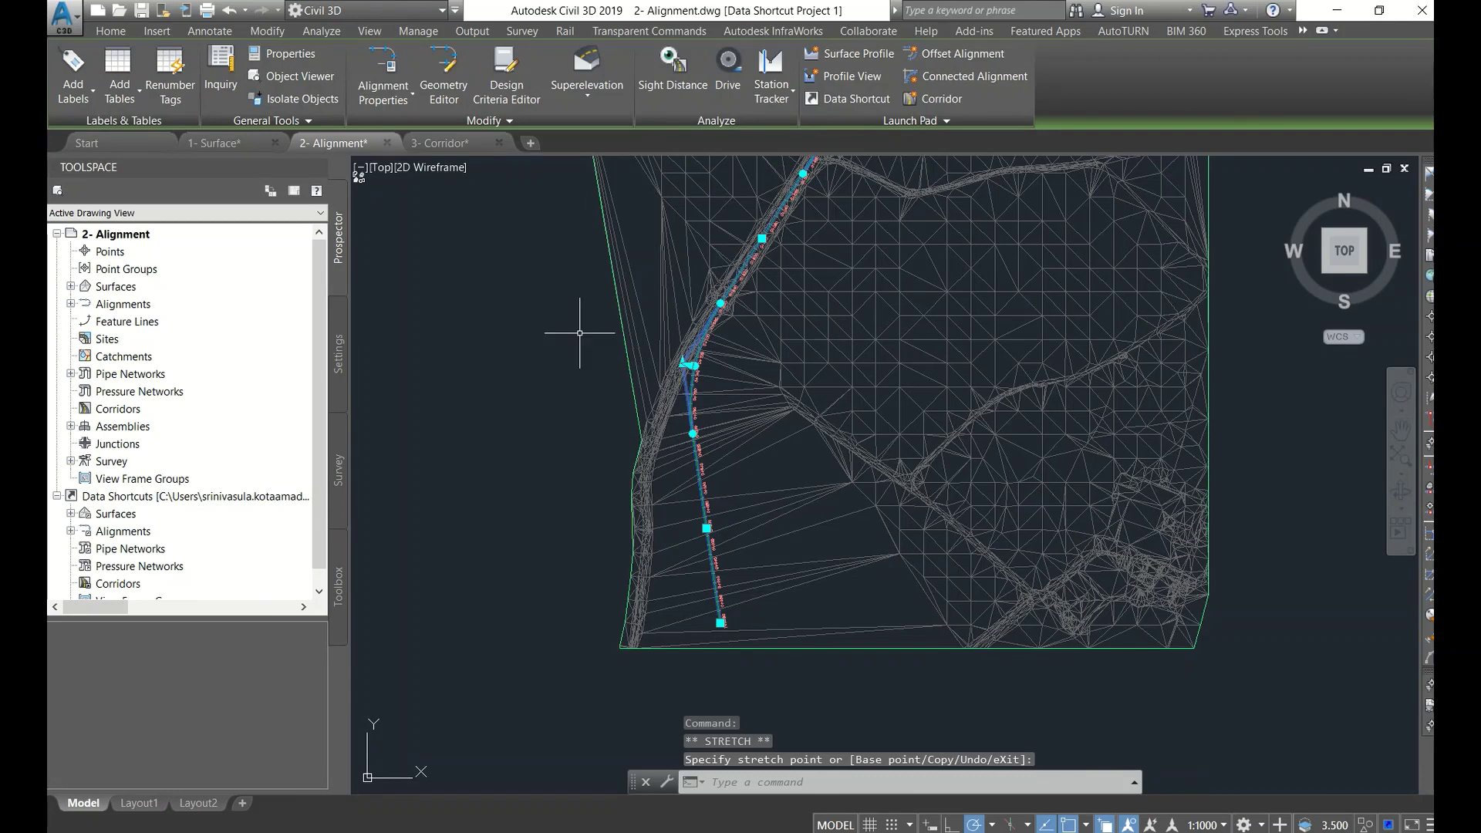
{"action": "key", "text": "Escape"}
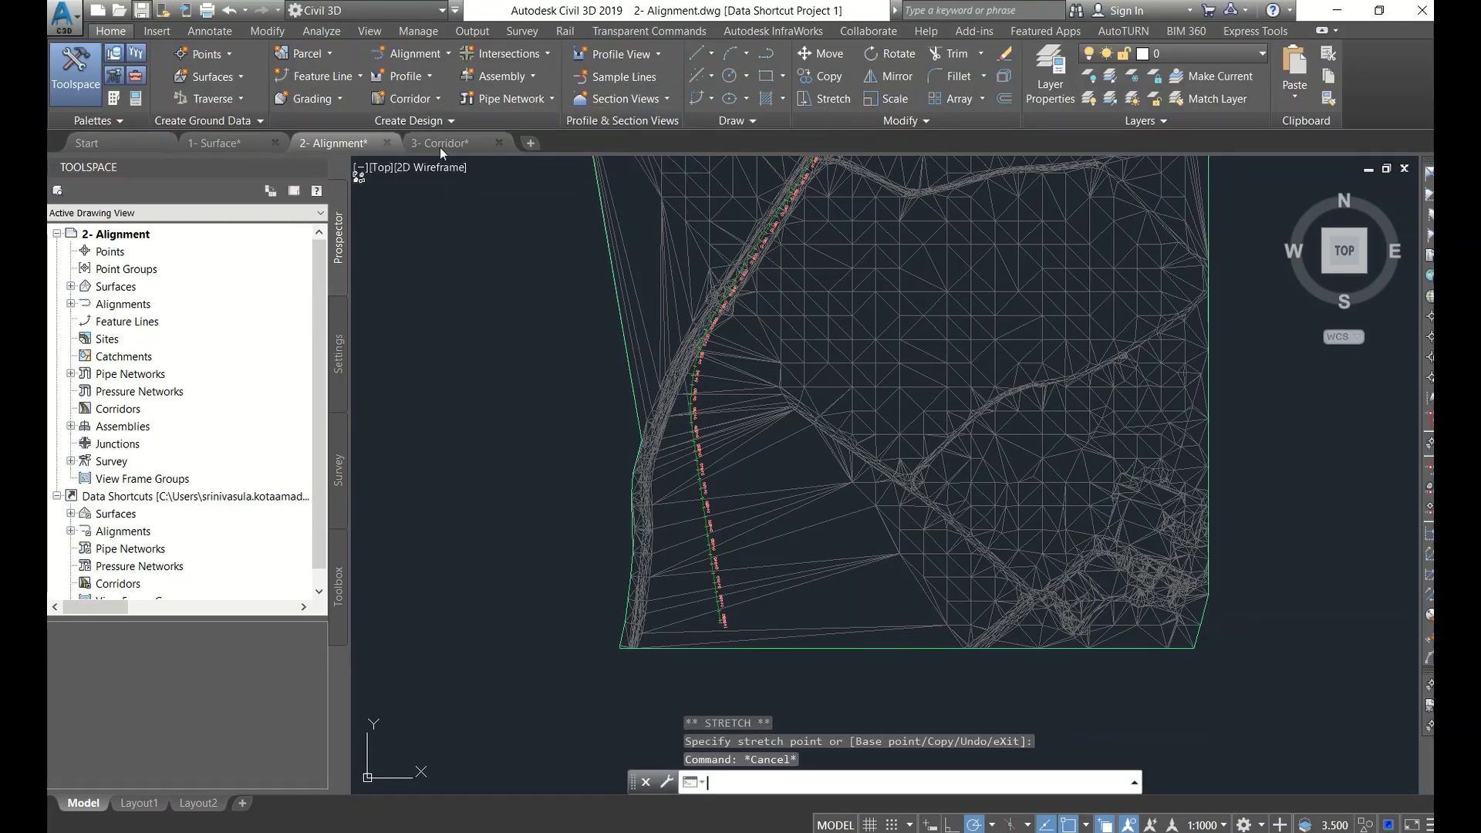
{"action": "key", "text": "ctrl+s"}
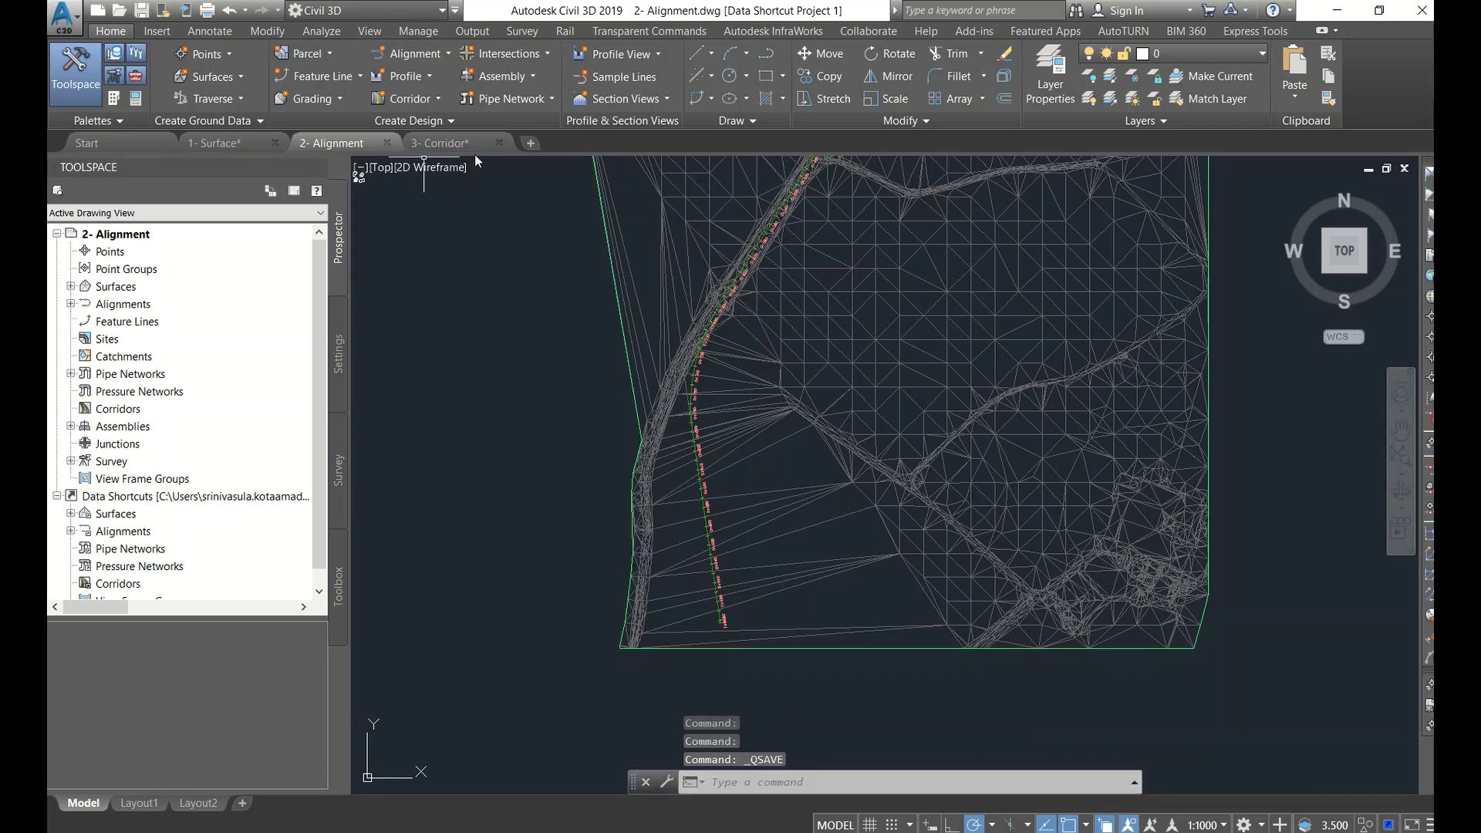
Step: Return to the 3- Corridor drawing, synchronize its data shortcut references, and close the event viewer
{"action": "left_click", "coordinate": [437, 145]}
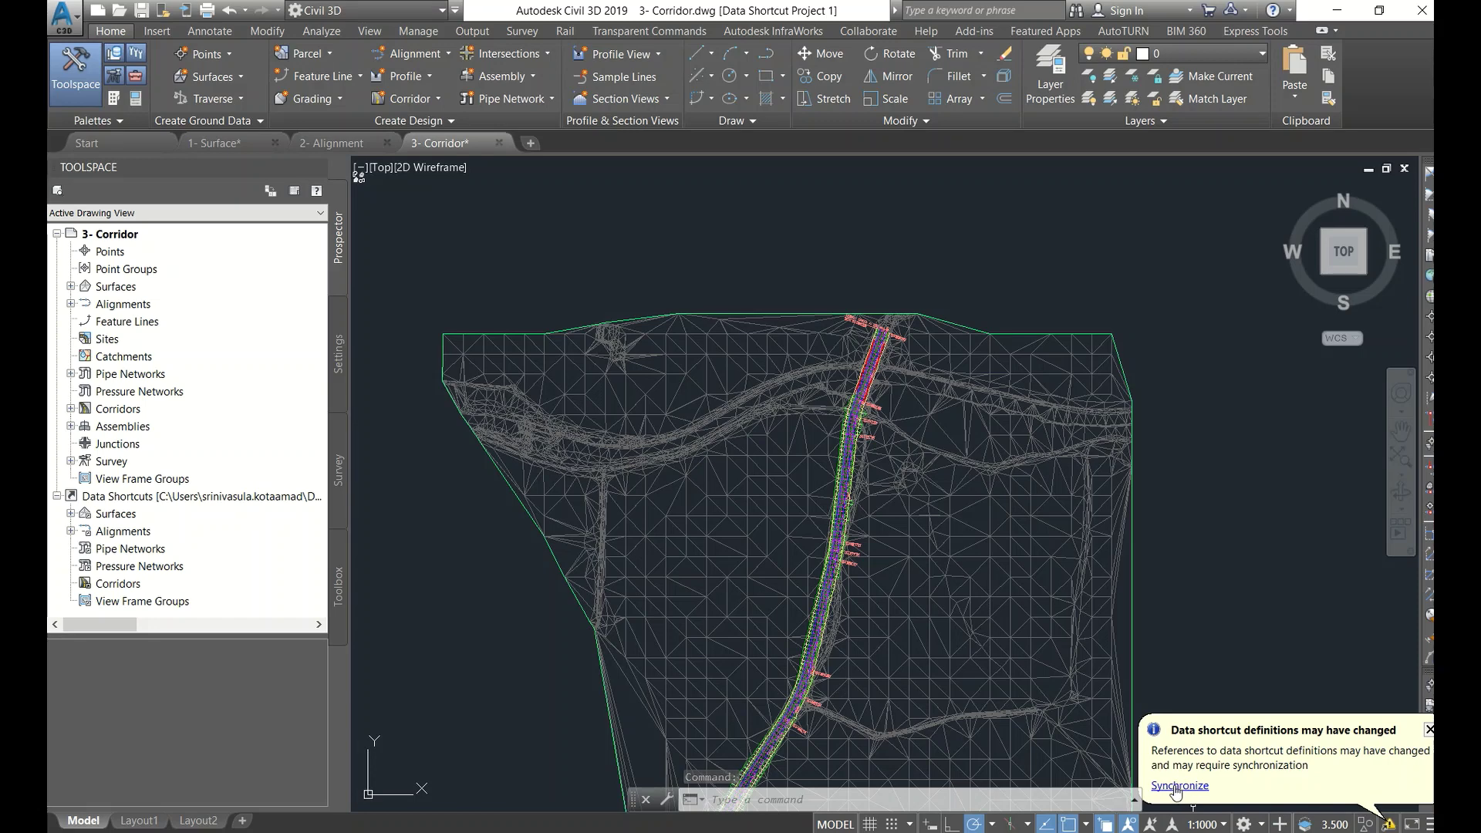
{"action": "scroll", "coordinate": [615, 404], "scroll_direction": "down", "scroll_amount": 5}
{"action": "scroll", "coordinate": [446, 388], "scroll_direction": "up", "scroll_amount": 8}
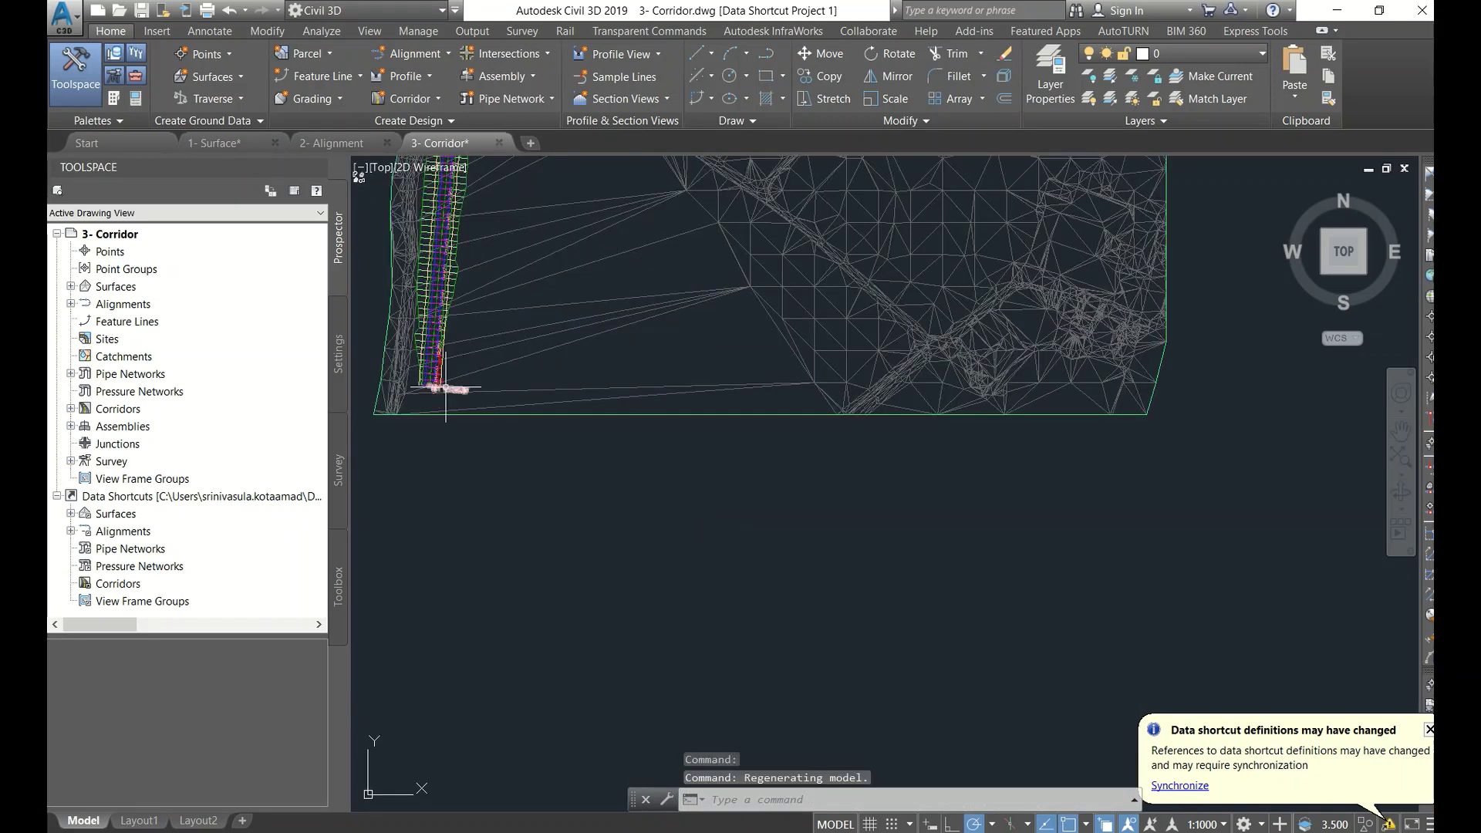
{"action": "left_click", "coordinate": [1178, 786]}
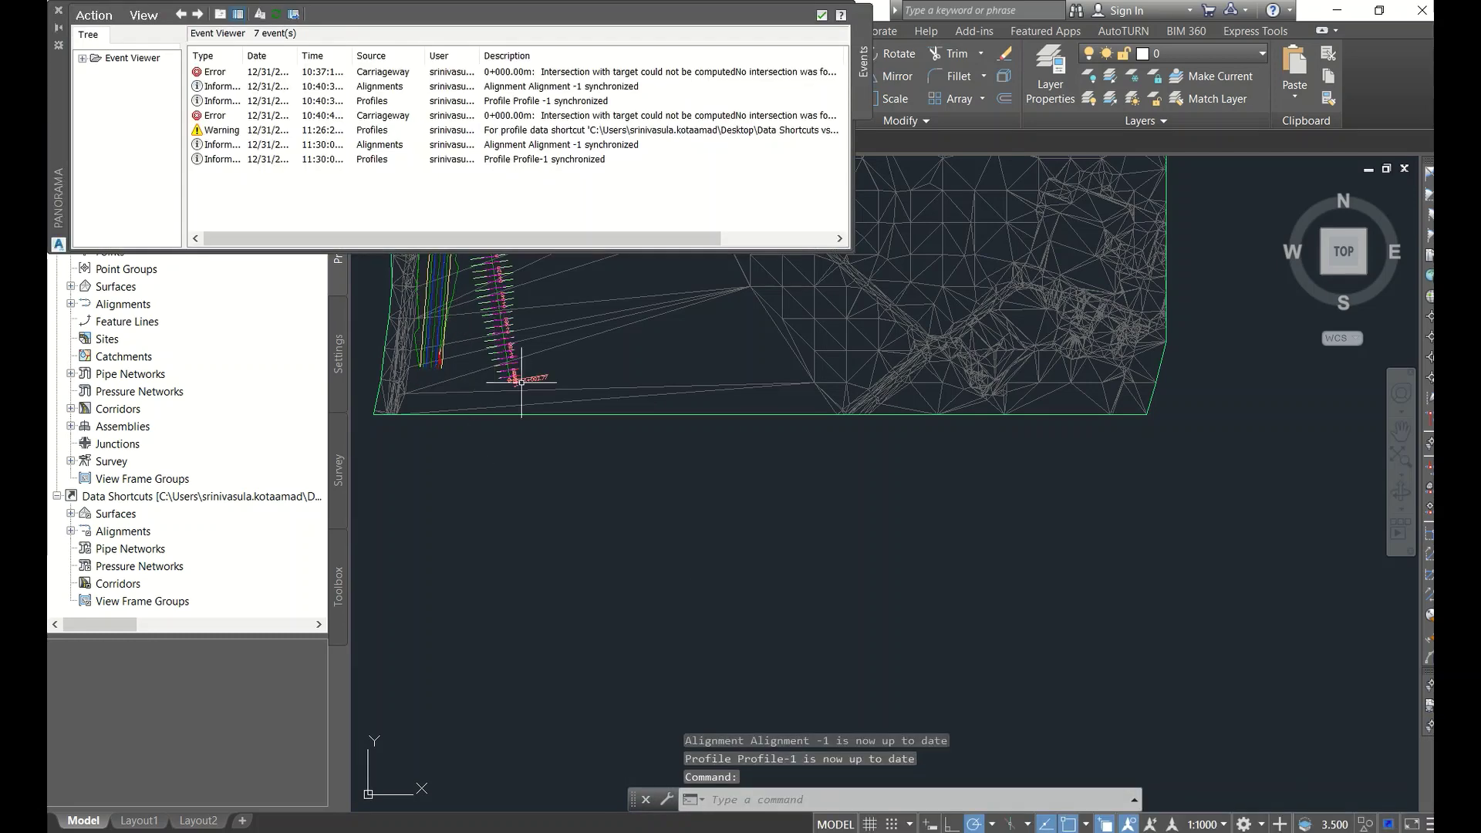
{"action": "middle_click_drag", "start_coordinate": [467, 455], "coordinate": [594, 612]}
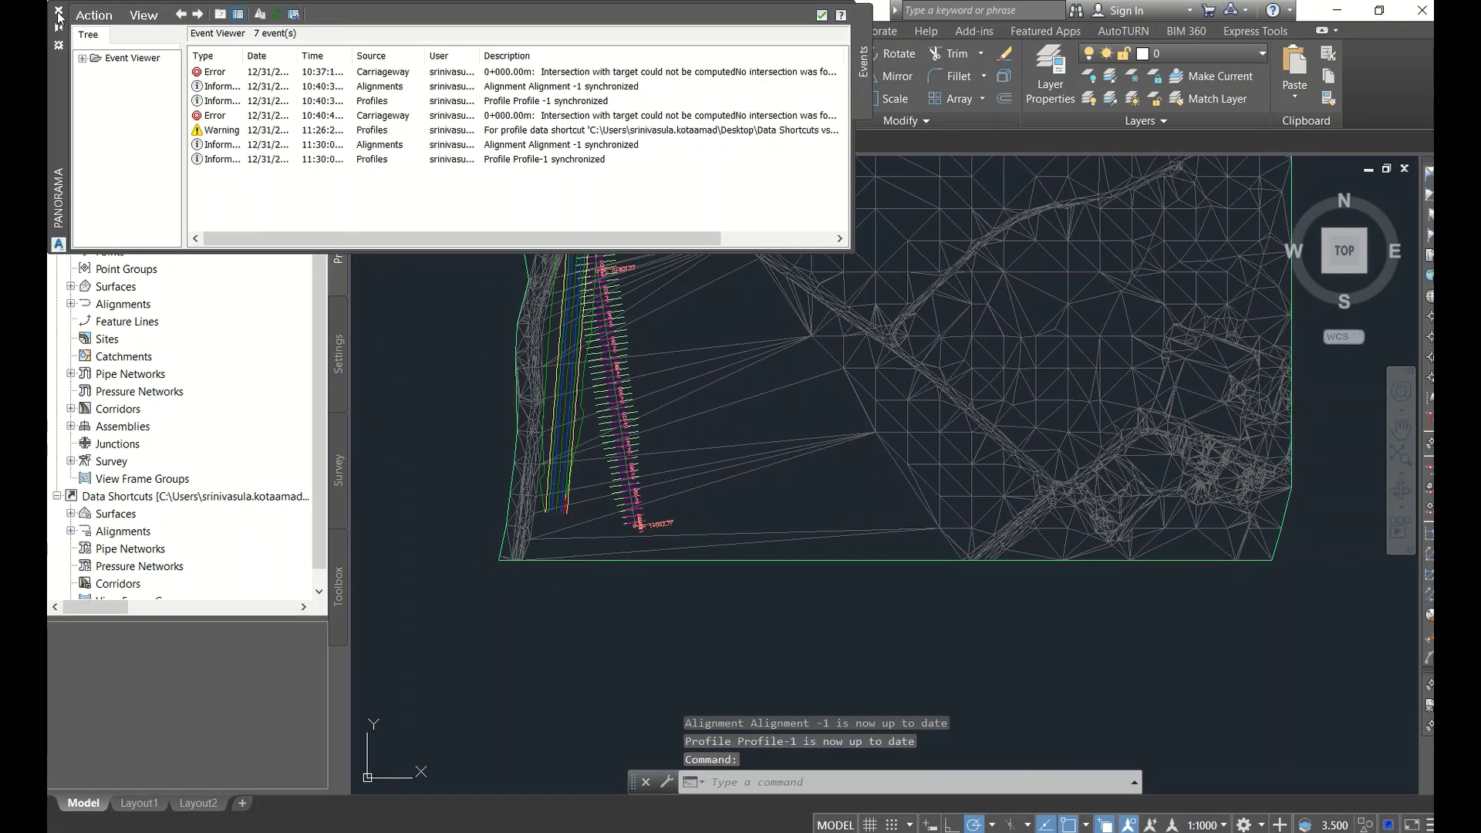
{"action": "left_click", "coordinate": [58, 11]}
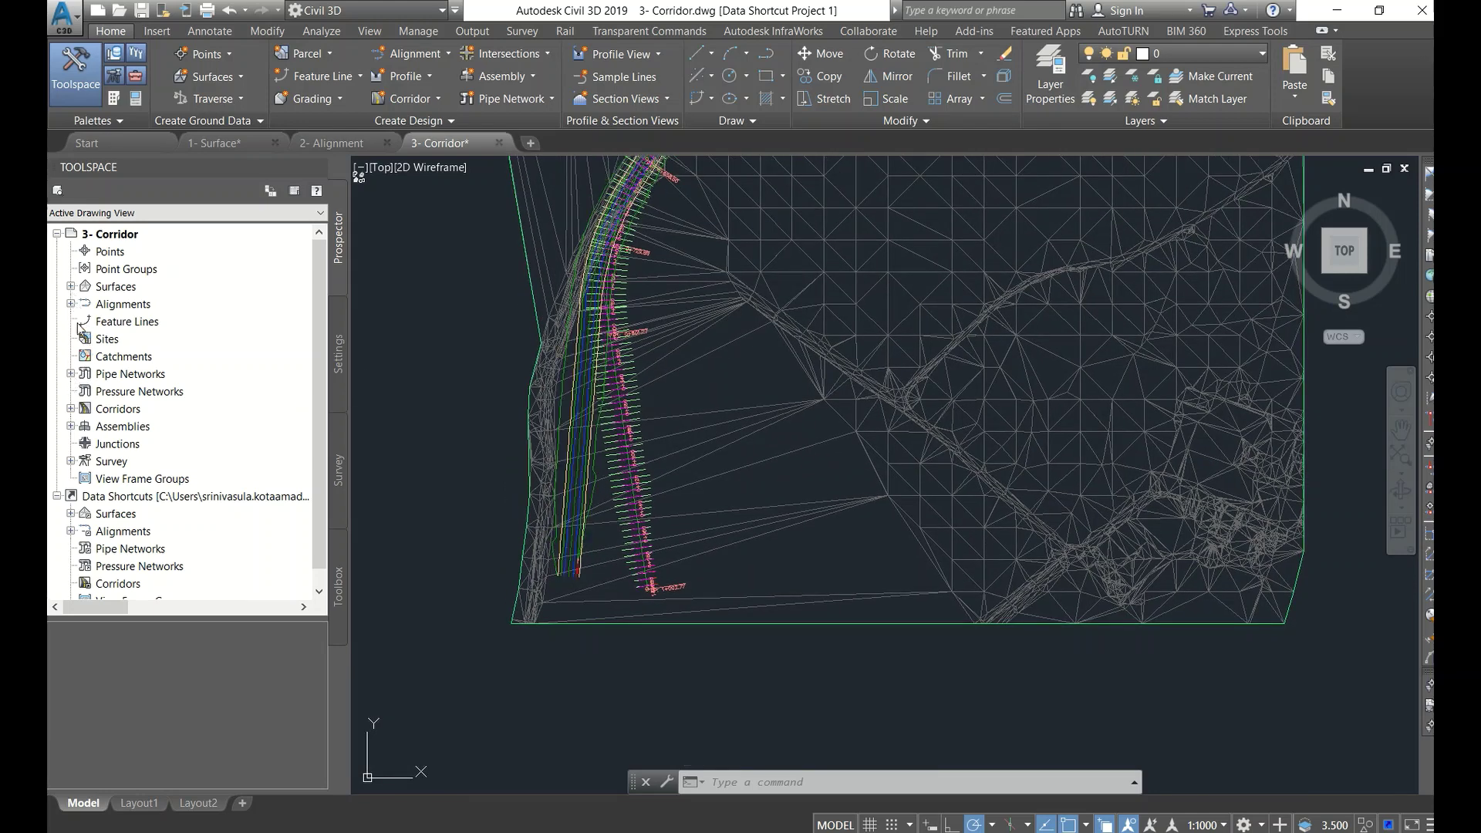
Step: Rebuild the out-of-date Corridor - 1 so it follows the changed alignment, and inspect it along its length
{"action": "left_click", "coordinate": [71, 409]}
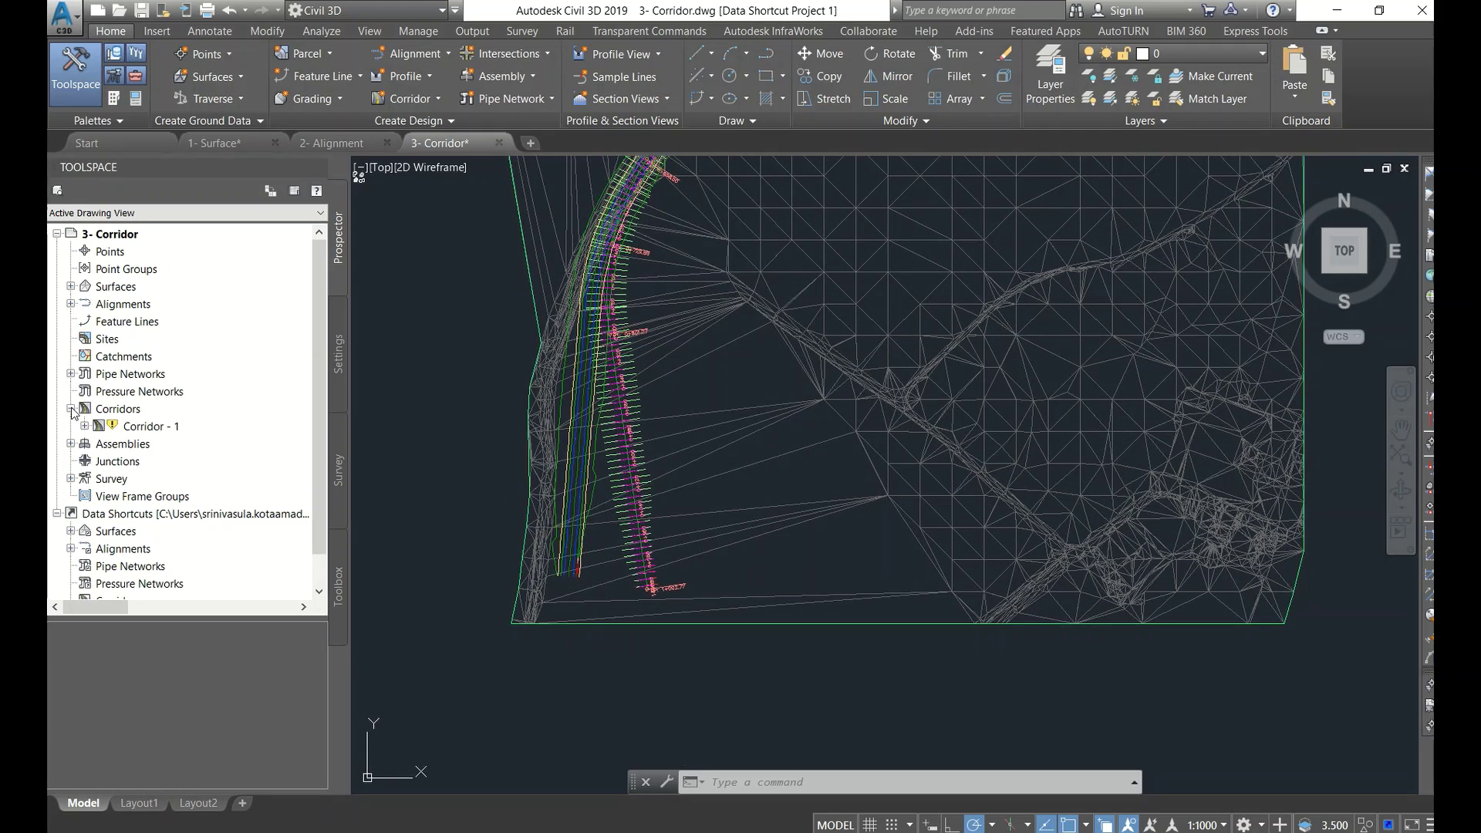
{"action": "left_click", "coordinate": [142, 429]}
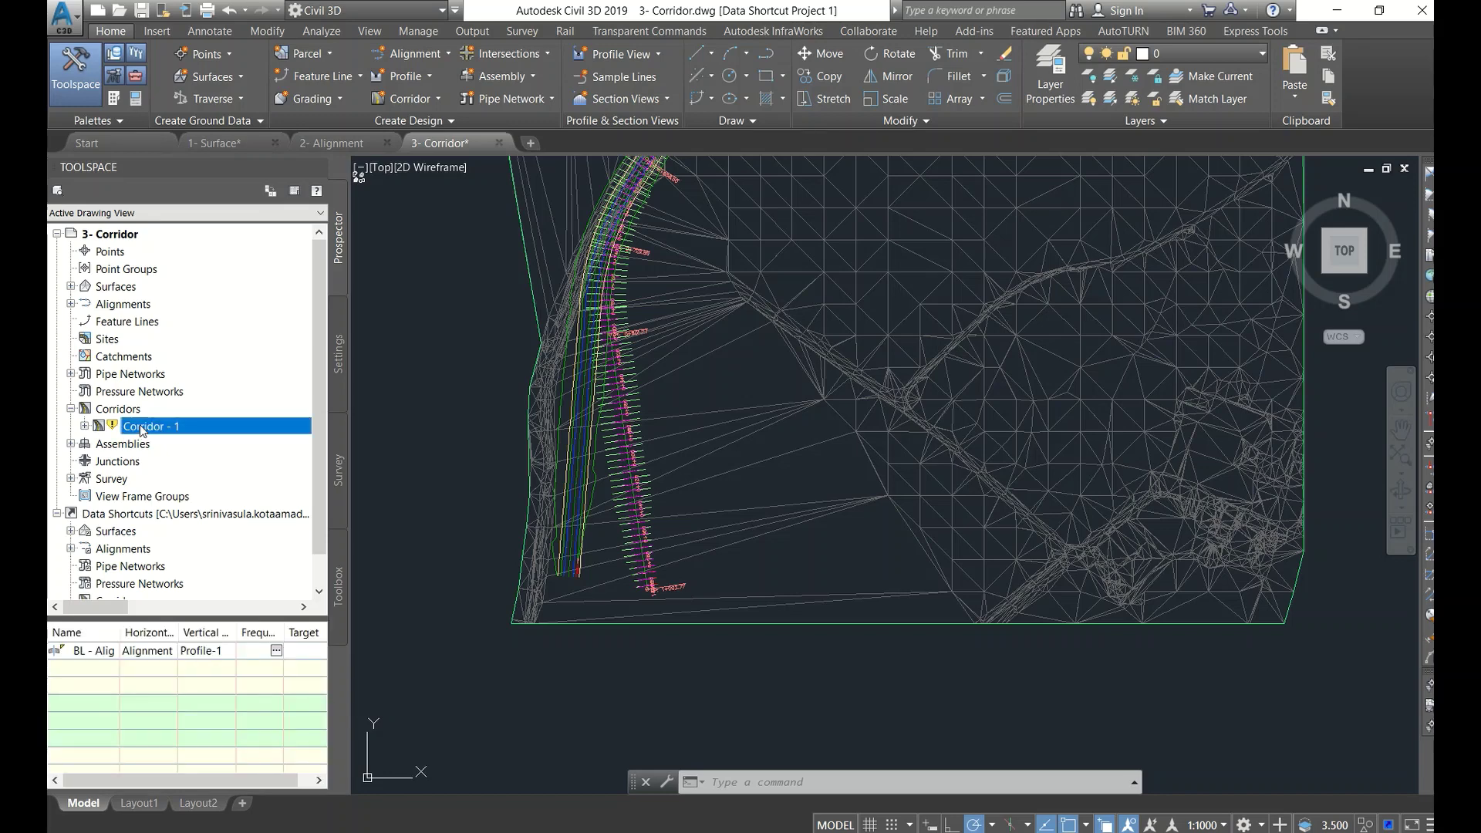
{"action": "right_click", "coordinate": [154, 427]}
{"action": "left_click", "coordinate": [207, 472]}
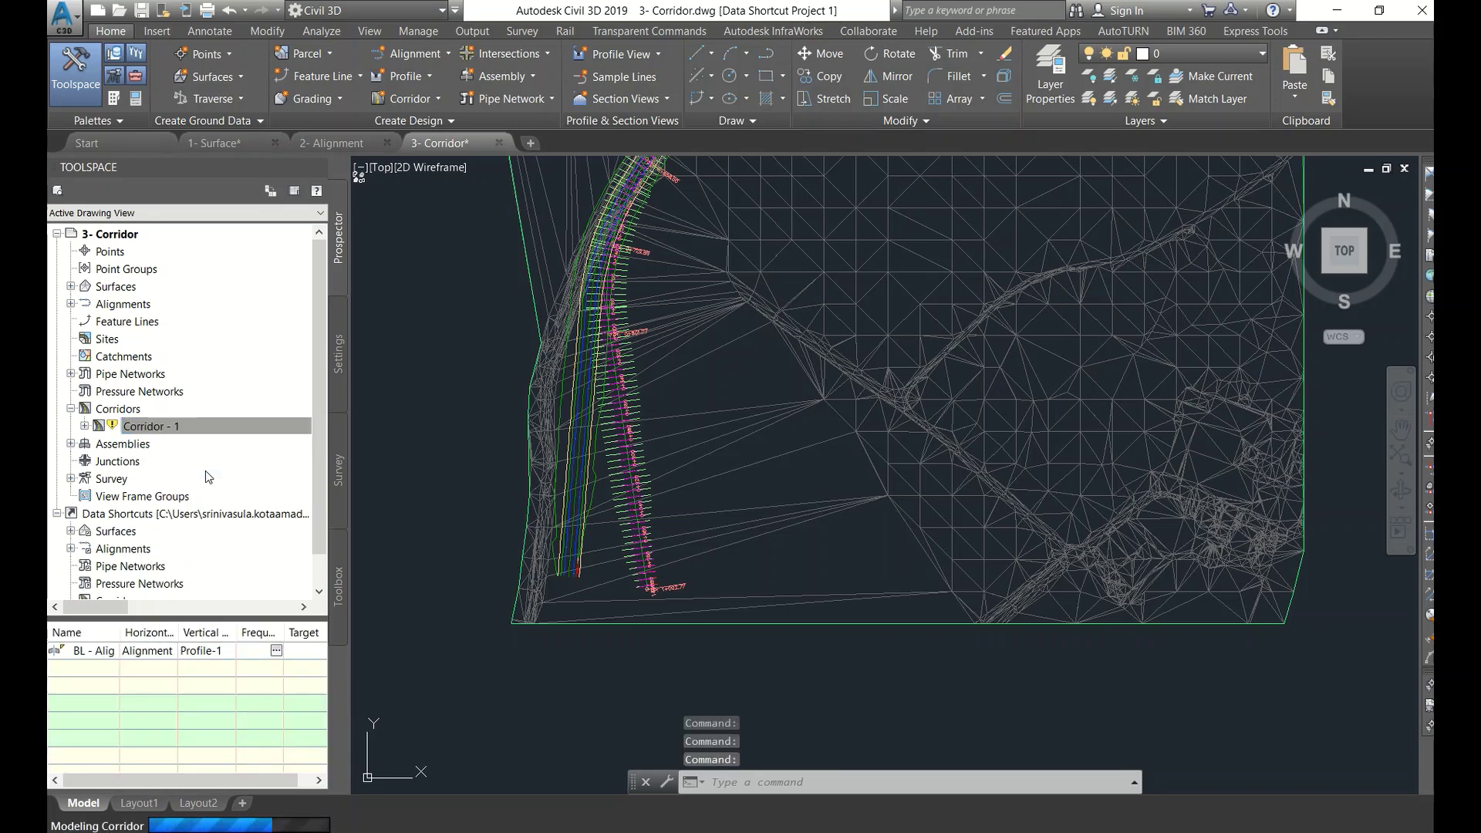
{"action": "scroll", "coordinate": [548, 415], "scroll_direction": "down", "scroll_amount": 3}
{"action": "scroll", "coordinate": [671, 519], "scroll_direction": "up", "scroll_amount": 8}
{"action": "scroll", "coordinate": [707, 309], "scroll_direction": "up", "scroll_amount": 2}
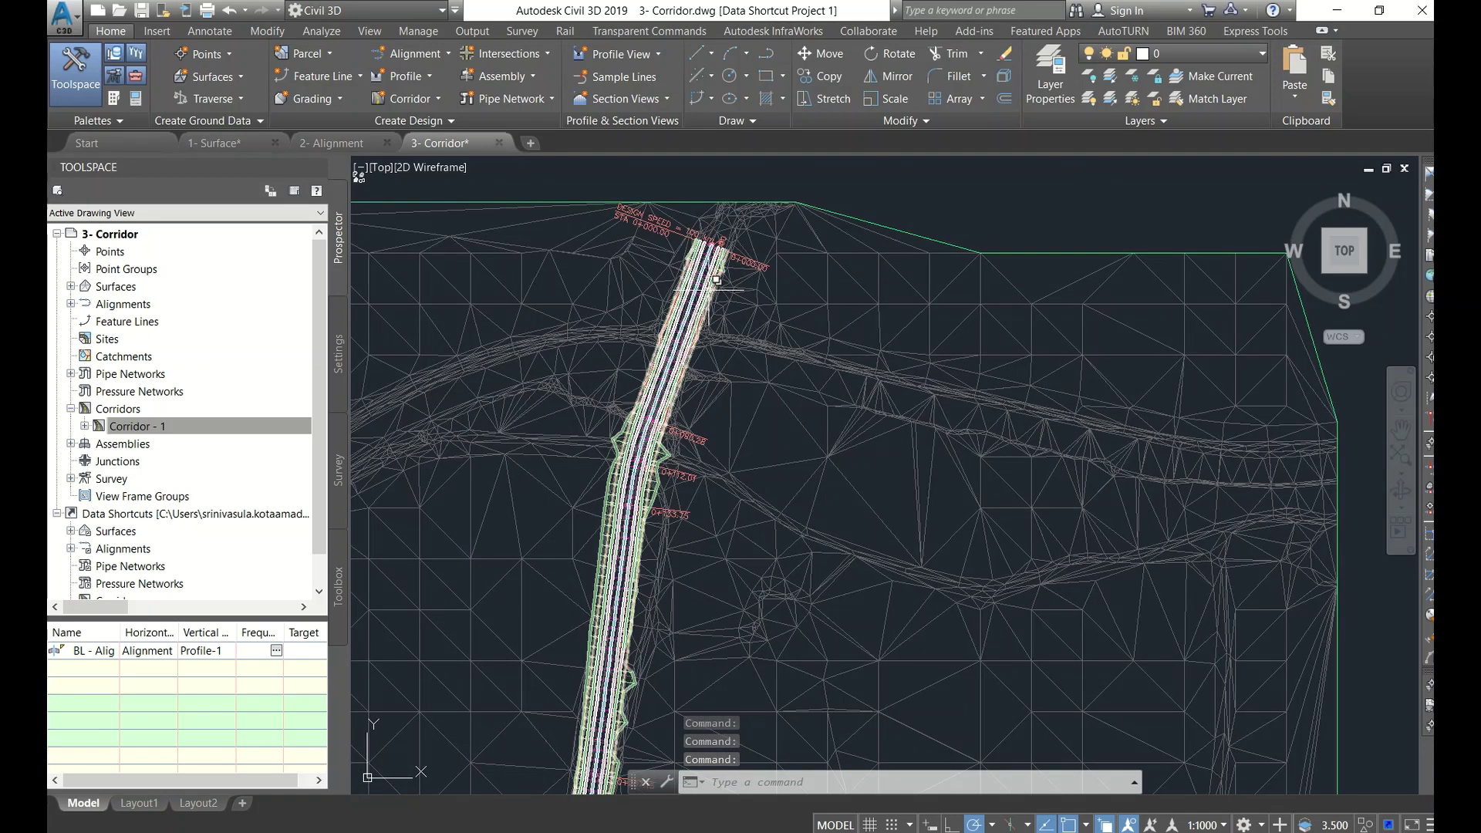
{"action": "scroll", "coordinate": [692, 360], "scroll_direction": "down", "scroll_amount": 7}
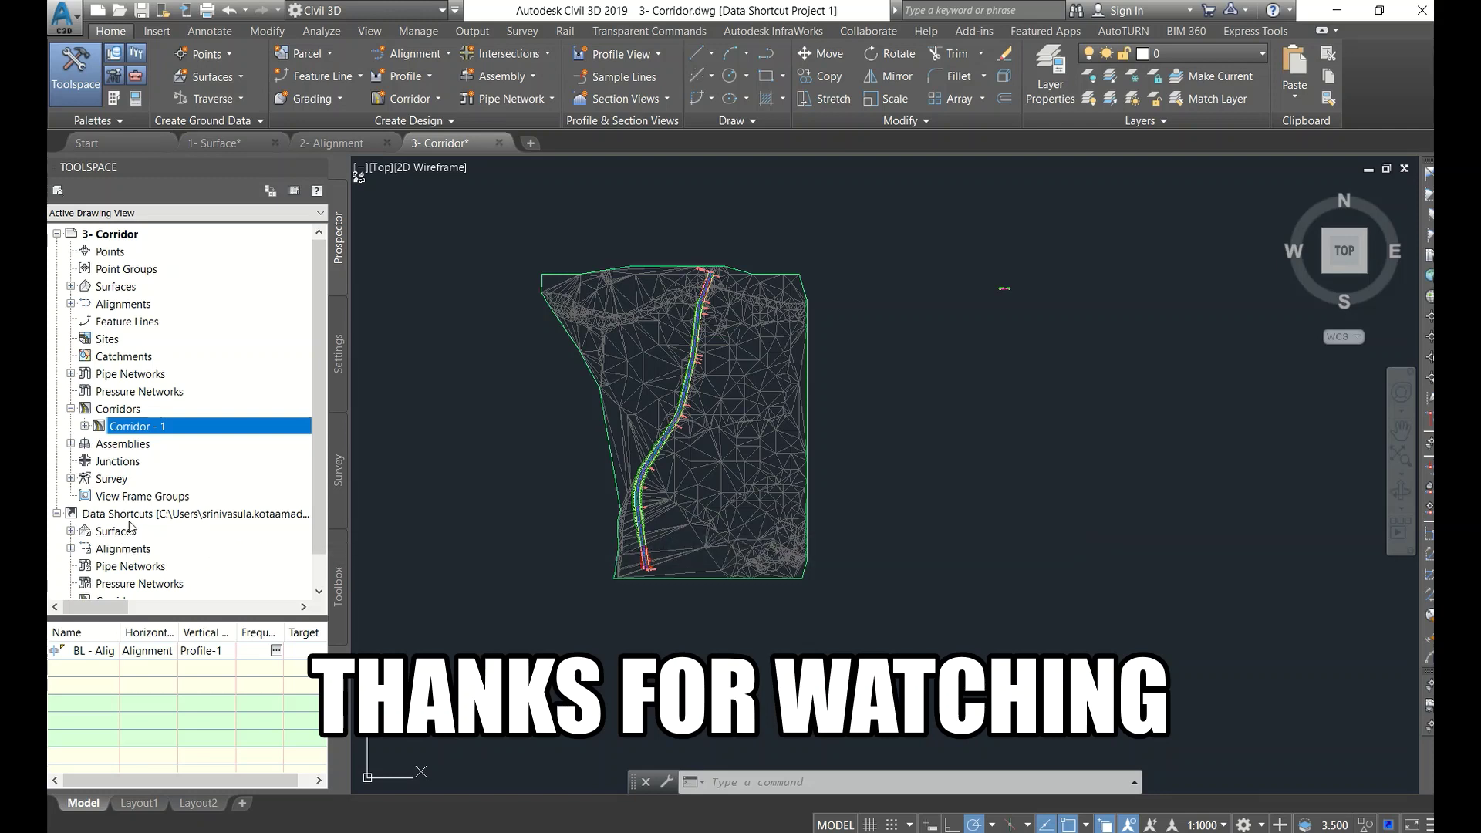
Step: Show the surfaces available as data shortcuts and open the list of external references for the corridor drawing
{"action": "left_click", "coordinate": [70, 532]}
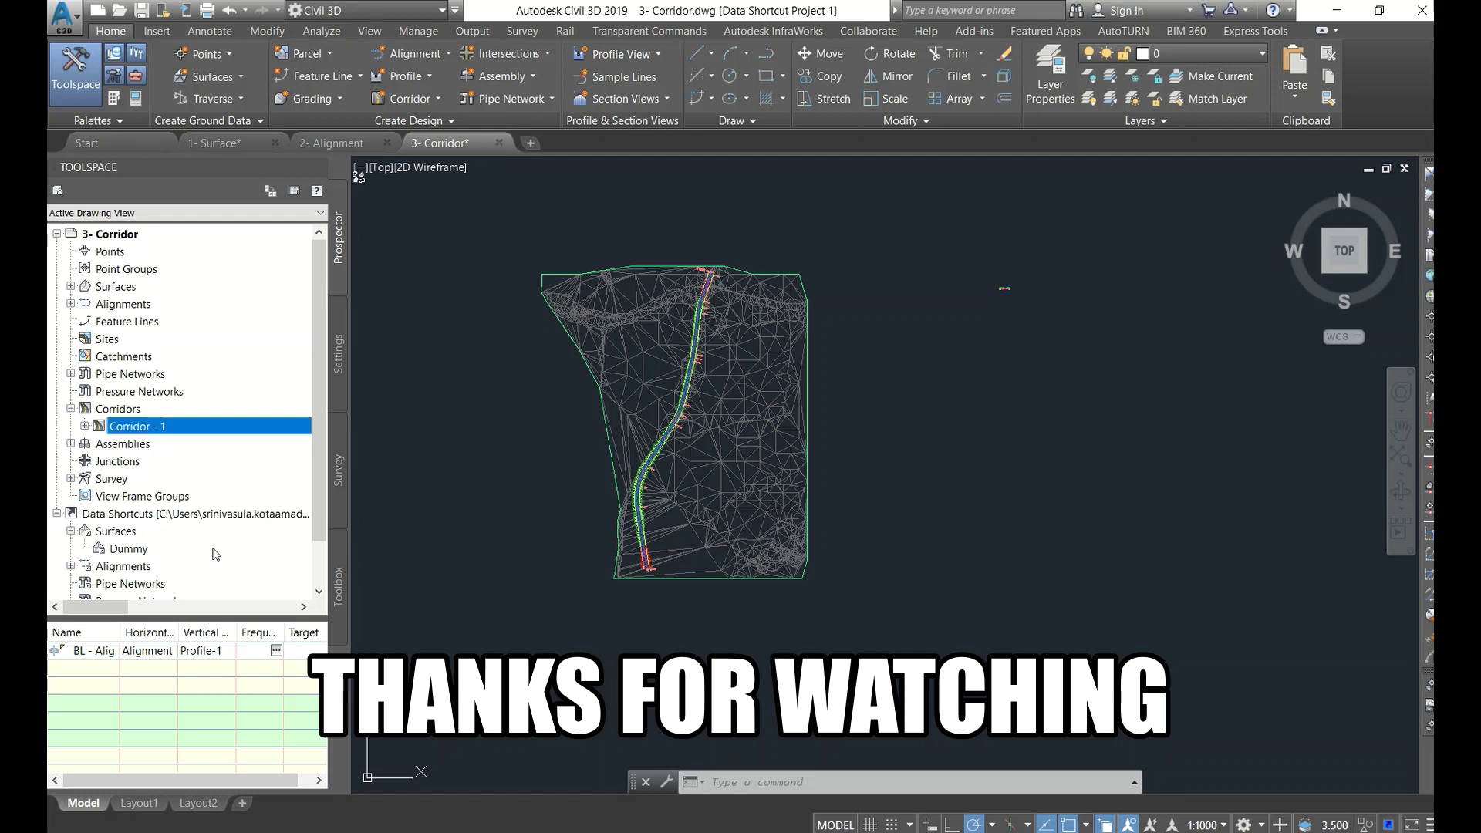
{"action": "type", "text": "xr"}
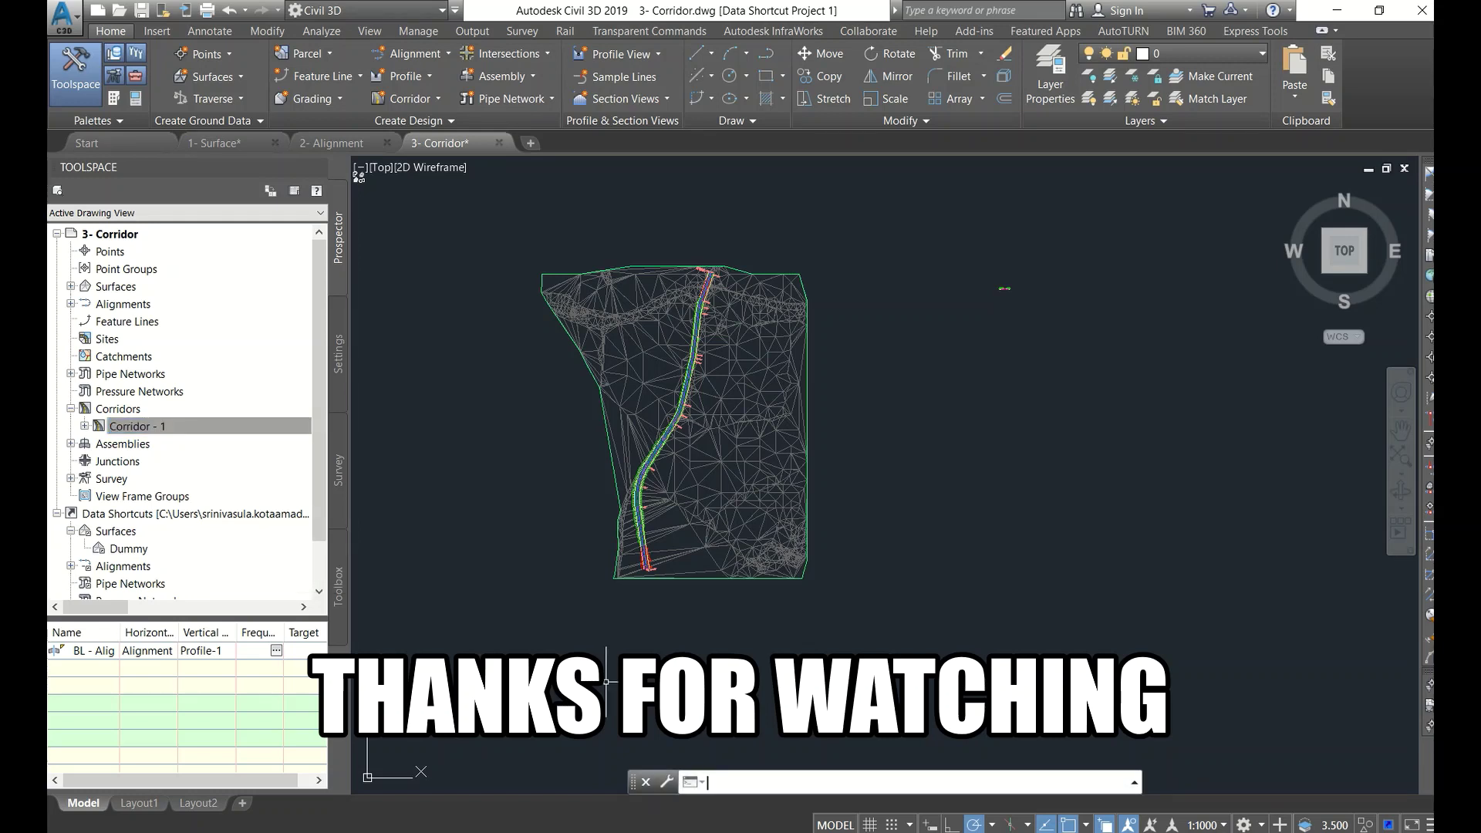
{"action": "key", "text": "Return"}
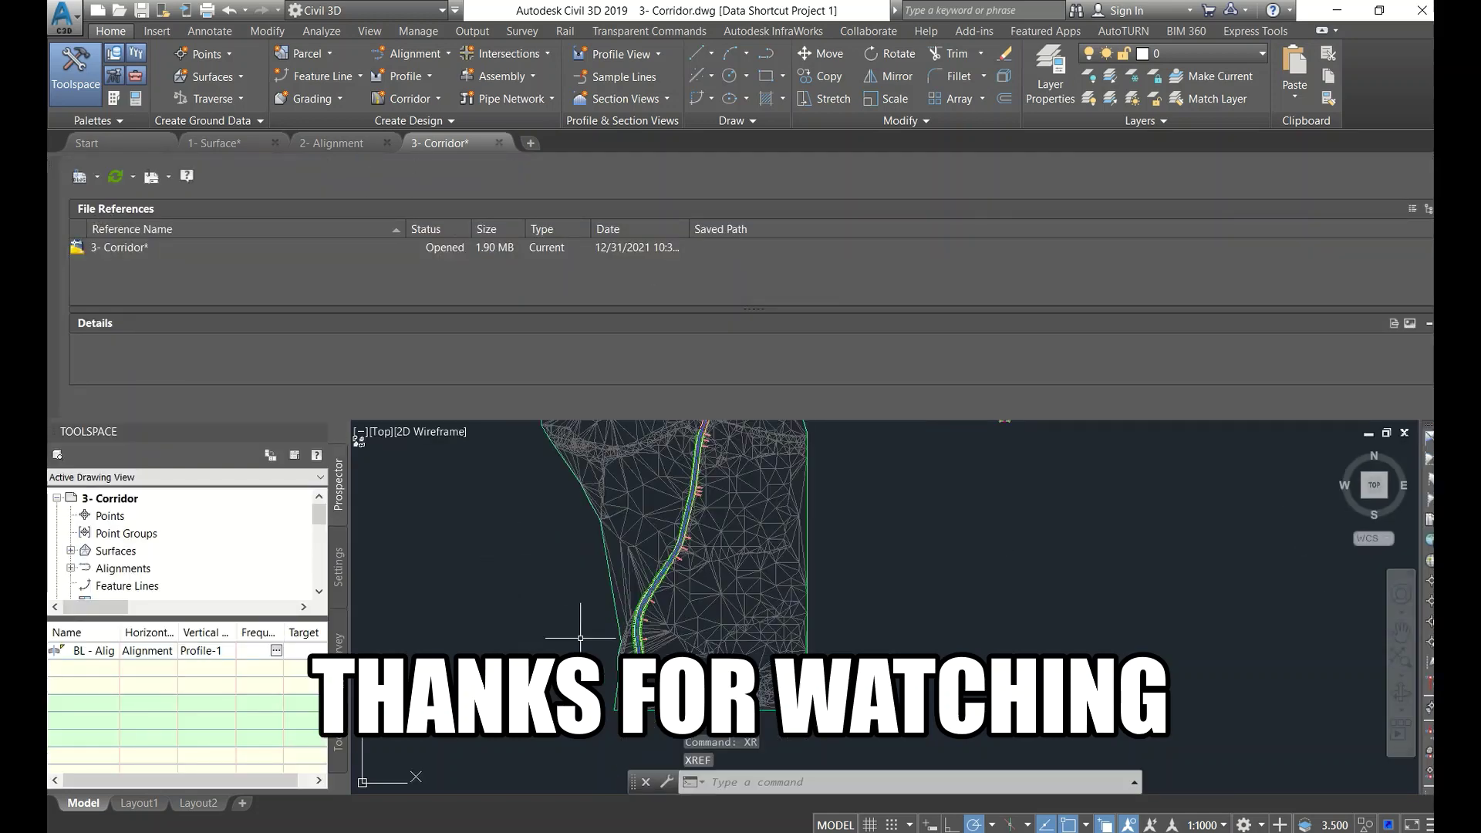
Step: Switch to 1-Terrain.dgn in OpenRoads Designer and turn on the triangles display of terrain model EB
{"action": "mouse_move", "coordinate": [877, 832]}
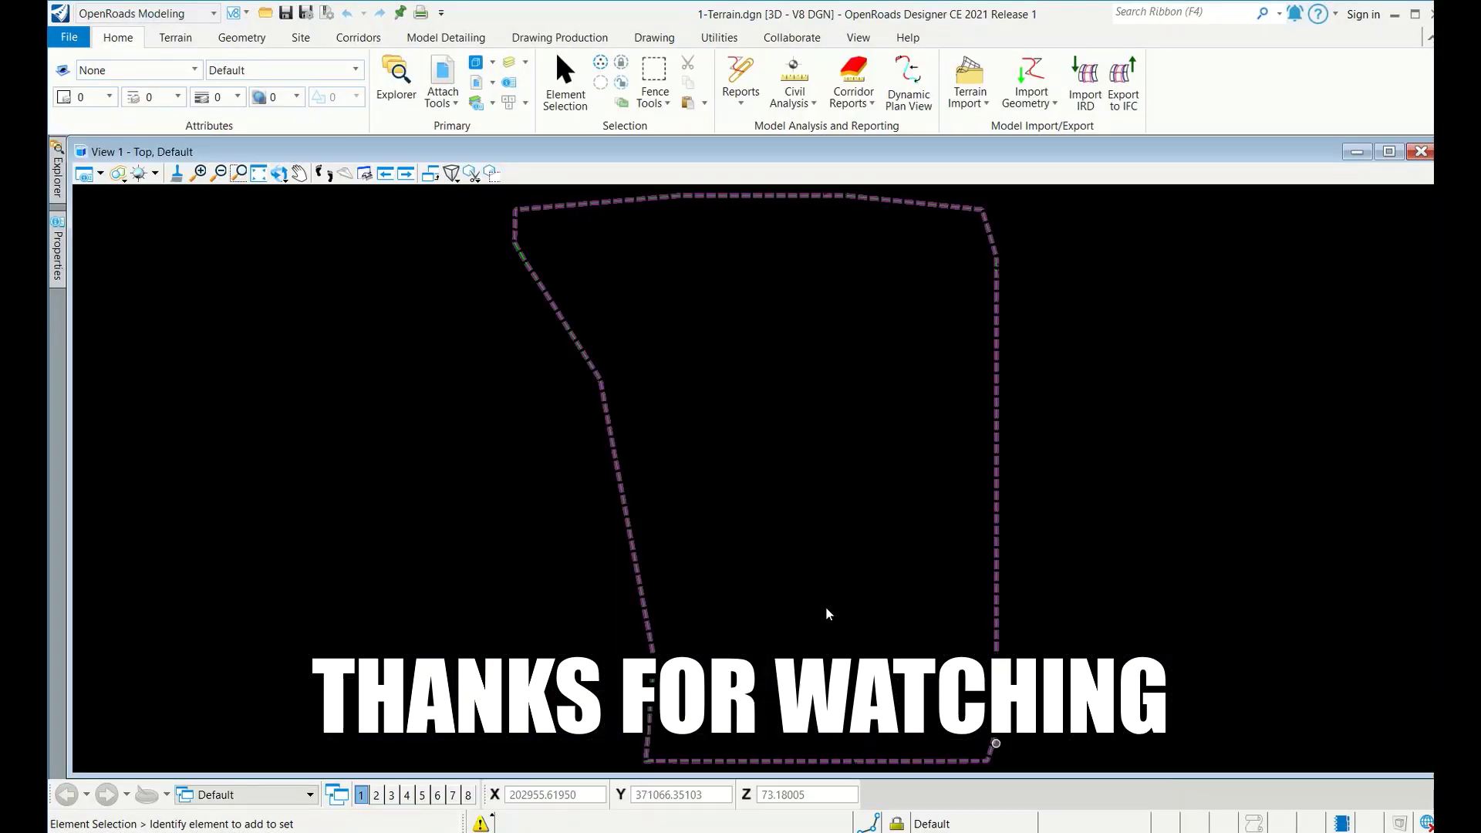
{"action": "scroll", "coordinate": [539, 358], "scroll_direction": "down", "scroll_amount": 4}
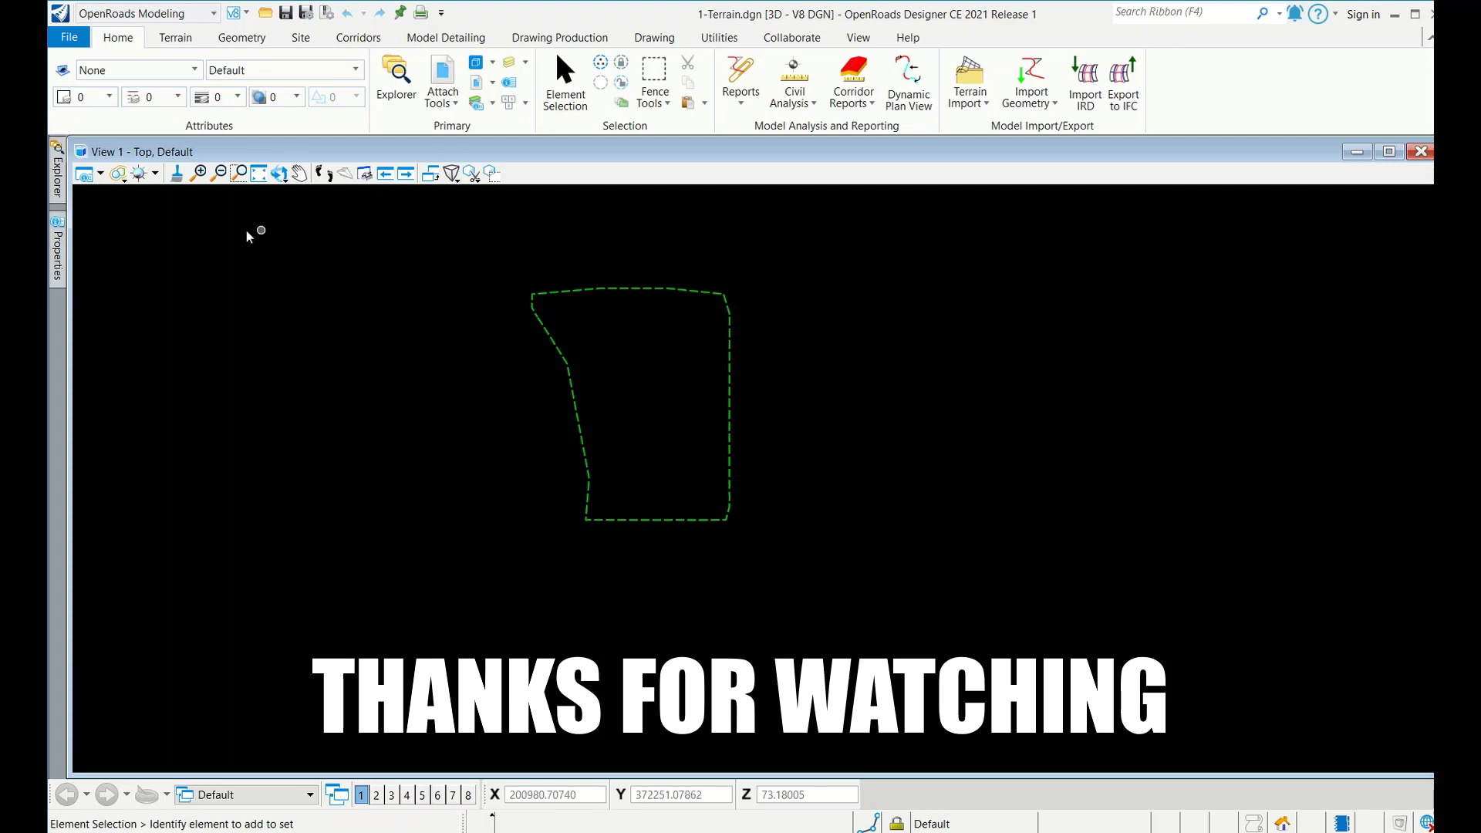
{"action": "left_click", "coordinate": [258, 173]}
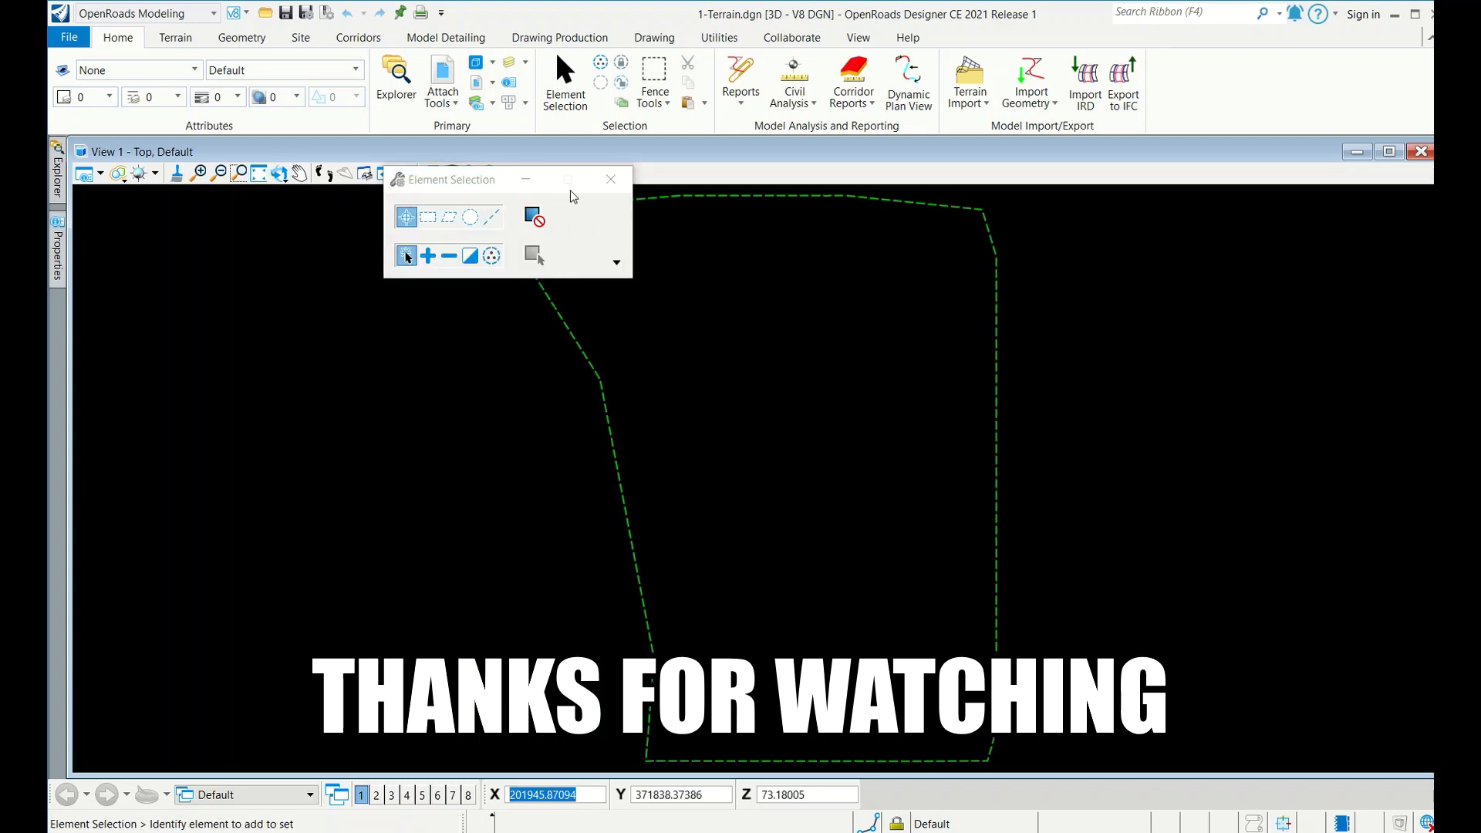
{"action": "left_click", "coordinate": [601, 386]}
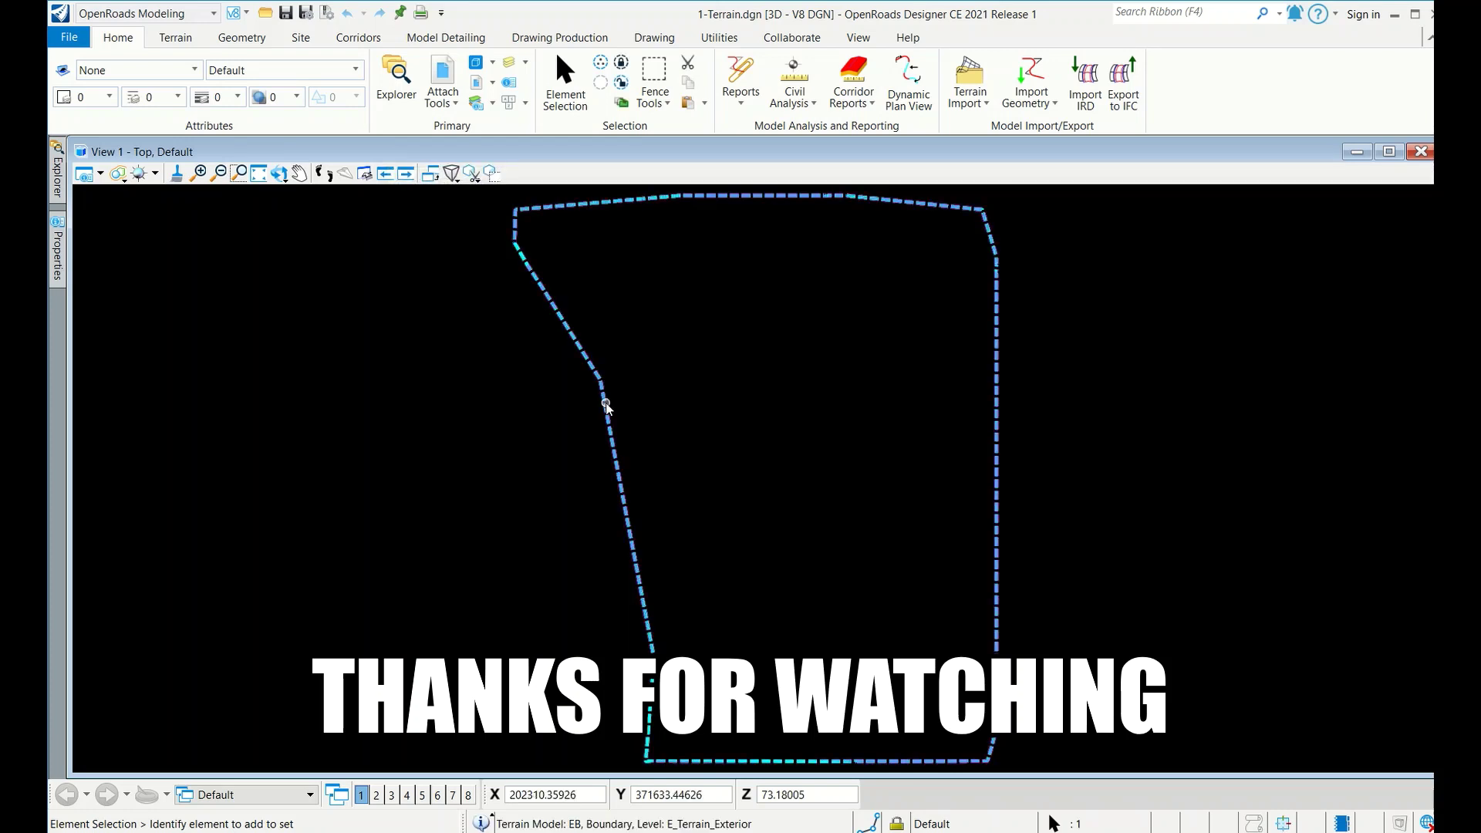
{"action": "mouse_move", "coordinate": [723, 432]}
{"action": "left_click", "coordinate": [929, 425]}
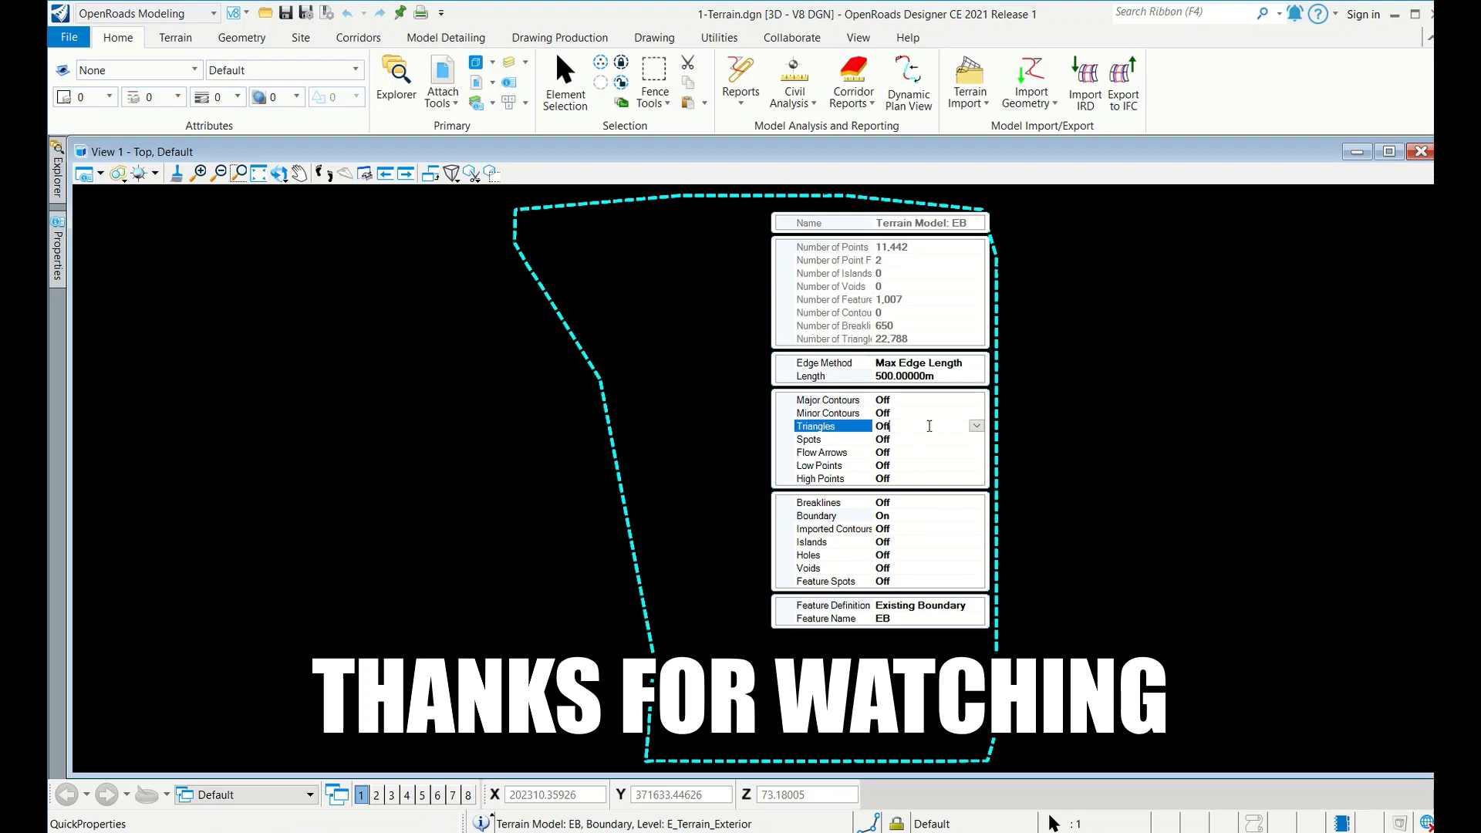
{"action": "left_click", "coordinate": [976, 425]}
{"action": "left_click", "coordinate": [887, 452]}
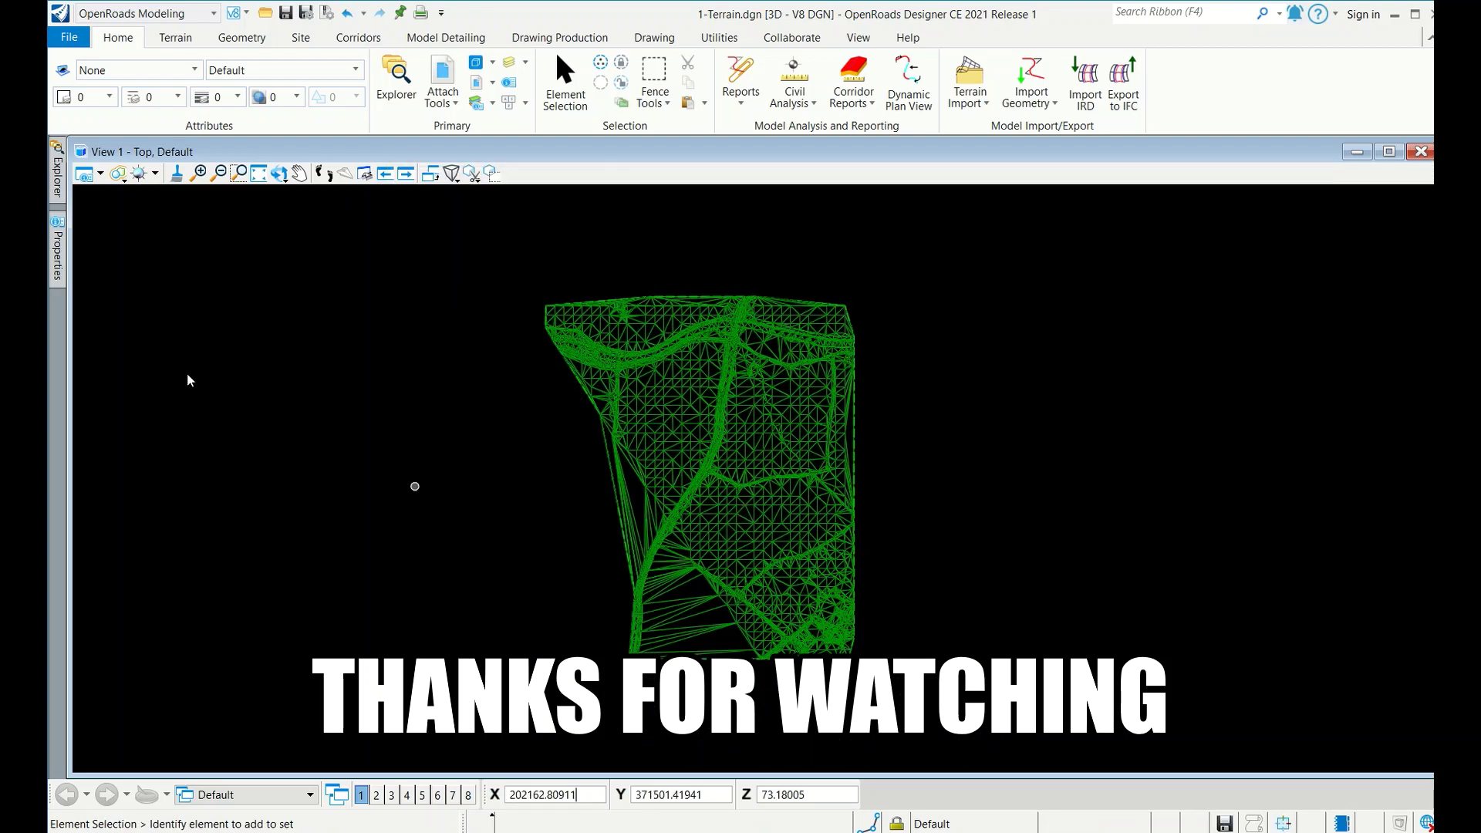
Step: Display the attached 202000_371000.dwg reference and review the for Terrain filter group with its Lines and Points filters
{"action": "left_click", "coordinate": [442, 81]}
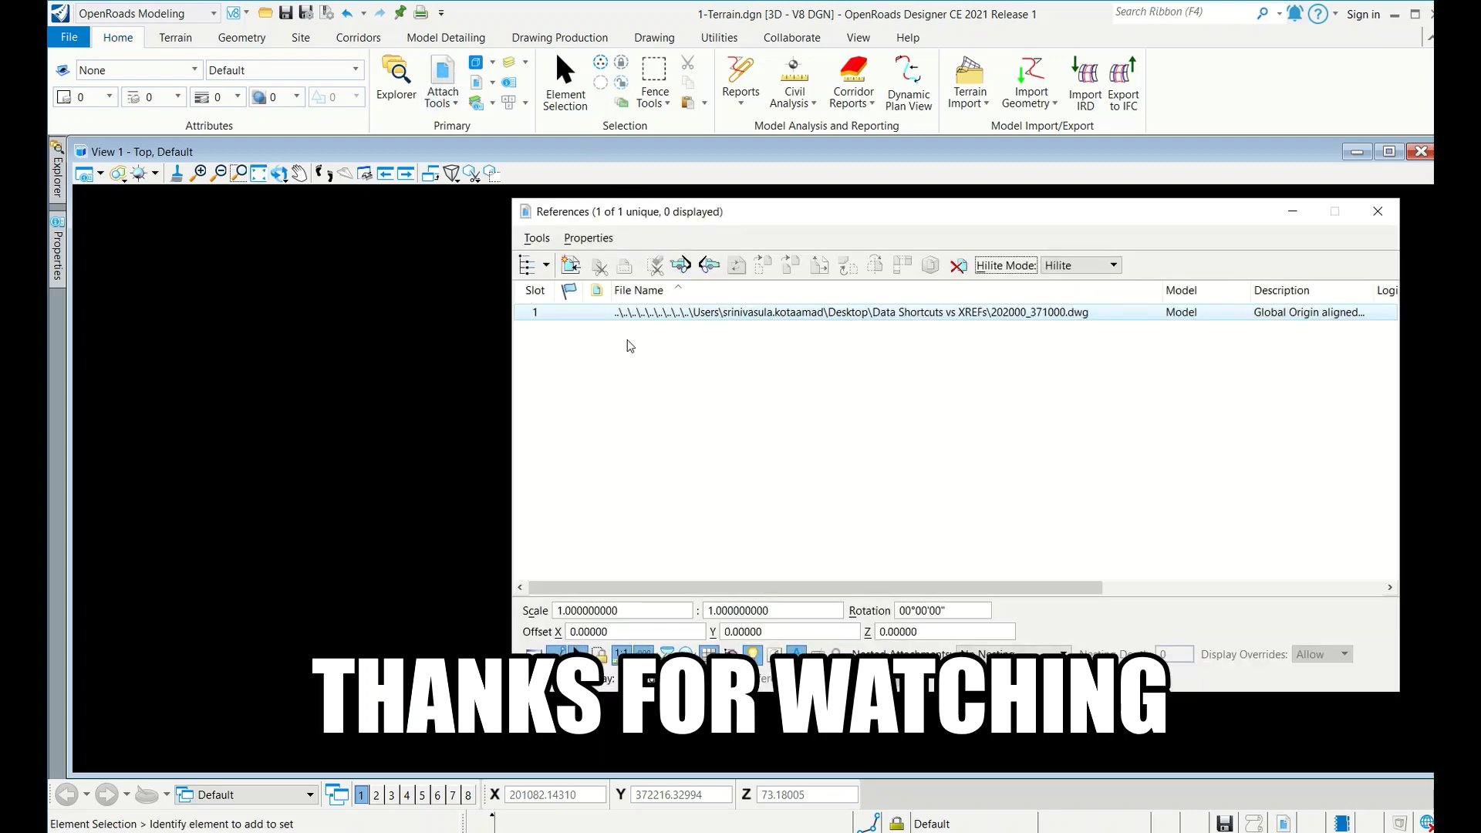
{"action": "left_click", "coordinate": [1378, 211]}
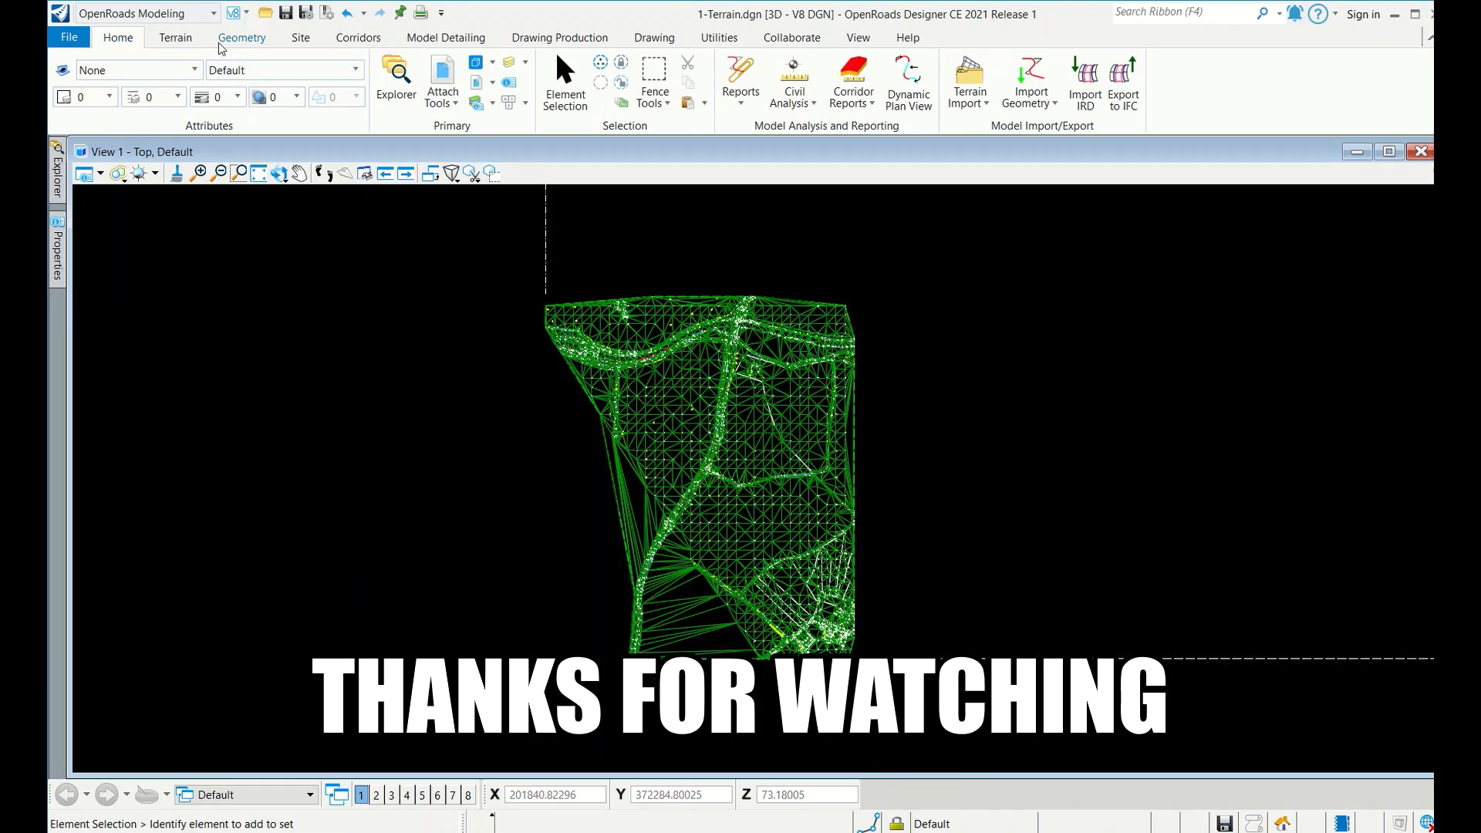
{"action": "left_click", "coordinate": [197, 47]}
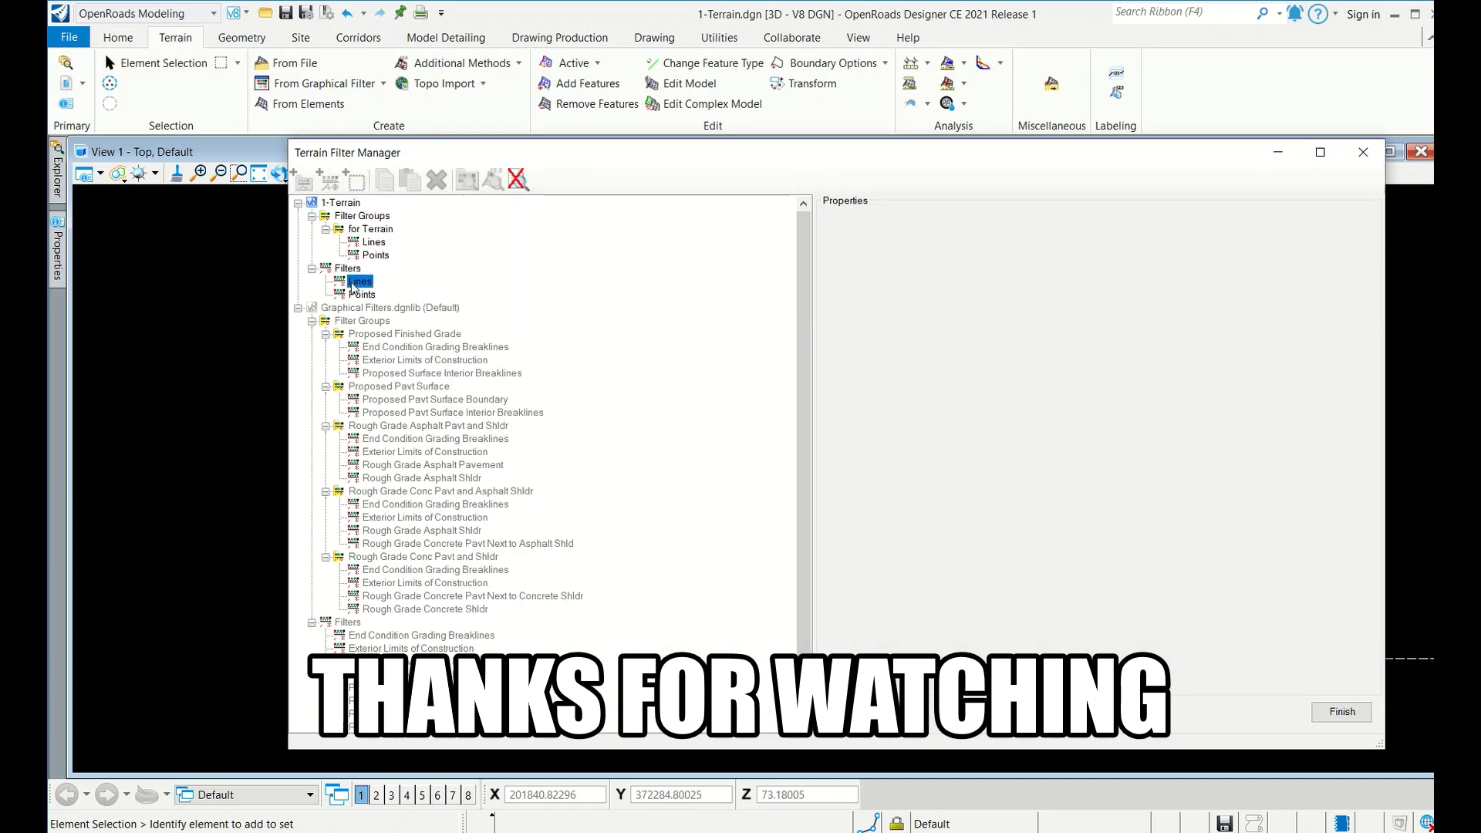
{"action": "left_click", "coordinate": [363, 294]}
{"action": "left_click", "coordinate": [374, 228]}
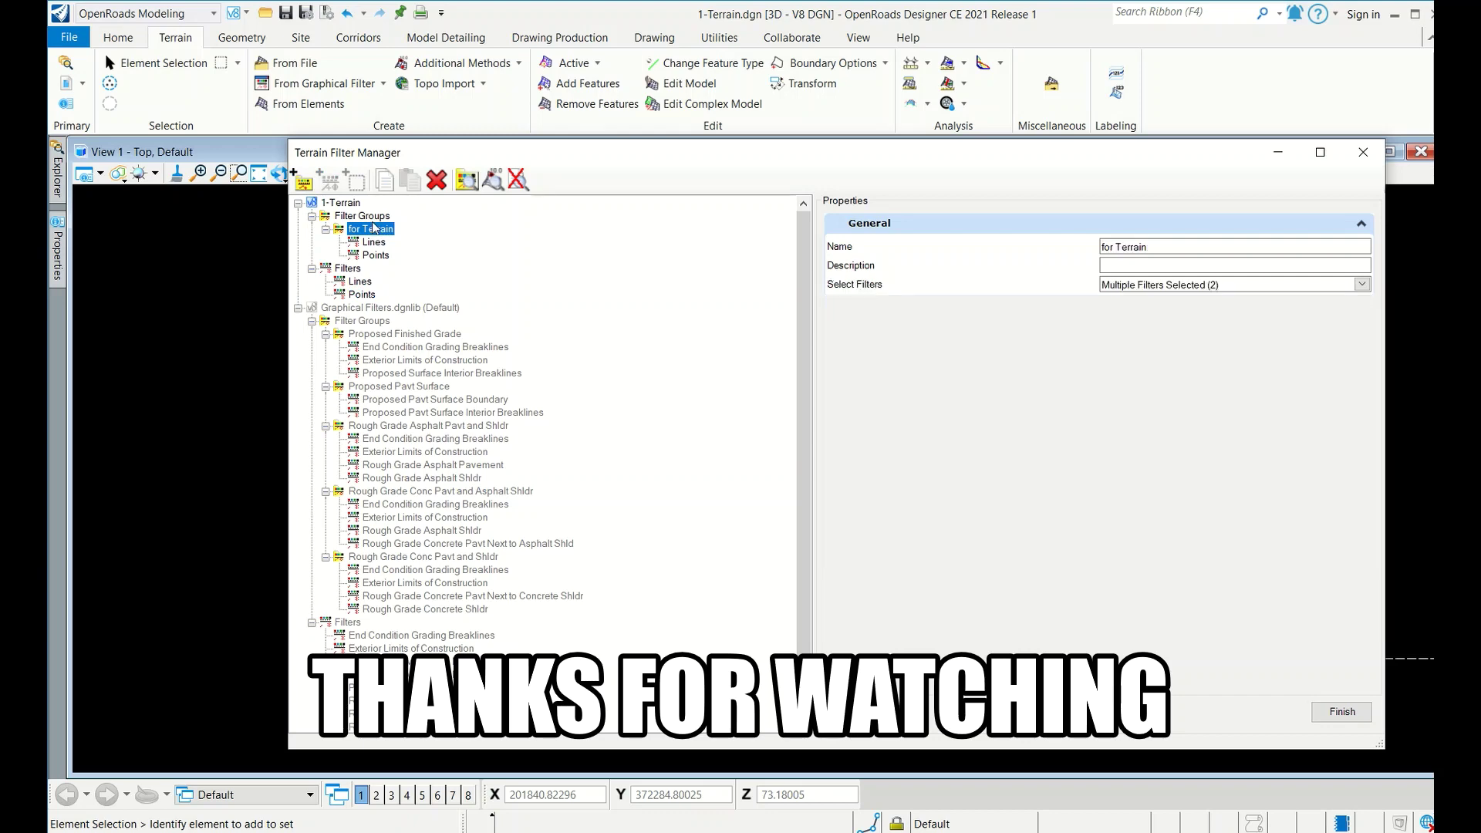
{"action": "left_click", "coordinate": [1364, 152]}
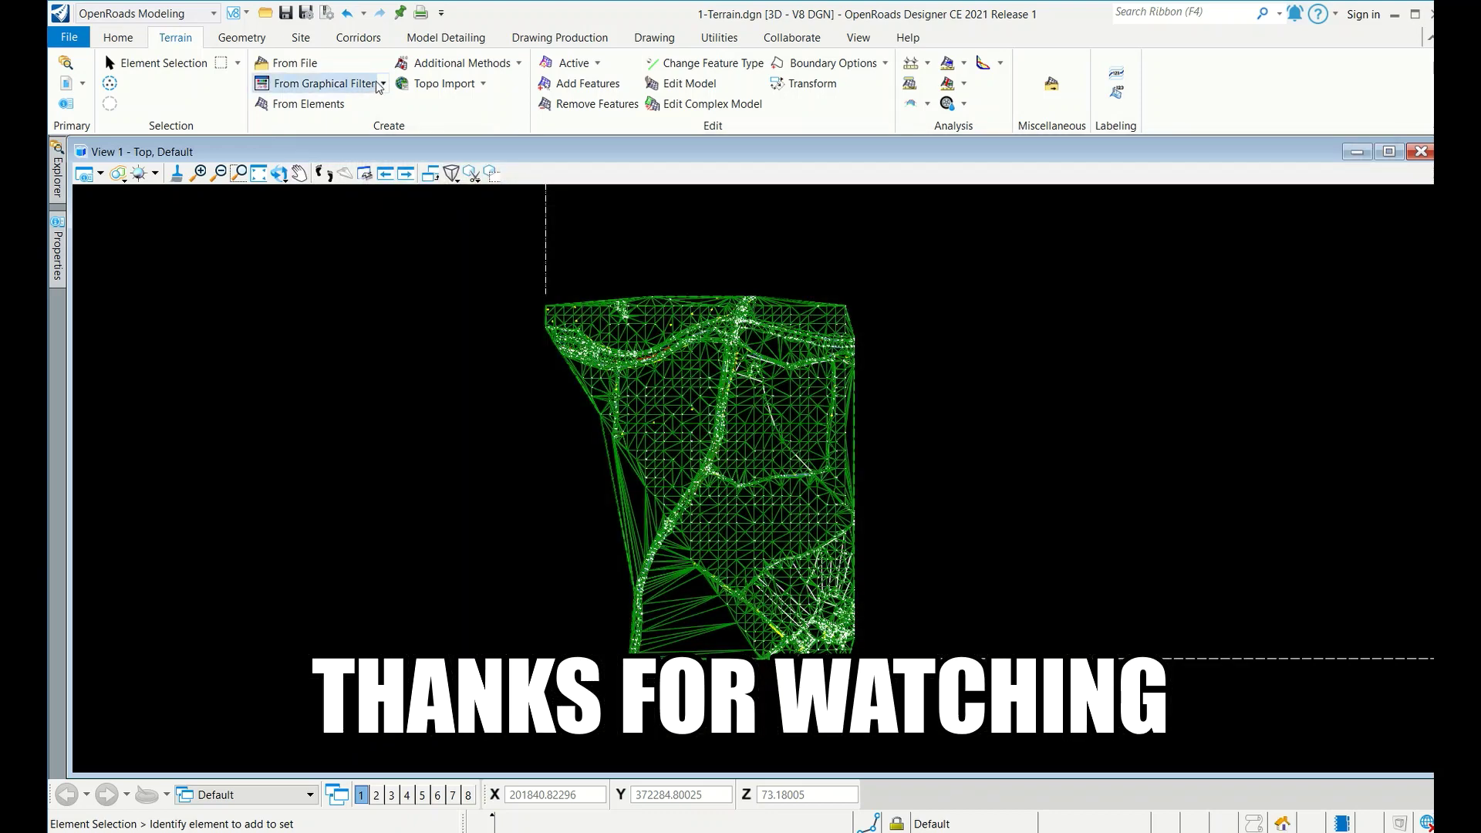
{"action": "left_click", "coordinate": [384, 87]}
{"action": "left_click", "coordinate": [341, 109]}
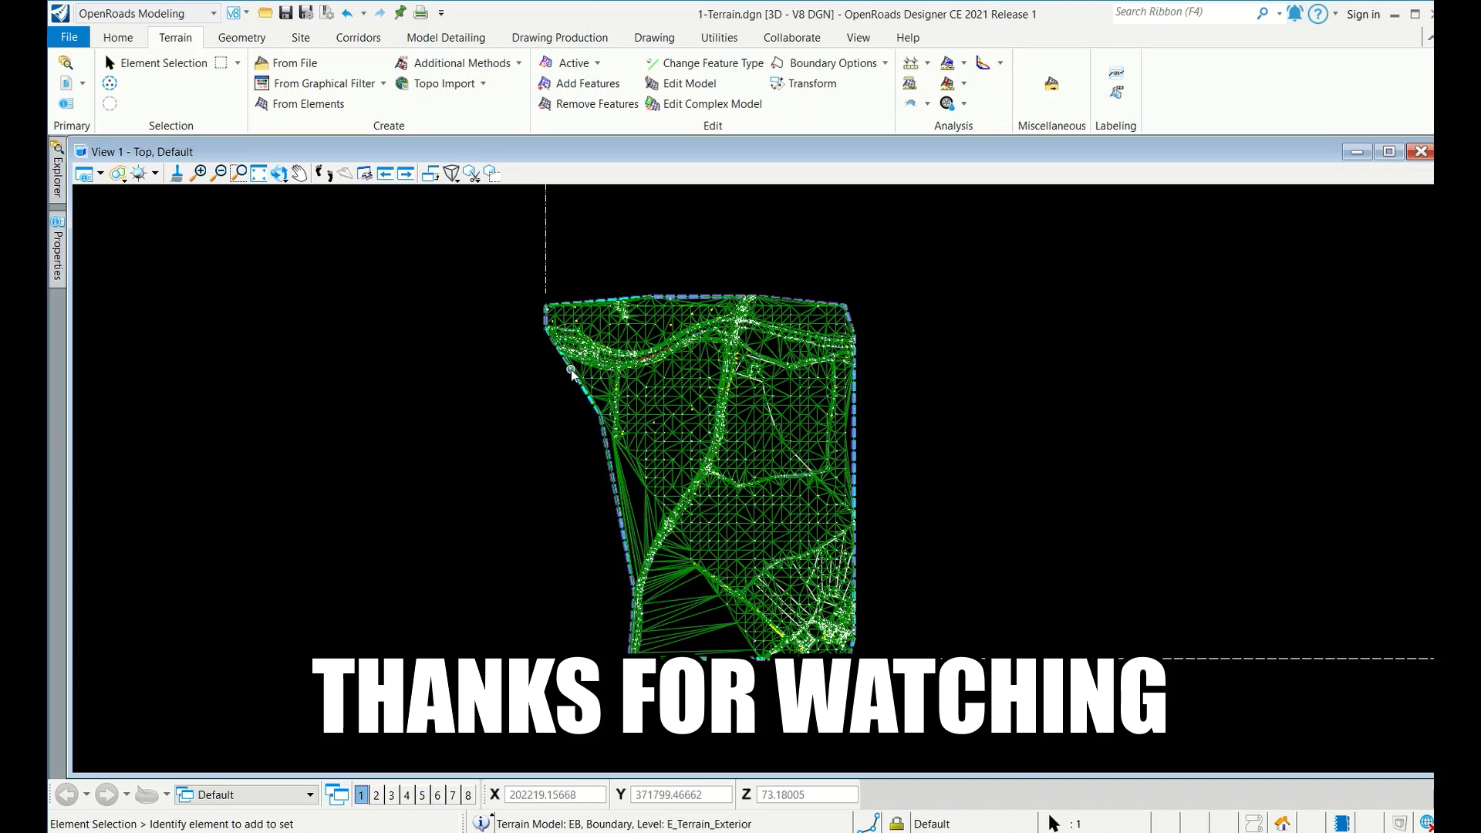
Step: Update terrain model EB from its source, the graphic filter group for Terrain
{"action": "left_click", "coordinate": [572, 373]}
{"action": "left_click", "coordinate": [696, 366]}
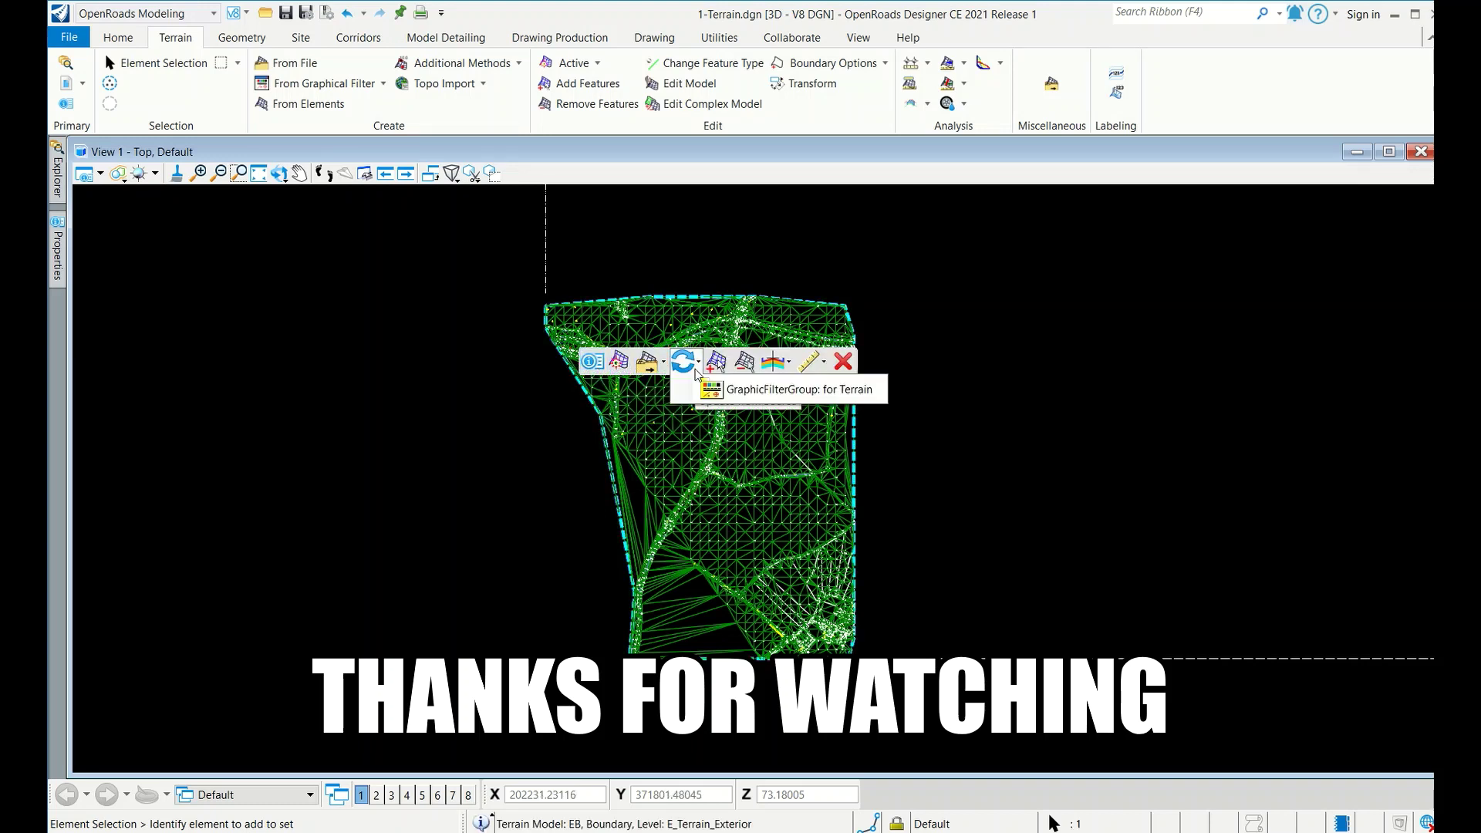
{"action": "left_click", "coordinate": [713, 390]}
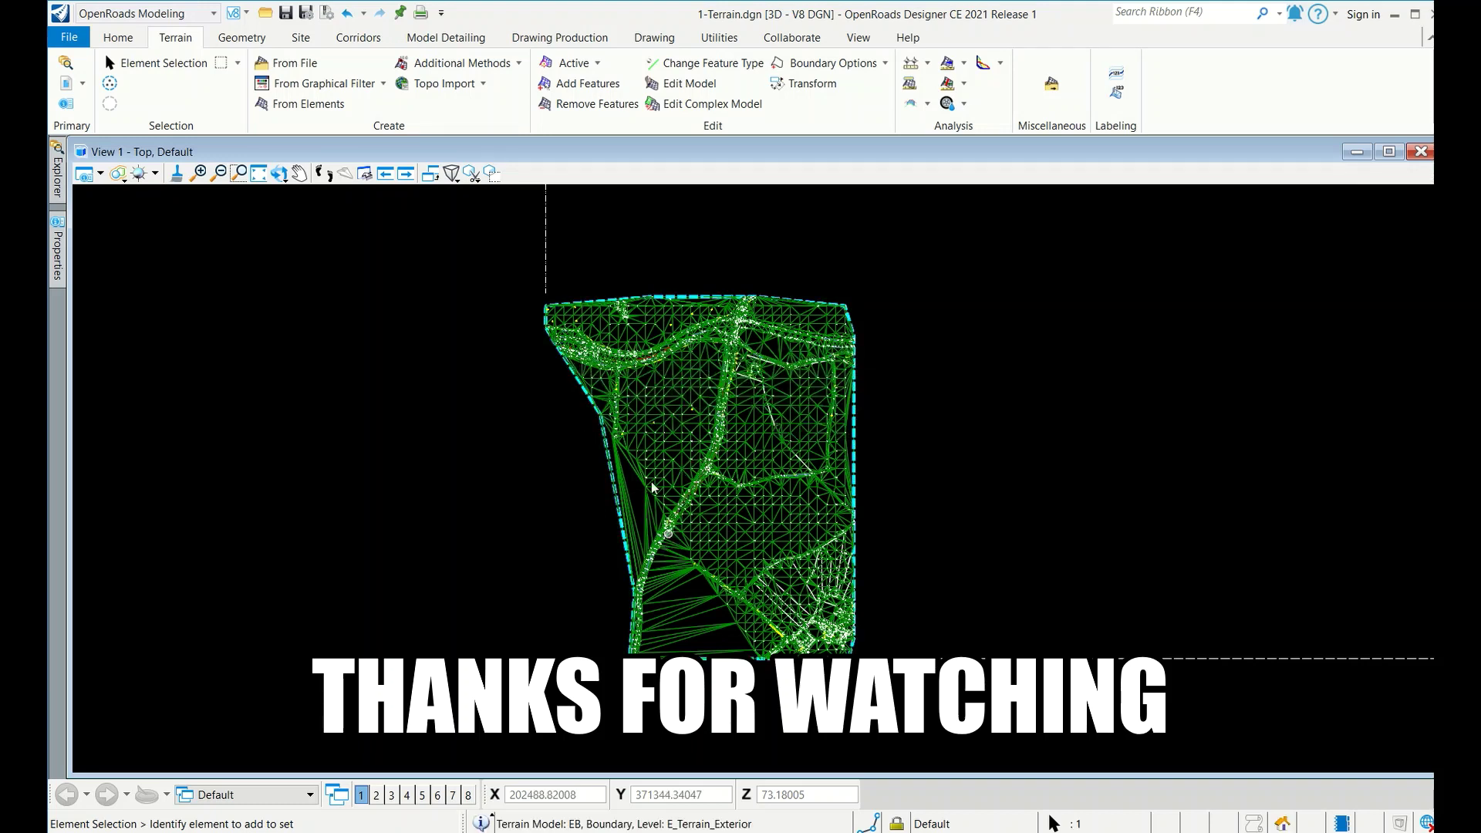
{"action": "left_click", "coordinate": [573, 373]}
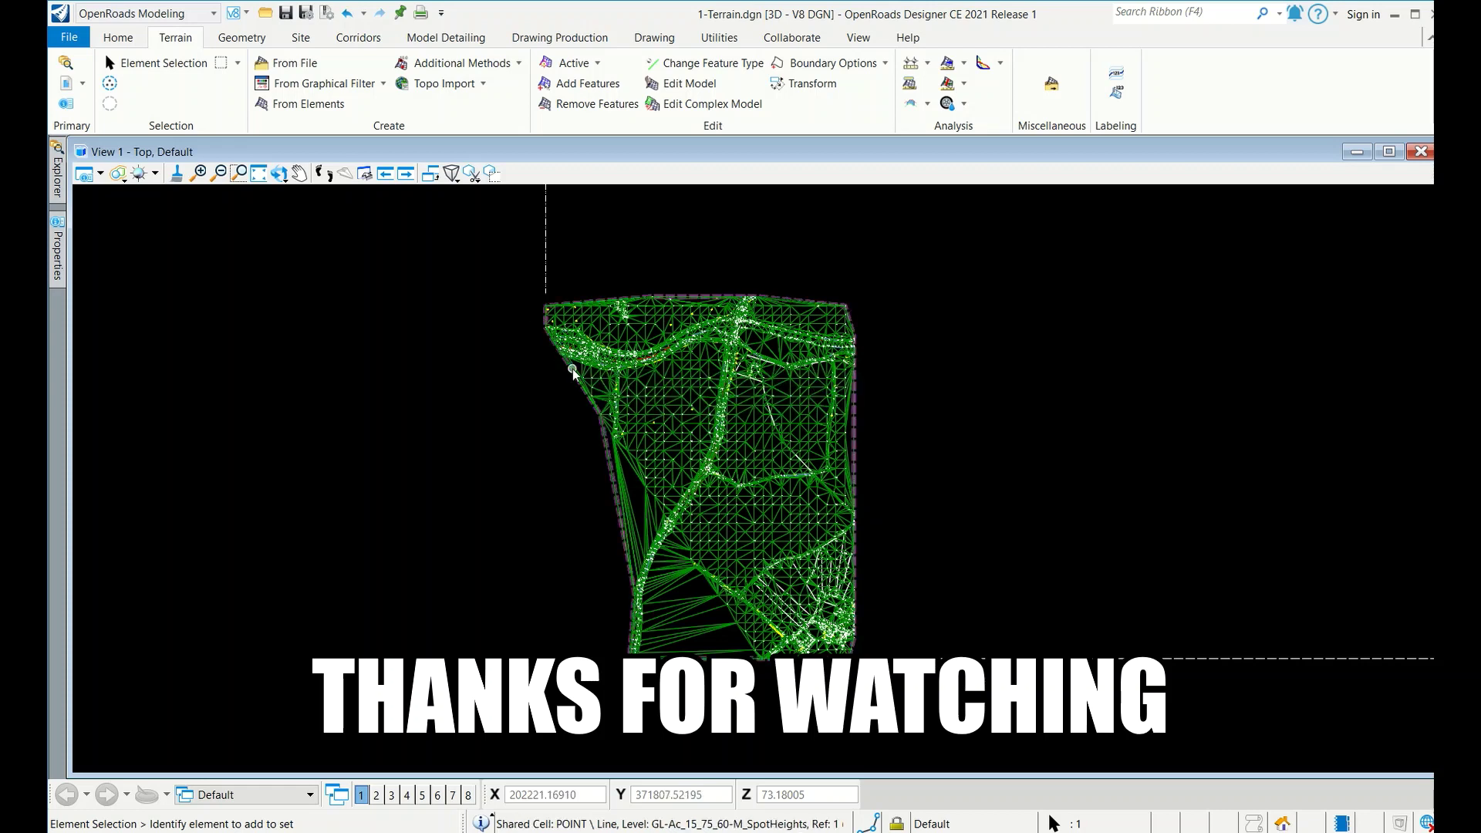
{"action": "left_click", "coordinate": [572, 373]}
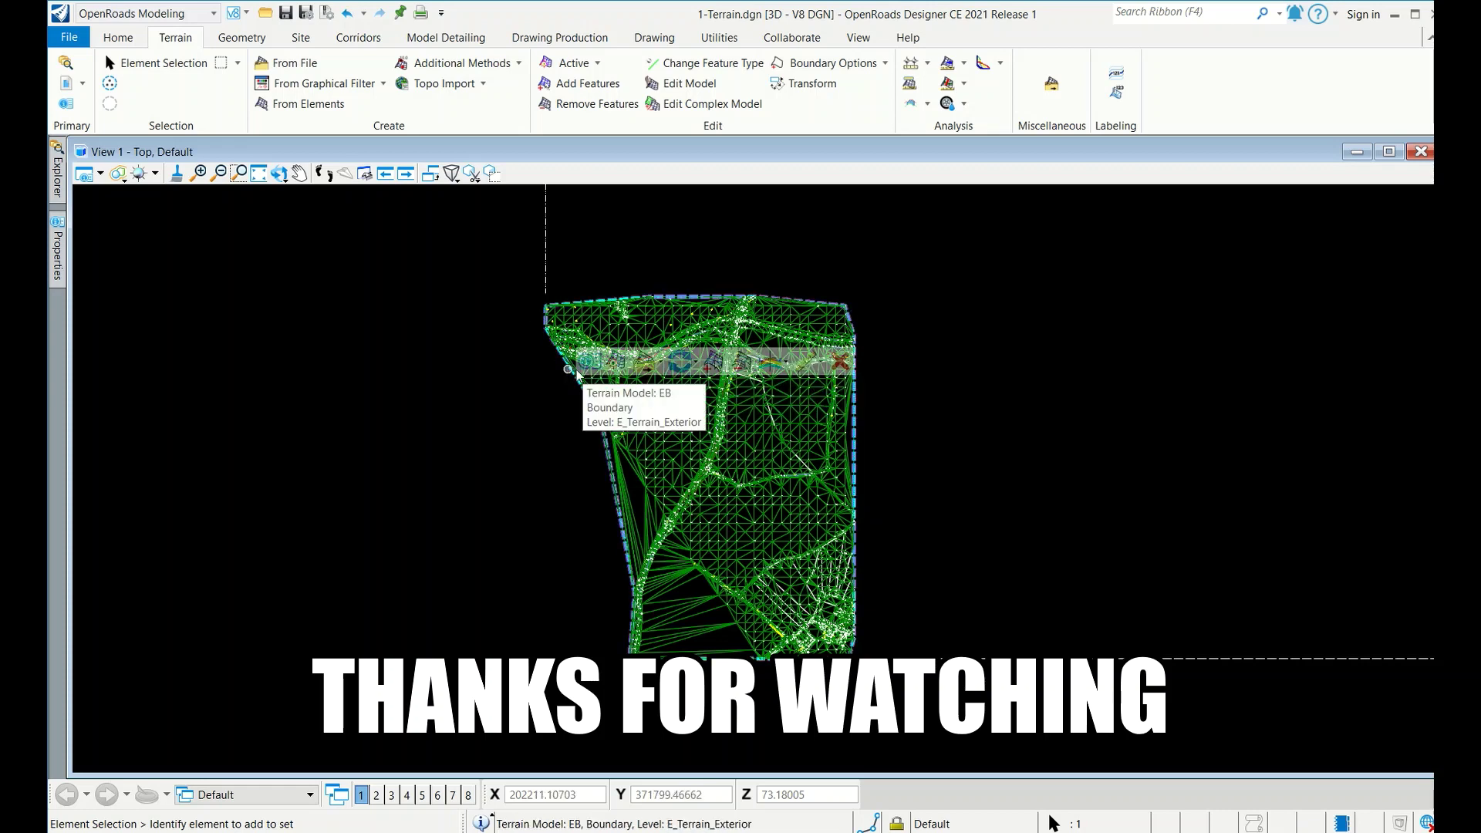
{"action": "left_click", "coordinate": [681, 361]}
{"action": "left_click", "coordinate": [768, 391]}
Step: Check the terrain's extents and save the 1-Terrain file together with its settings
{"action": "scroll", "coordinate": [386, 351], "scroll_direction": "down", "scroll_amount": 3}
{"action": "scroll", "coordinate": [485, 424], "scroll_direction": "up", "scroll_amount": 2}
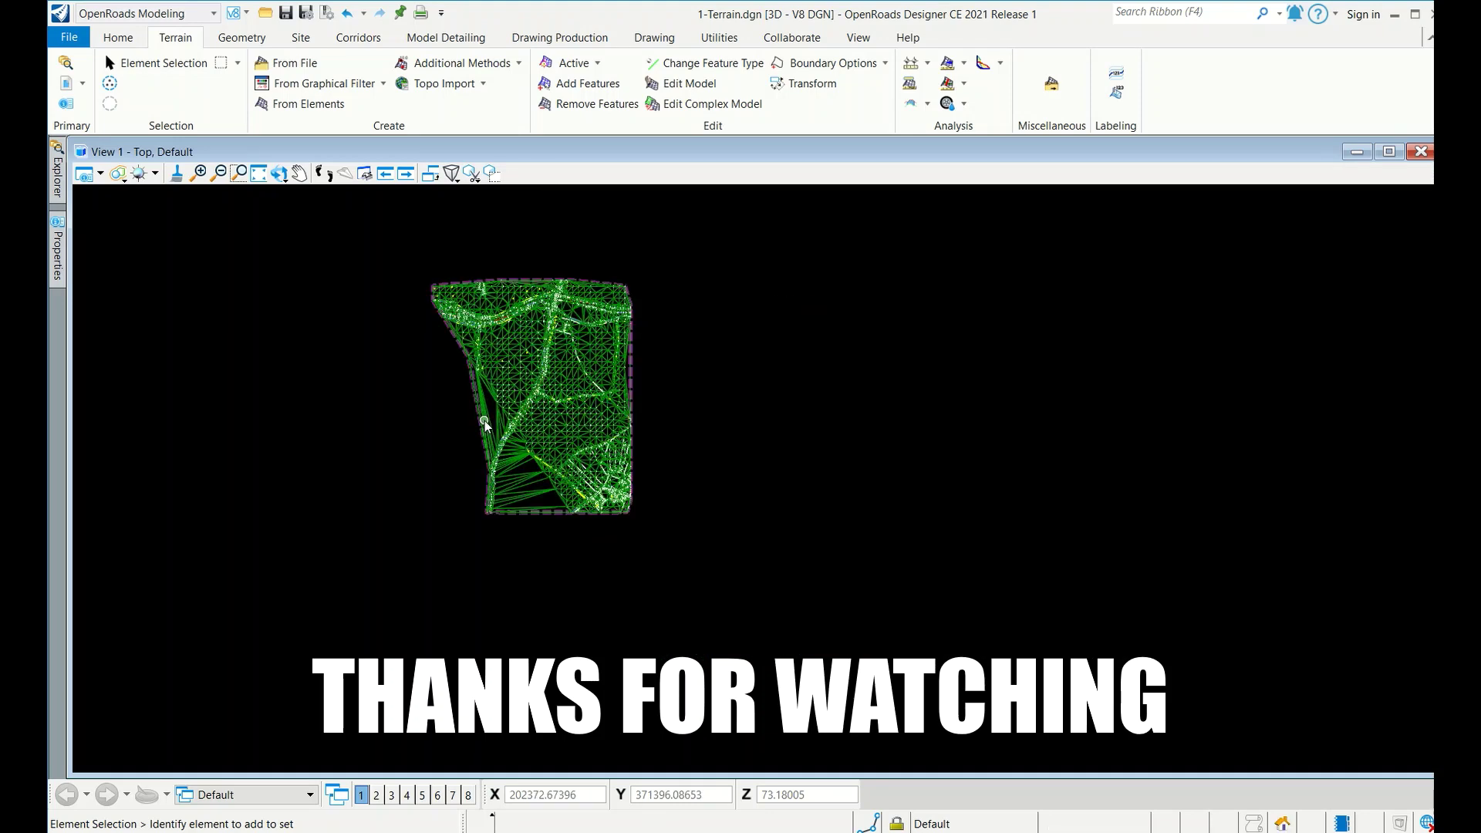
{"action": "scroll", "coordinate": [484, 424], "scroll_direction": "up", "scroll_amount": 1}
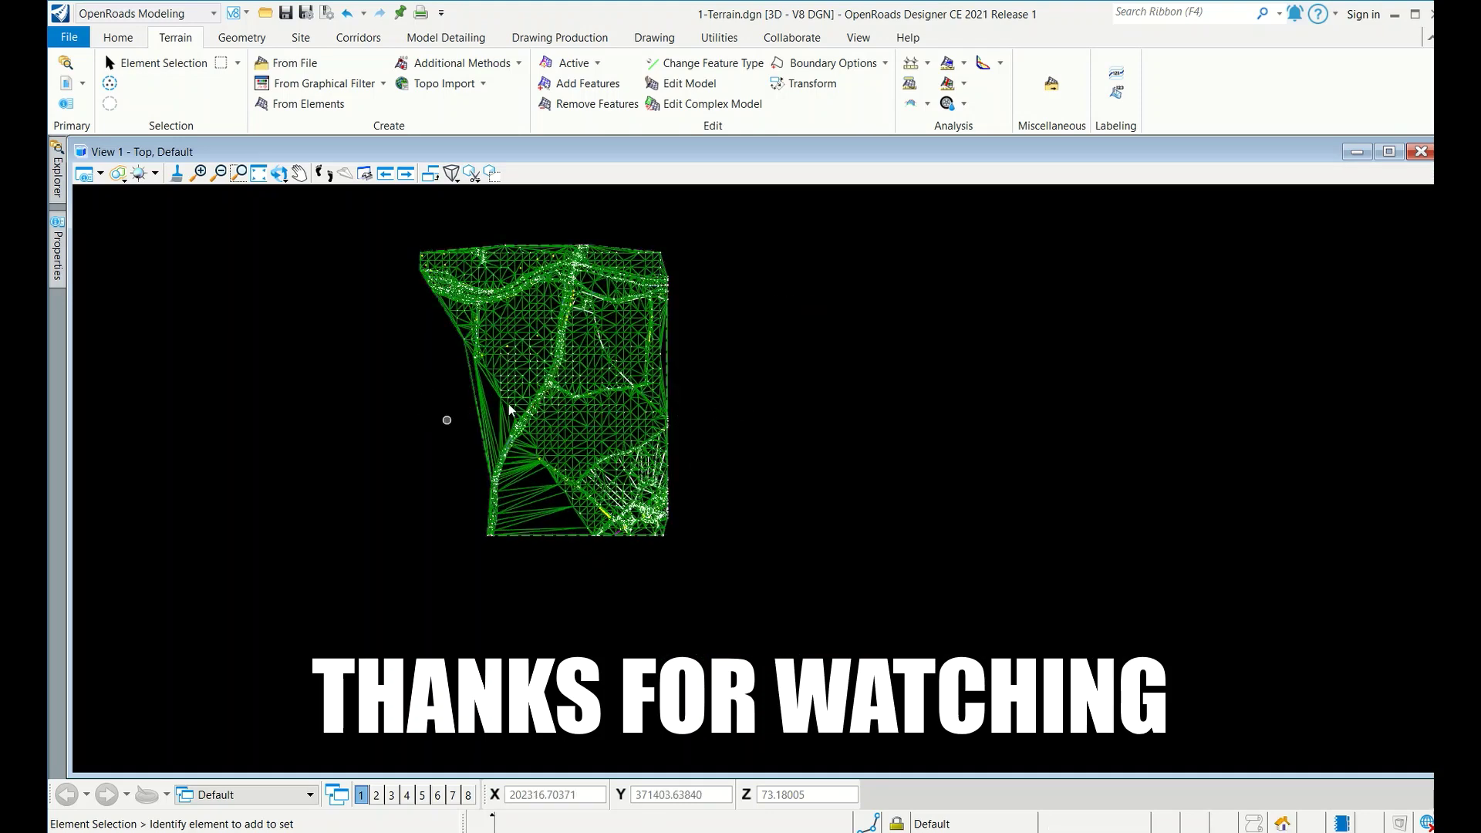
{"action": "left_click", "coordinate": [286, 13]}
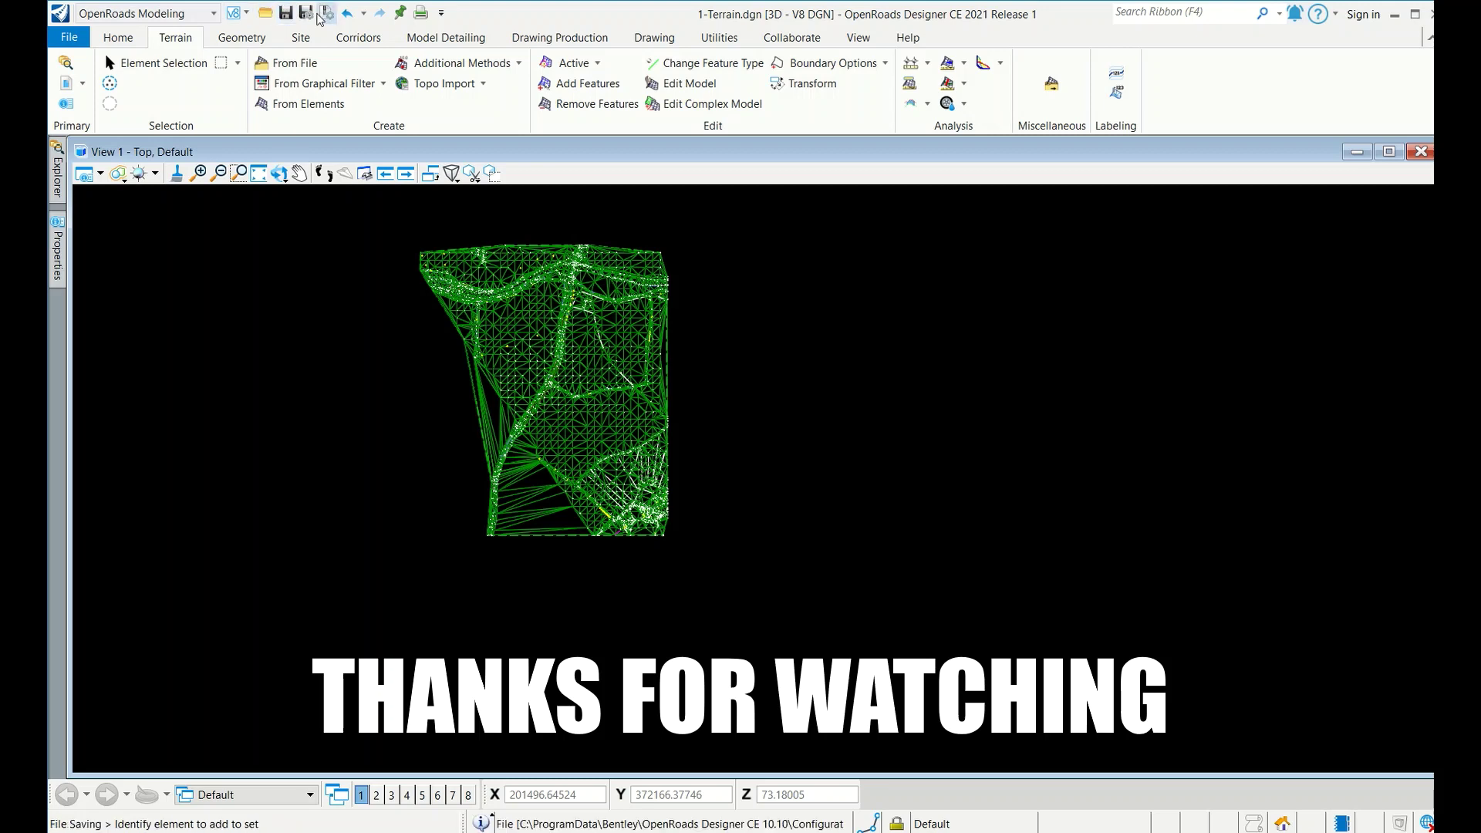
{"action": "left_click", "coordinate": [345, 172]}
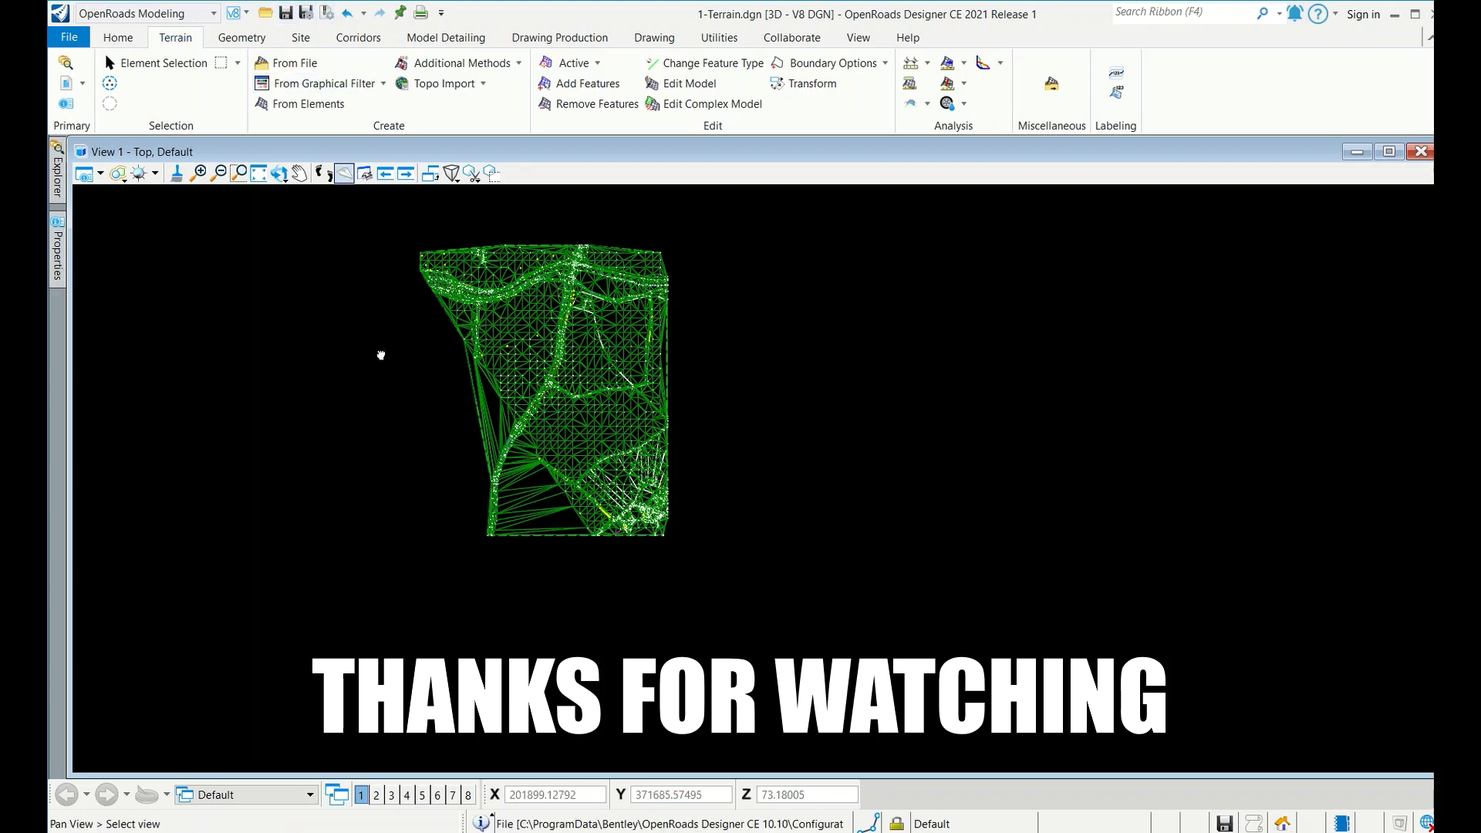
{"action": "left_click", "coordinate": [386, 402]}
{"action": "left_click", "coordinate": [609, 179]}
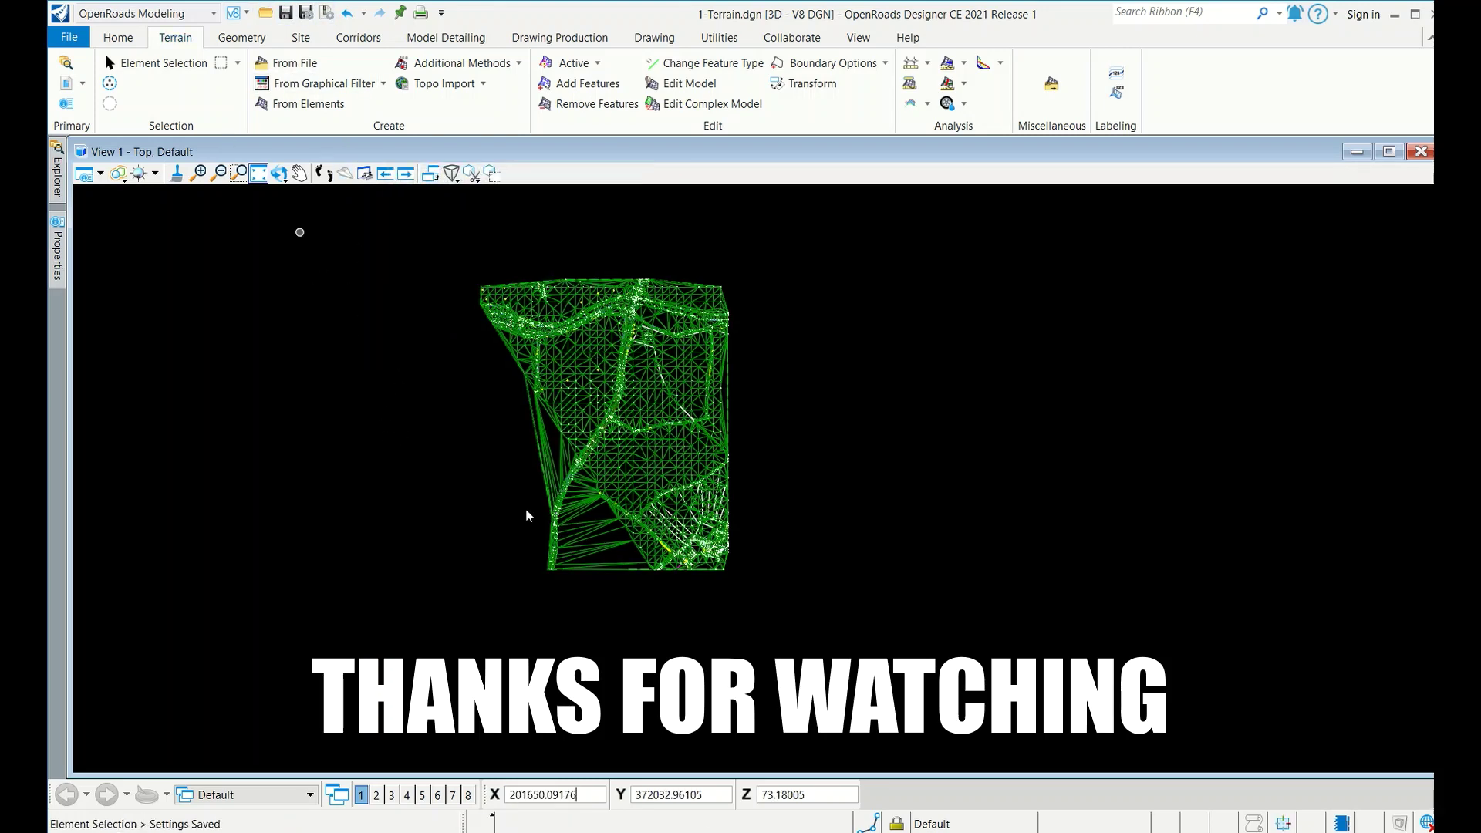
Step: Switch to 2- Alignment.dgn, reload its 1-Terrain.dgn reference, and close the references dialog
{"action": "left_click", "coordinate": [677, 783]}
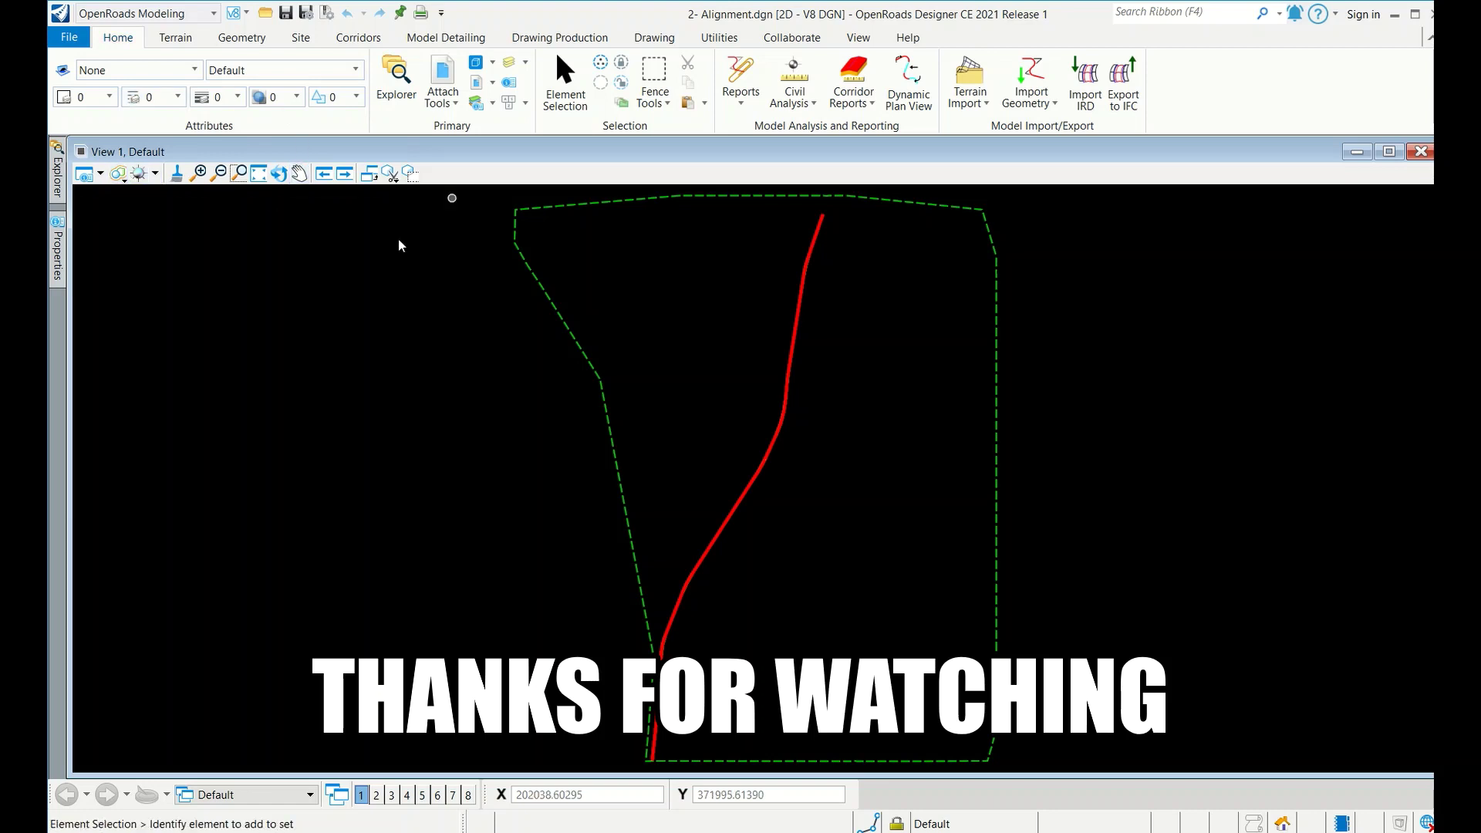
{"action": "left_click", "coordinate": [442, 77]}
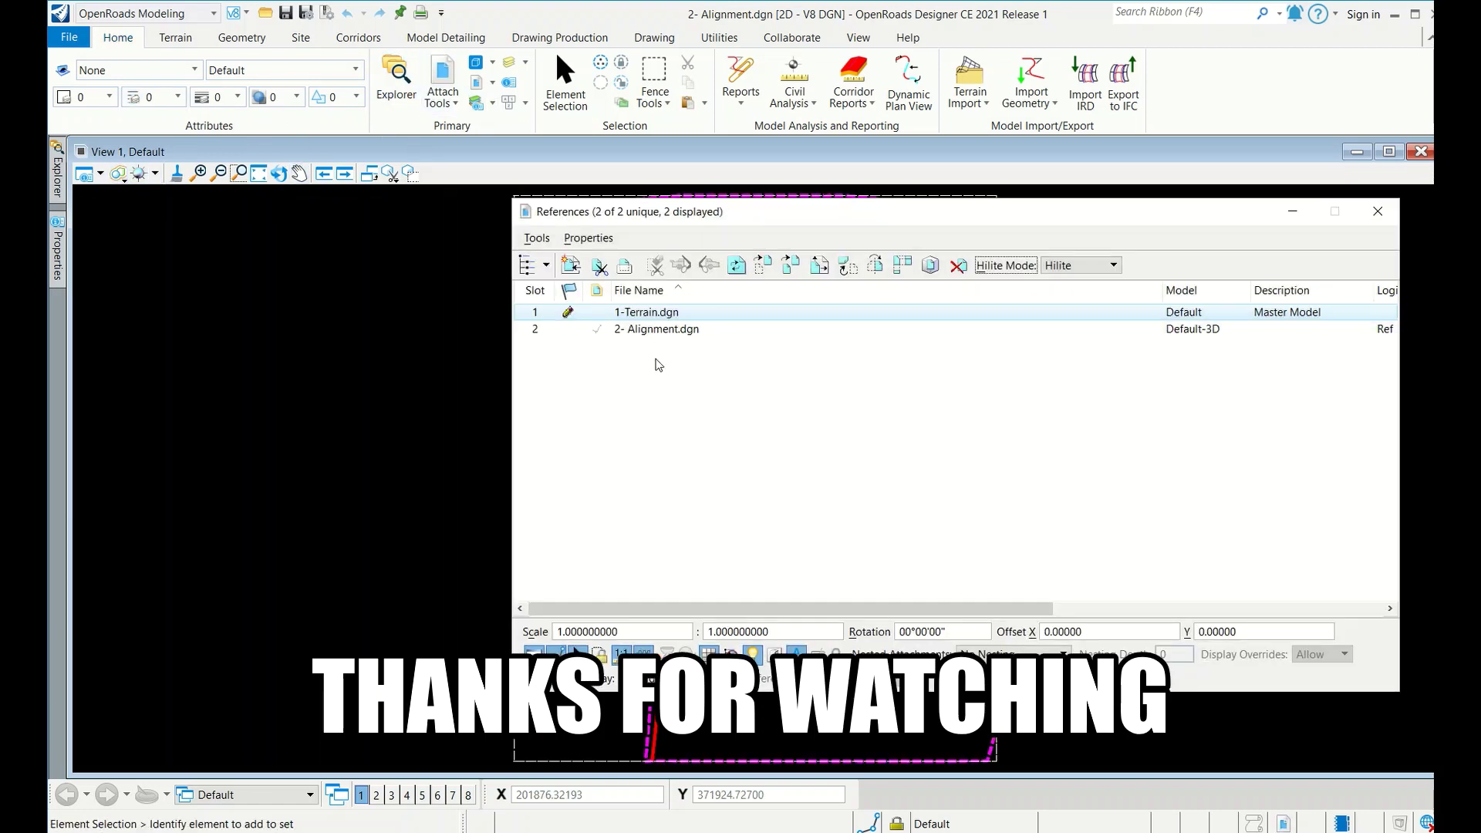
{"action": "right_click", "coordinate": [621, 318]}
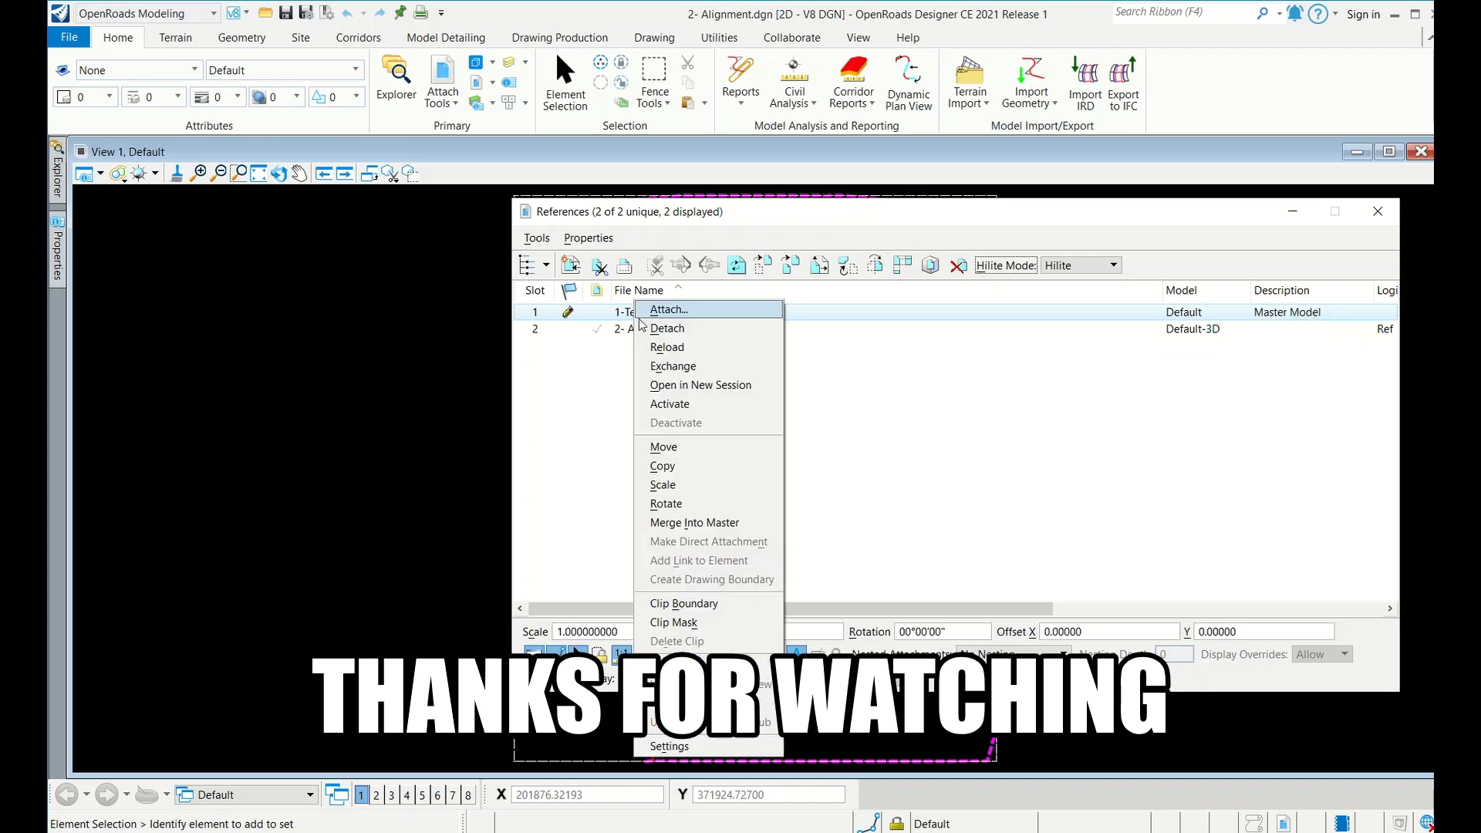
{"action": "left_click", "coordinate": [654, 348]}
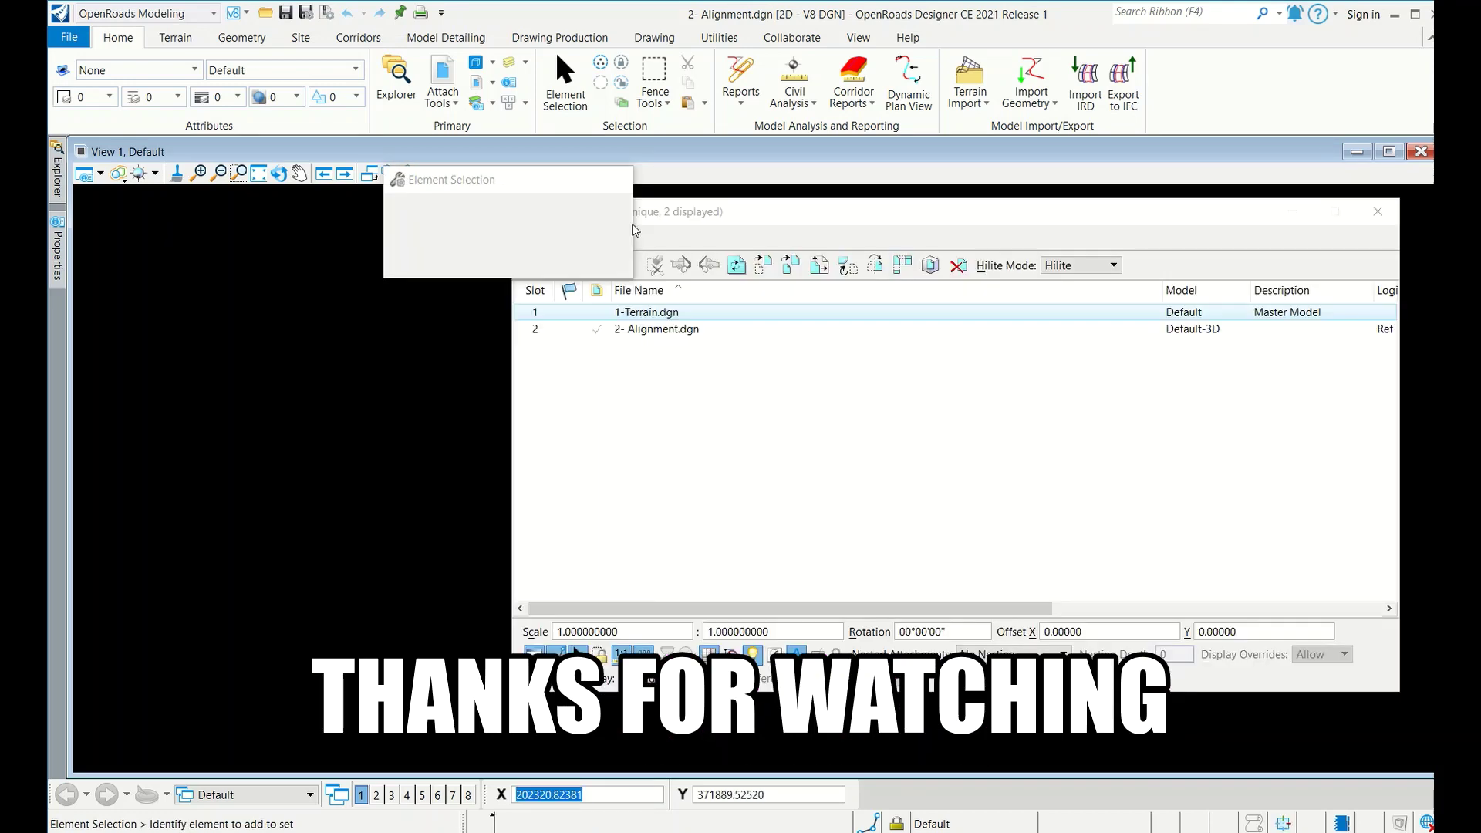
{"action": "left_click", "coordinate": [1377, 211]}
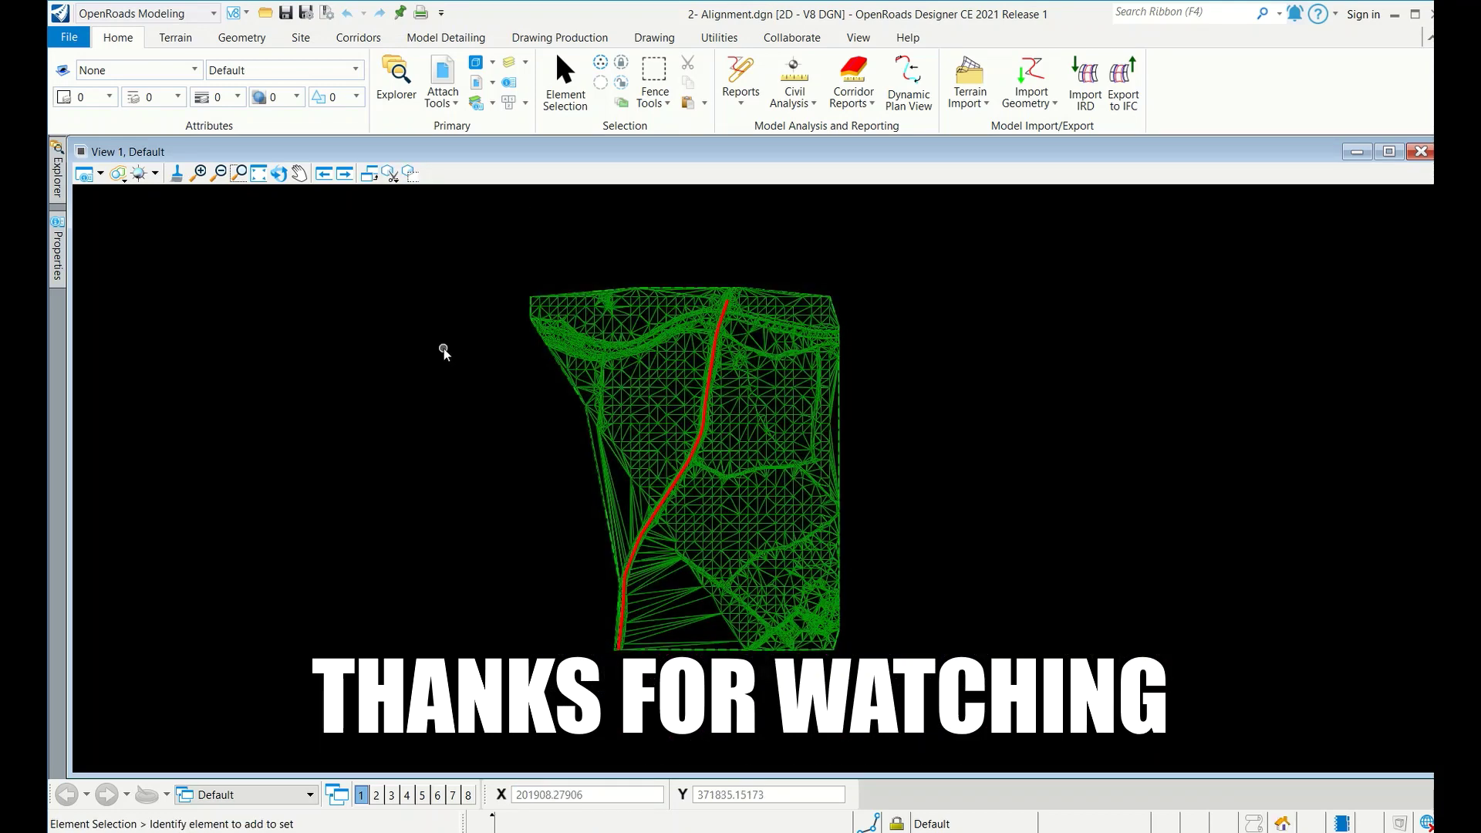
Step: Select the referenced EB terrain boundary and check whether it is set as the active terrain model
{"action": "left_click", "coordinate": [586, 429]}
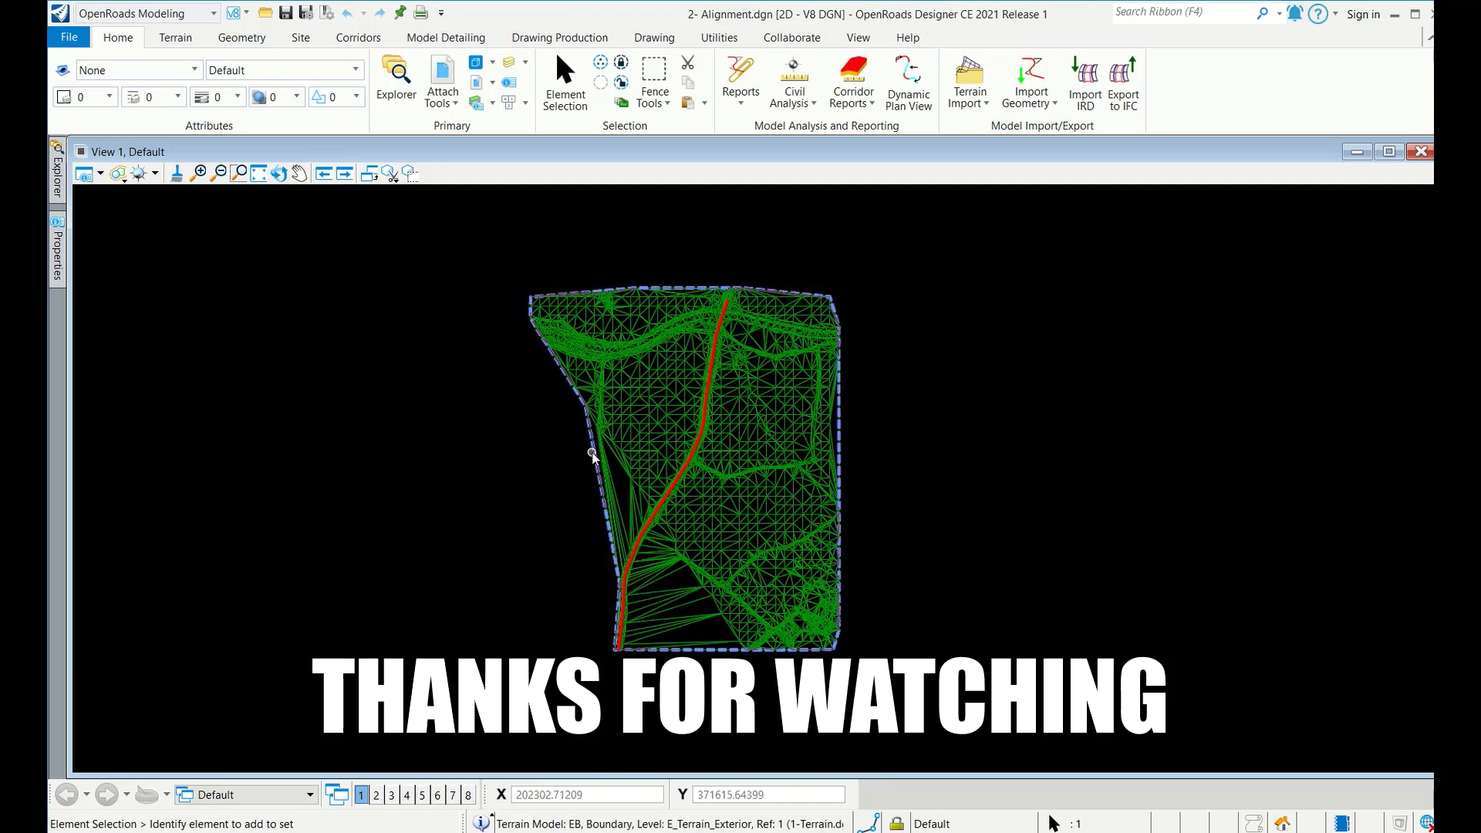
{"action": "mouse_move", "coordinate": [592, 455]}
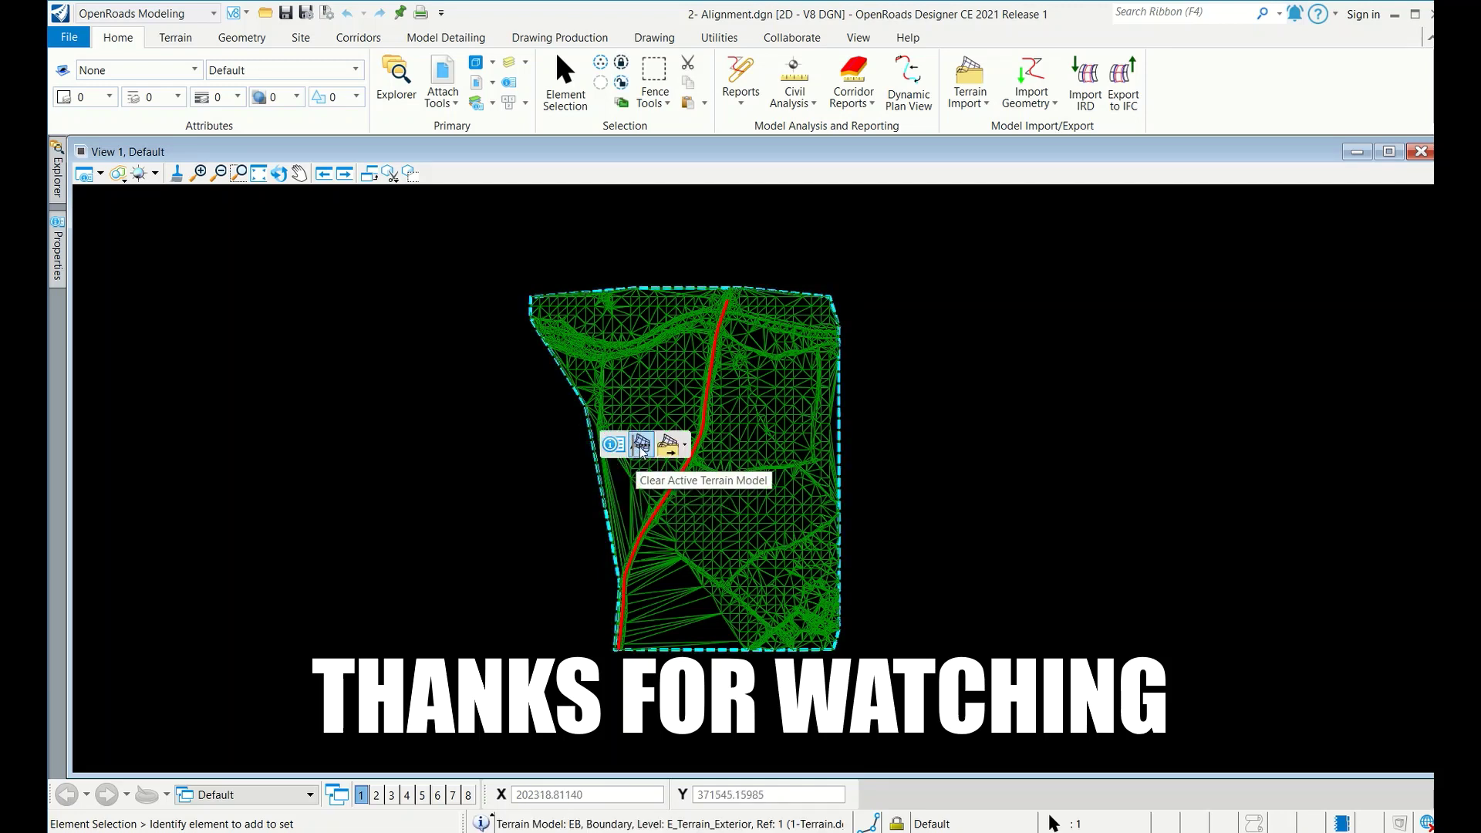
{"action": "left_click", "coordinate": [539, 446]}
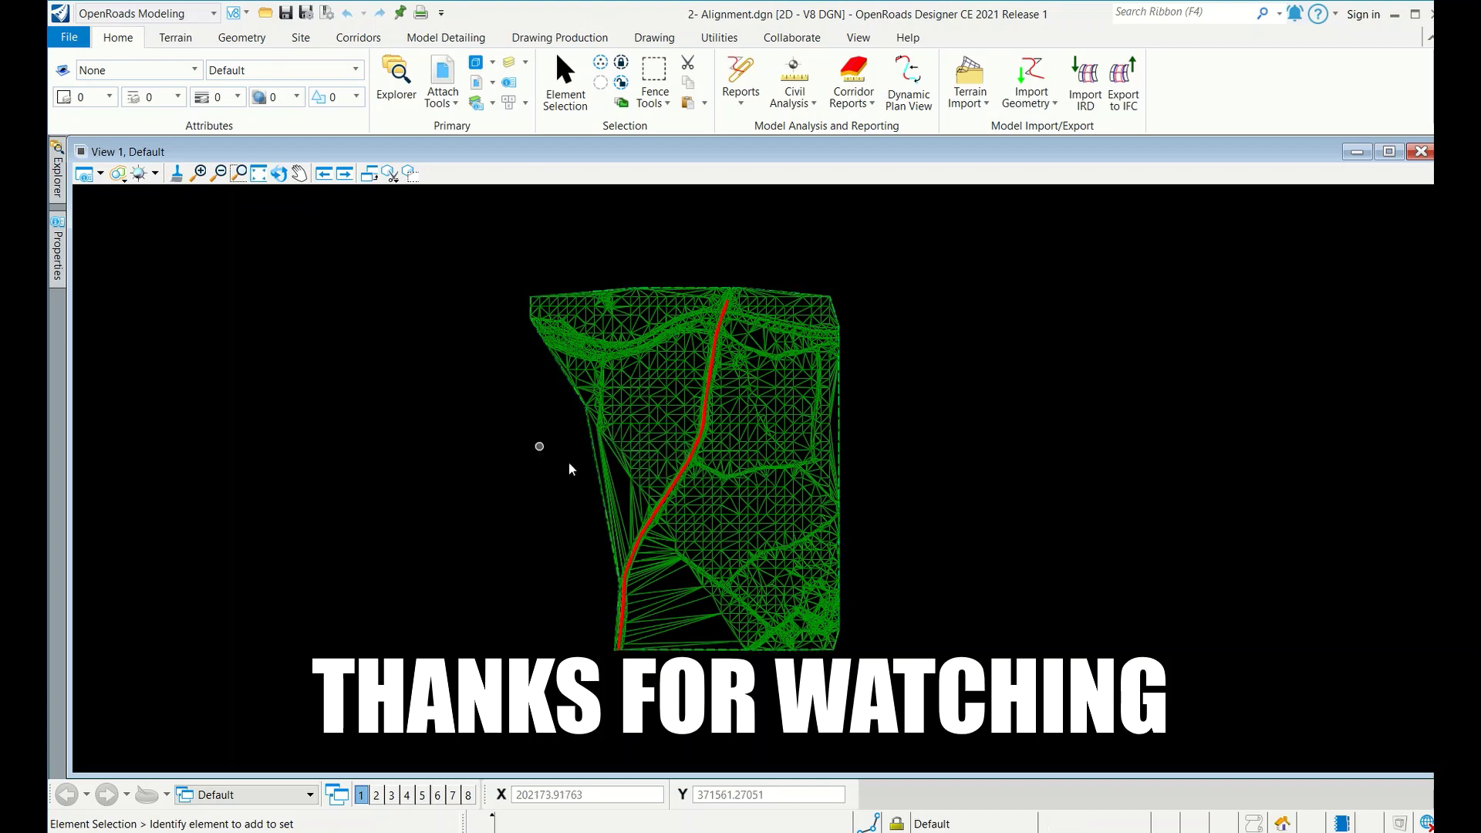
Step: Open the profile model of the red road alignment in View 4
{"action": "scroll", "coordinate": [637, 564], "scroll_direction": "up", "scroll_amount": 5}
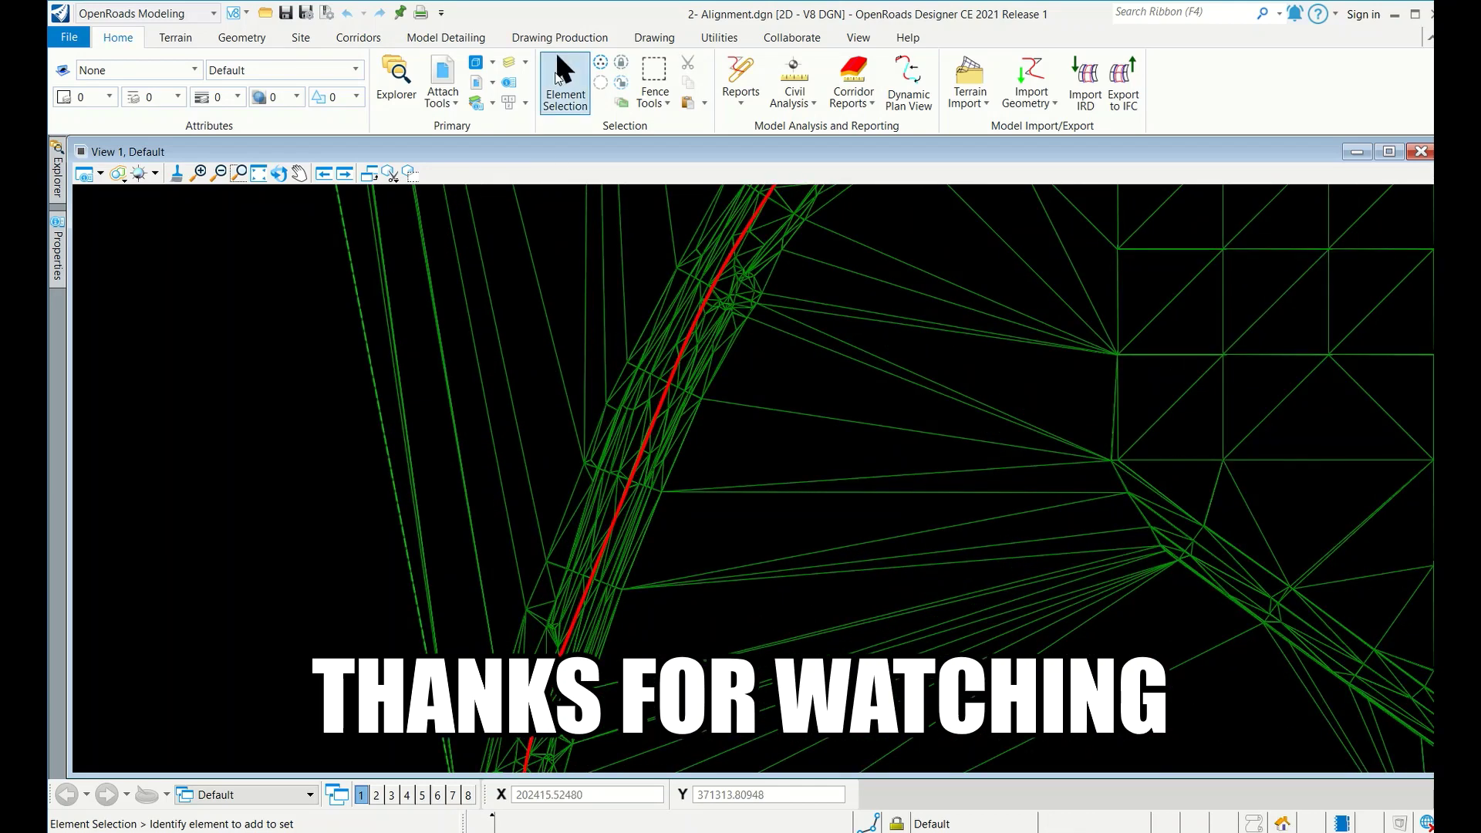
{"action": "left_click", "coordinate": [247, 40]}
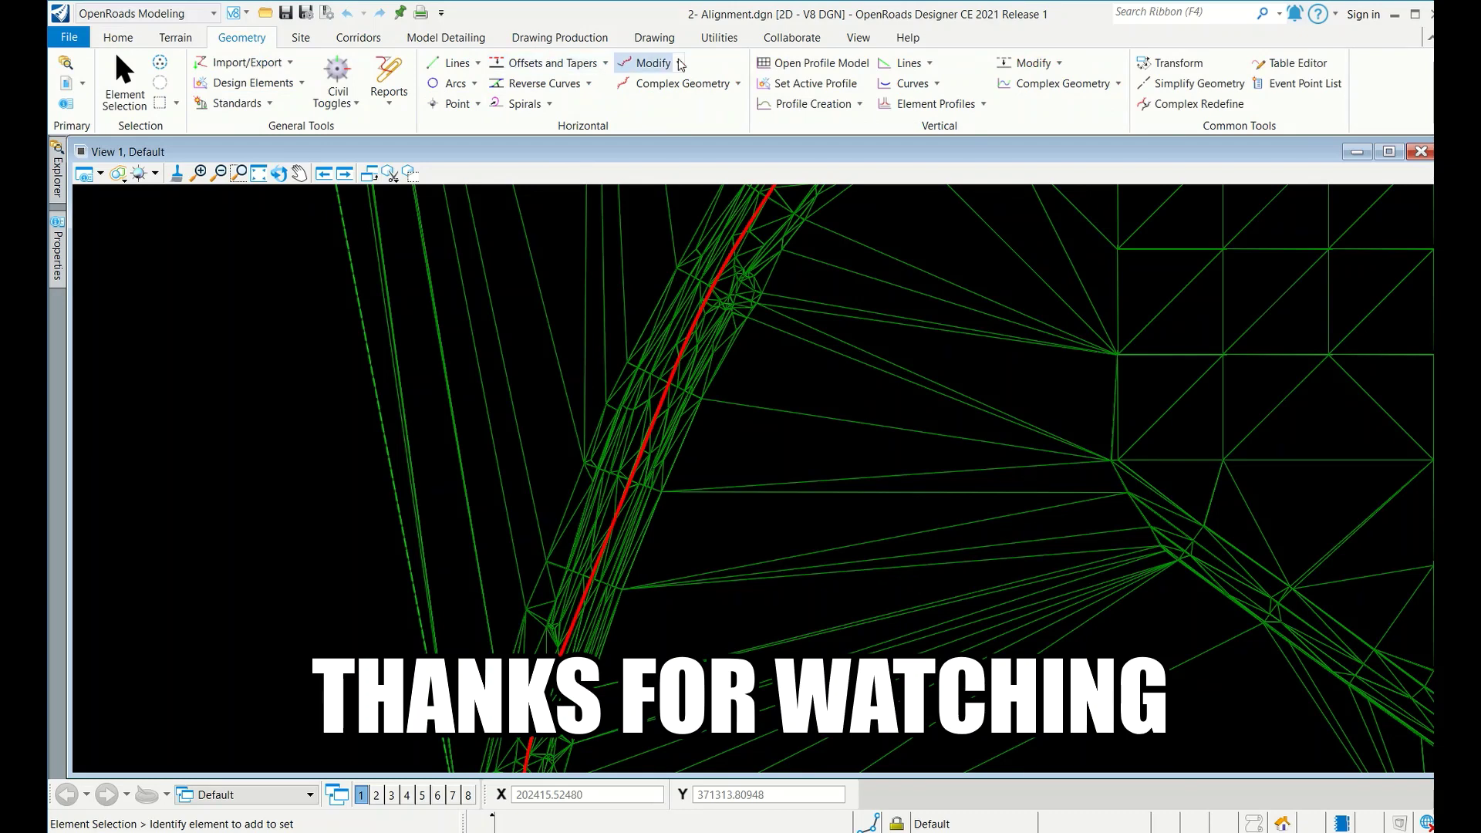
{"action": "left_click", "coordinate": [814, 62]}
{"action": "left_click", "coordinate": [691, 332]}
{"action": "scroll", "coordinate": [413, 403], "scroll_direction": "down", "scroll_amount": 3}
{"action": "scroll", "coordinate": [413, 402], "scroll_direction": "down", "scroll_amount": 4}
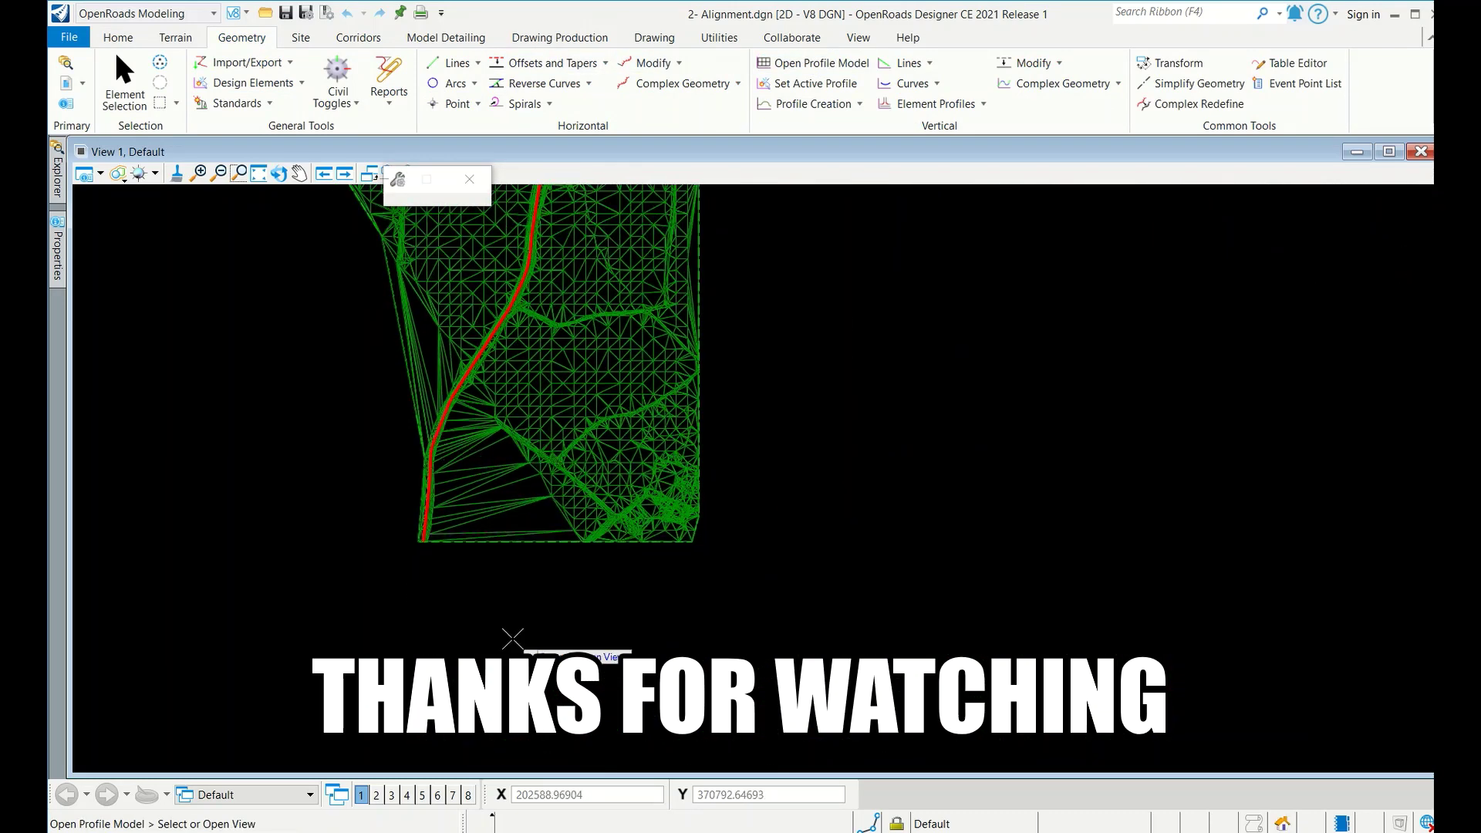
{"action": "left_click", "coordinate": [413, 796]}
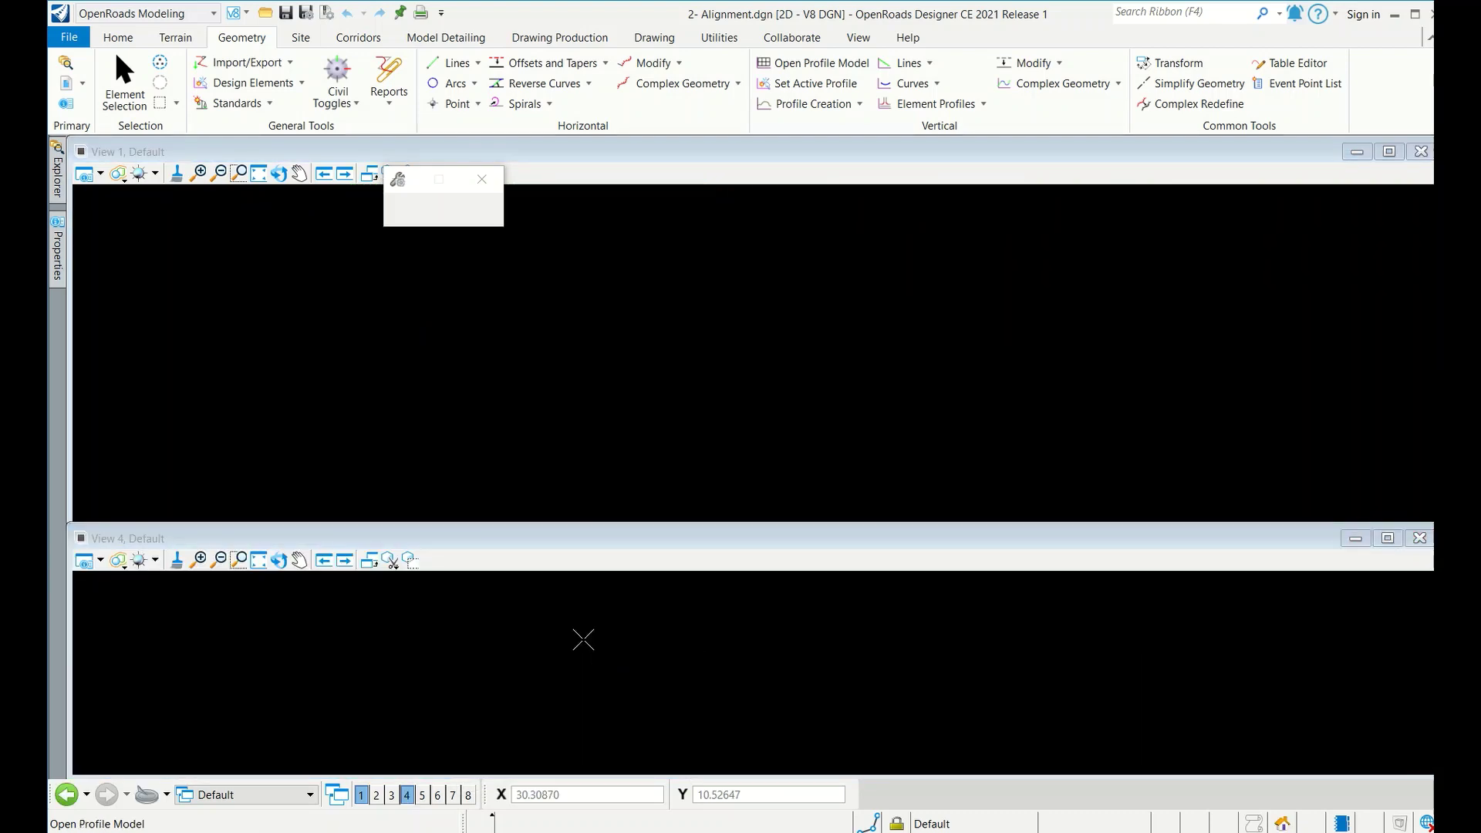
{"action": "scroll", "coordinate": [565, 626], "scroll_direction": "down", "scroll_amount": 2}
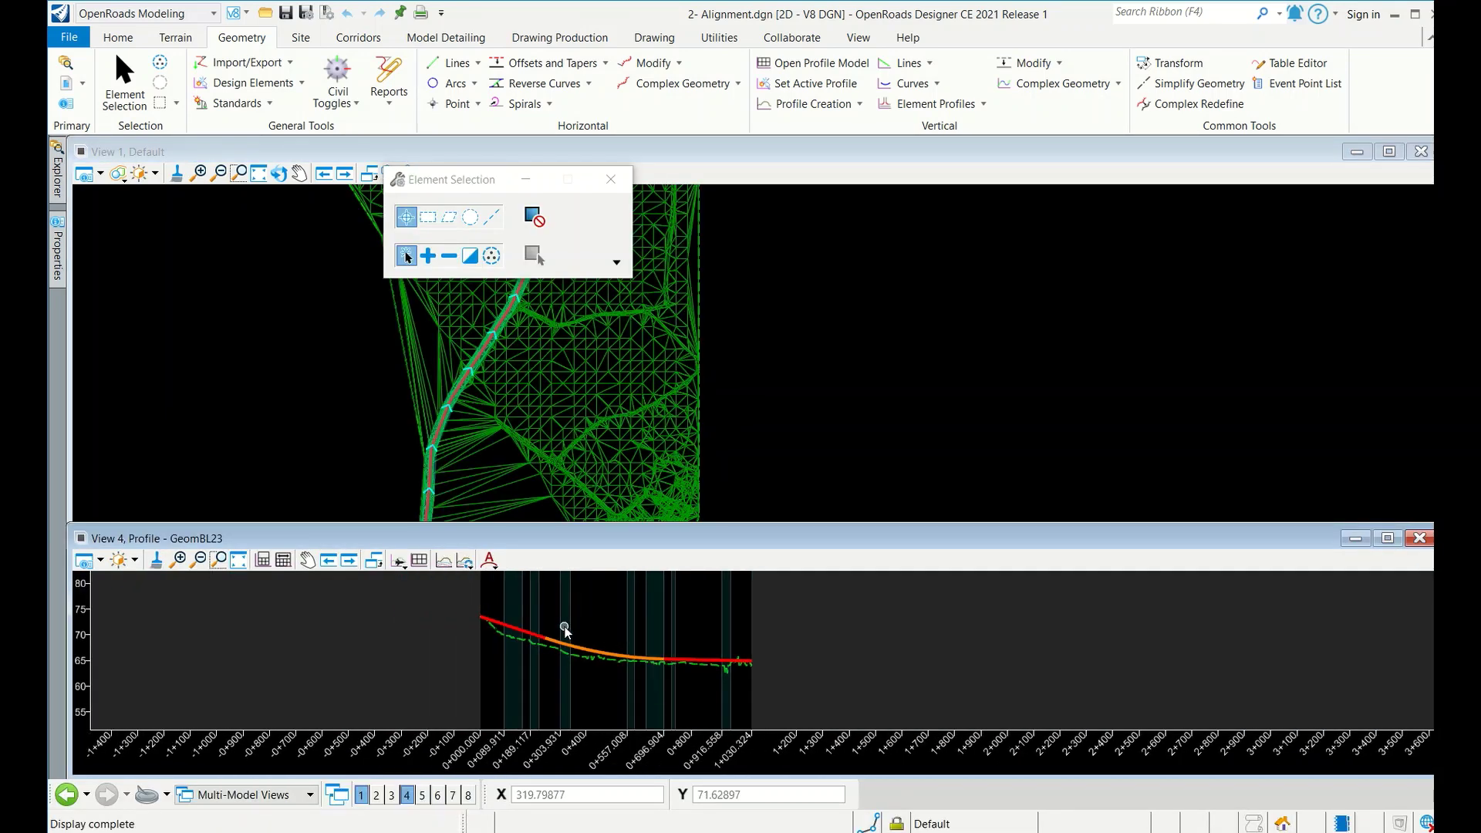
Step: Select the red and orange design profile in View 4 and check whether it is the active profile
{"action": "middle_click_drag", "start_coordinate": [516, 628], "coordinate": [477, 666]}
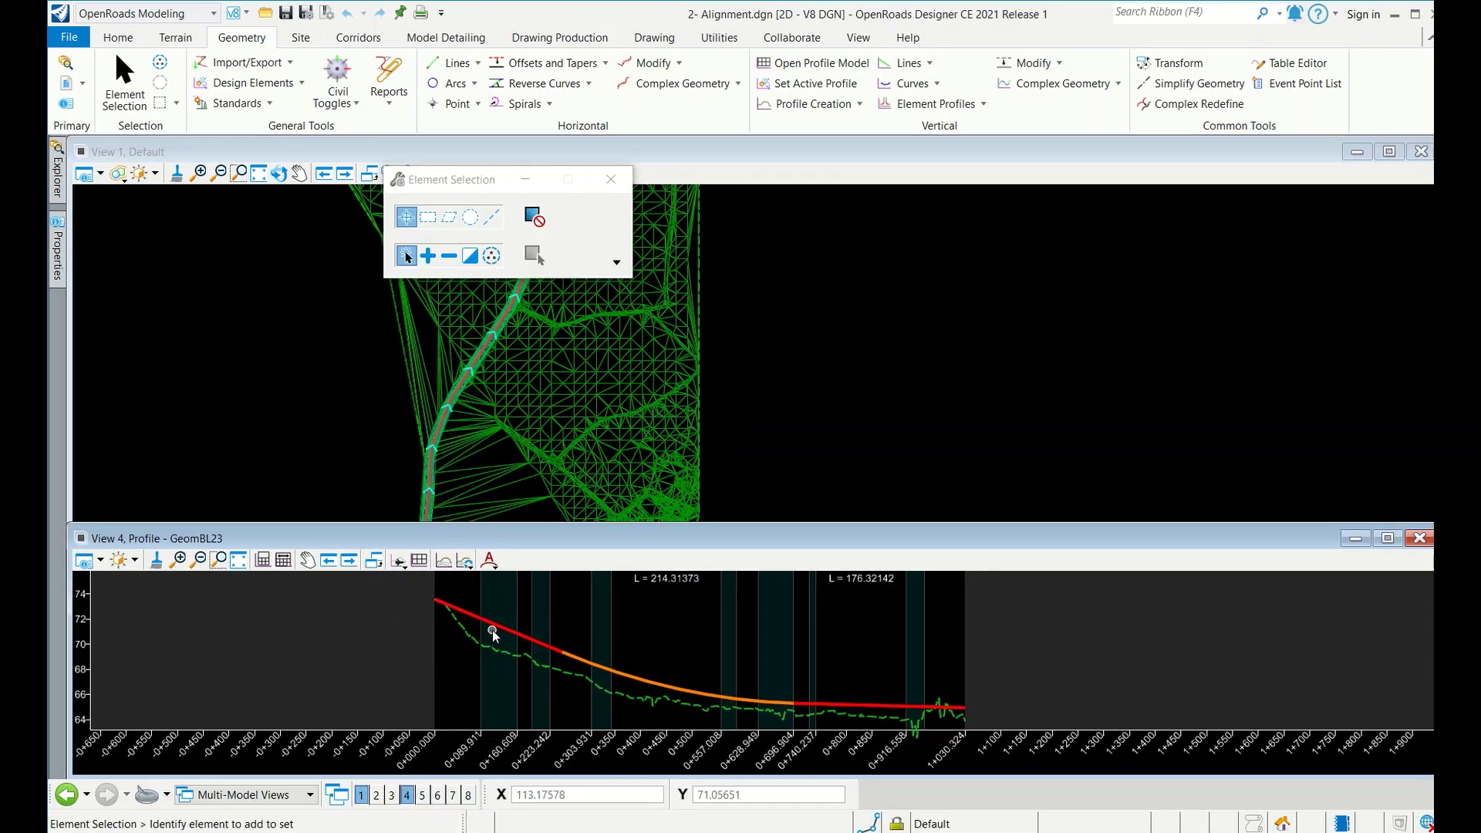
{"action": "left_click", "coordinate": [495, 626]}
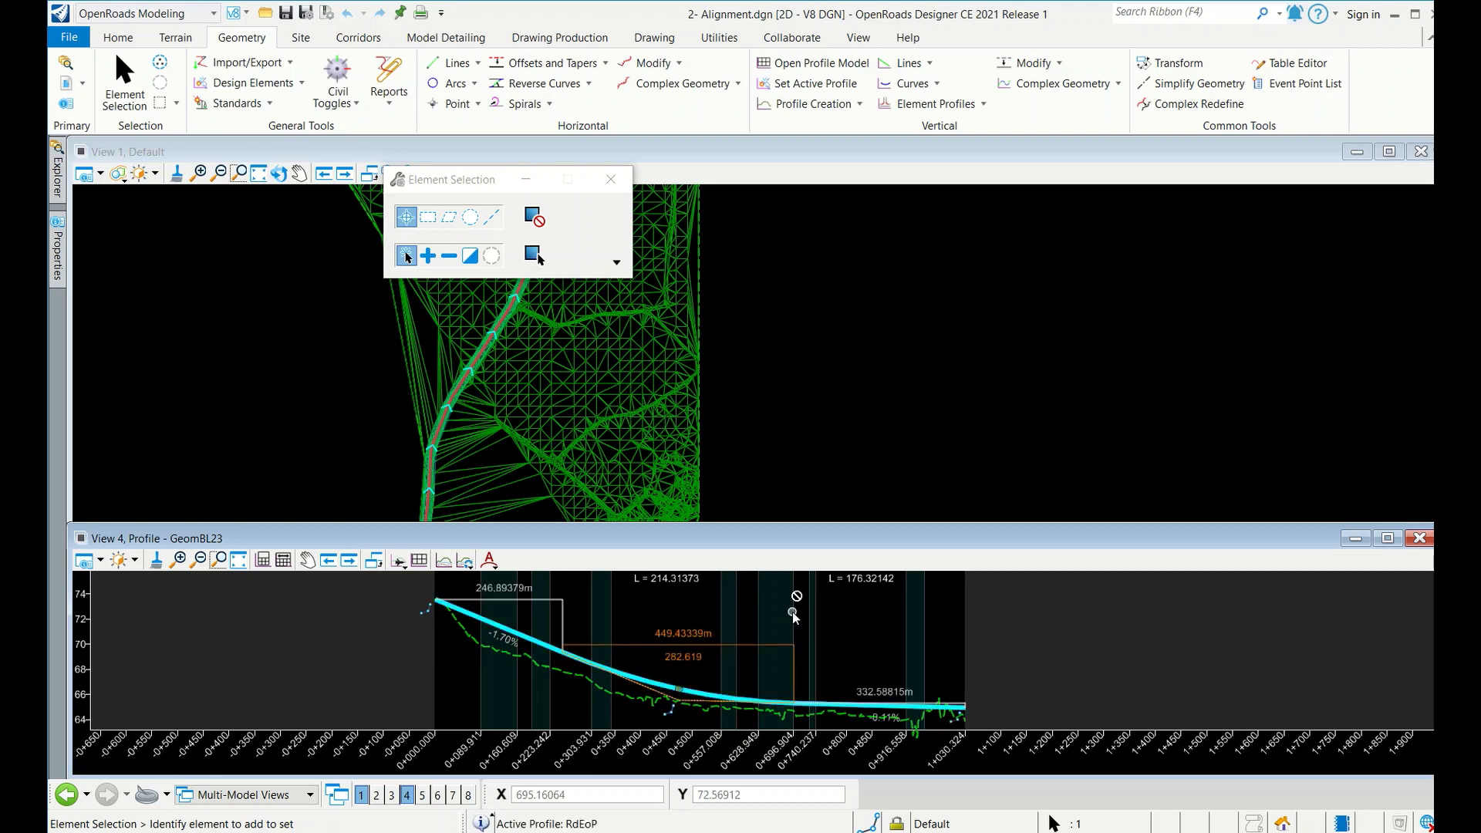
{"action": "left_click", "coordinate": [793, 613]}
{"action": "scroll", "coordinate": [813, 632], "scroll_direction": "down", "scroll_amount": 1}
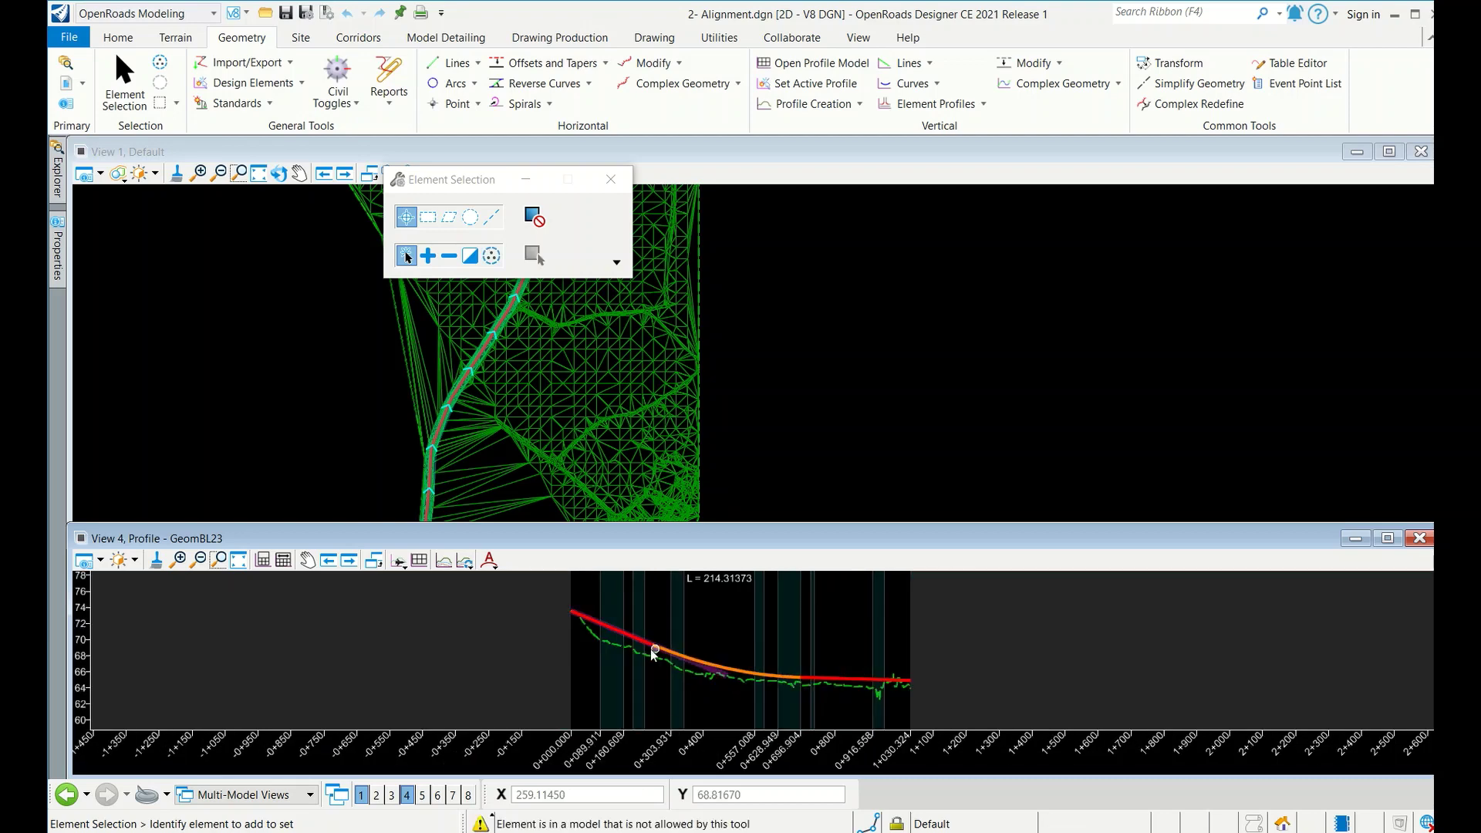
{"action": "scroll", "coordinate": [650, 649], "scroll_direction": "up", "scroll_amount": 1}
{"action": "left_click", "coordinate": [586, 616]}
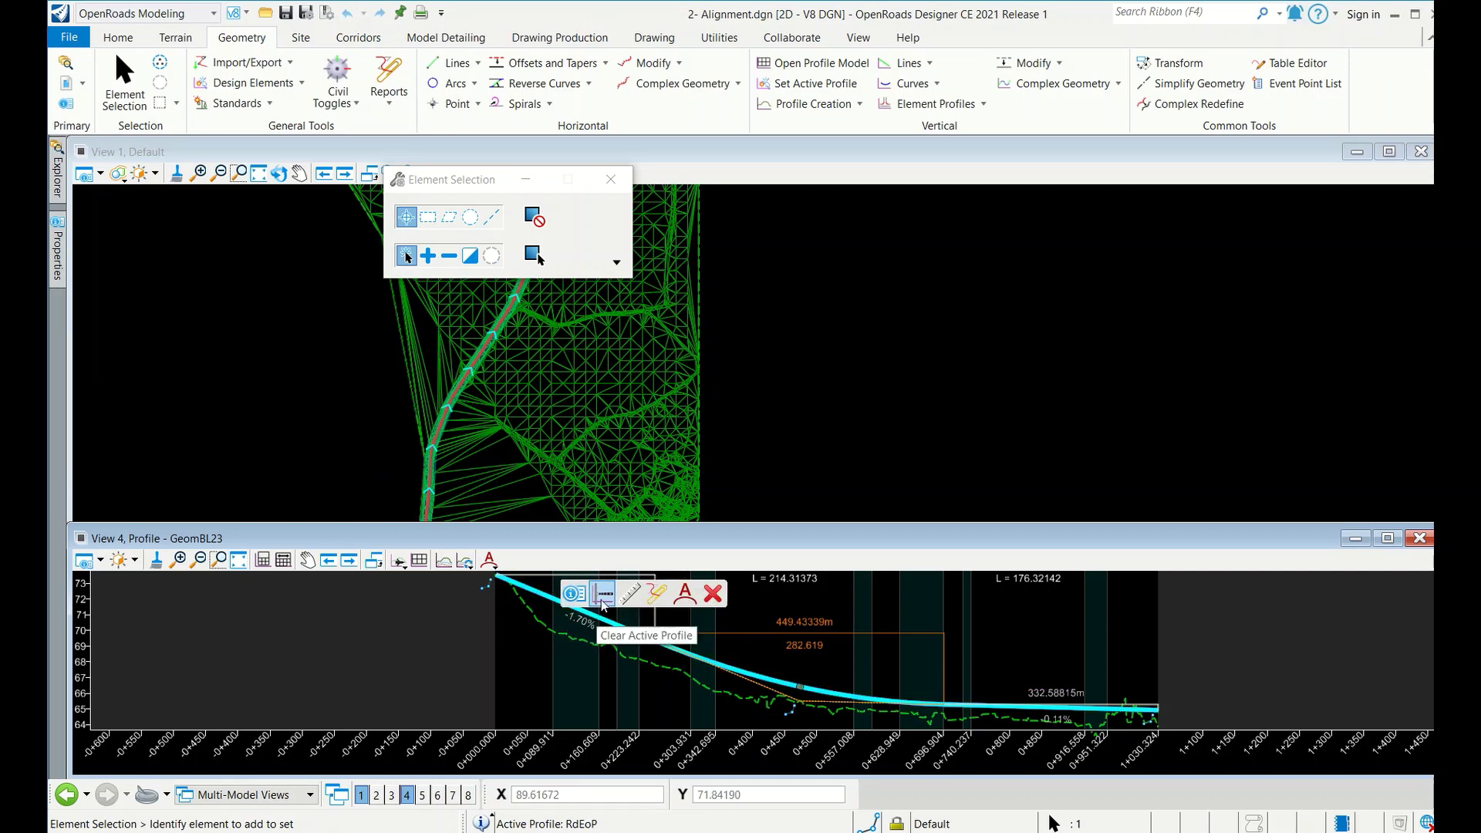
{"action": "left_click", "coordinate": [610, 178]}
Step: Switch to 3- Corridor.dgn and look over the corridor within the referenced terrain boundary in plan
{"action": "scroll", "coordinate": [711, 306], "scroll_direction": "down", "scroll_amount": 5}
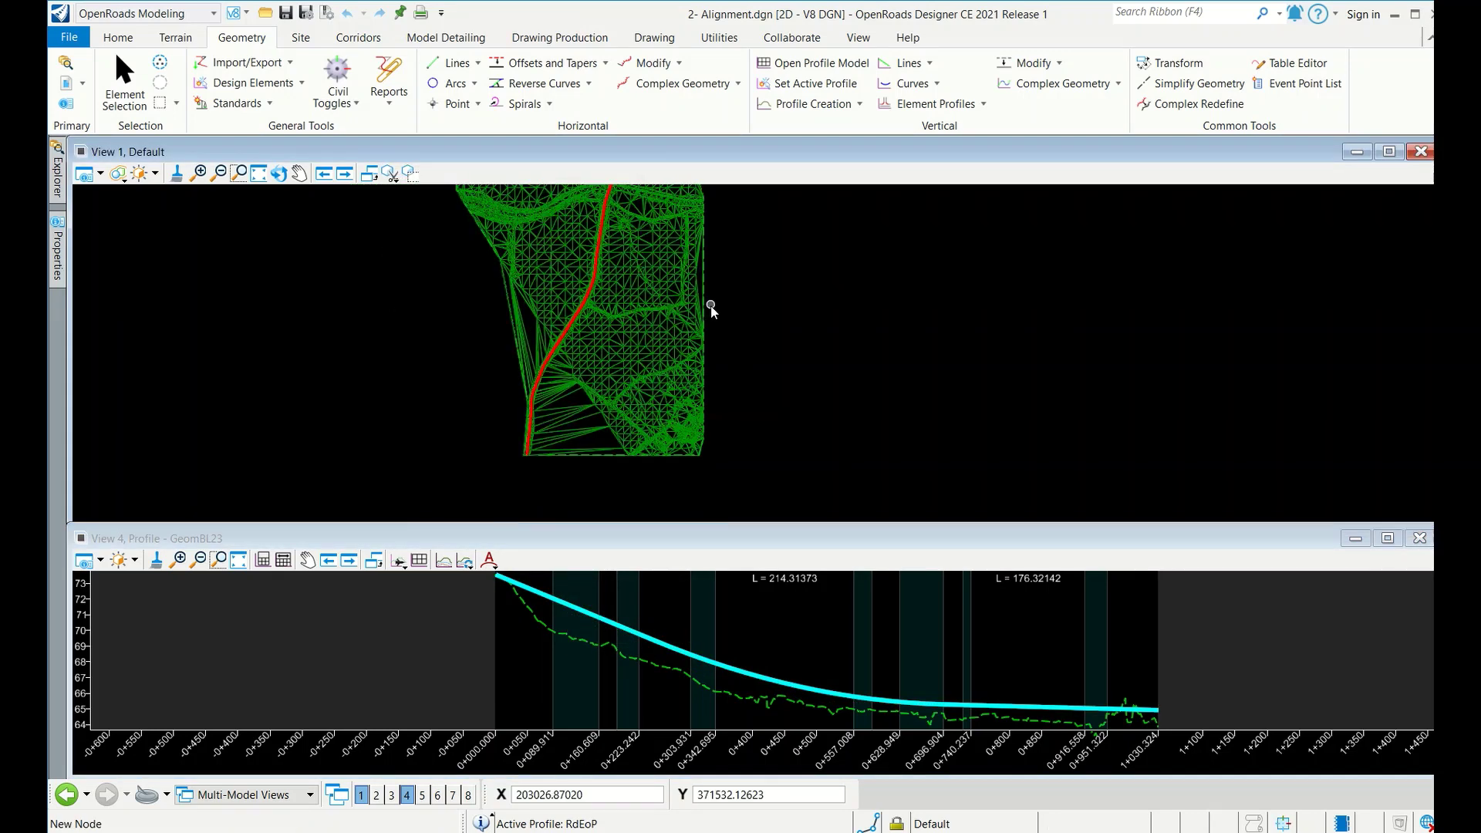
{"action": "middle_click_drag", "start_coordinate": [771, 250], "coordinate": [761, 288]}
{"action": "right_click", "coordinate": [761, 288]}
{"action": "left_click", "coordinate": [617, 179]}
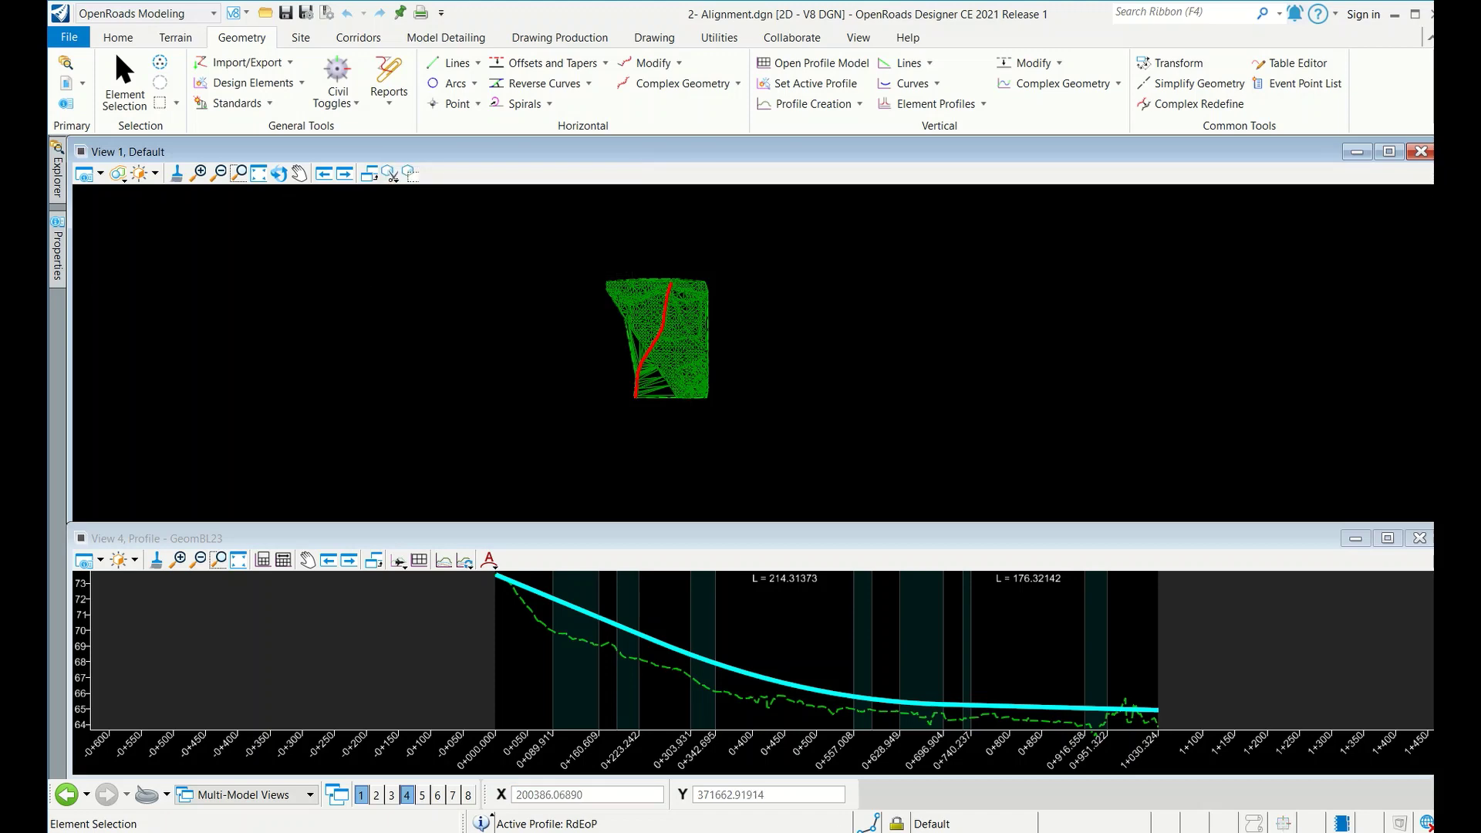
{"action": "mouse_move", "coordinate": [1010, 799]}
{"action": "left_click", "coordinate": [683, 763]}
{"action": "scroll", "coordinate": [596, 456], "scroll_direction": "down", "scroll_amount": 5}
{"action": "scroll", "coordinate": [588, 492], "scroll_direction": "up", "scroll_amount": 4}
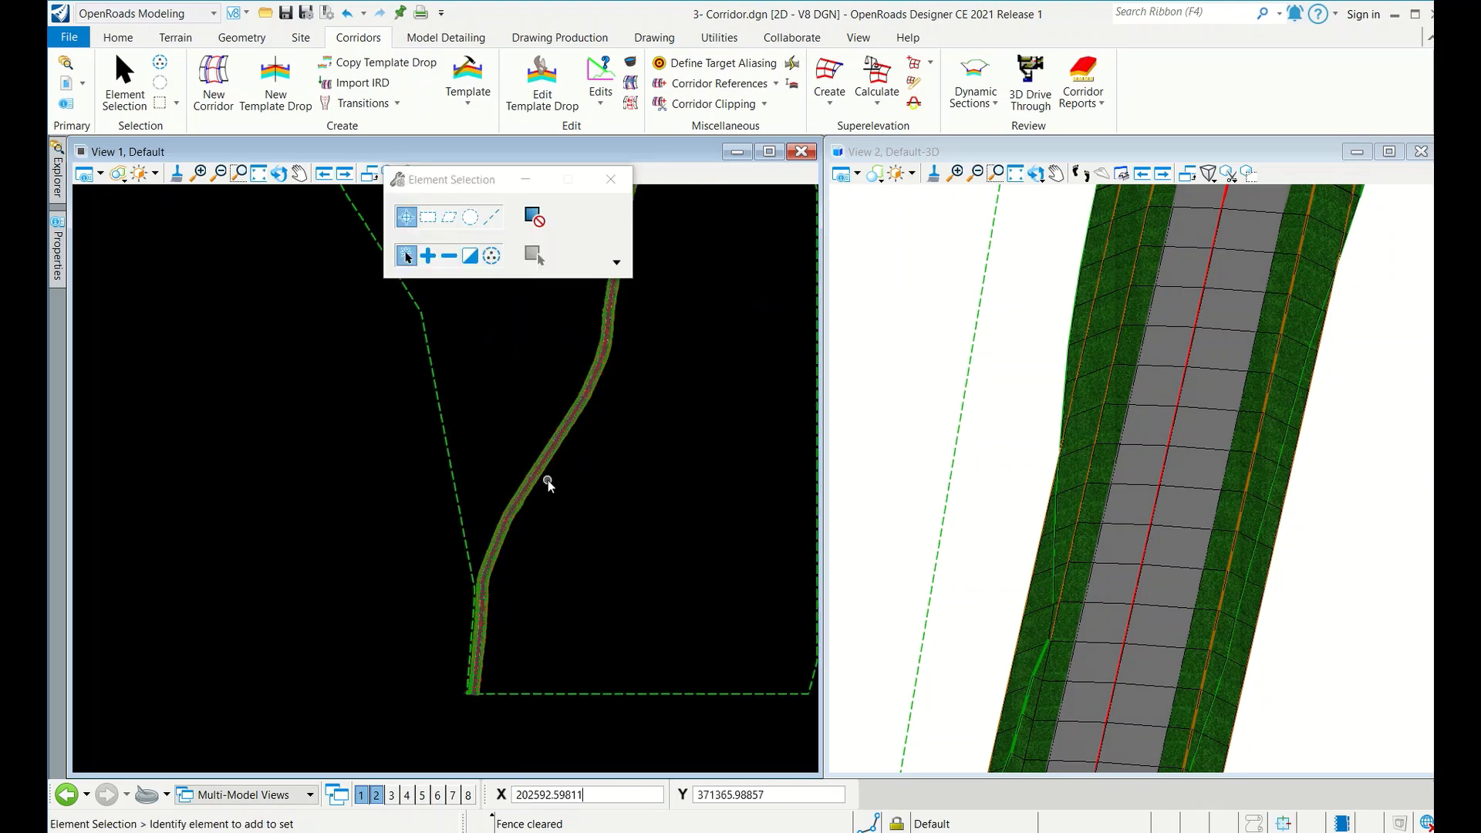
{"action": "scroll", "coordinate": [586, 524], "scroll_direction": "down", "scroll_amount": 3}
{"action": "scroll", "coordinate": [586, 524], "scroll_direction": "up", "scroll_amount": 4}
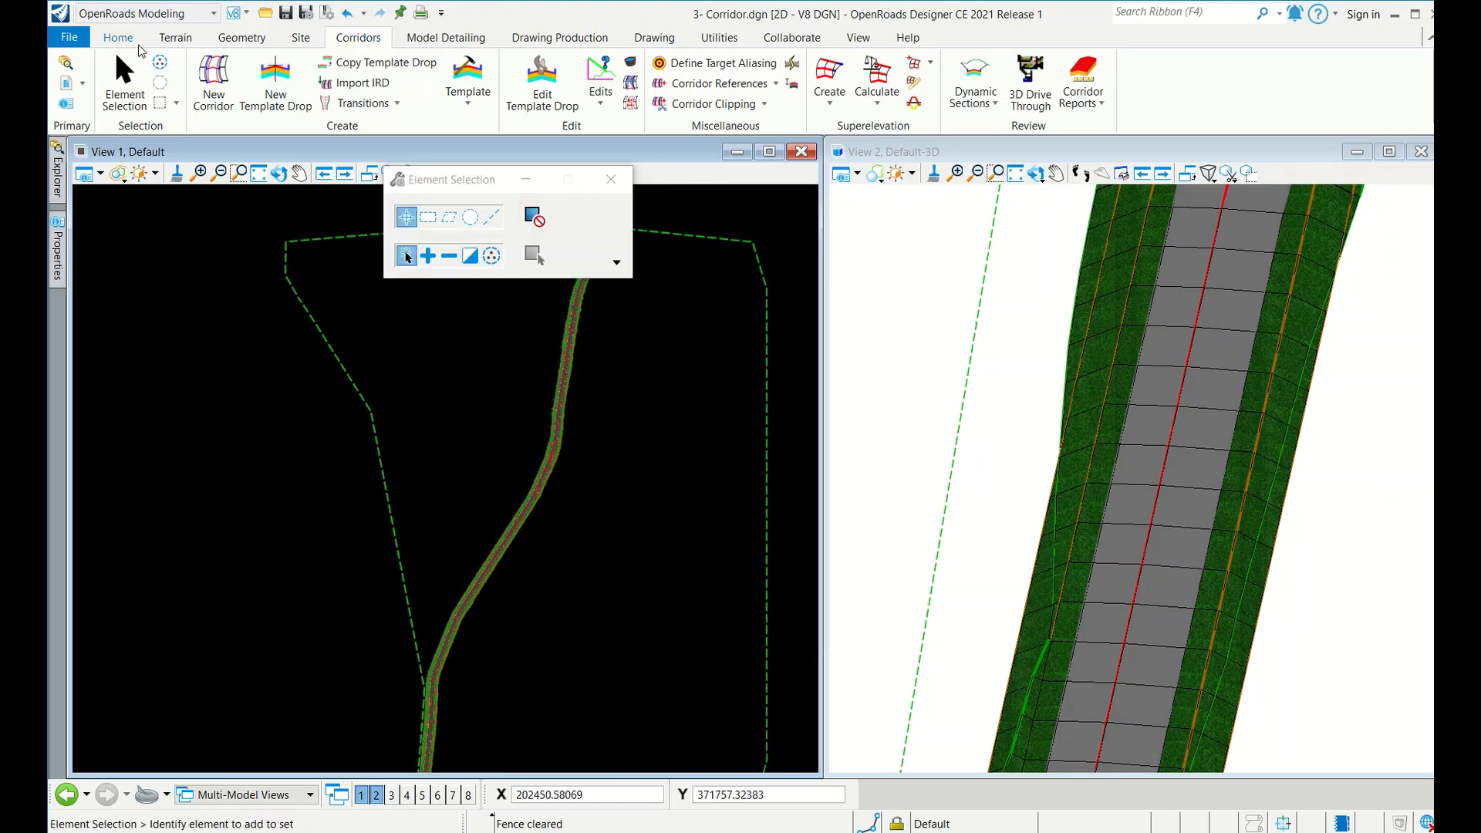
Step: Reload the 1-Terrain.dgn and 2- Alignment.dgn references of the corridor file and close the references dialog
{"action": "left_click", "coordinate": [118, 37]}
{"action": "left_click", "coordinate": [443, 77]}
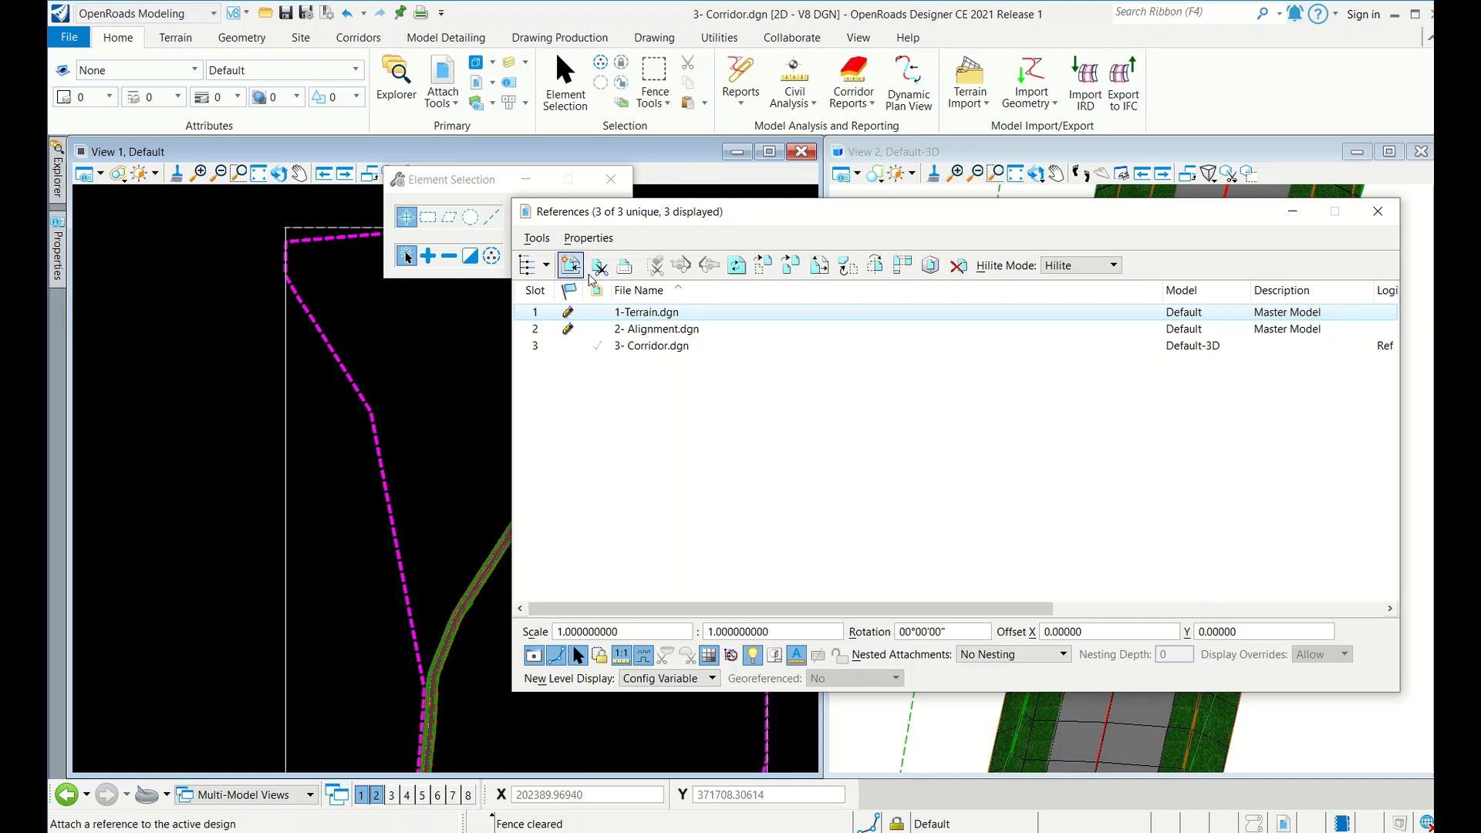
{"action": "right_click", "coordinate": [694, 307]}
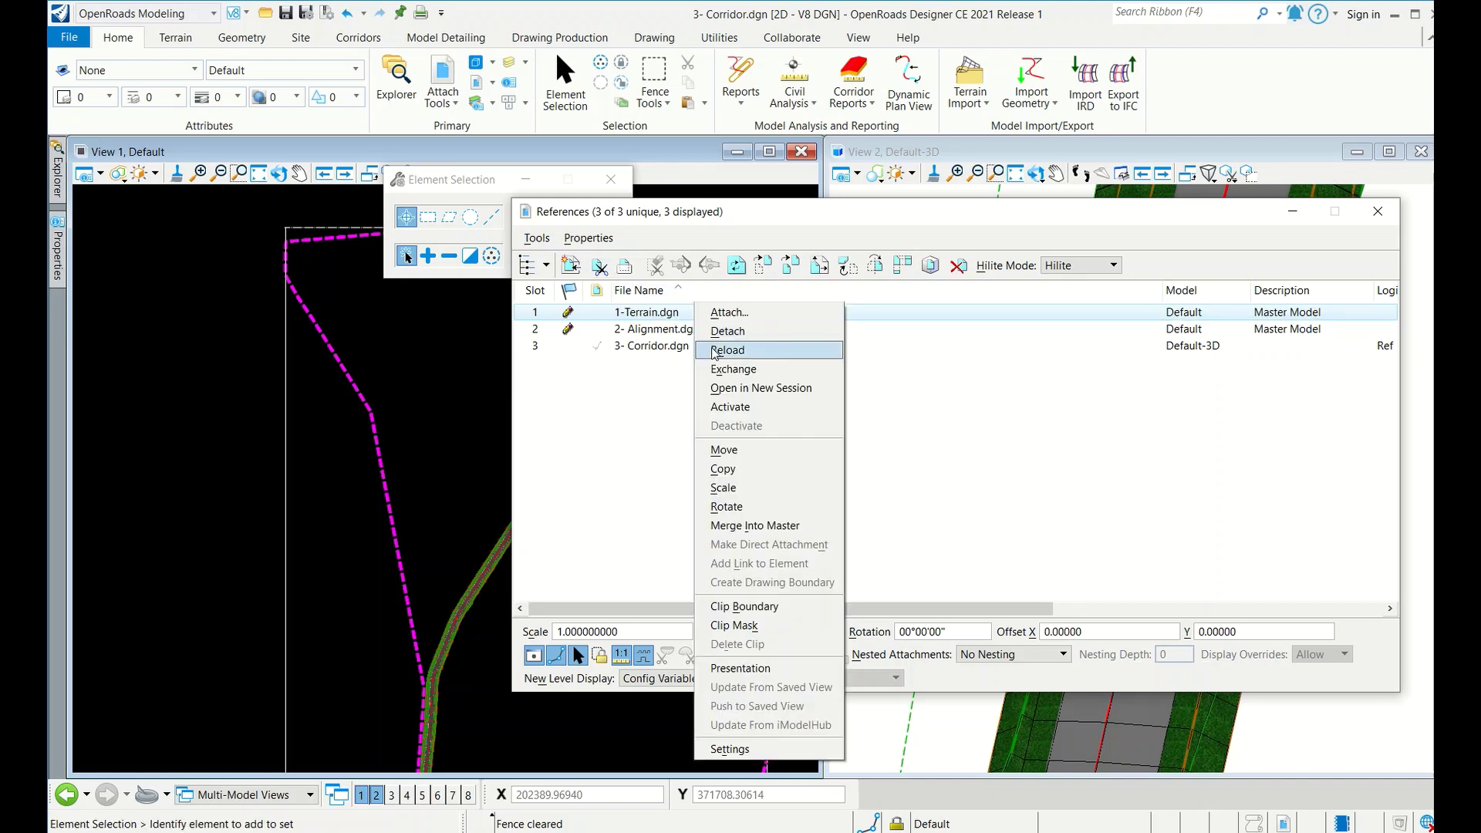
{"action": "left_click", "coordinate": [714, 353]}
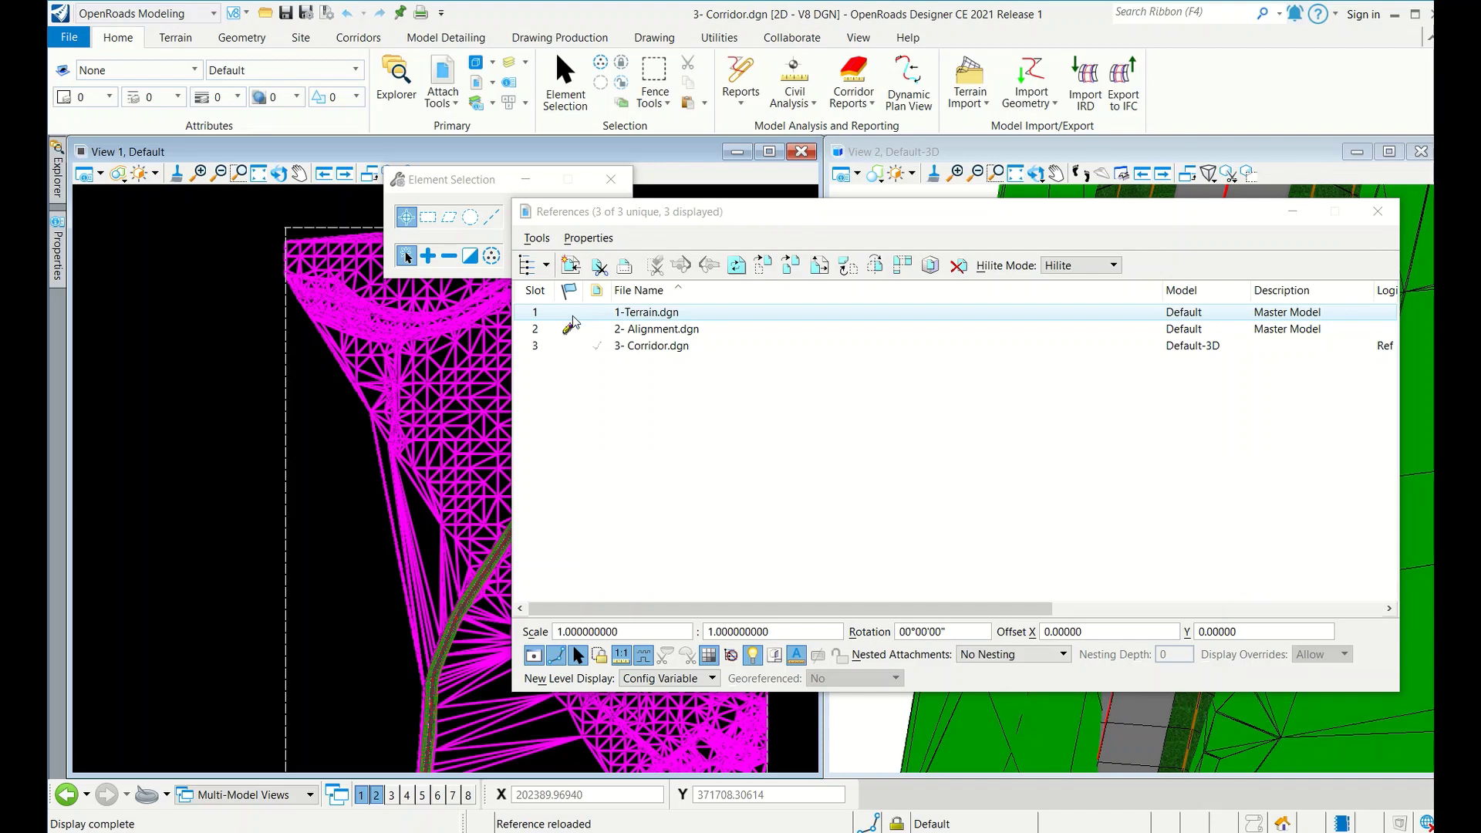
{"action": "left_click", "coordinate": [663, 330]}
{"action": "right_click", "coordinate": [678, 327]}
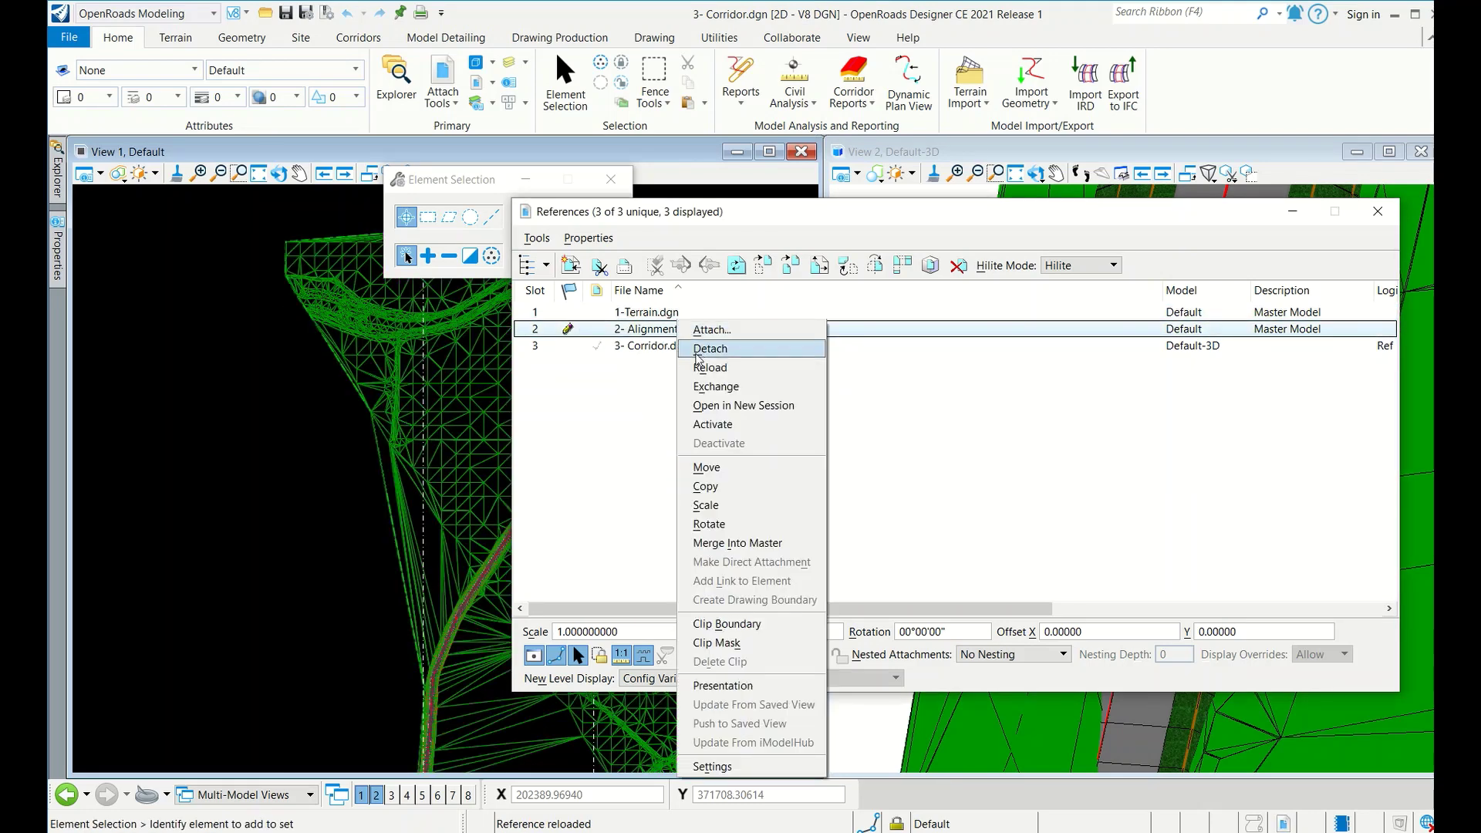
{"action": "left_click", "coordinate": [696, 368]}
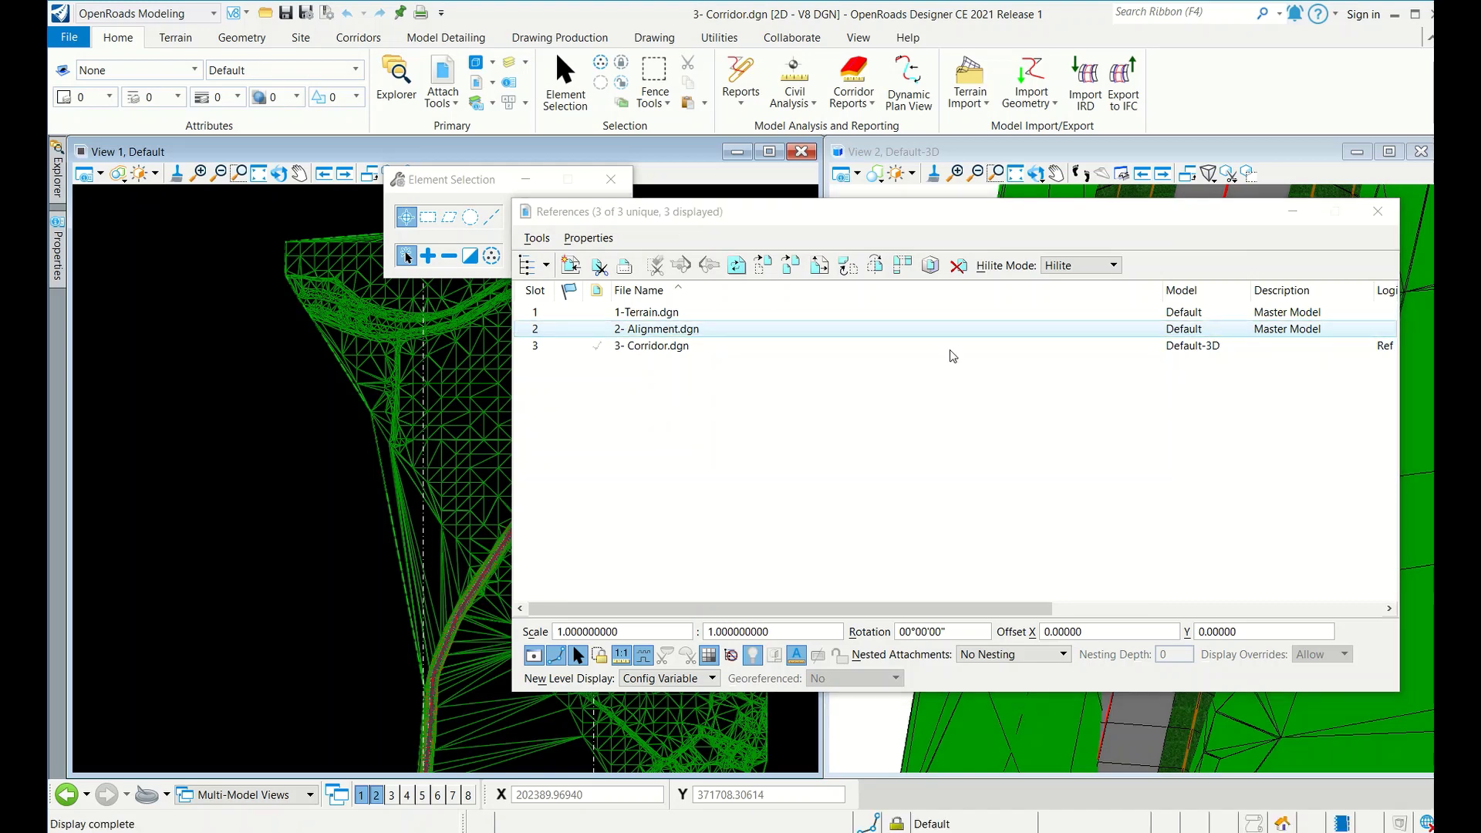
{"action": "left_click", "coordinate": [1378, 212]}
{"action": "left_click", "coordinate": [611, 179]}
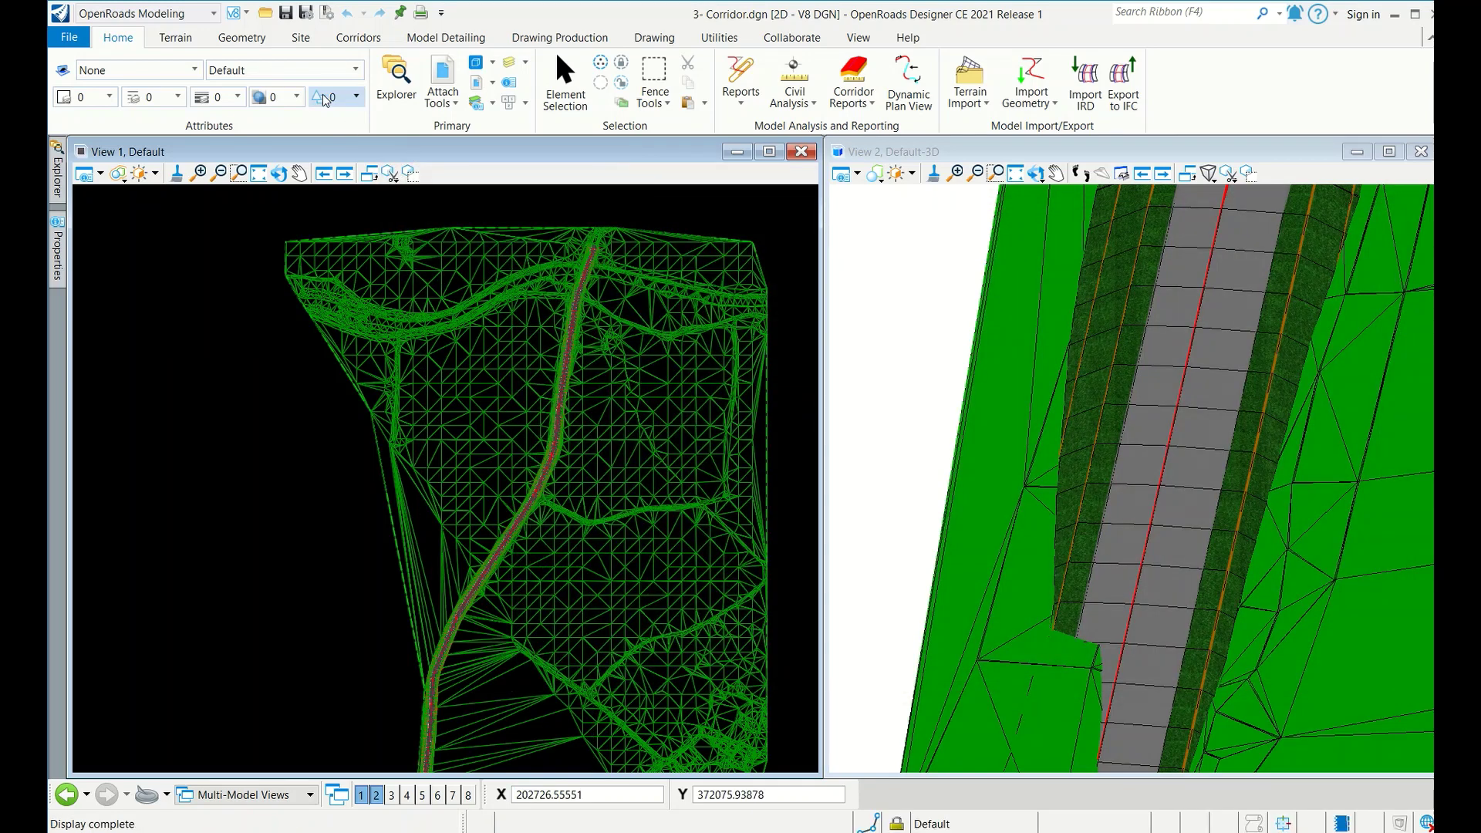
Step: Open a cross section view of the GeomBL23 corridor in View 5
{"action": "left_click", "coordinate": [348, 38]}
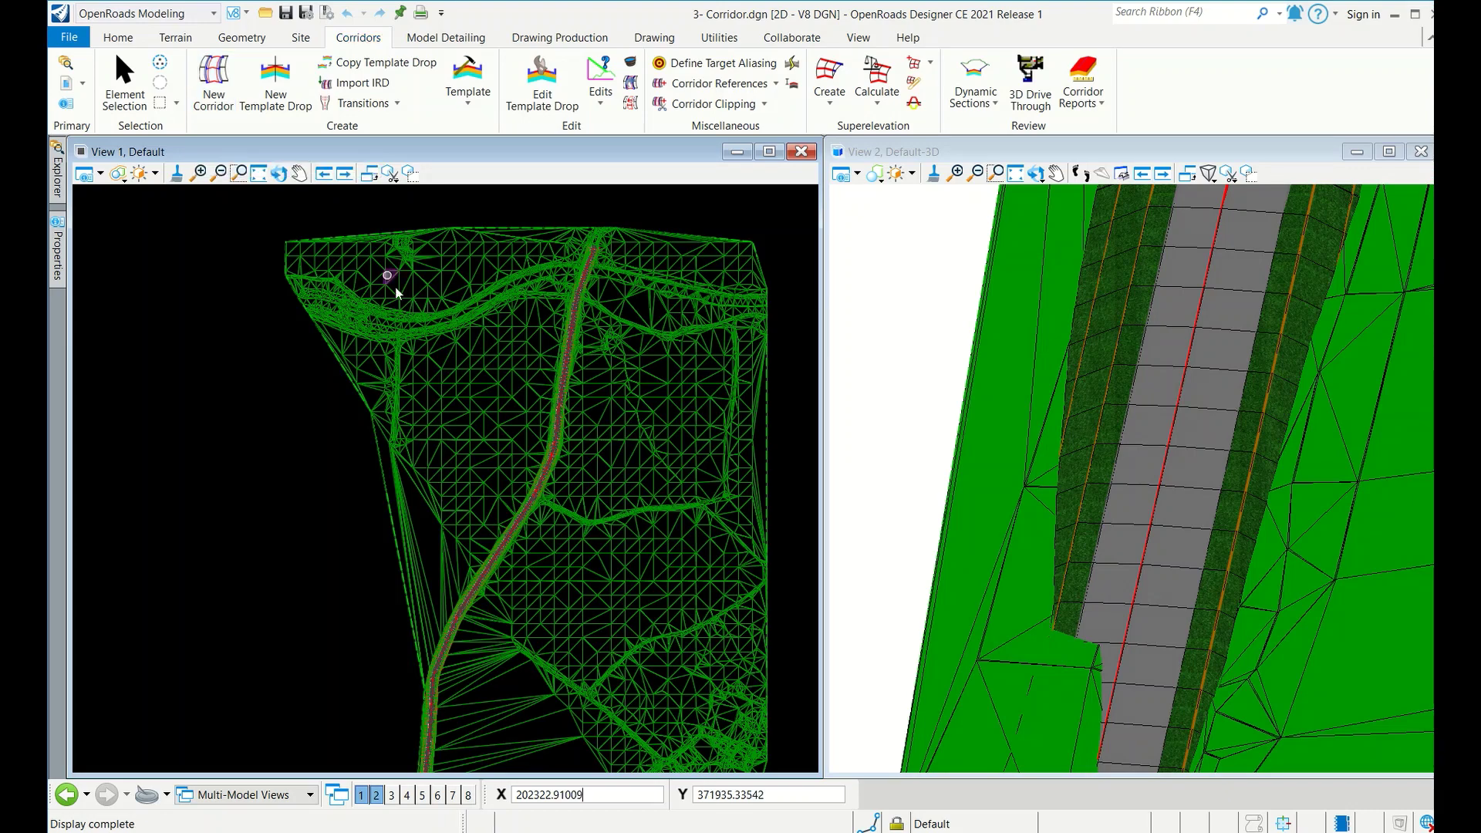
{"action": "scroll", "coordinate": [455, 462], "scroll_direction": "down", "scroll_amount": 2}
{"action": "scroll", "coordinate": [455, 509], "scroll_direction": "up", "scroll_amount": 5}
{"action": "scroll", "coordinate": [455, 513], "scroll_direction": "up", "scroll_amount": 2}
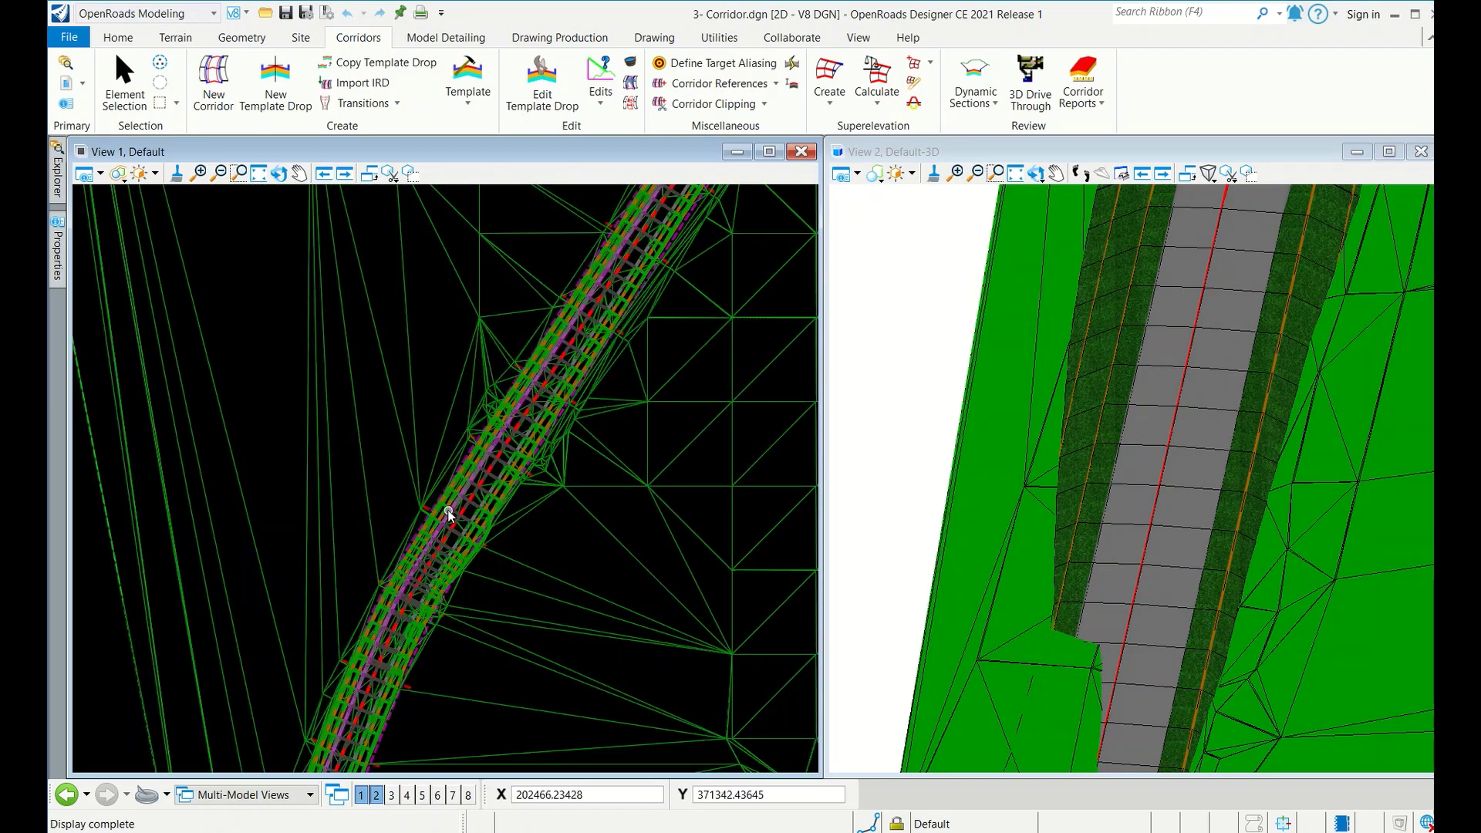
{"action": "scroll", "coordinate": [347, 281], "scroll_direction": "down", "scroll_amount": 5}
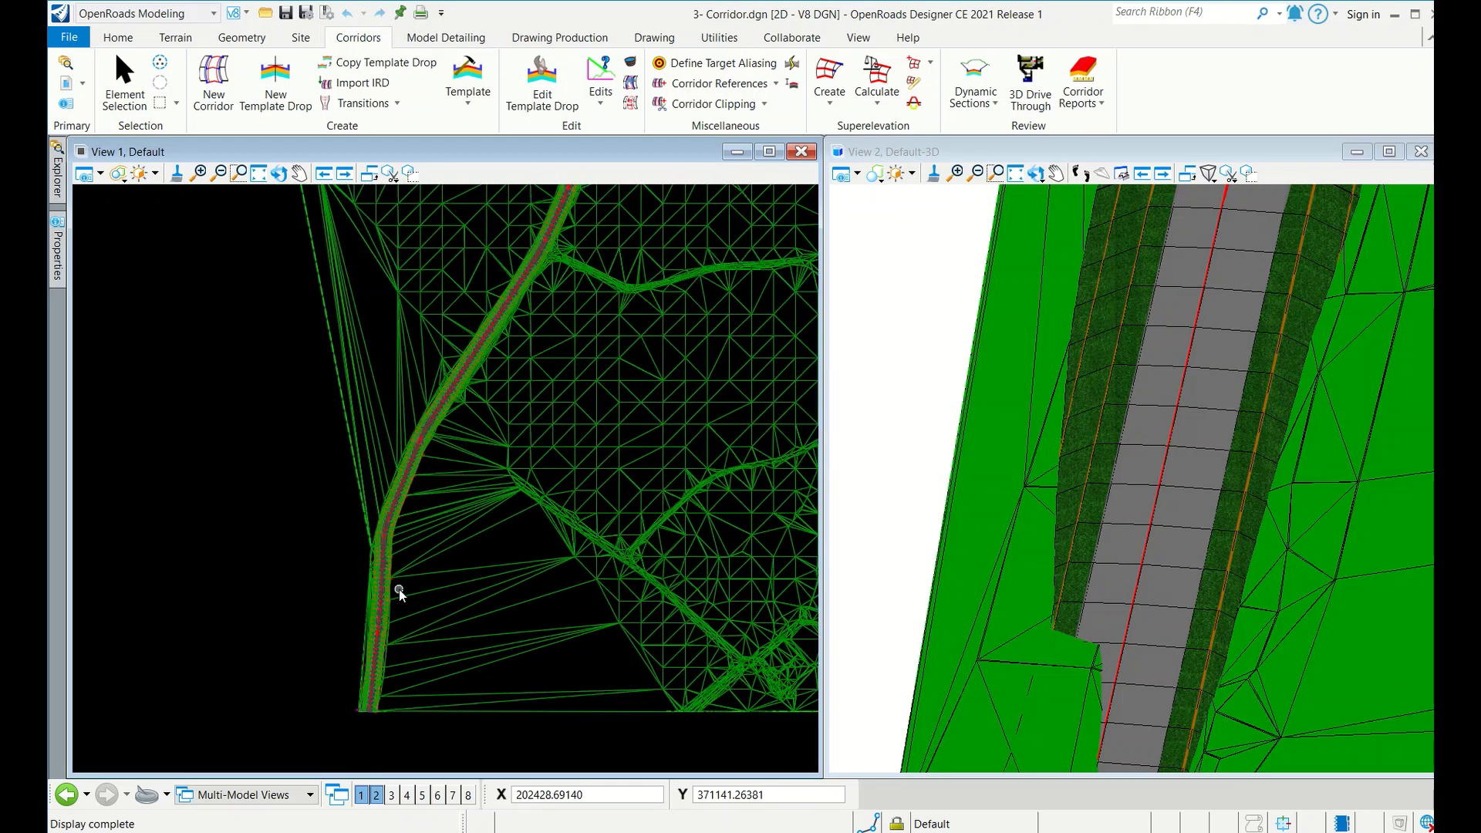
{"action": "scroll", "coordinate": [362, 585], "scroll_direction": "up", "scroll_amount": 3}
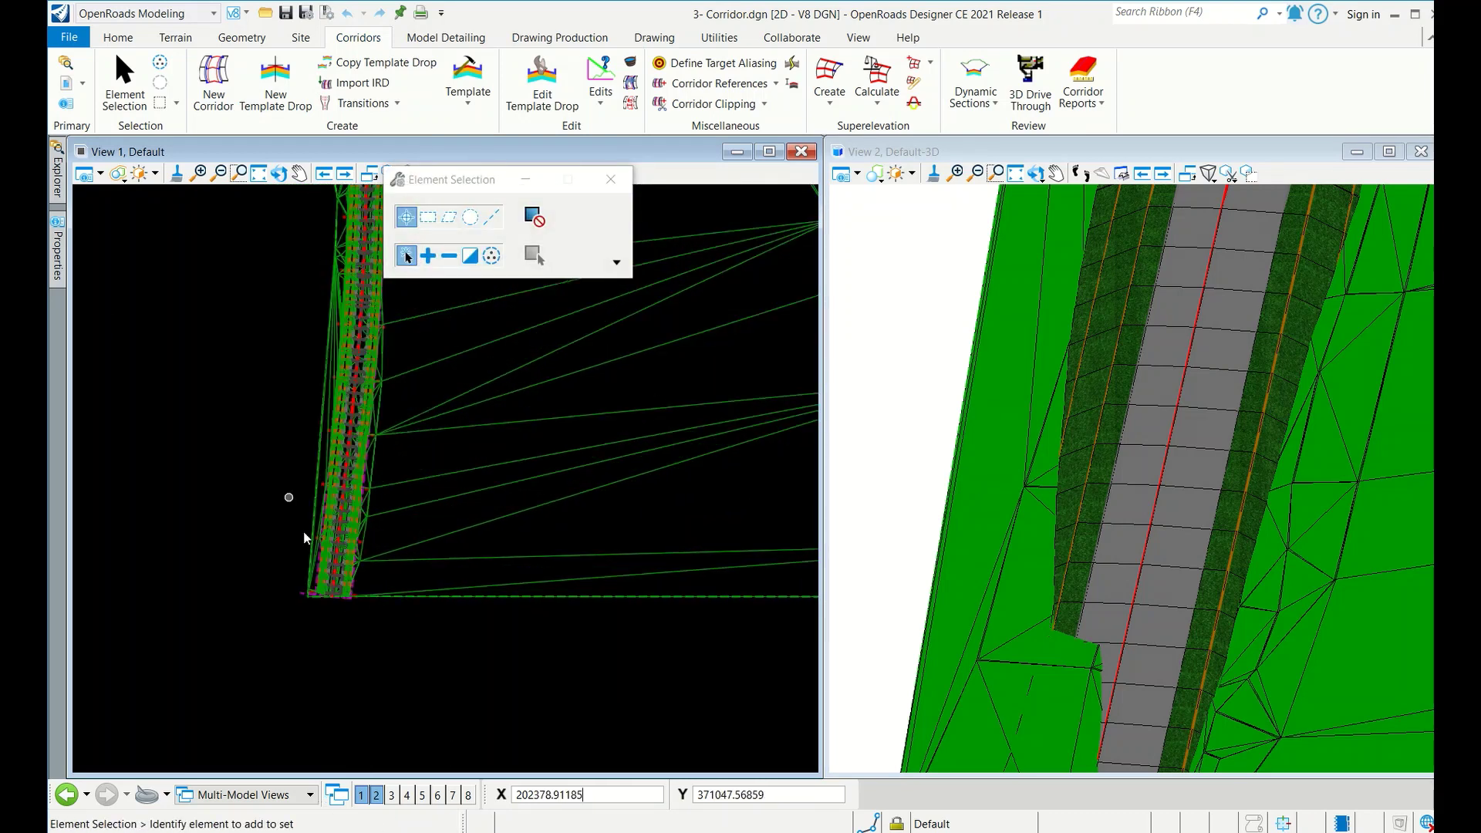
{"action": "scroll", "coordinate": [360, 604], "scroll_direction": "down", "scroll_amount": 2}
{"action": "left_click", "coordinate": [994, 108]}
{"action": "left_click", "coordinate": [997, 122]}
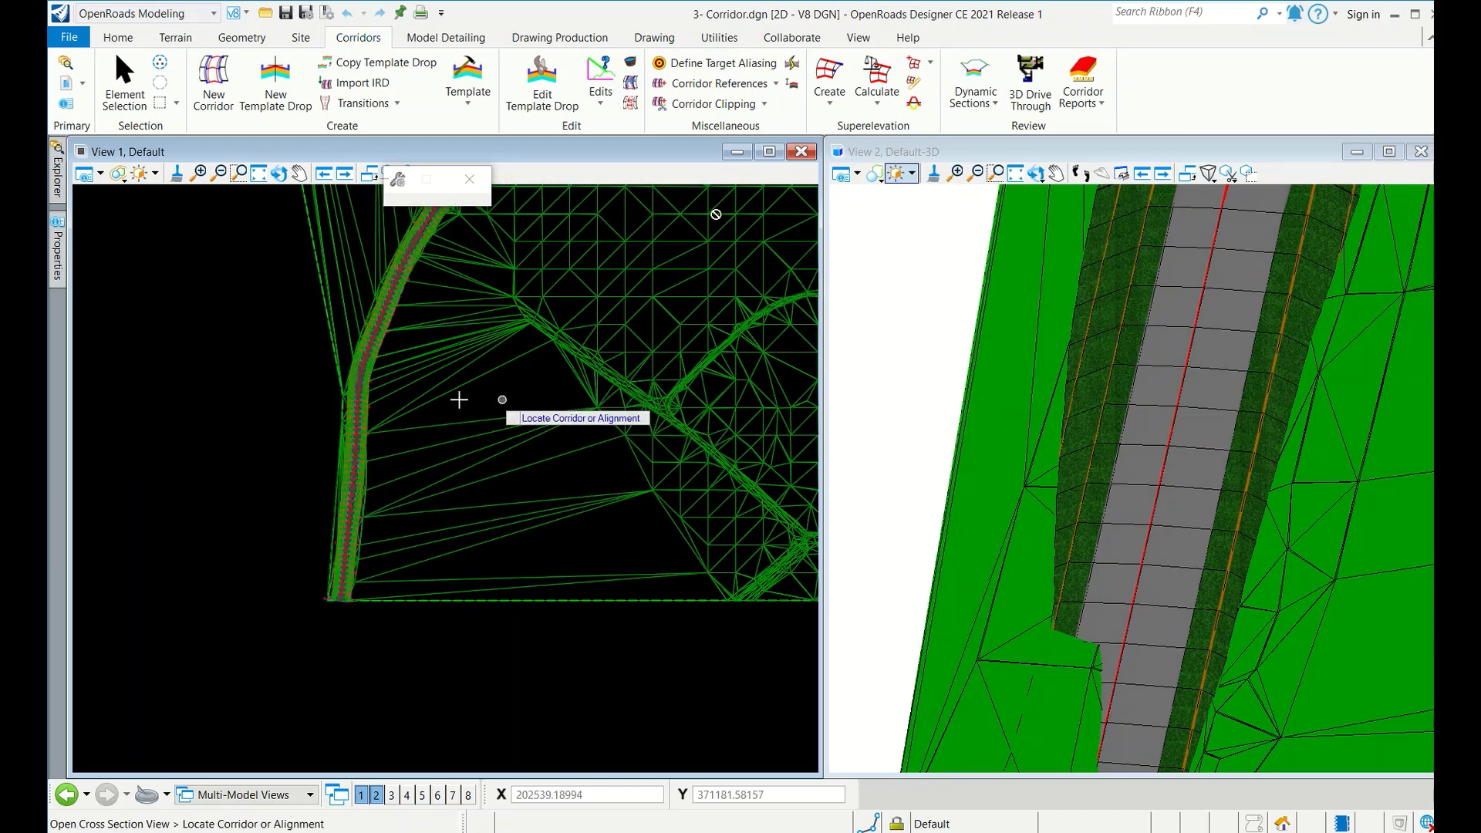
{"action": "left_click", "coordinate": [366, 431]}
{"action": "left_click", "coordinate": [422, 795]}
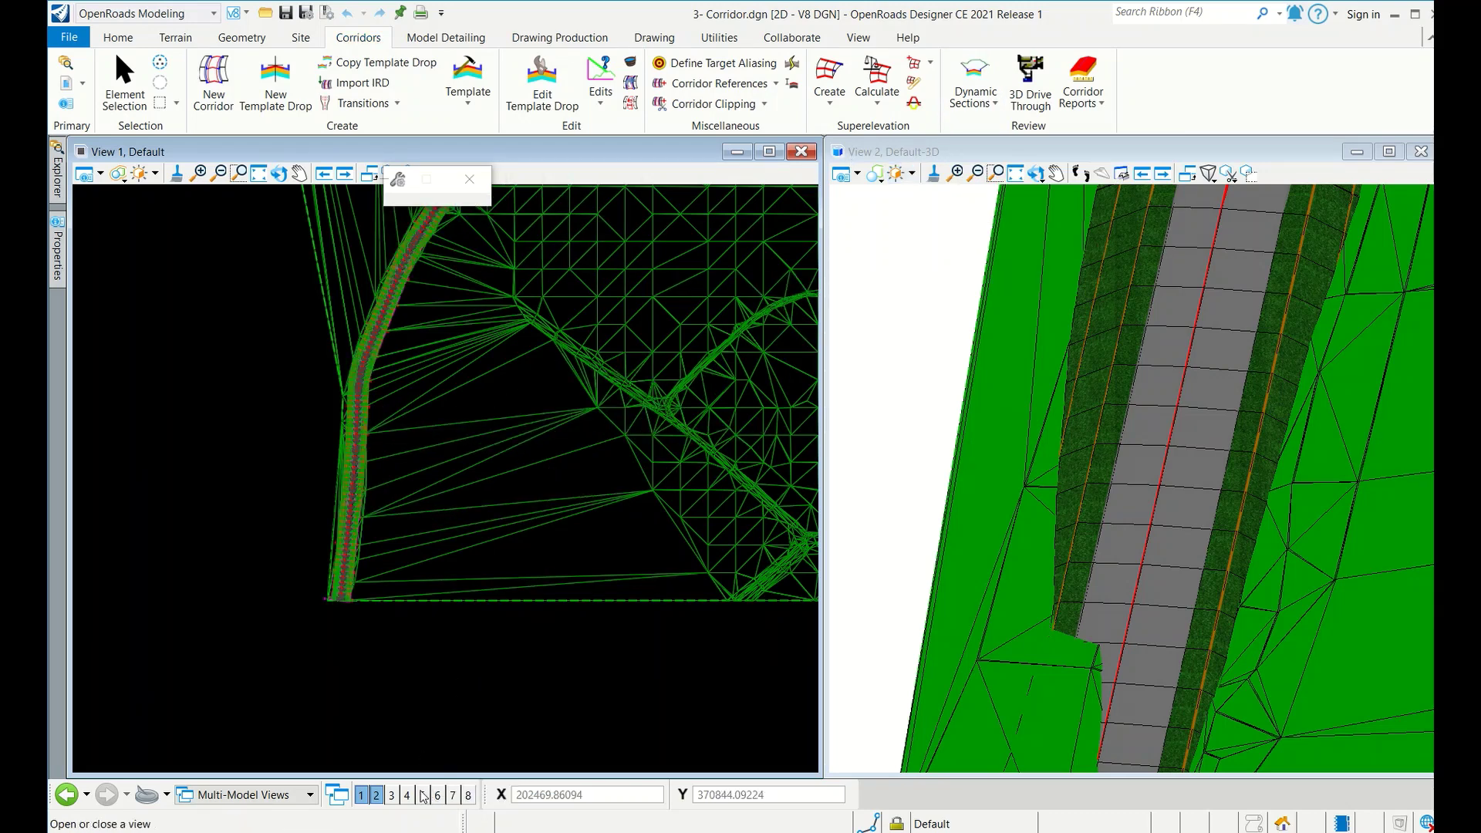
{"action": "left_click", "coordinate": [472, 638]}
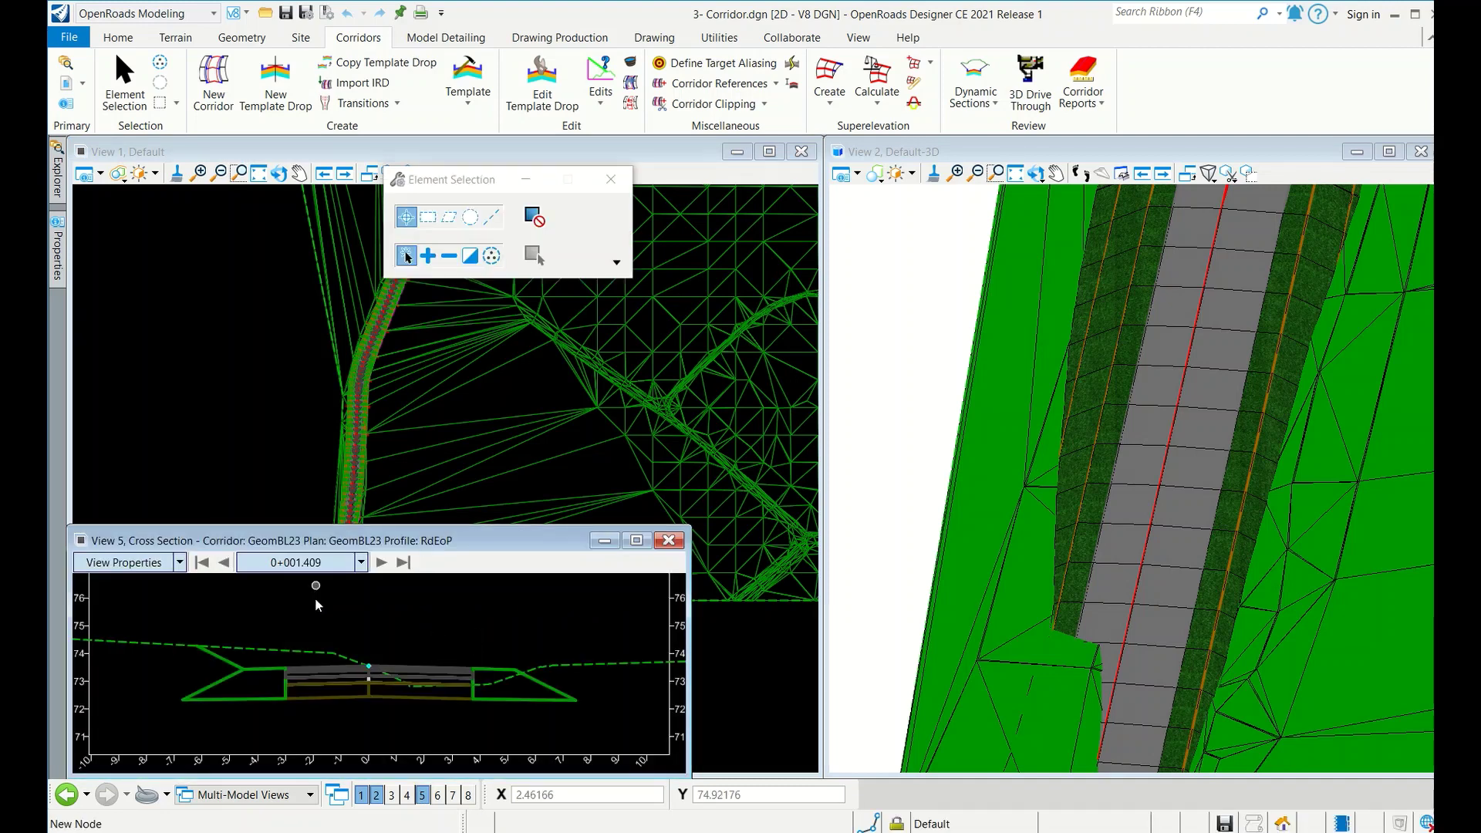
{"action": "scroll", "coordinate": [345, 683], "scroll_direction": "down", "scroll_amount": 2}
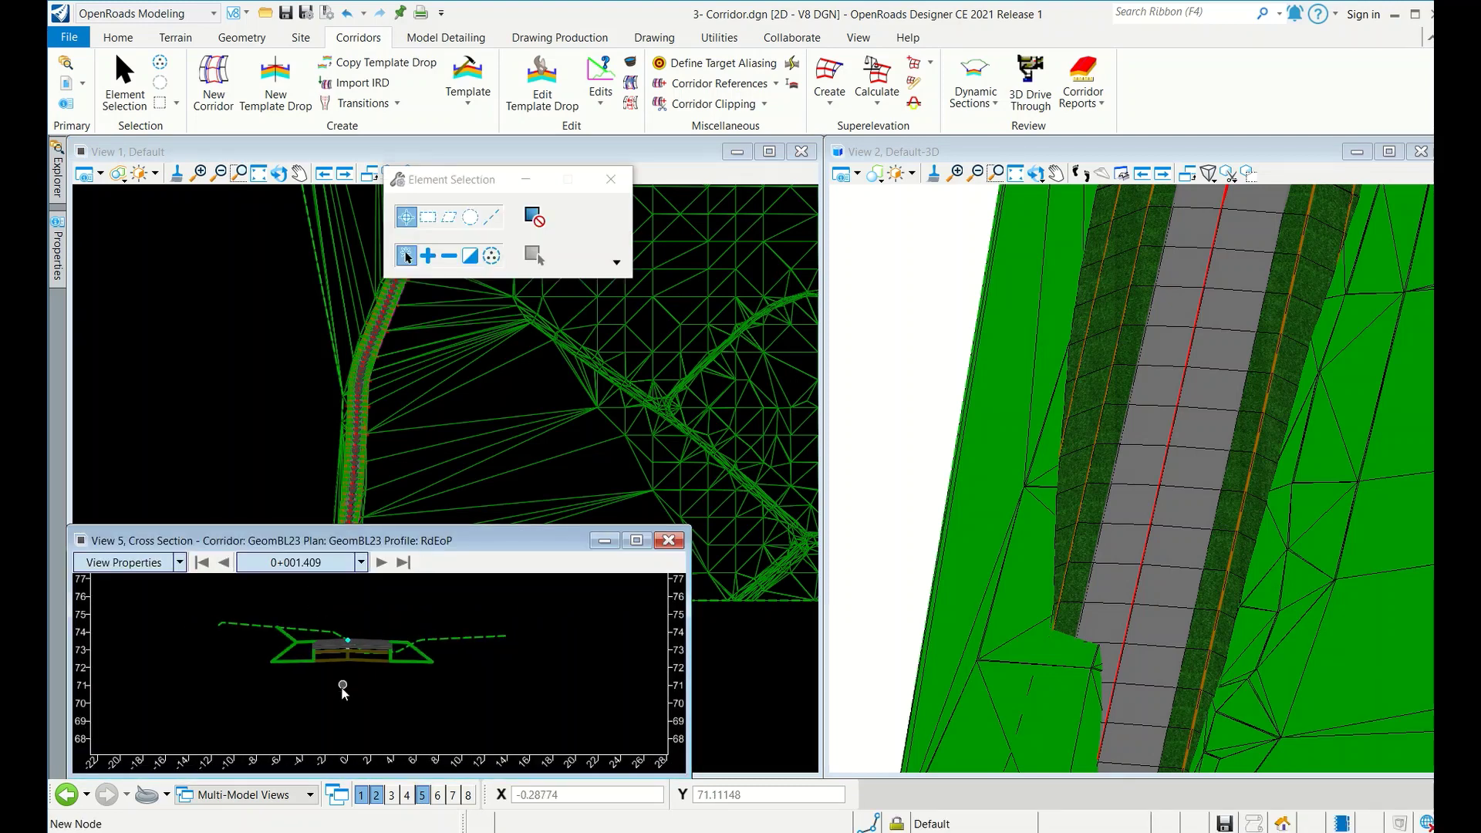
Step: Locate the cross section at about station 0+267 by picking a datapoint beside the corridor in plan
{"action": "right_click", "coordinate": [369, 710]}
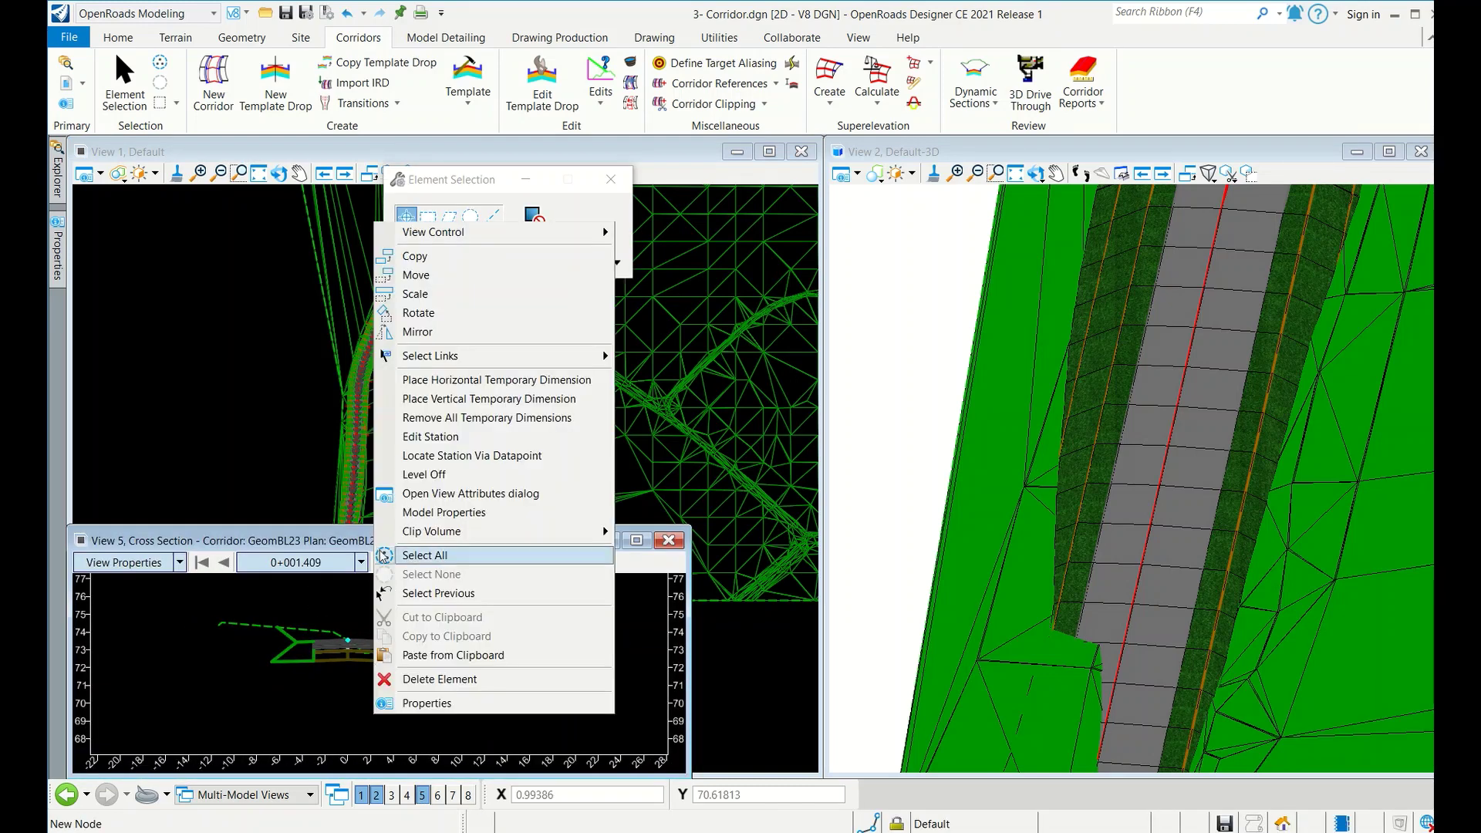
{"action": "left_click", "coordinate": [432, 456]}
{"action": "left_click", "coordinate": [392, 387]}
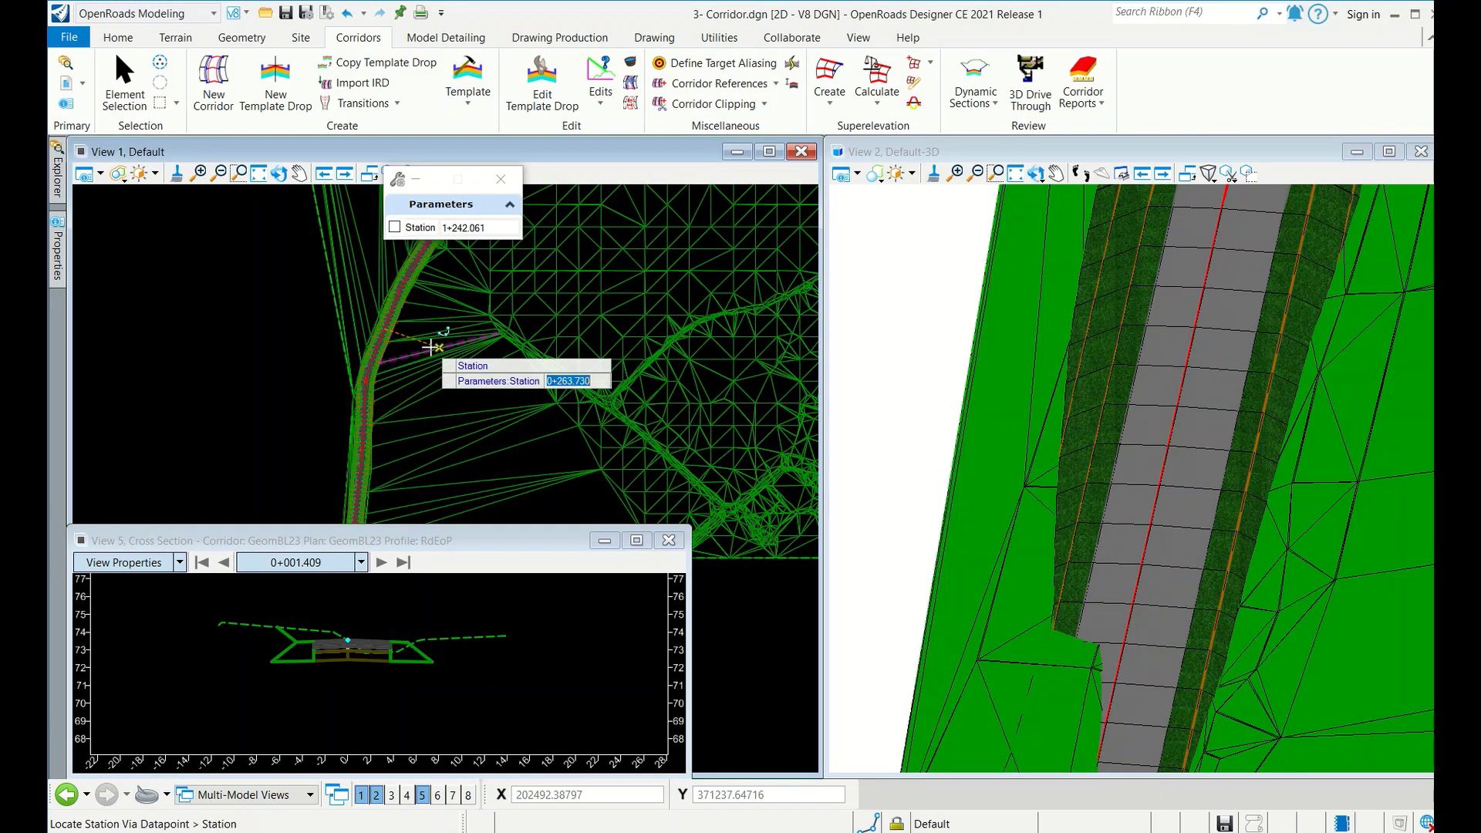
{"action": "left_click", "coordinate": [429, 342]}
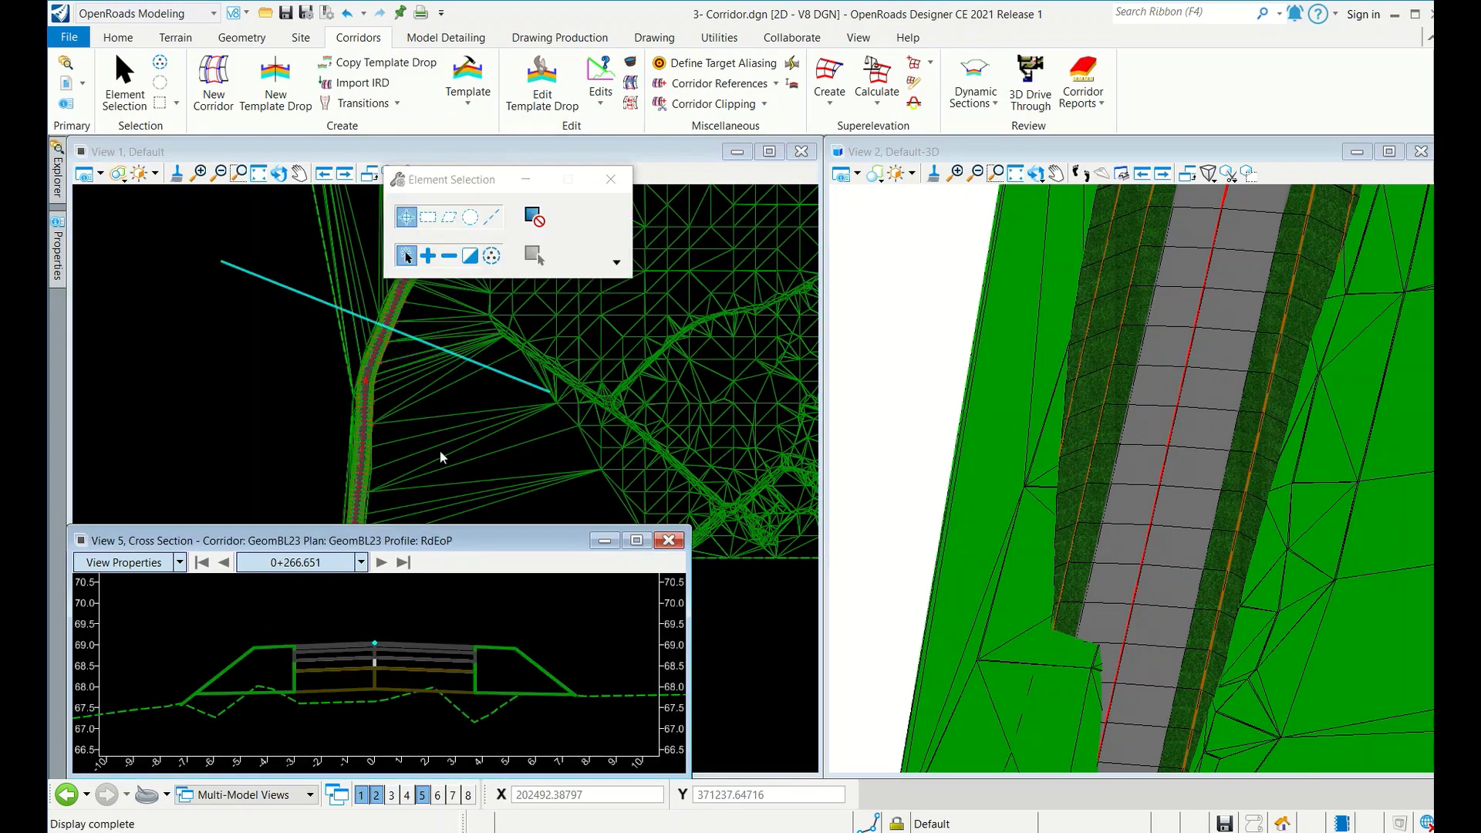
Step: Step forward through the corridor cross sections to station 0+335.000, examining how the side slopes meet the terrain
{"action": "left_click", "coordinate": [381, 564]}
{"action": "left_click", "coordinate": [381, 564]}
{"action": "left_click", "coordinate": [381, 563]}
{"action": "left_click", "coordinate": [381, 563]}
{"action": "left_click", "coordinate": [381, 563]}
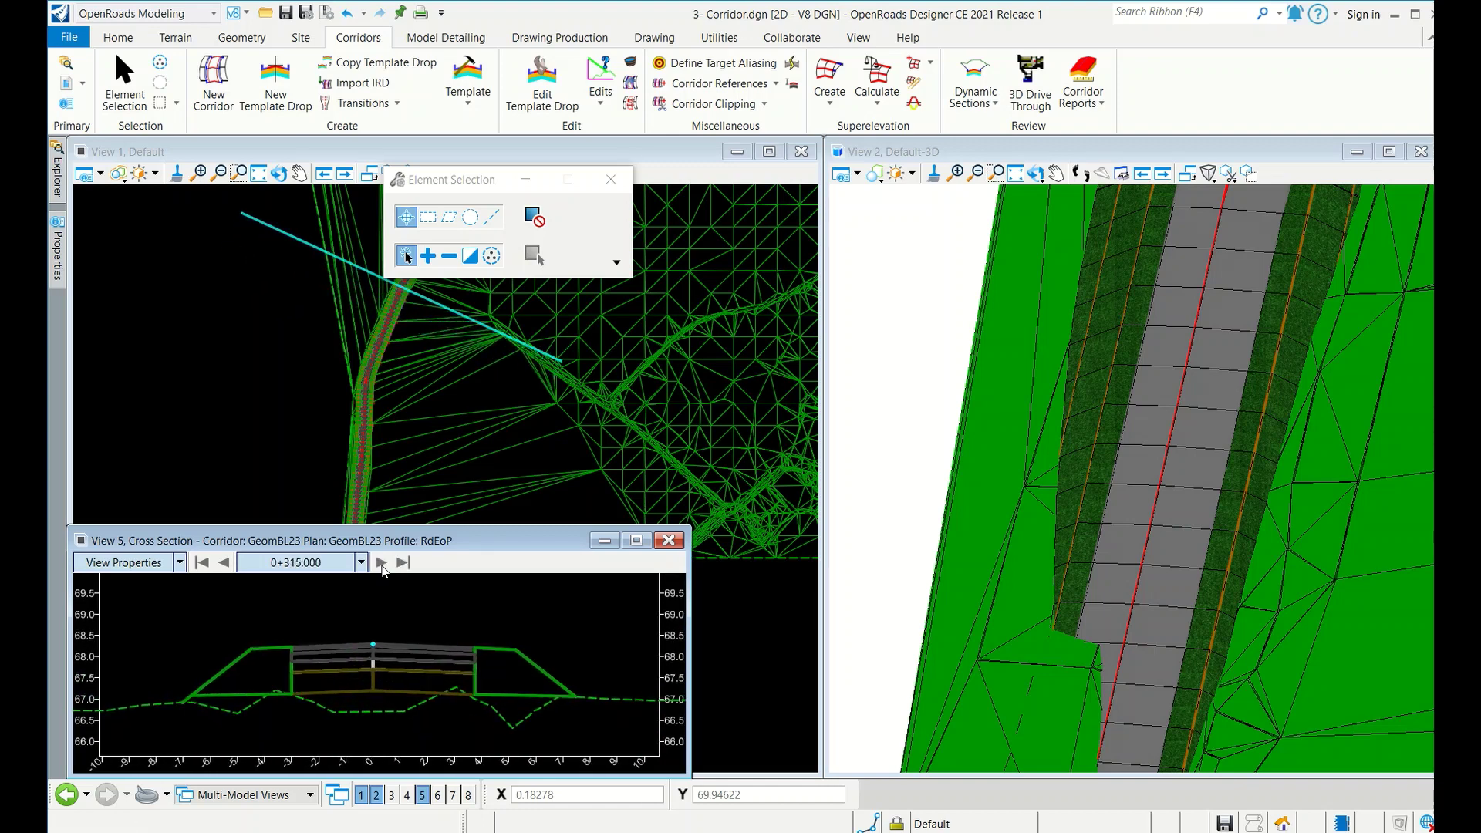
{"action": "scroll", "coordinate": [333, 614], "scroll_direction": "down", "scroll_amount": 3}
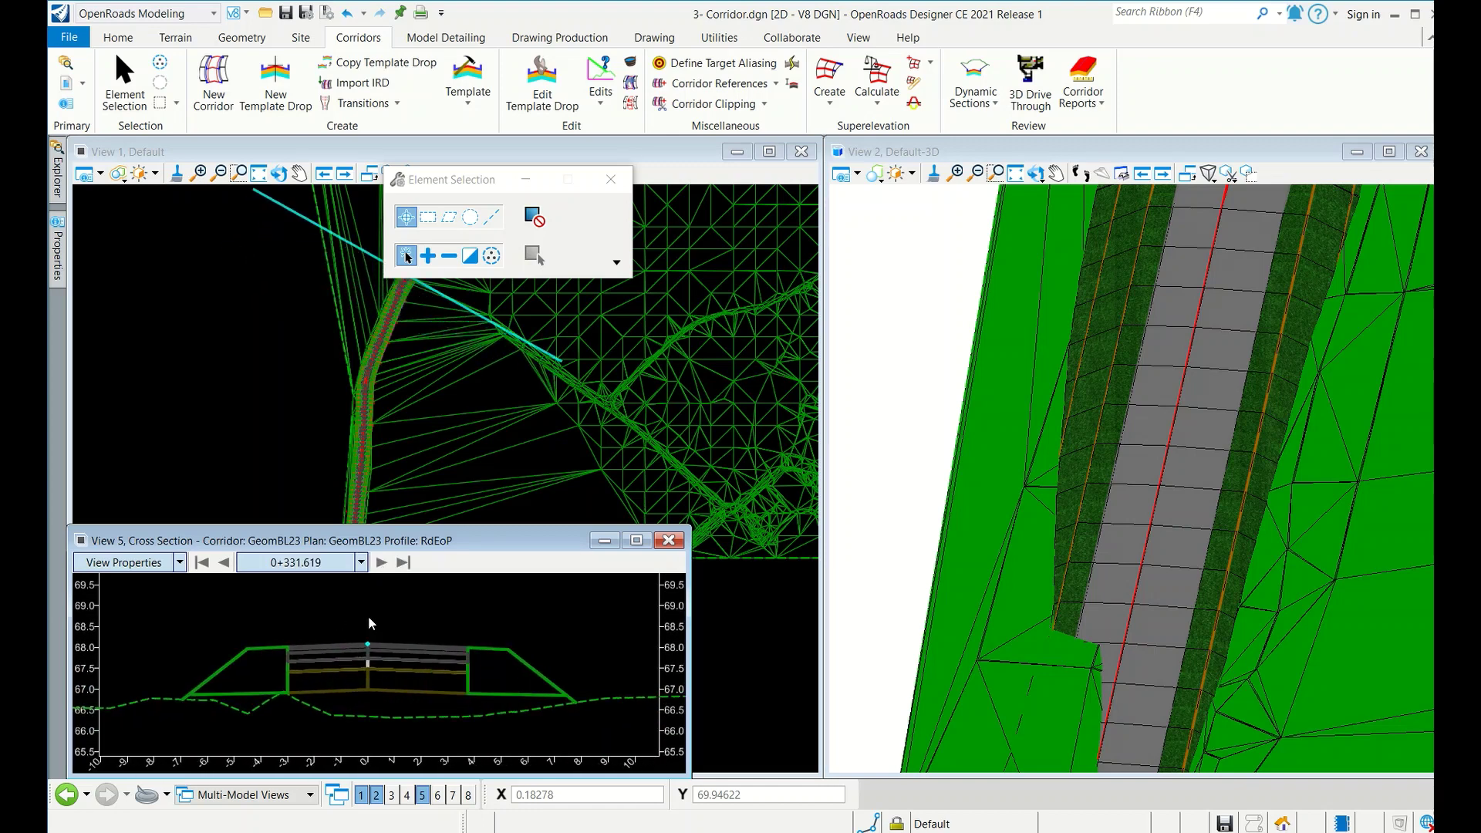
Step: Place a horizontal temporary dimension from the left pavement edge to the centreline, above the cross section
{"action": "right_click", "coordinate": [349, 611]}
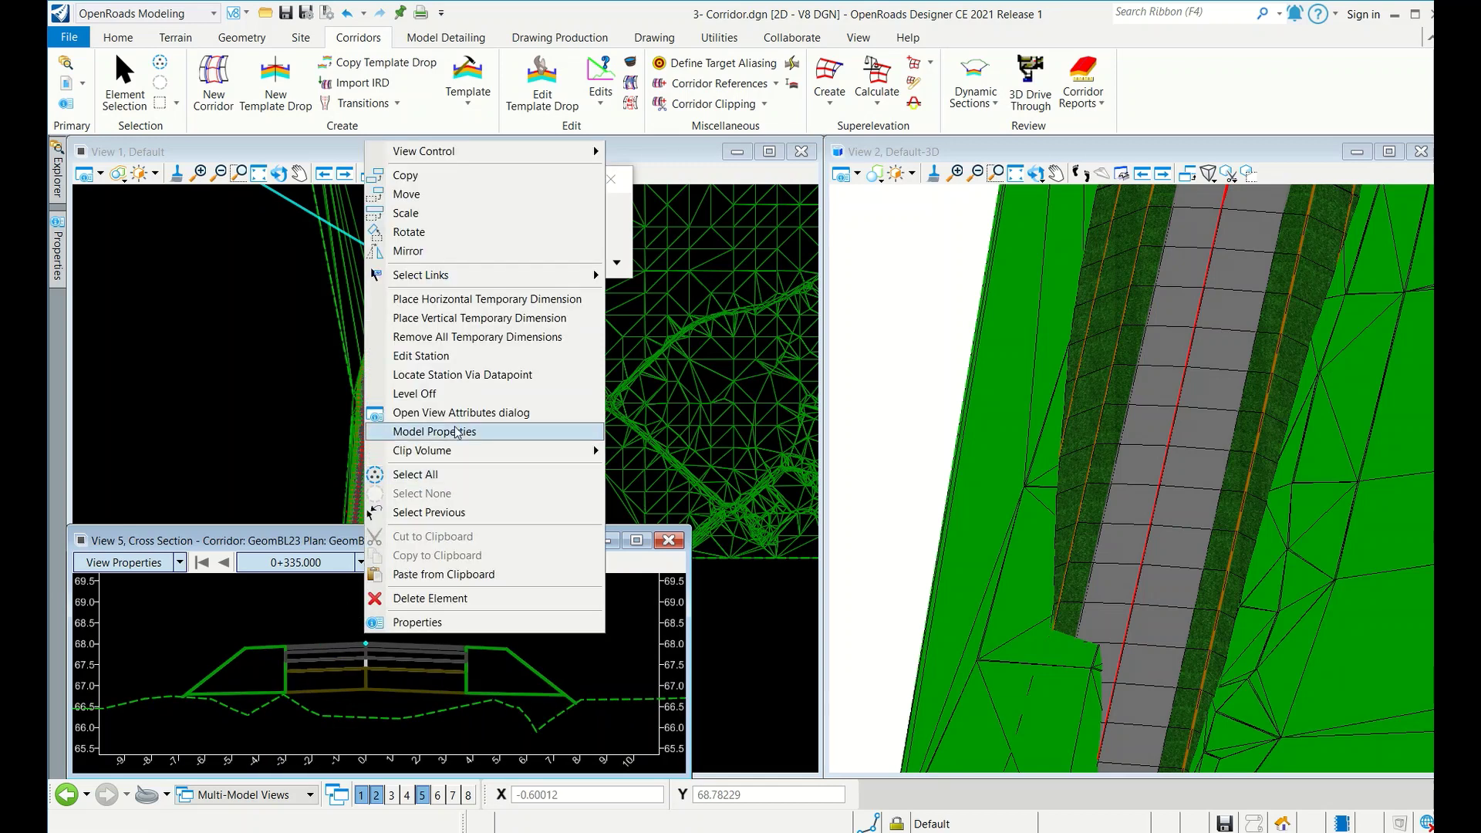
{"action": "left_click", "coordinate": [463, 299]}
{"action": "left_click", "coordinate": [287, 648]}
{"action": "left_click", "coordinate": [366, 644]}
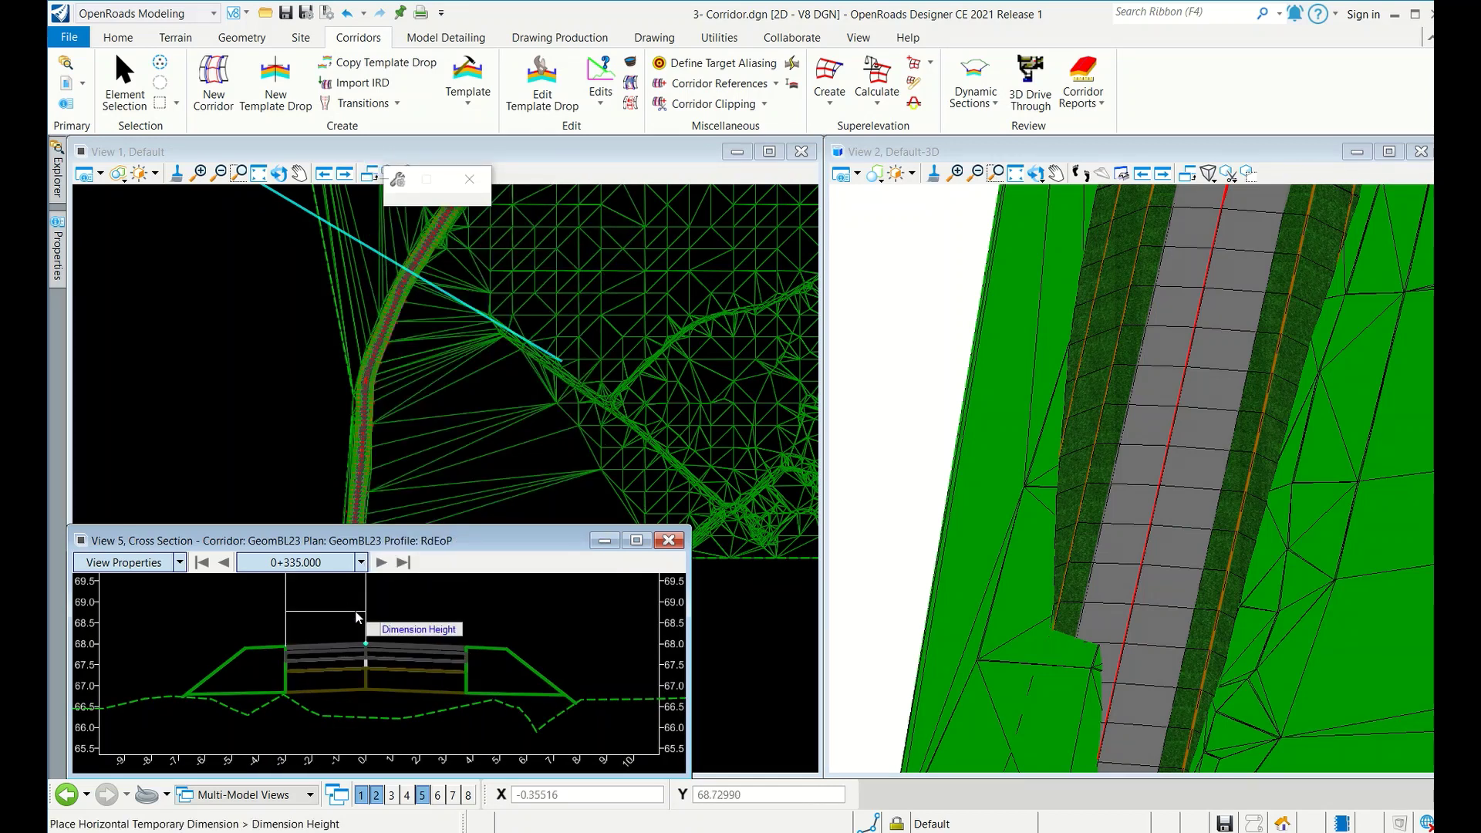
{"action": "left_click", "coordinate": [404, 609]}
Step: Place a horizontal temporary dimension from the centreline to the right pavement edge above the cross section, and close the cross section view
{"action": "right_click", "coordinate": [416, 617]}
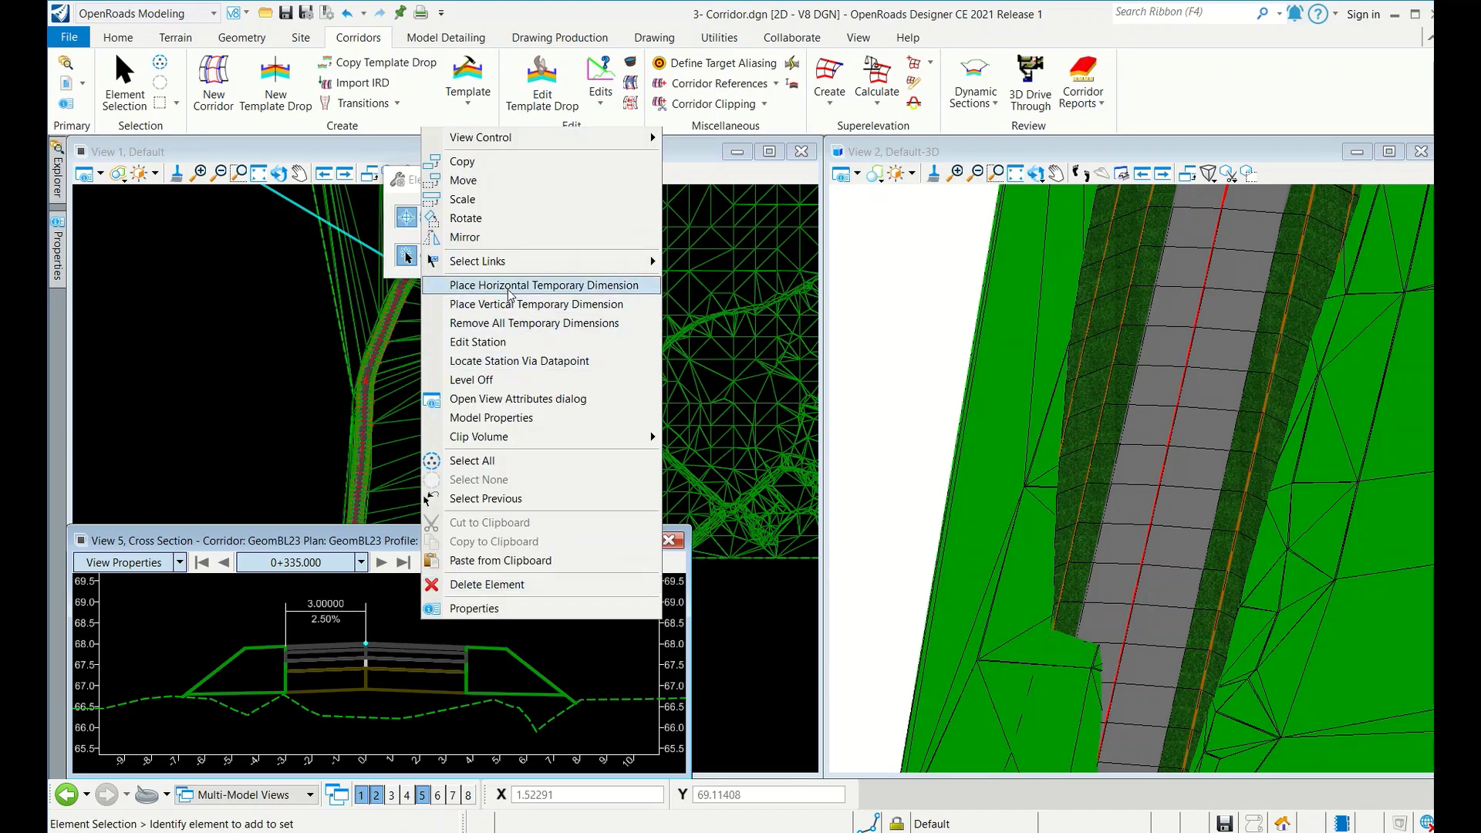
{"action": "left_click", "coordinate": [500, 292]}
{"action": "left_click", "coordinate": [365, 643]}
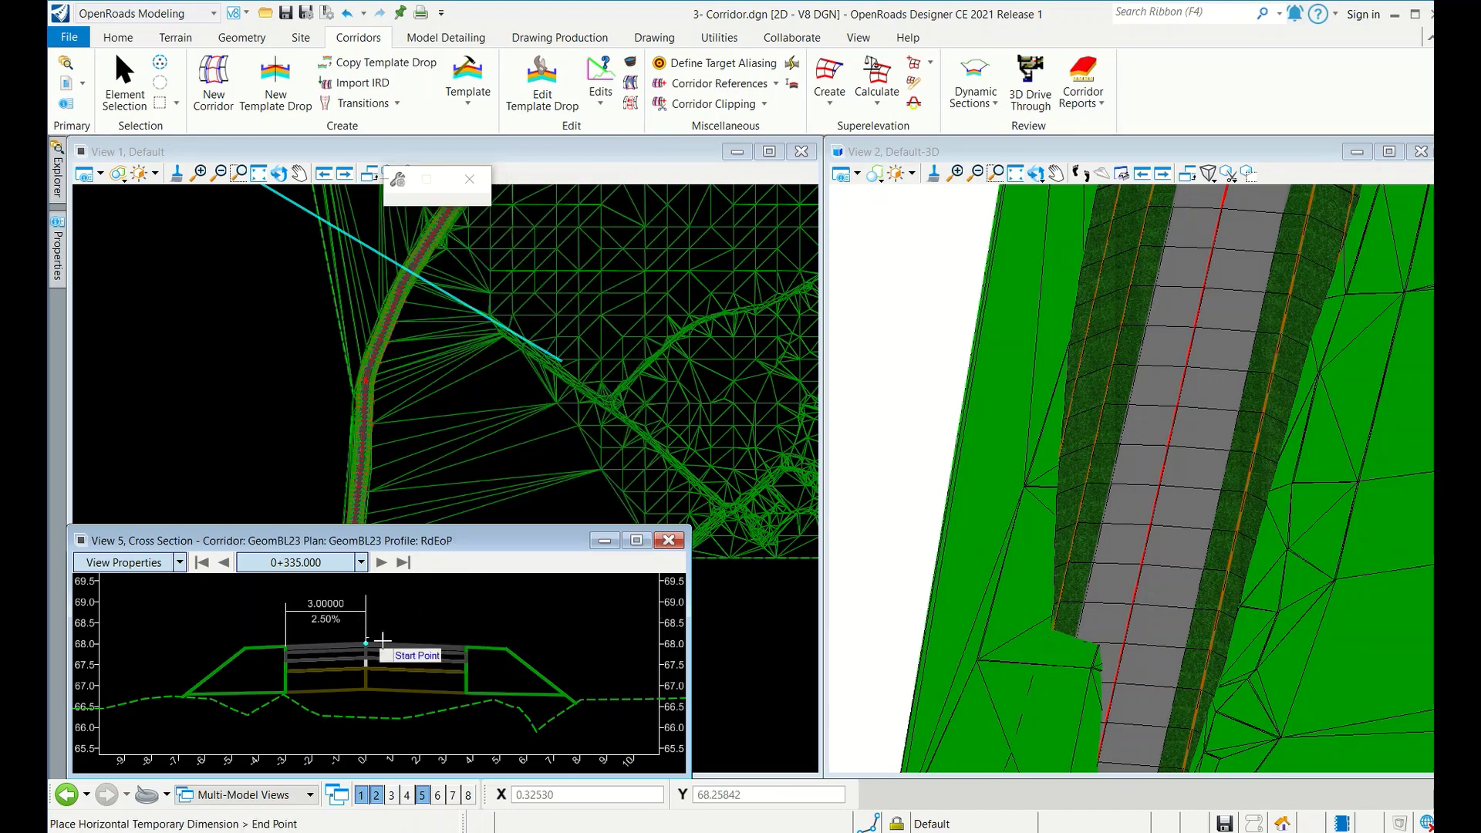
{"action": "left_click", "coordinate": [466, 644]}
{"action": "left_click", "coordinate": [498, 623]}
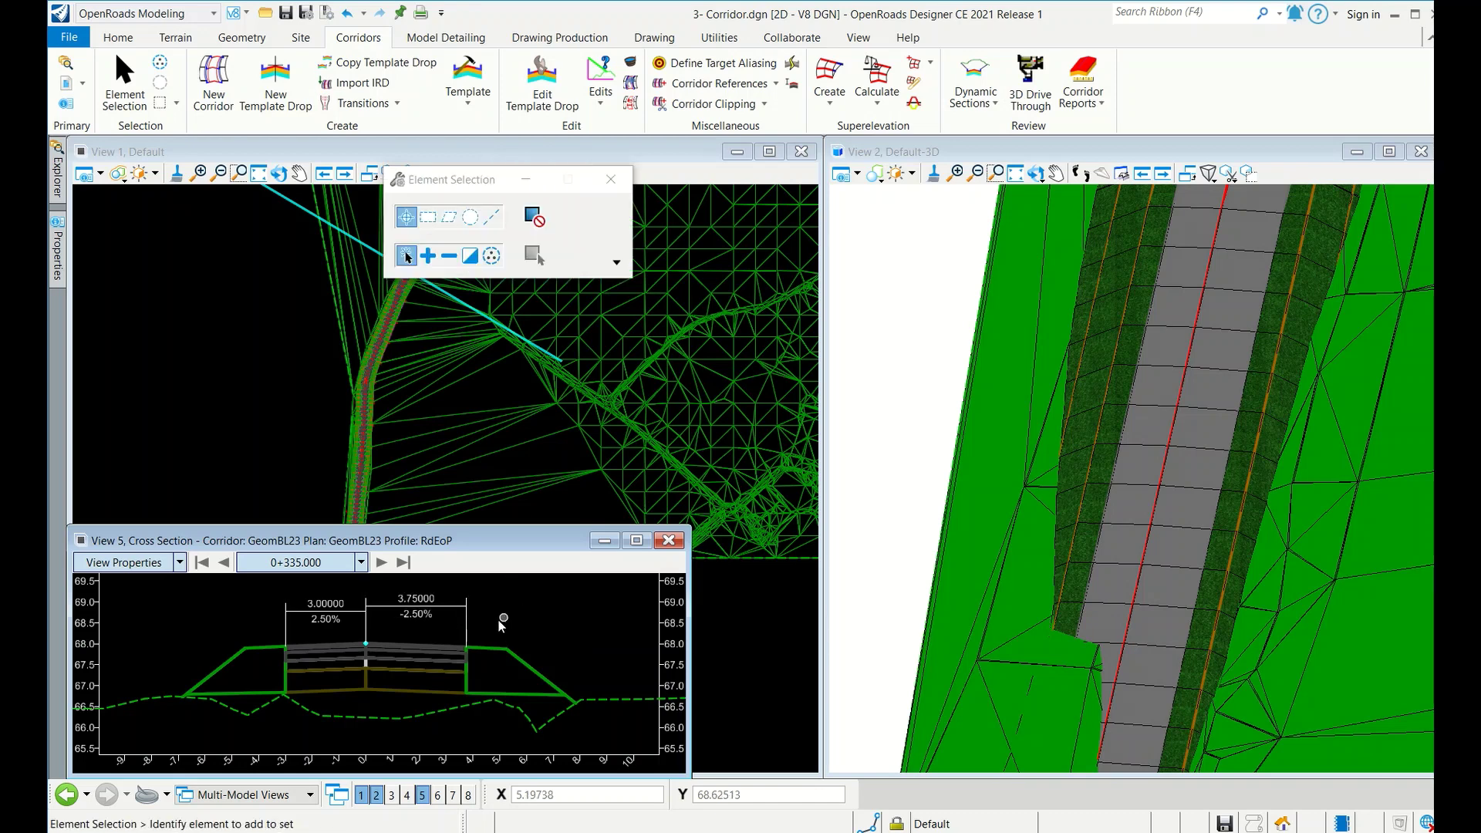
{"action": "left_click", "coordinate": [670, 540]}
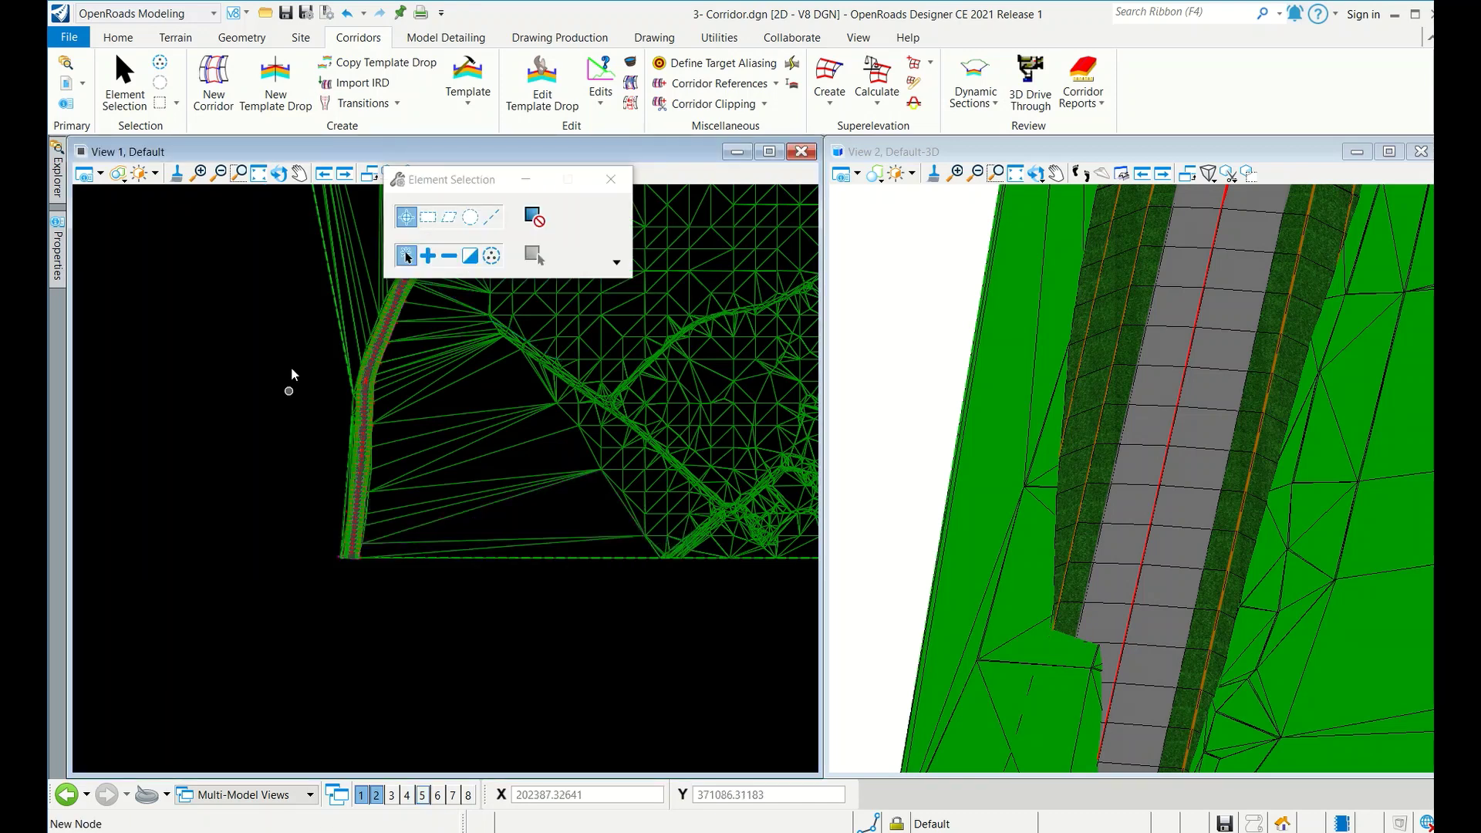
{"action": "left_click", "coordinate": [611, 179]}
Step: Review the references attached to the corridor file, highlighting 1-Terrain.dgn and 2- Alignment.dgn in plan, and close the list
{"action": "scroll", "coordinate": [370, 490], "scroll_direction": "down", "scroll_amount": 2}
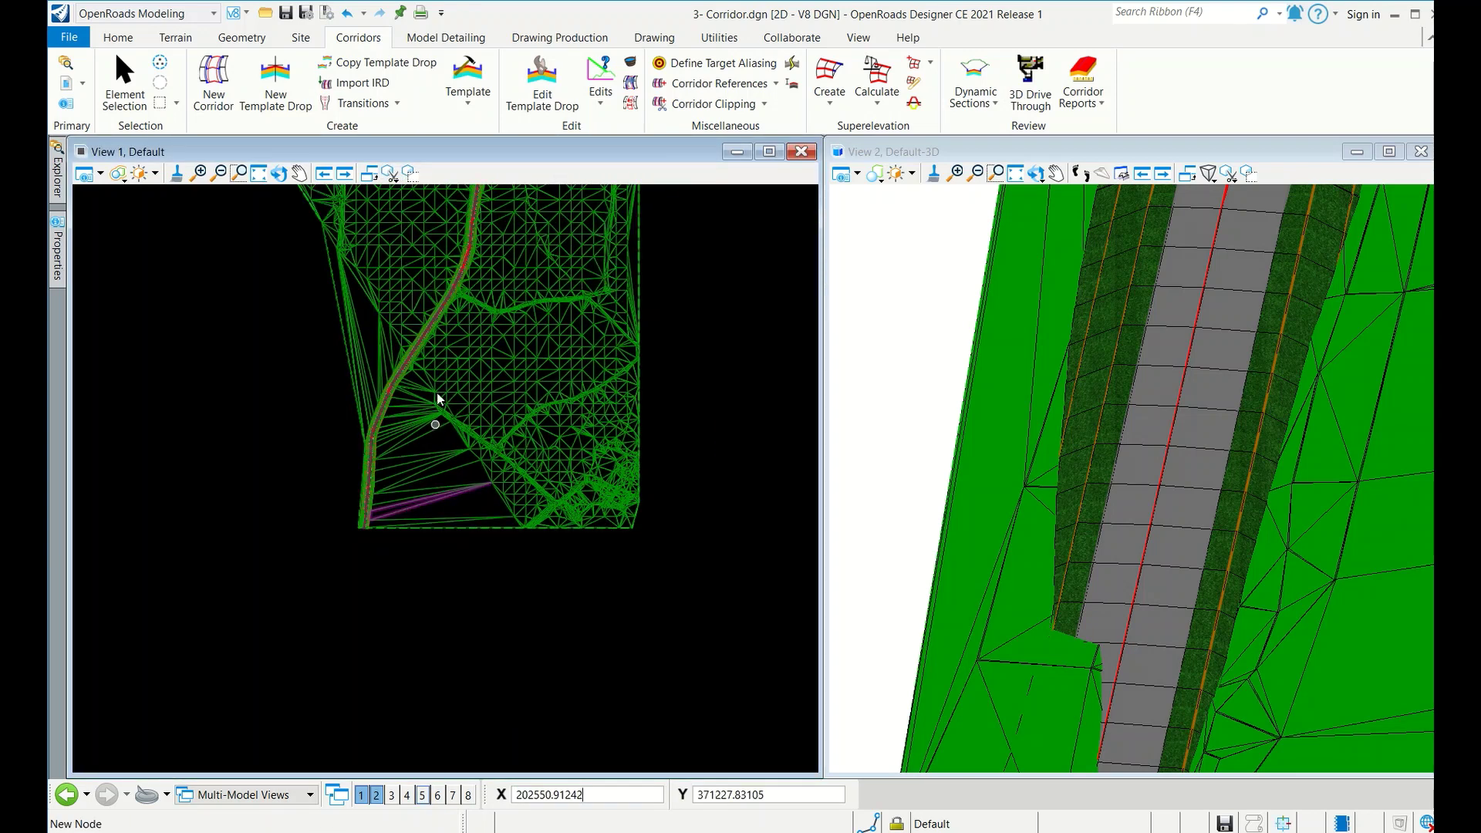
{"action": "left_click", "coordinate": [118, 37]}
{"action": "left_click", "coordinate": [443, 77]}
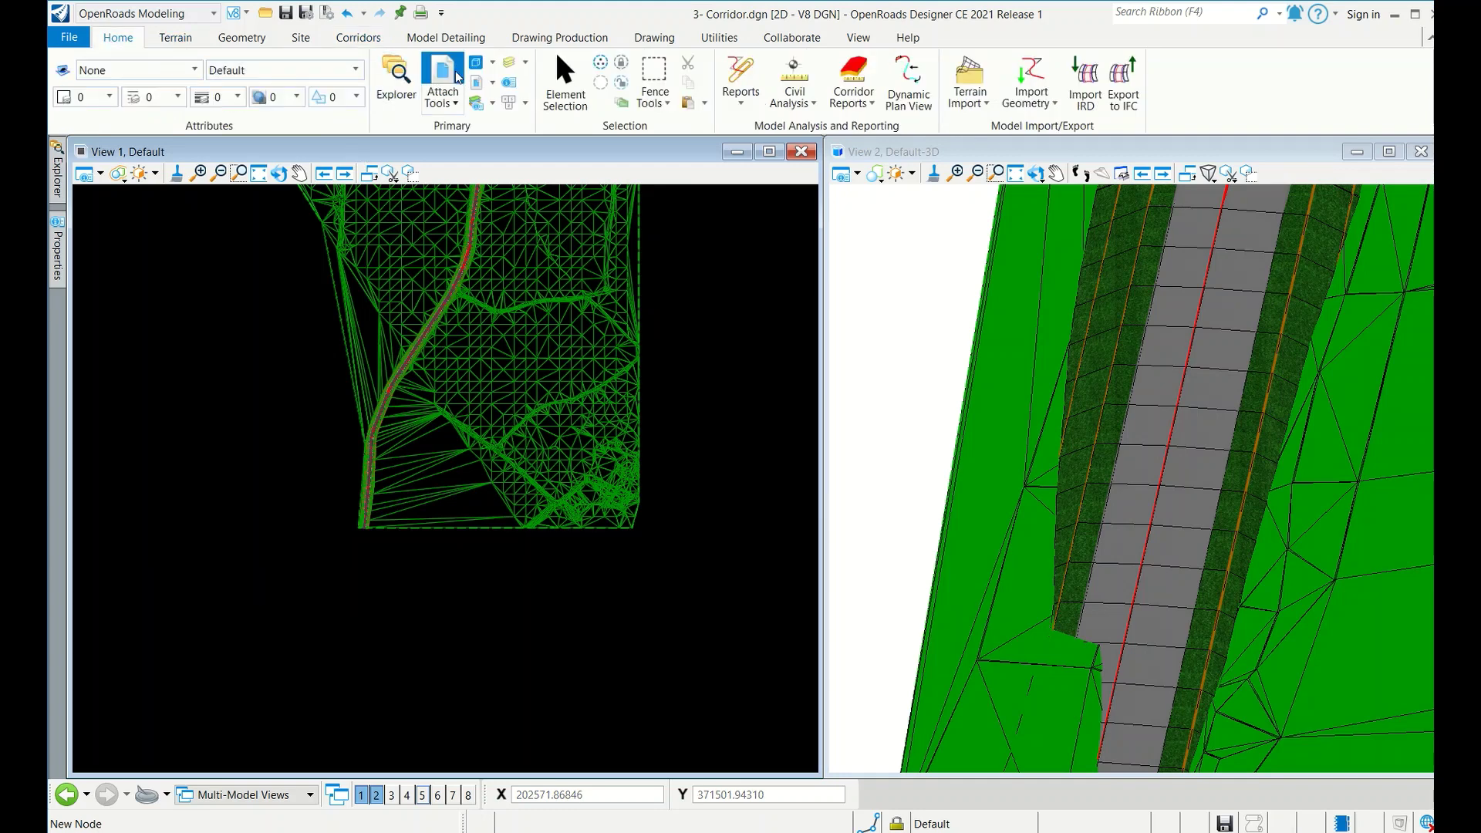
{"action": "left_click", "coordinate": [660, 313]}
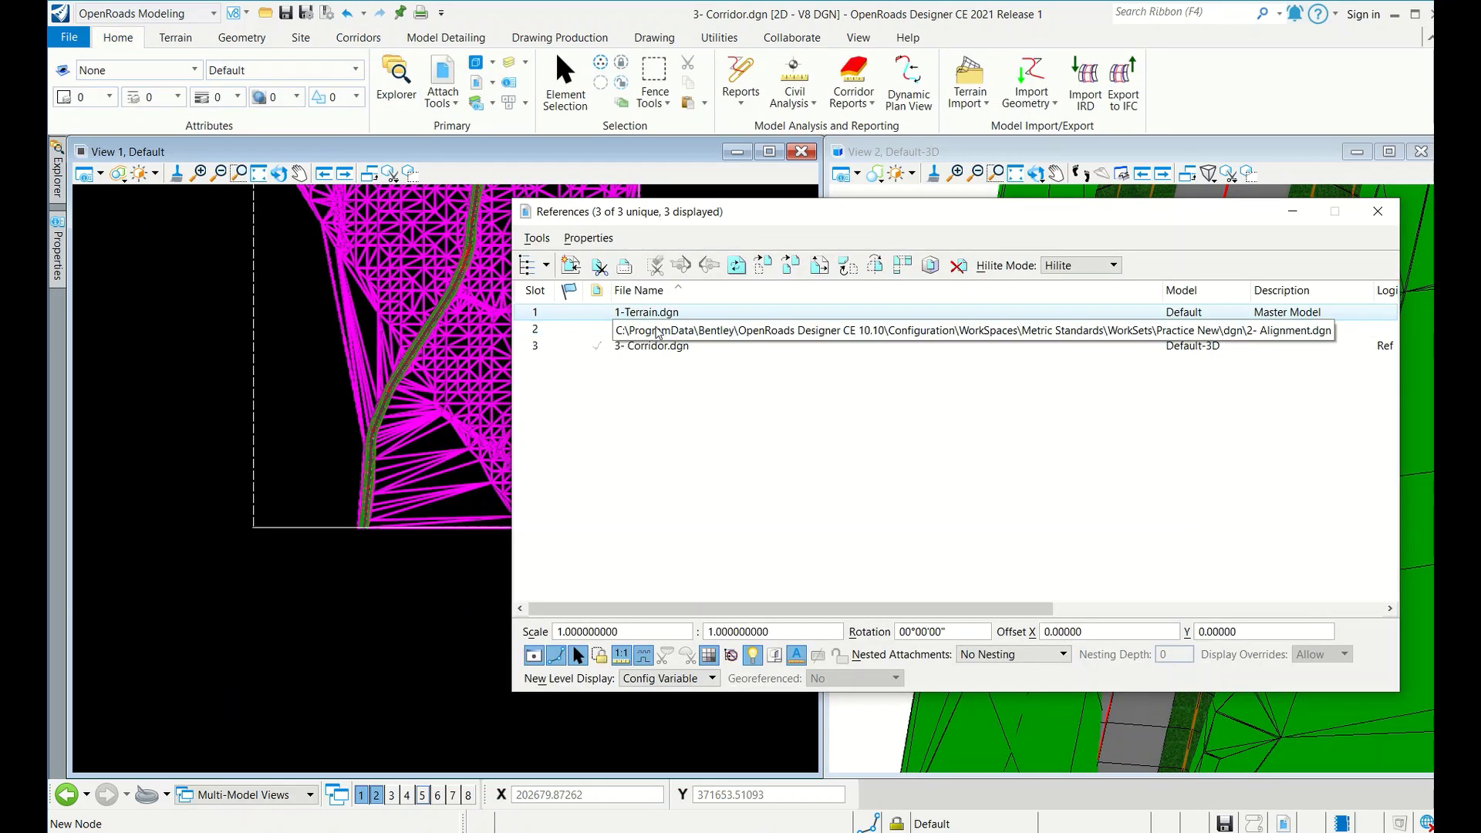
{"action": "left_click", "coordinate": [657, 329]}
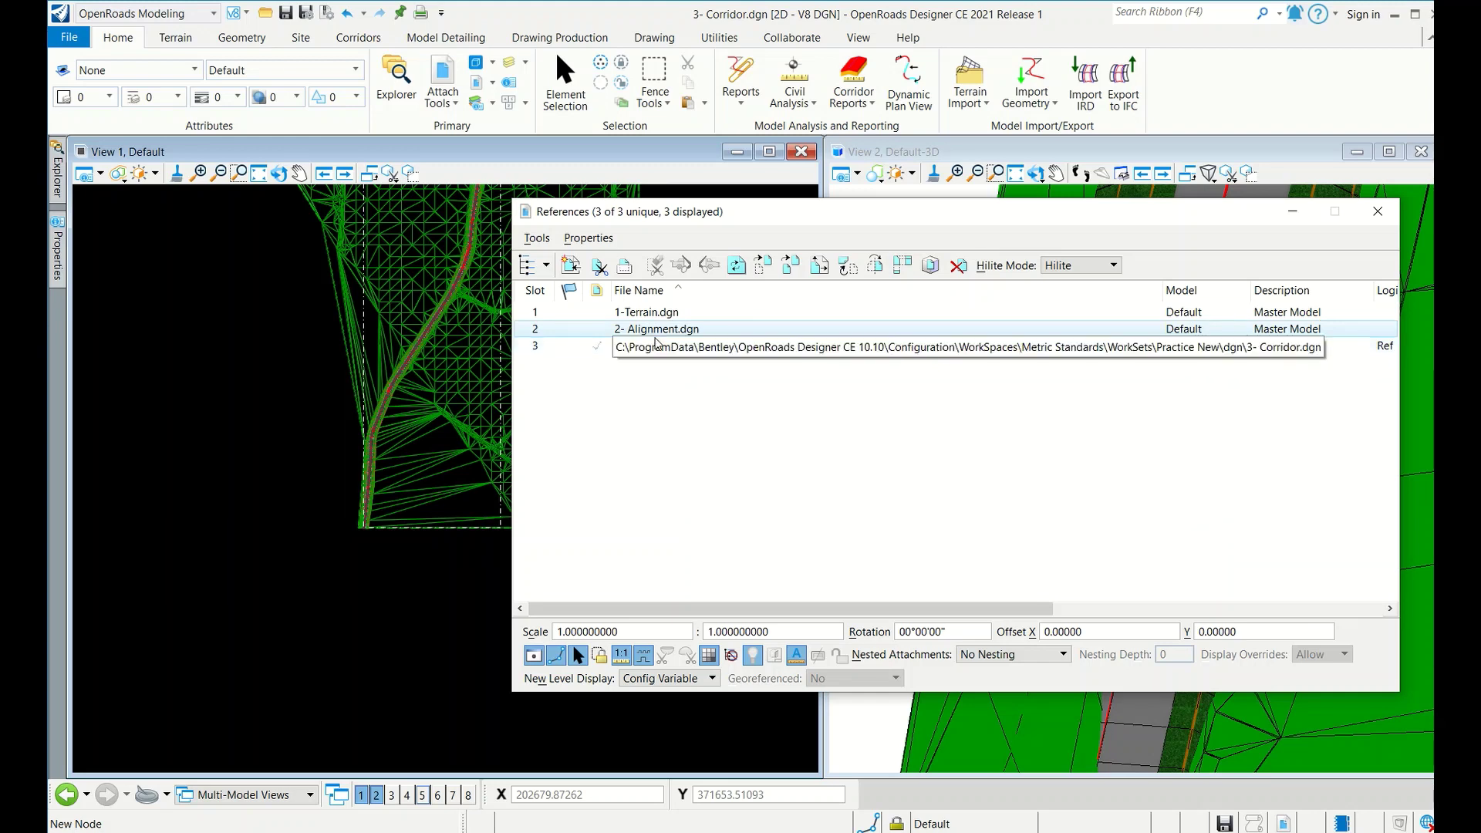
{"action": "left_click", "coordinate": [1377, 211]}
{"action": "scroll", "coordinate": [492, 520], "scroll_direction": "down", "scroll_amount": 3}
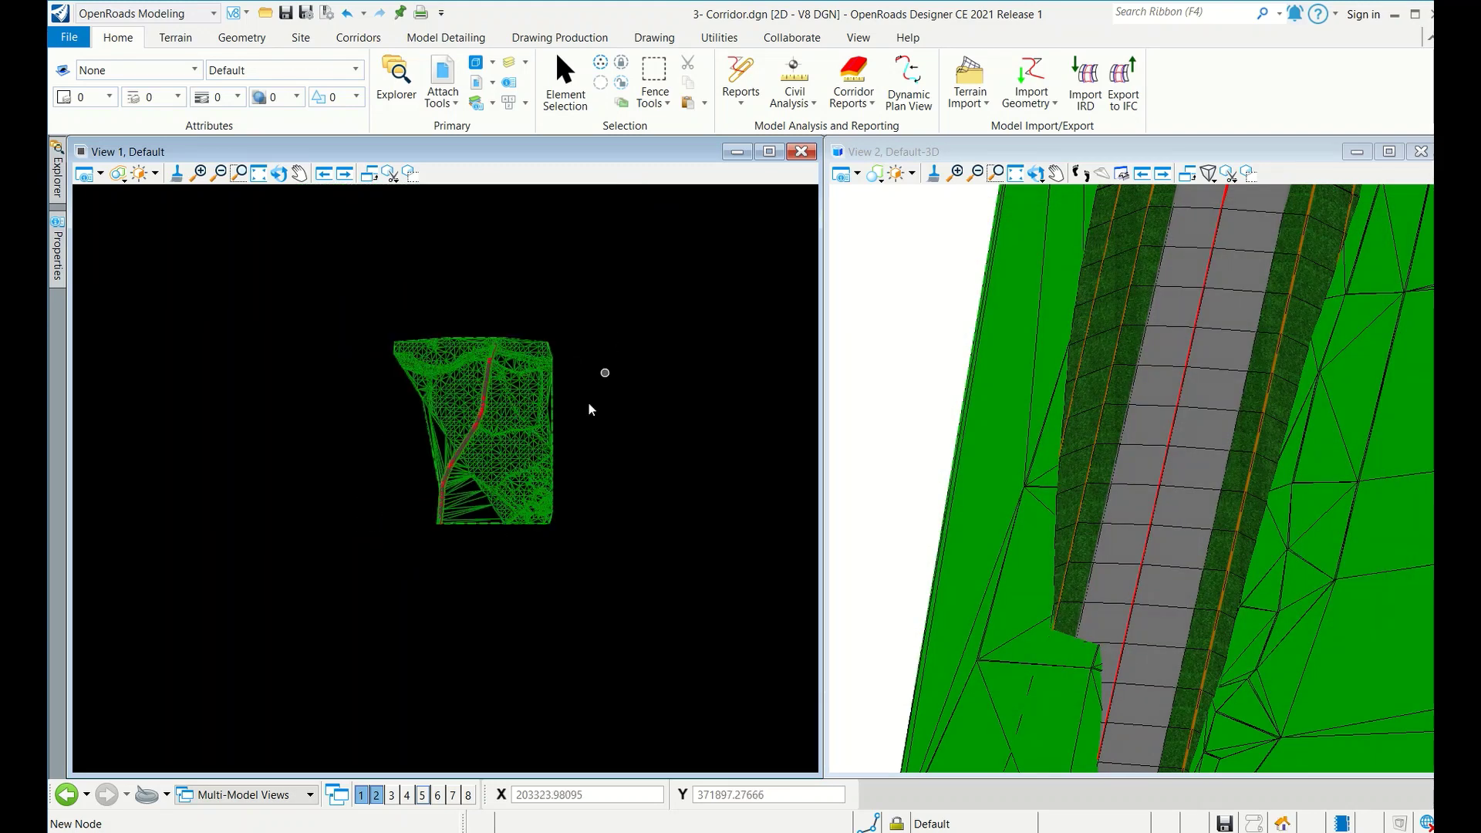
{"action": "scroll", "coordinate": [497, 317], "scroll_direction": "up", "scroll_amount": 6}
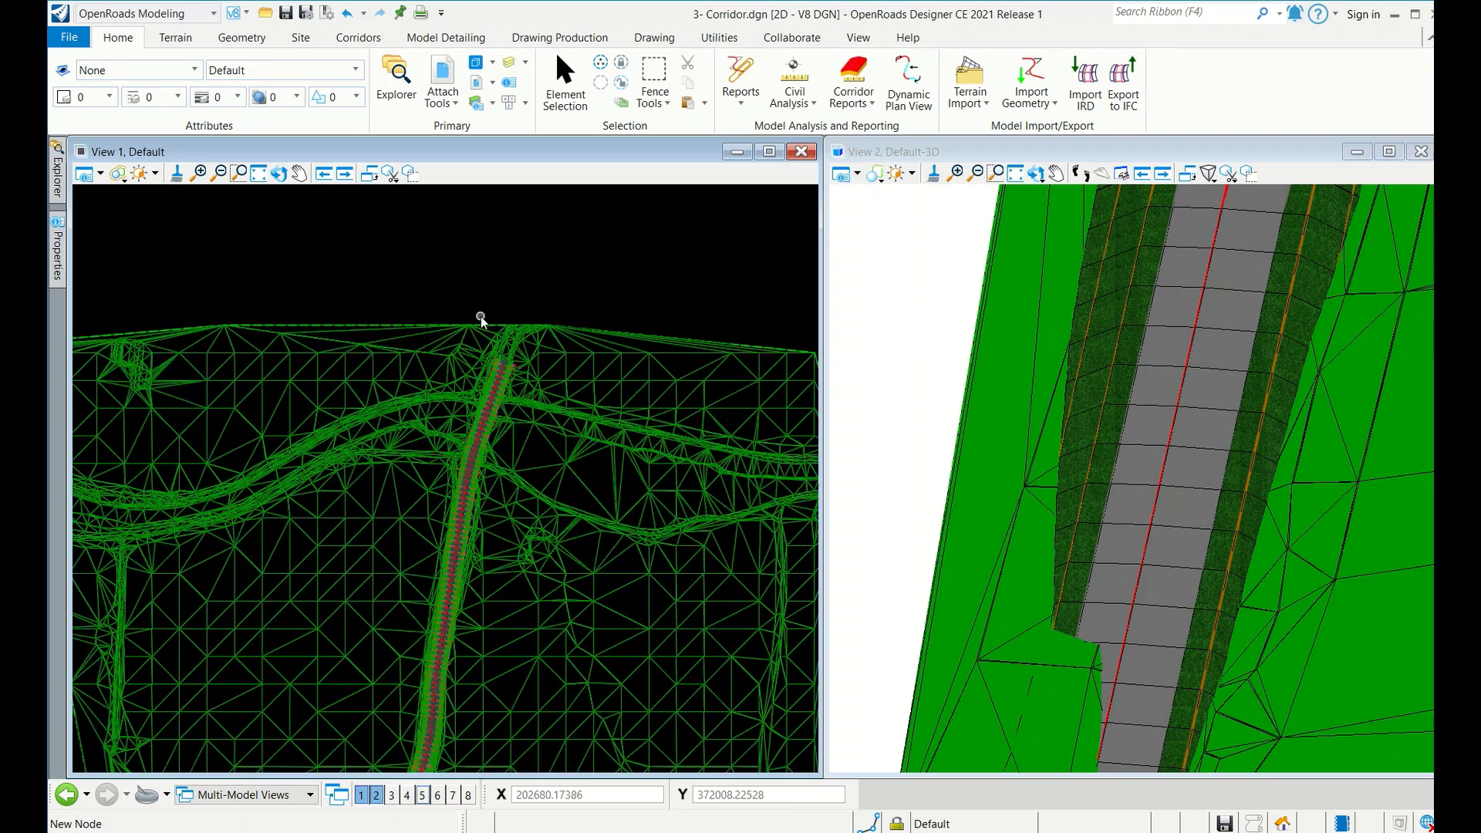
{"action": "mouse_move", "coordinate": [473, 336]}
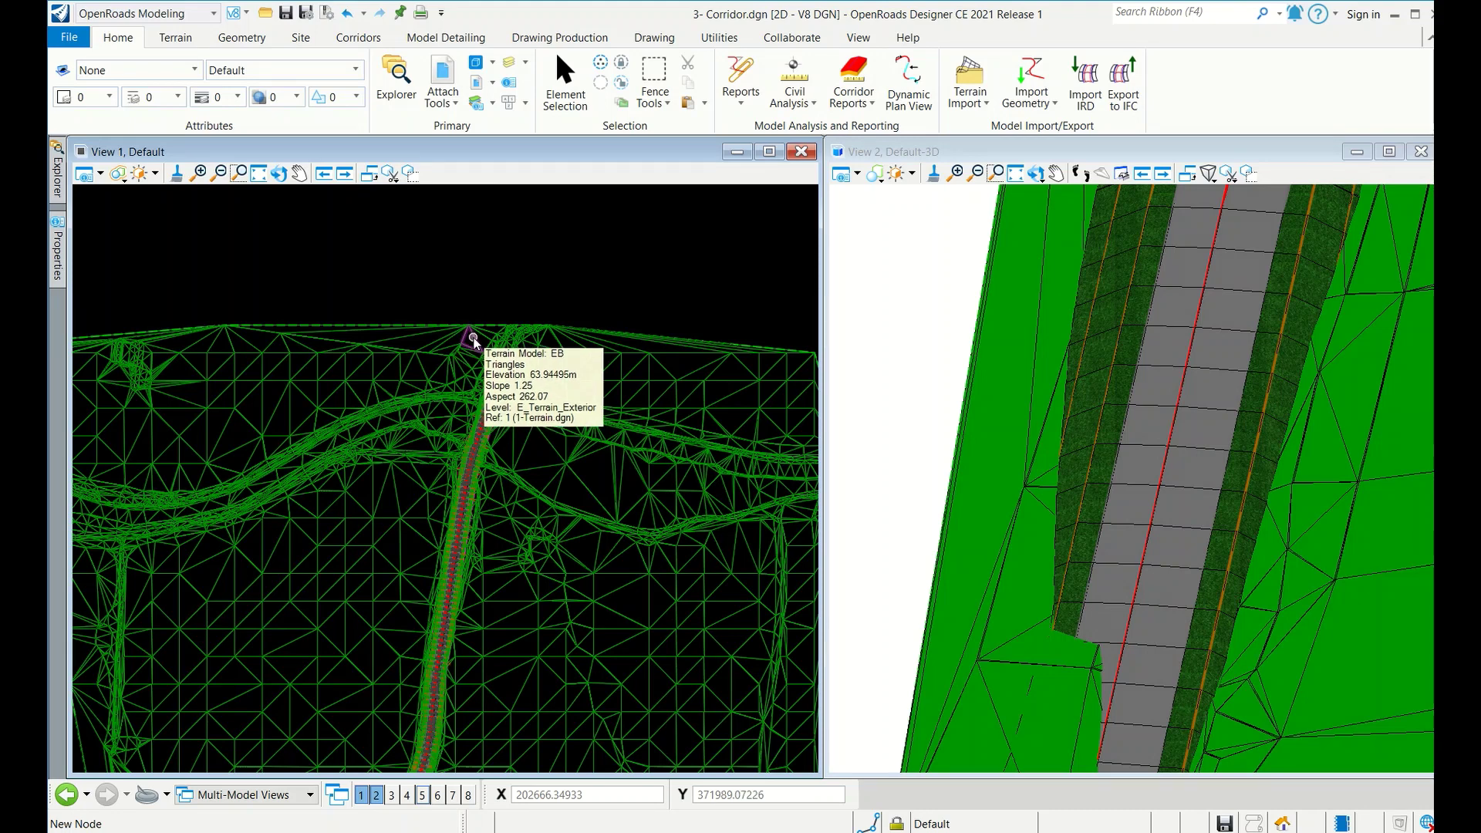
{"action": "left_click", "coordinate": [59, 255]}
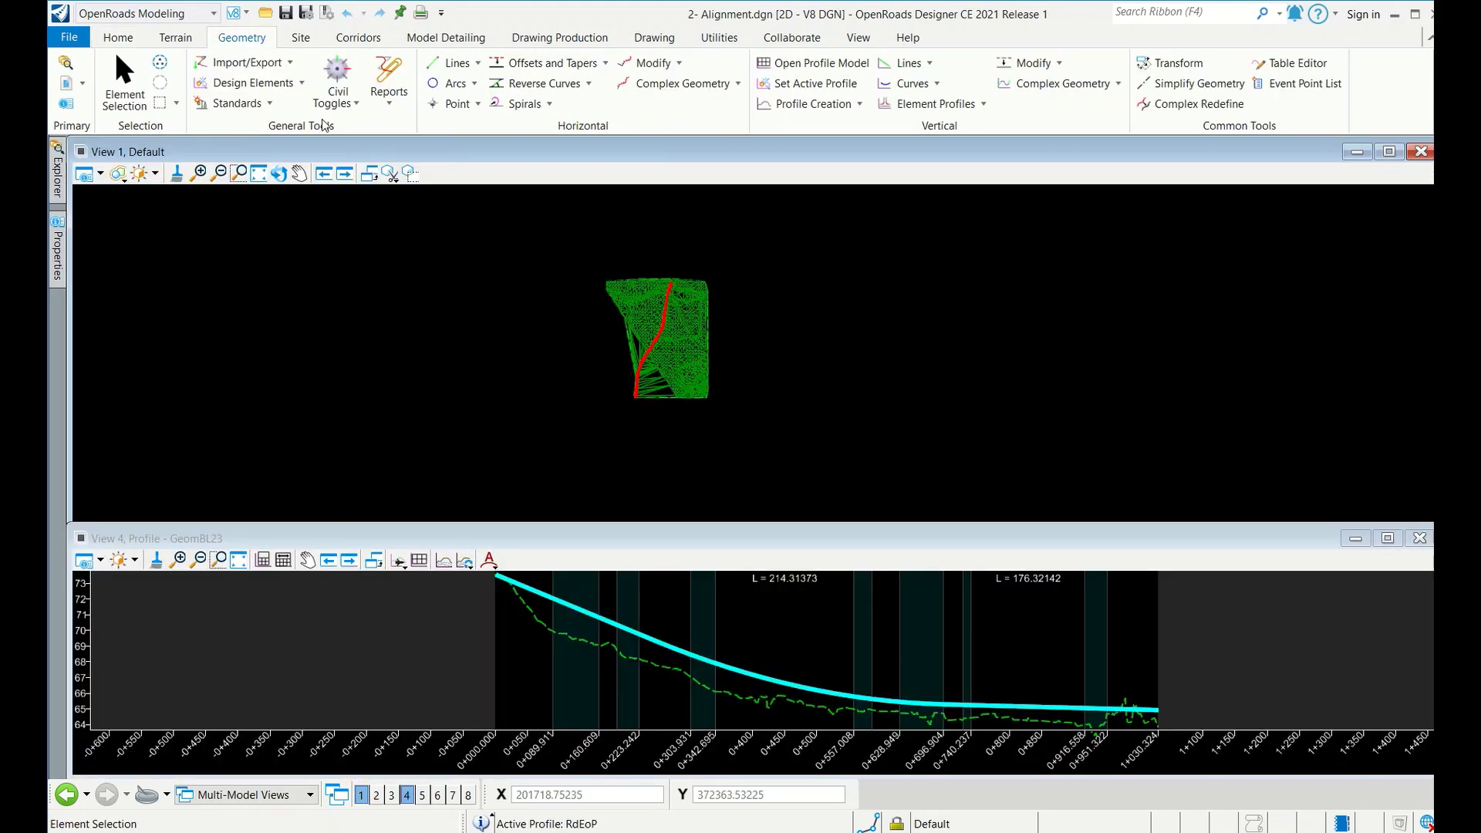
{"action": "left_click", "coordinate": [389, 173]}
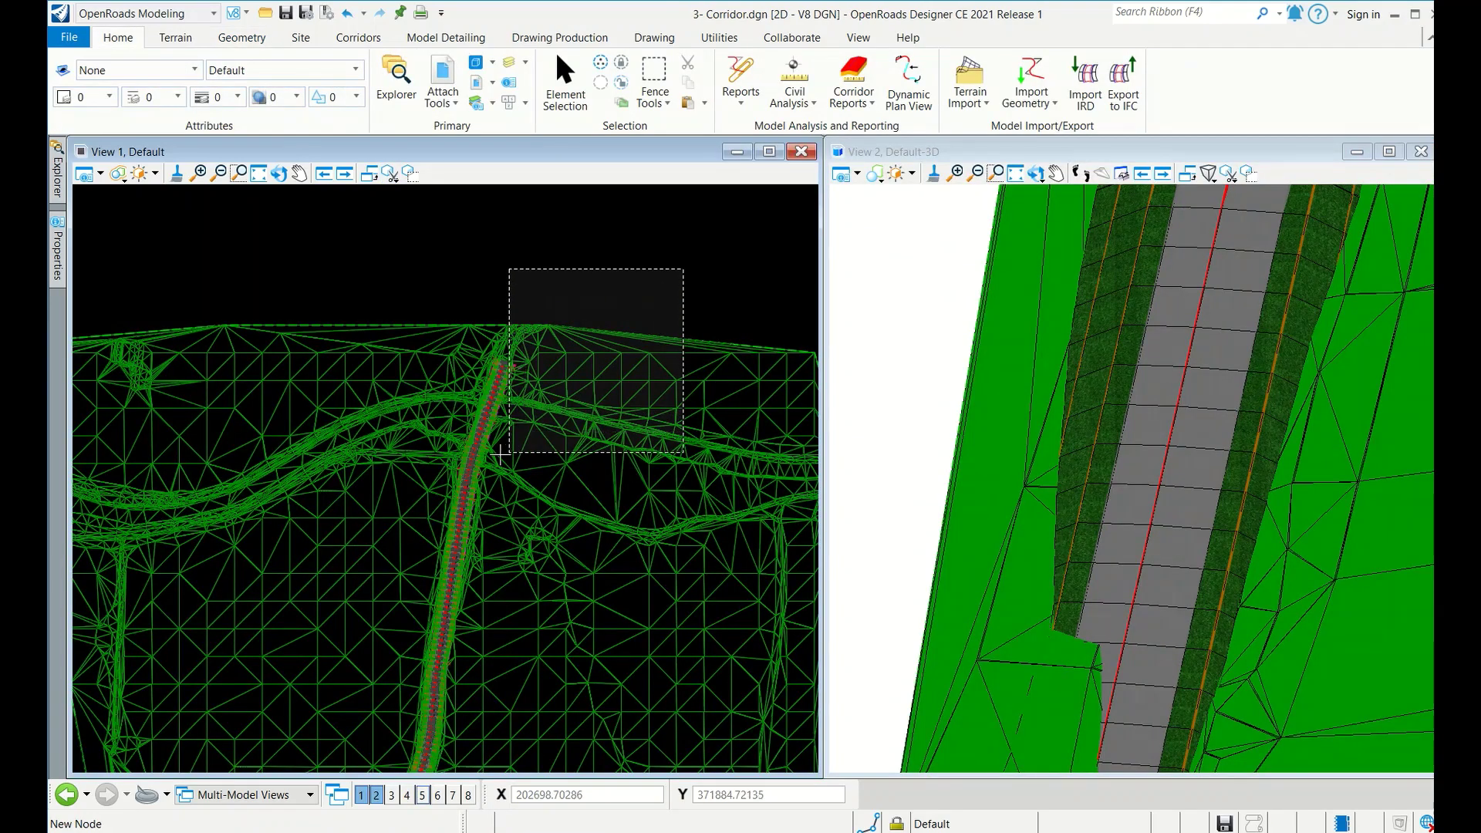
{"action": "key", "text": "Escape"}
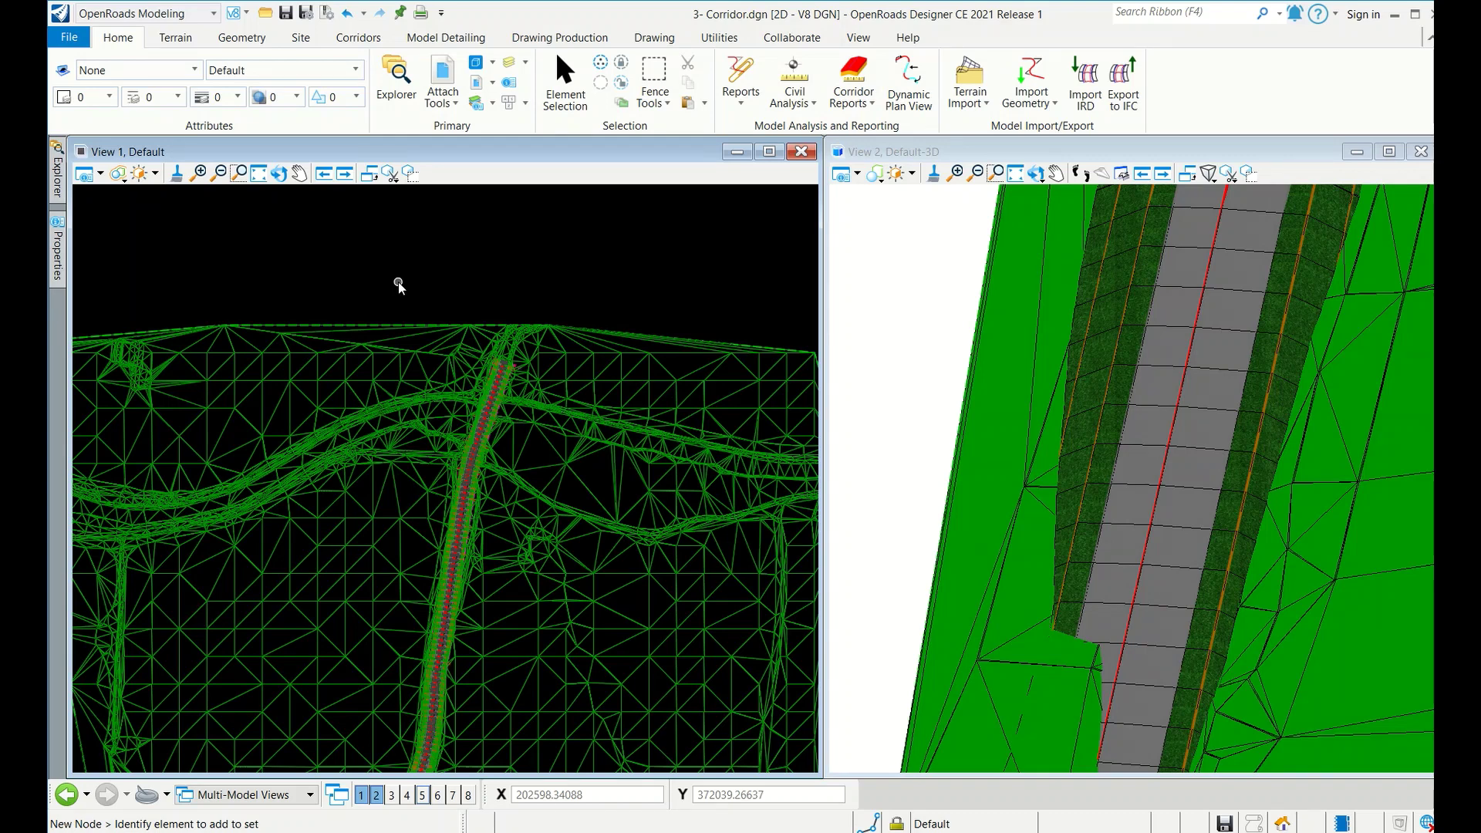
Step: Create and open a drawing file named 4- Drawing Production.dgn in the dgn folder of the Practice New workset
{"action": "left_click", "coordinate": [69, 37]}
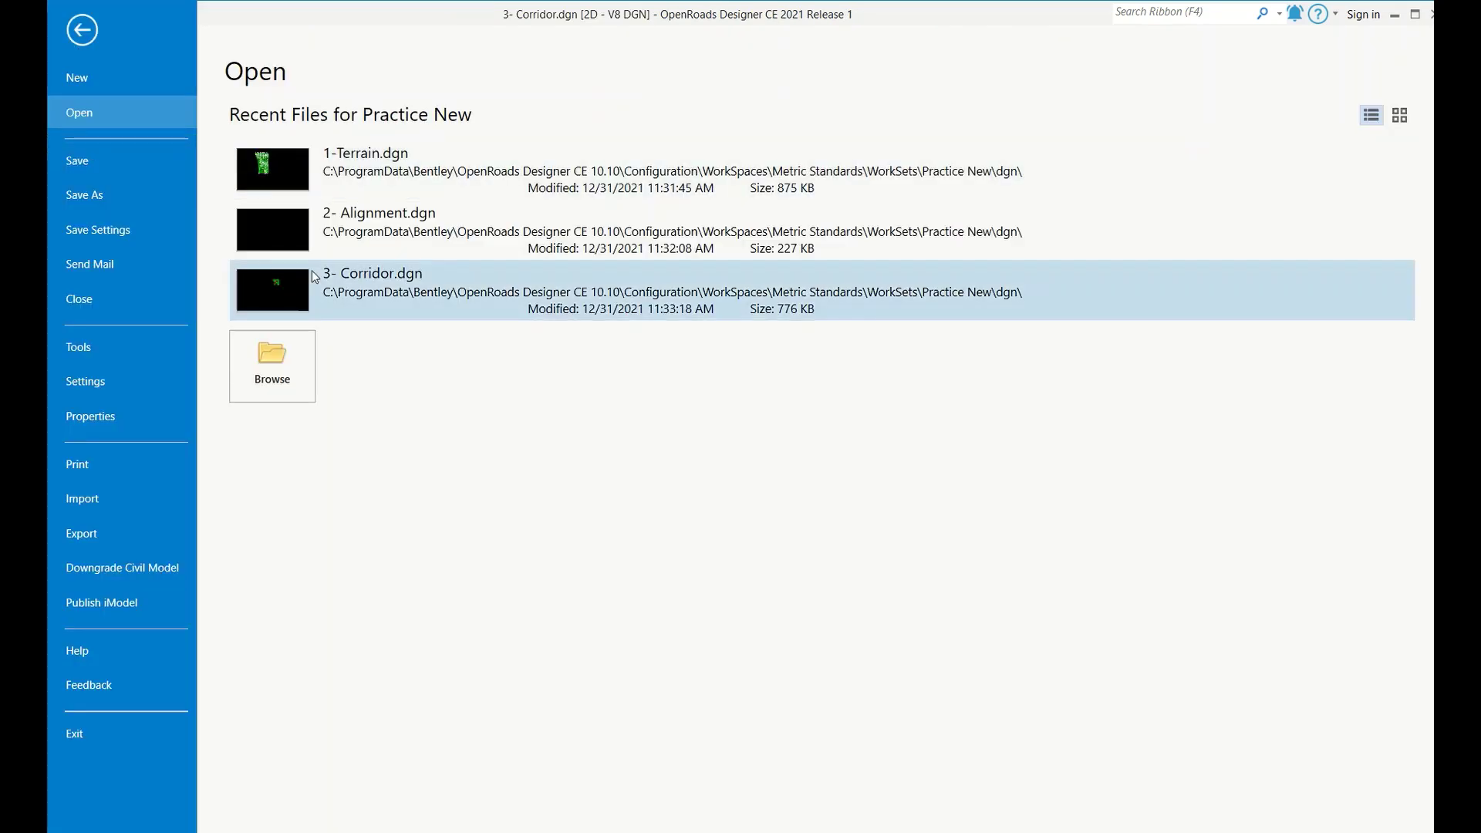
{"action": "left_click", "coordinate": [278, 361]}
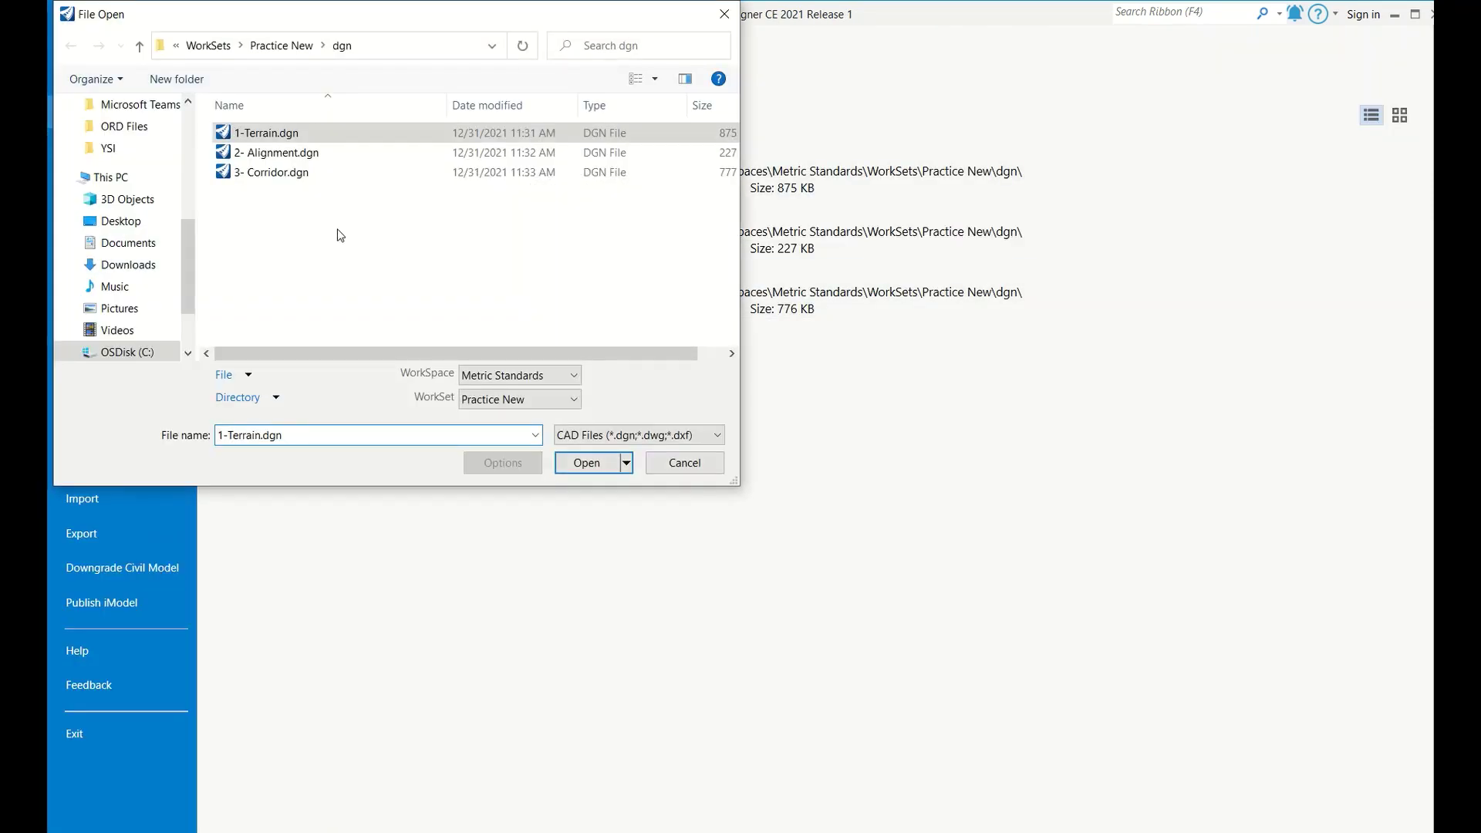
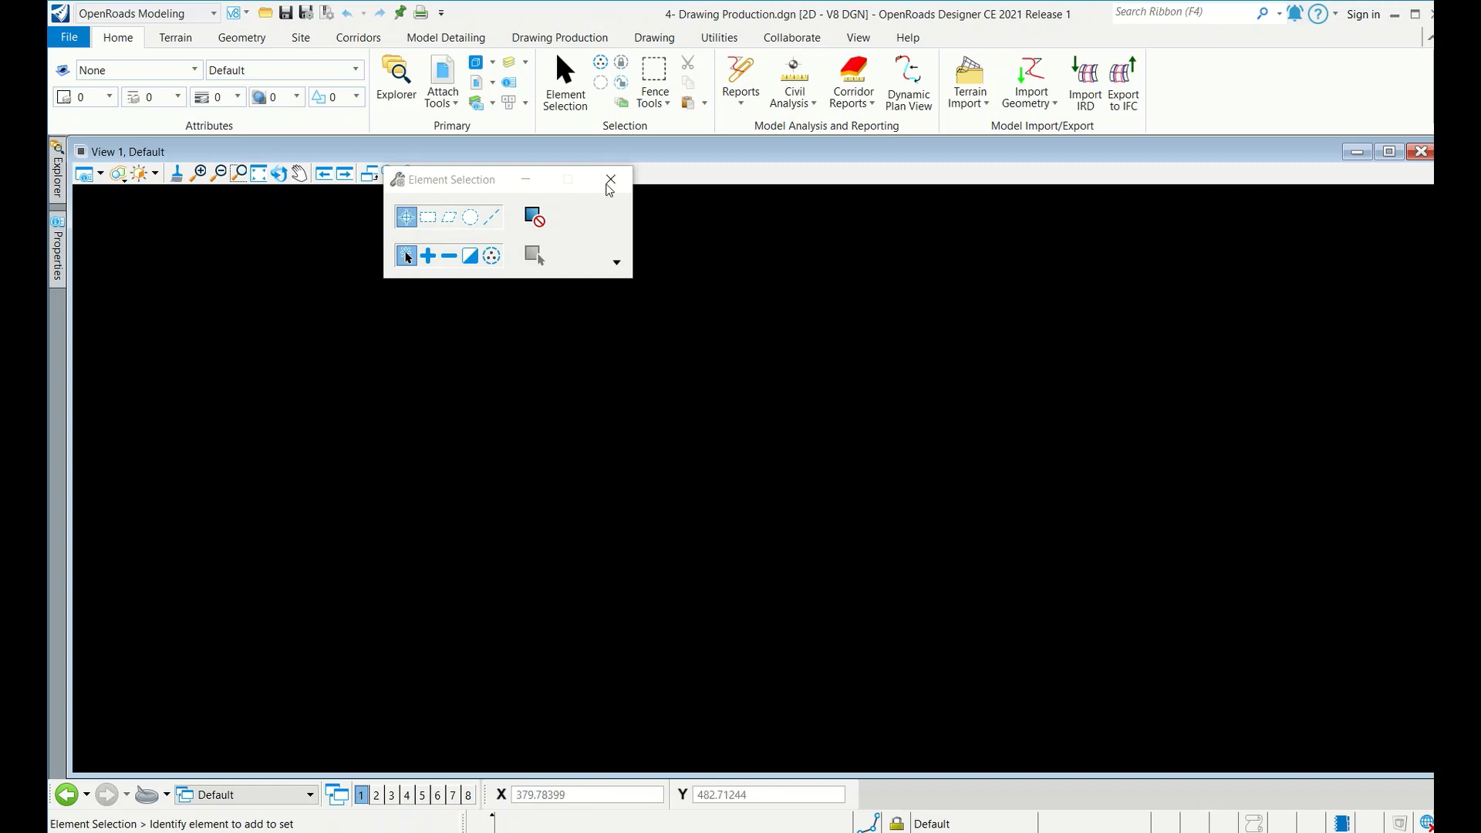
{"action": "left_click", "coordinate": [259, 173]}
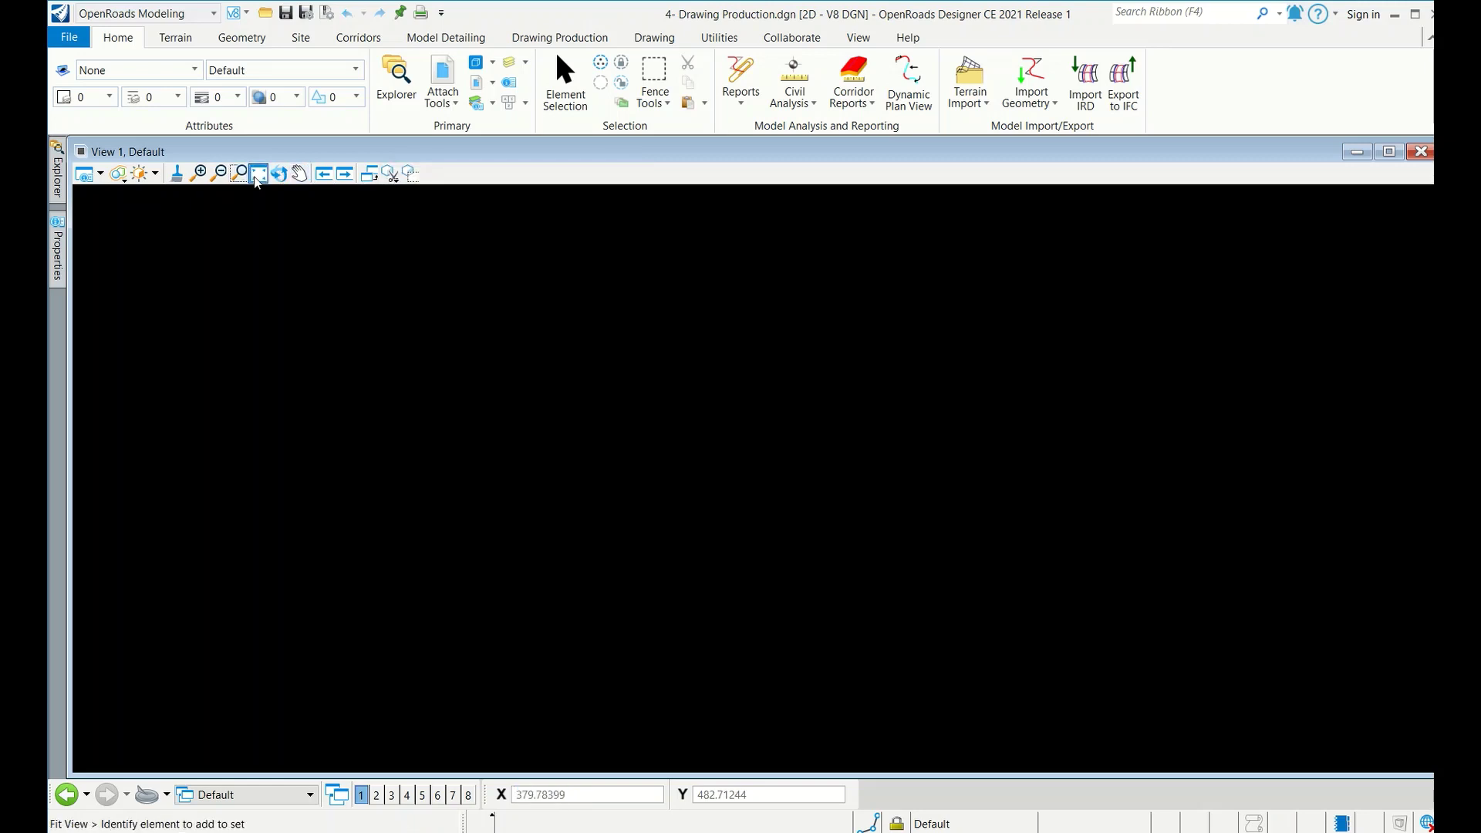
{"action": "left_click", "coordinate": [463, 314]}
Step: Attach 1-Terrain.dgn, 2- Alignment.dgn and 3- Corridor.dgn as references with Coincident - World orientation and Live Nesting
{"action": "left_click", "coordinate": [446, 68]}
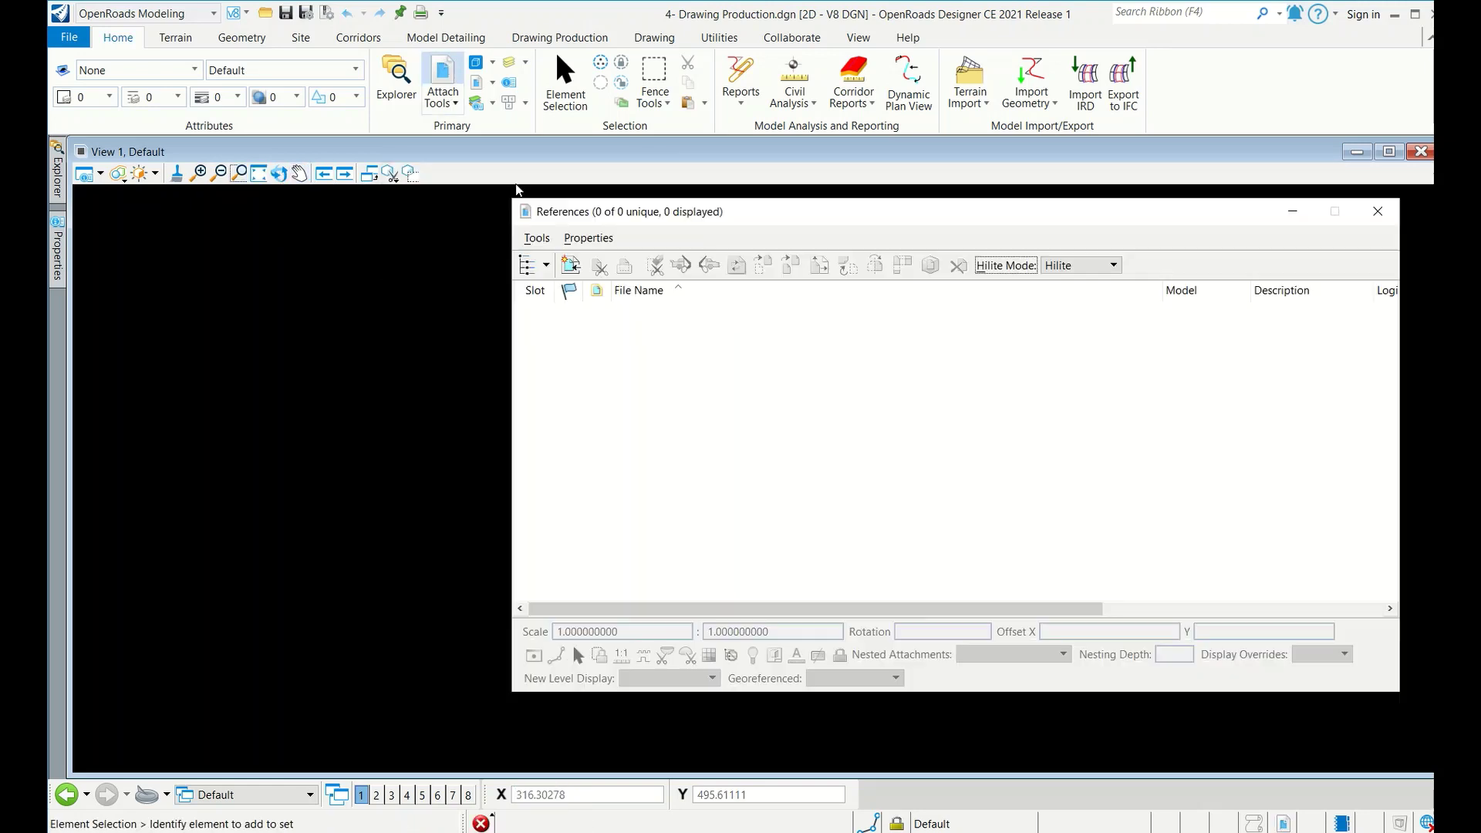
{"action": "left_click", "coordinate": [571, 264]}
{"action": "left_click", "coordinate": [626, 317]}
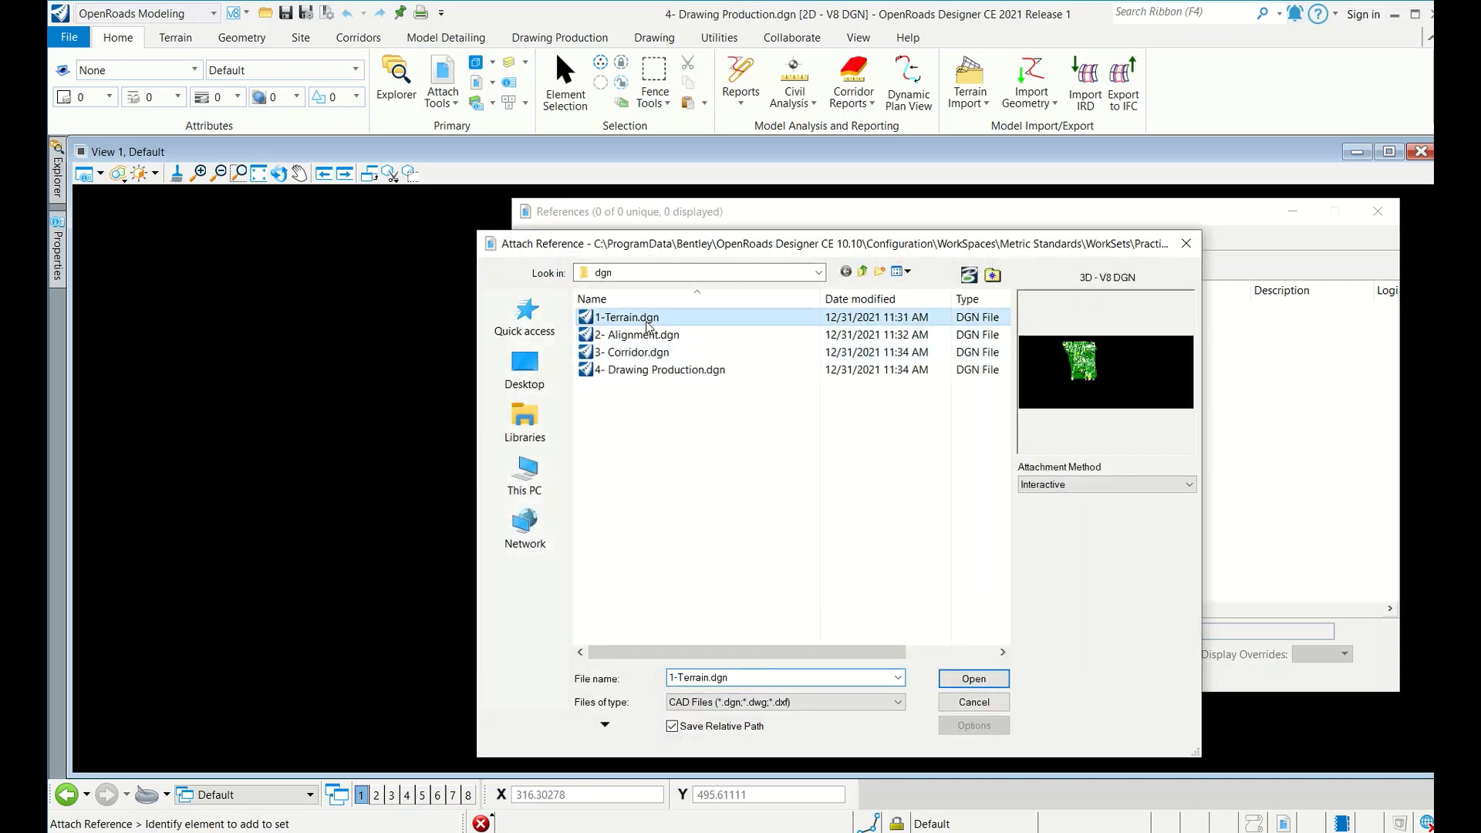
{"action": "left_click", "coordinate": [639, 335], "text": "ctrl"}
{"action": "left_click", "coordinate": [639, 353], "text": "ctrl"}
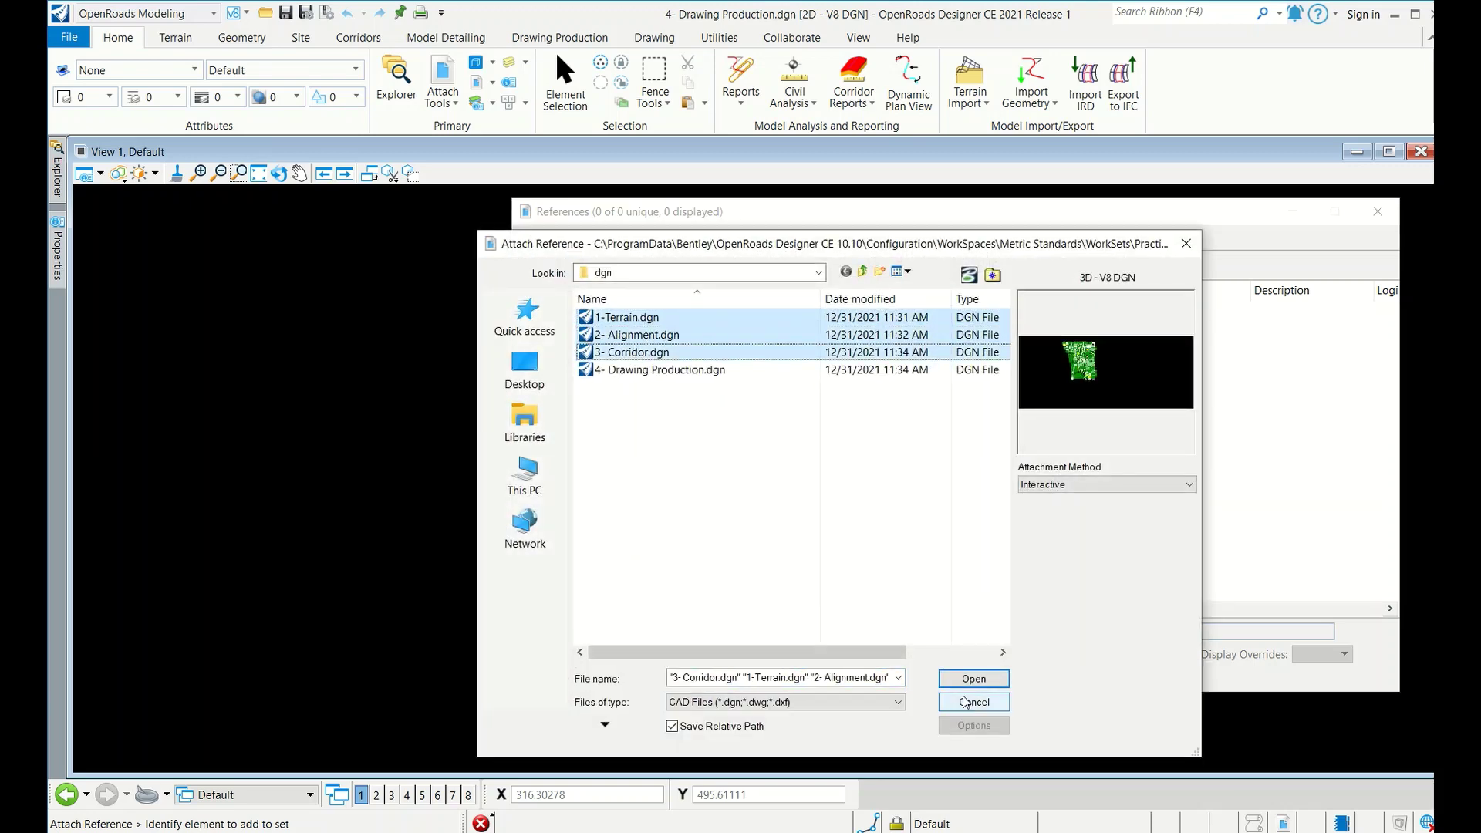
{"action": "left_click", "coordinate": [974, 679]}
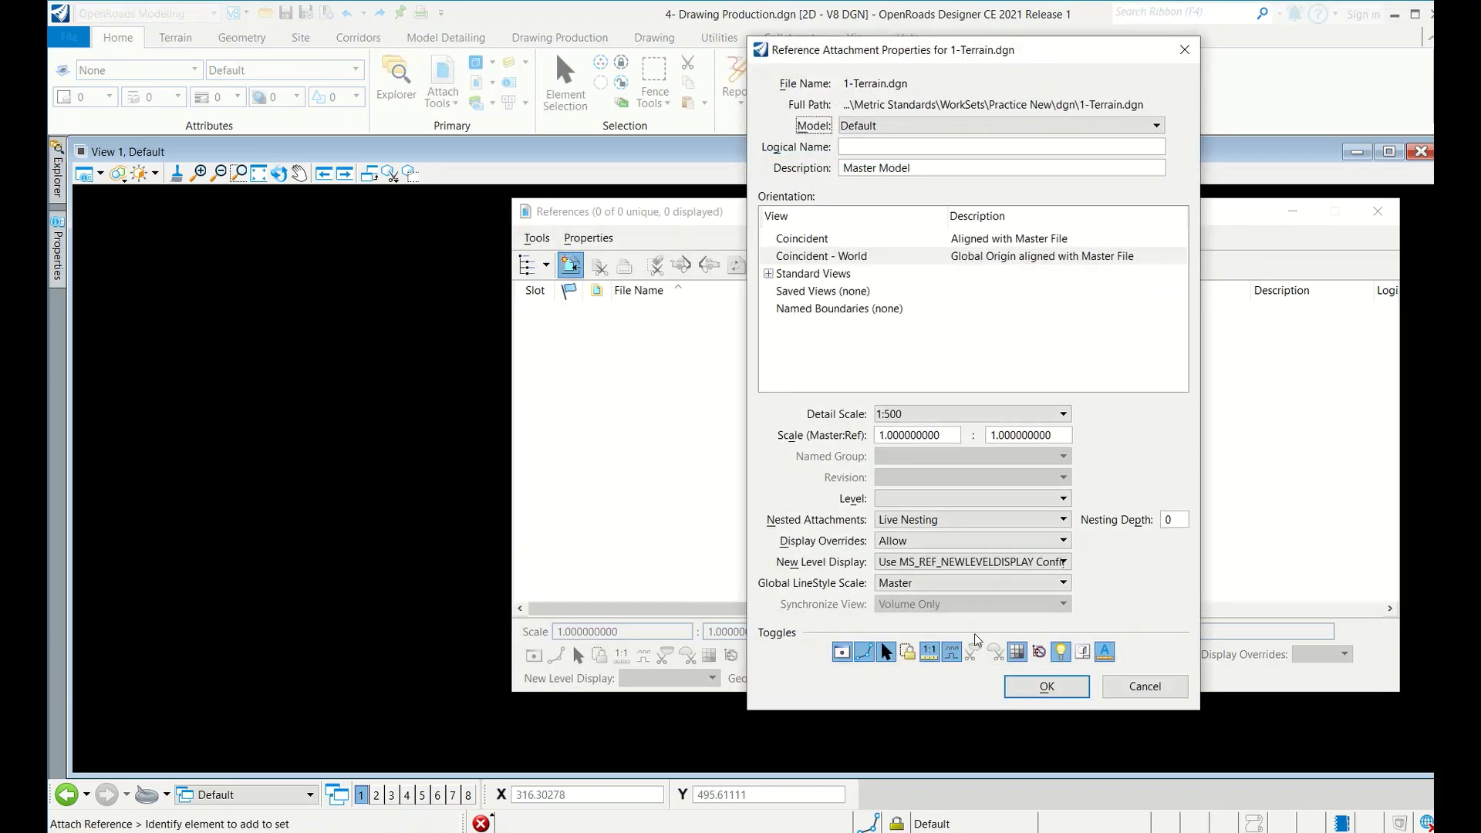
{"action": "left_click", "coordinate": [1017, 680]}
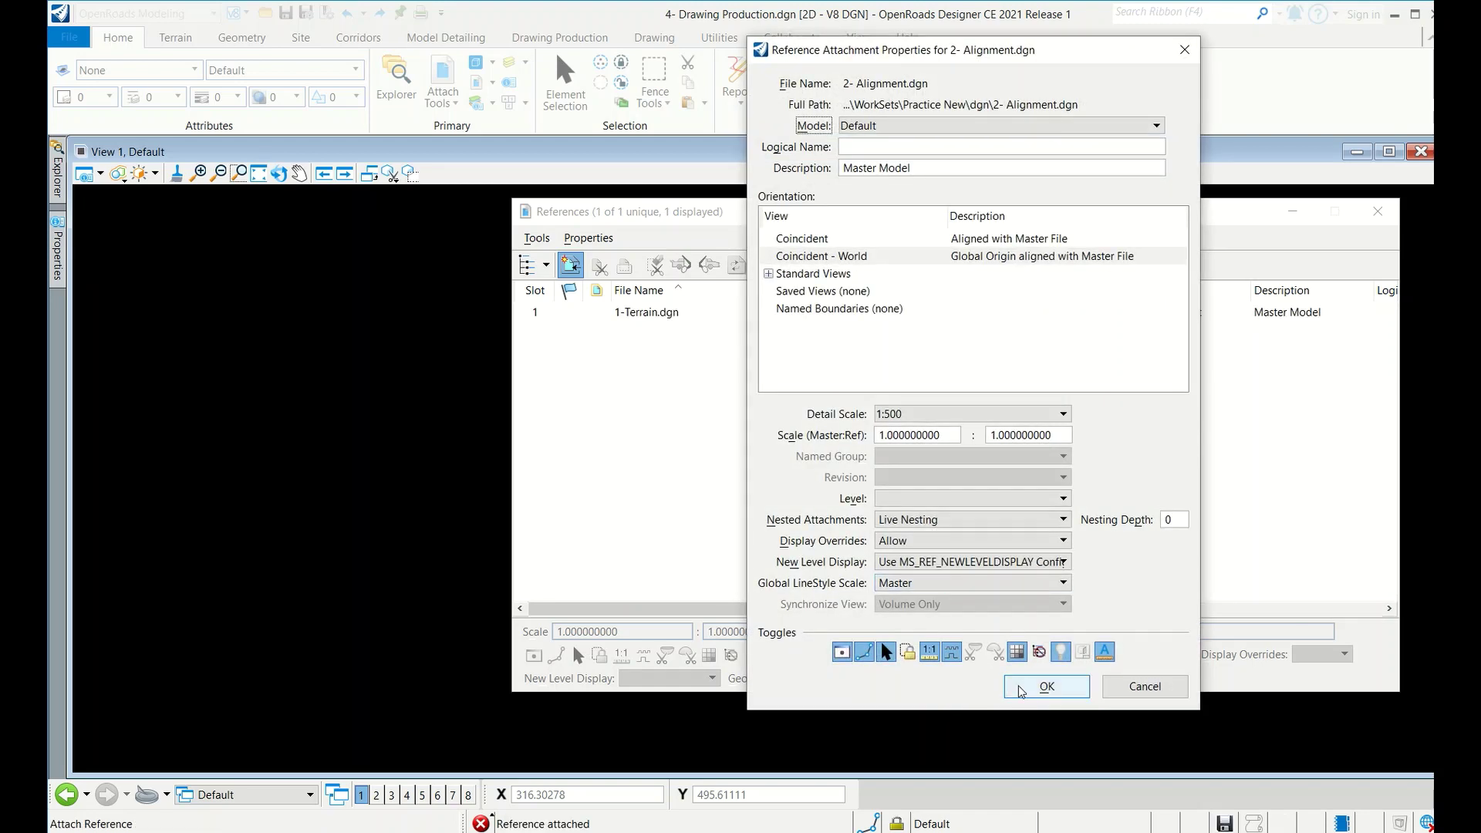
{"action": "left_click", "coordinate": [1021, 686]}
{"action": "left_click", "coordinate": [1021, 687]}
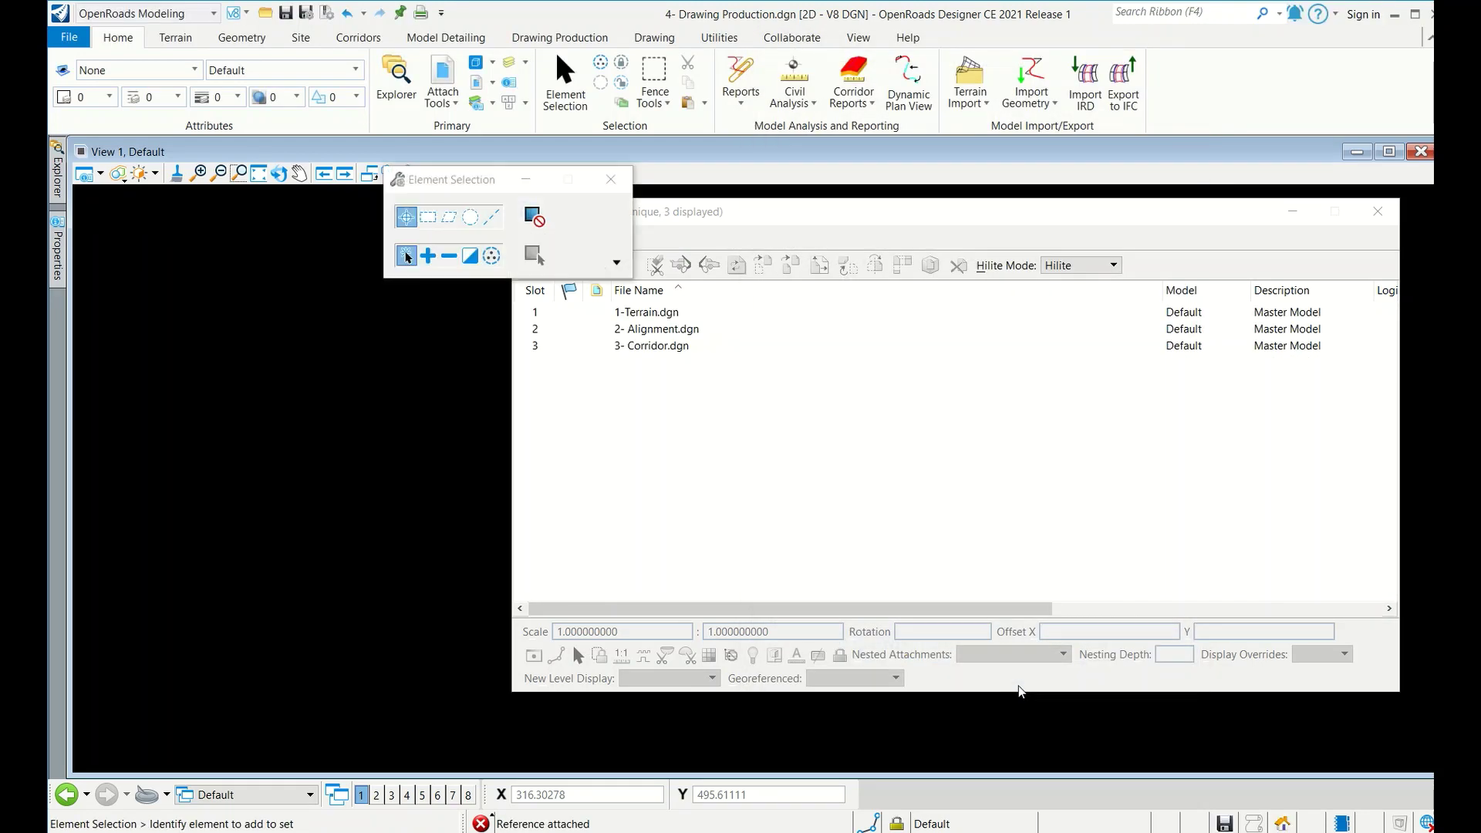
{"action": "left_click", "coordinate": [1378, 211]}
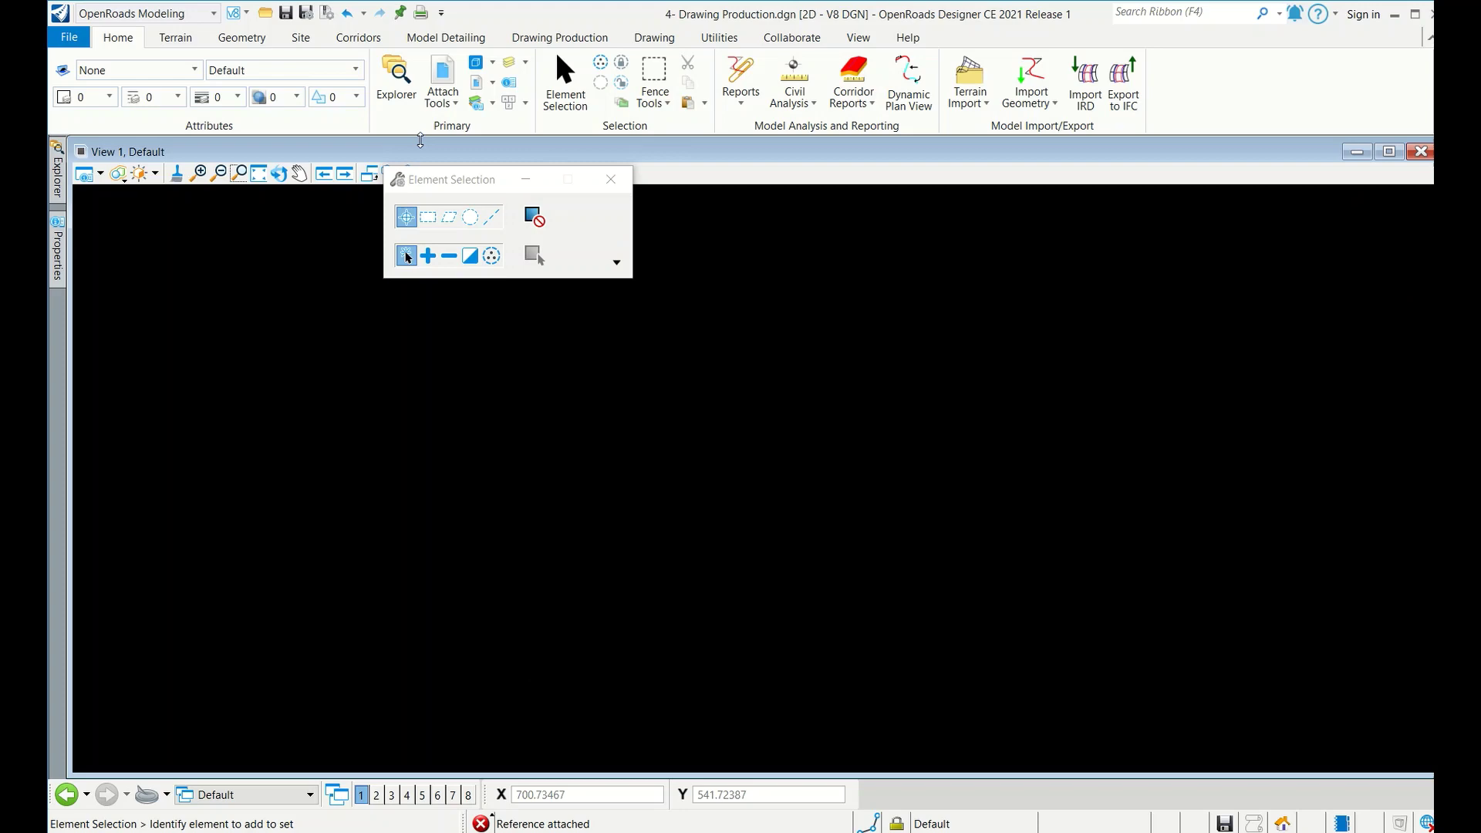
Step: Select the boundary of the referenced EB terrain in plan and set it as the active terrain model
{"action": "left_click", "coordinate": [259, 175]}
{"action": "scroll", "coordinate": [656, 679], "scroll_direction": "up", "scroll_amount": 5}
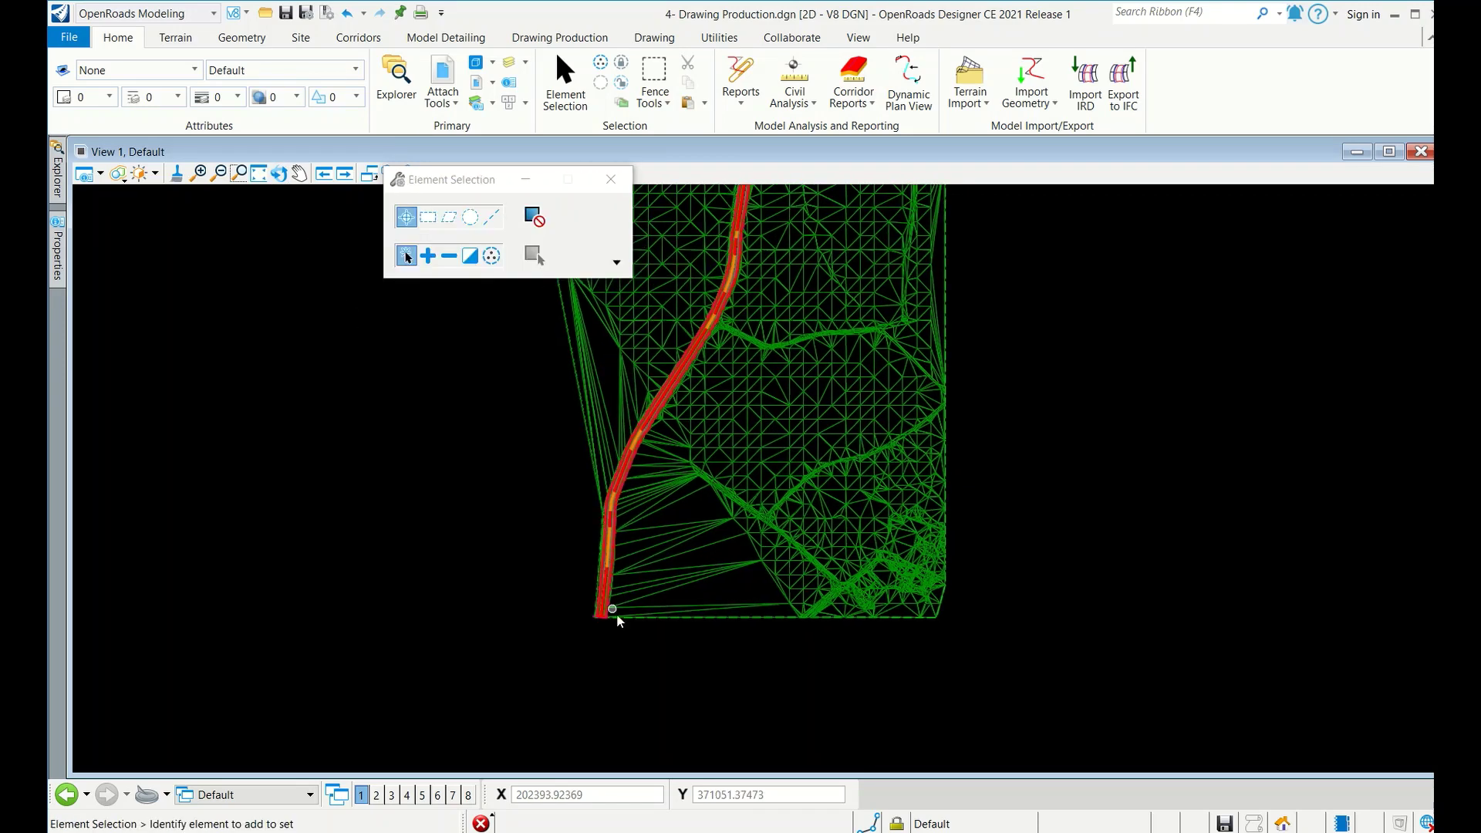
{"action": "left_click", "coordinate": [739, 617]}
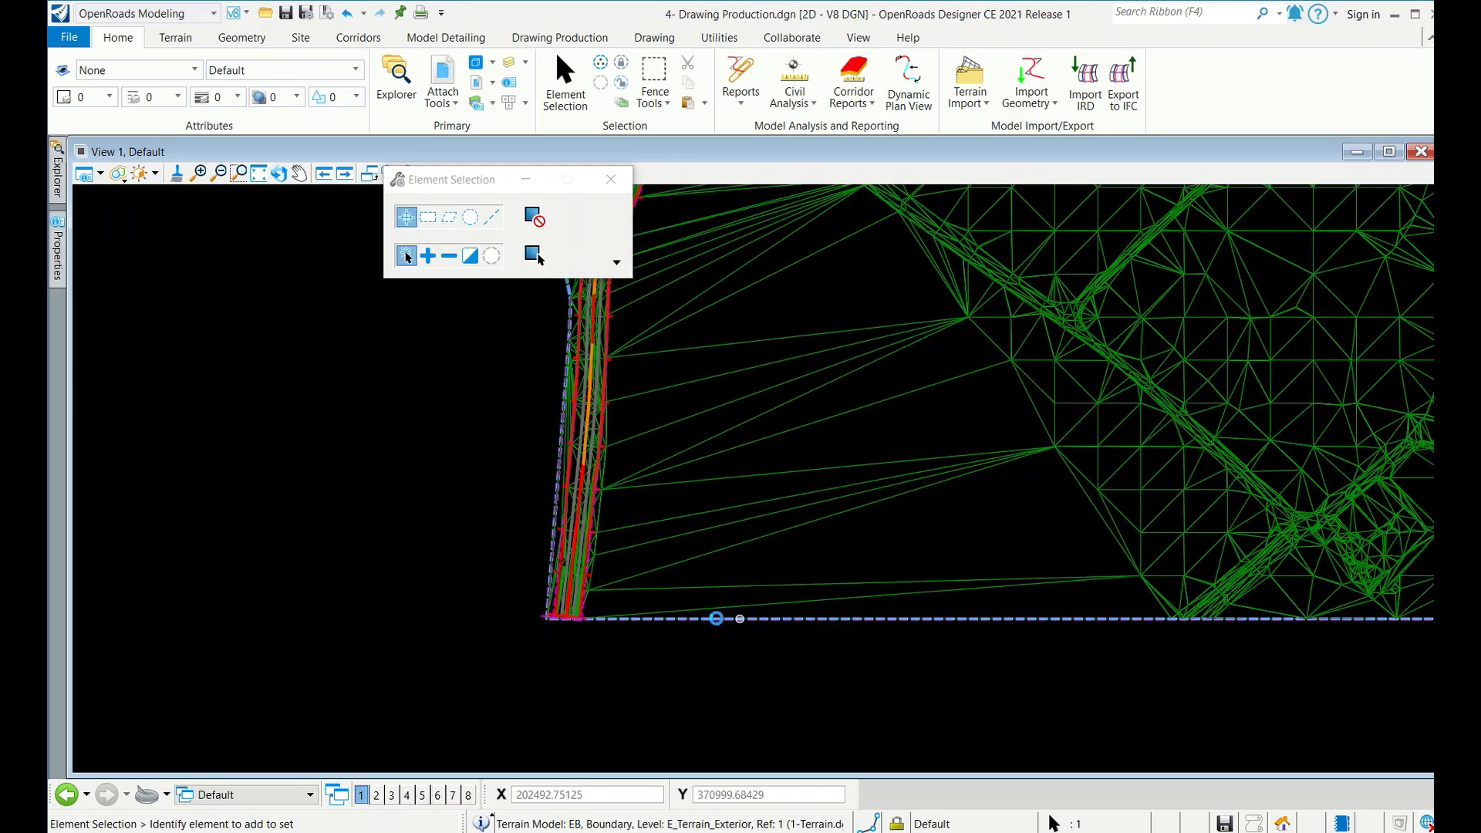
{"action": "mouse_move", "coordinate": [716, 618]}
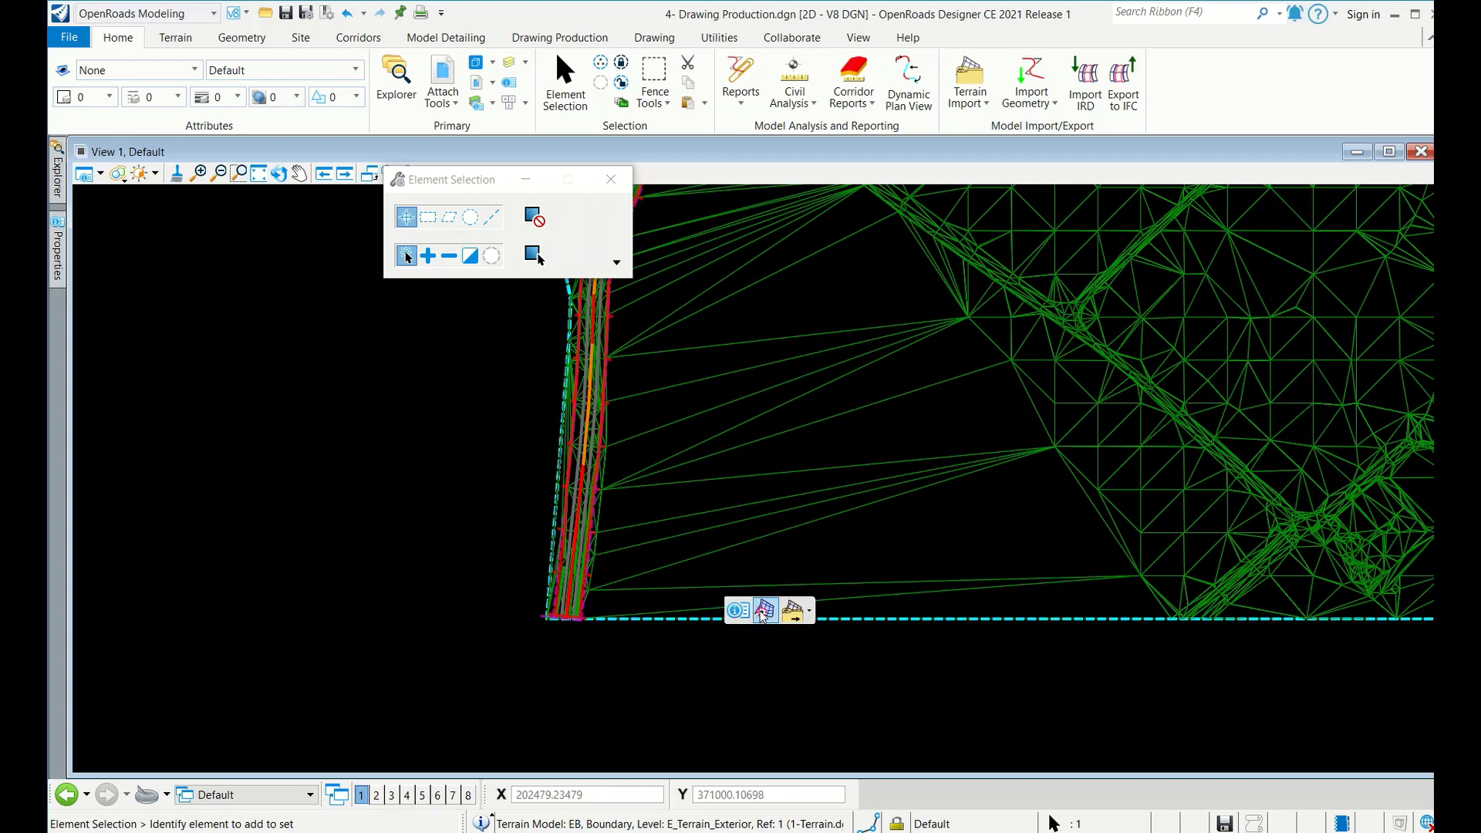
{"action": "left_click", "coordinate": [763, 612]}
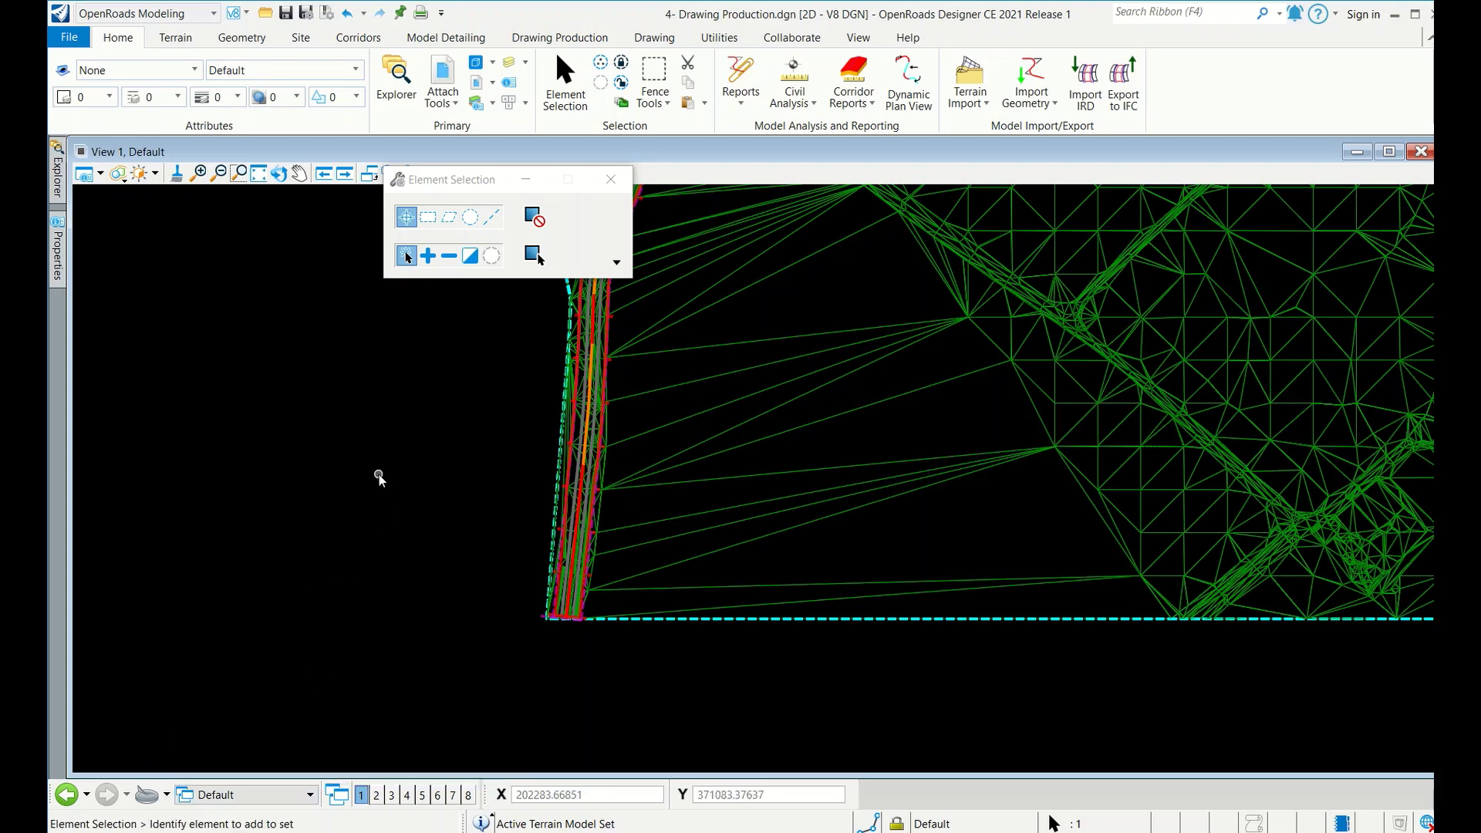
Step: Arrange the views as plan and 3D side by side, and make the 3D view active
{"action": "right_click", "coordinate": [378, 474]}
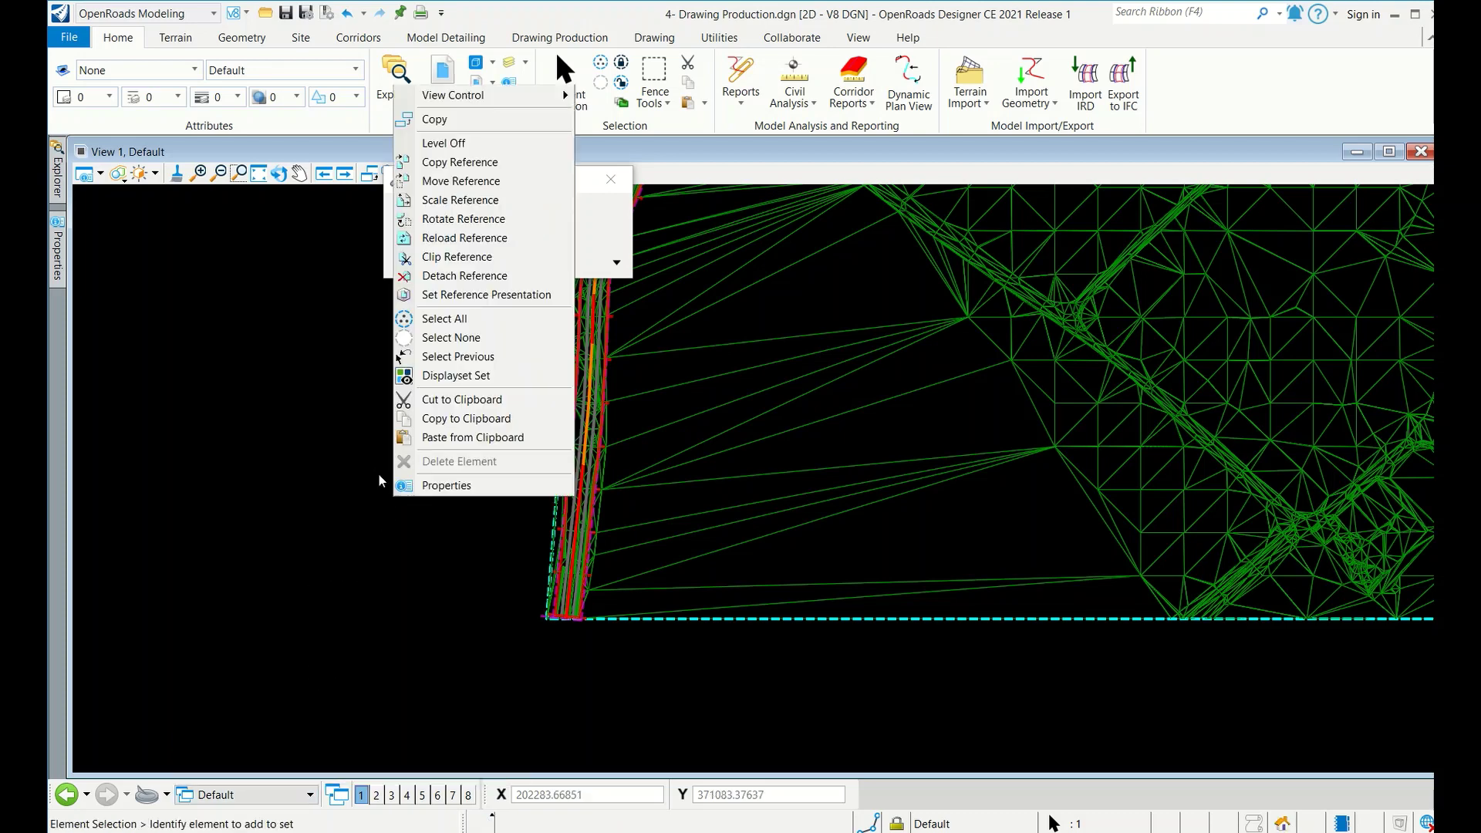
{"action": "mouse_move", "coordinate": [540, 95]}
{"action": "left_click", "coordinate": [629, 115]}
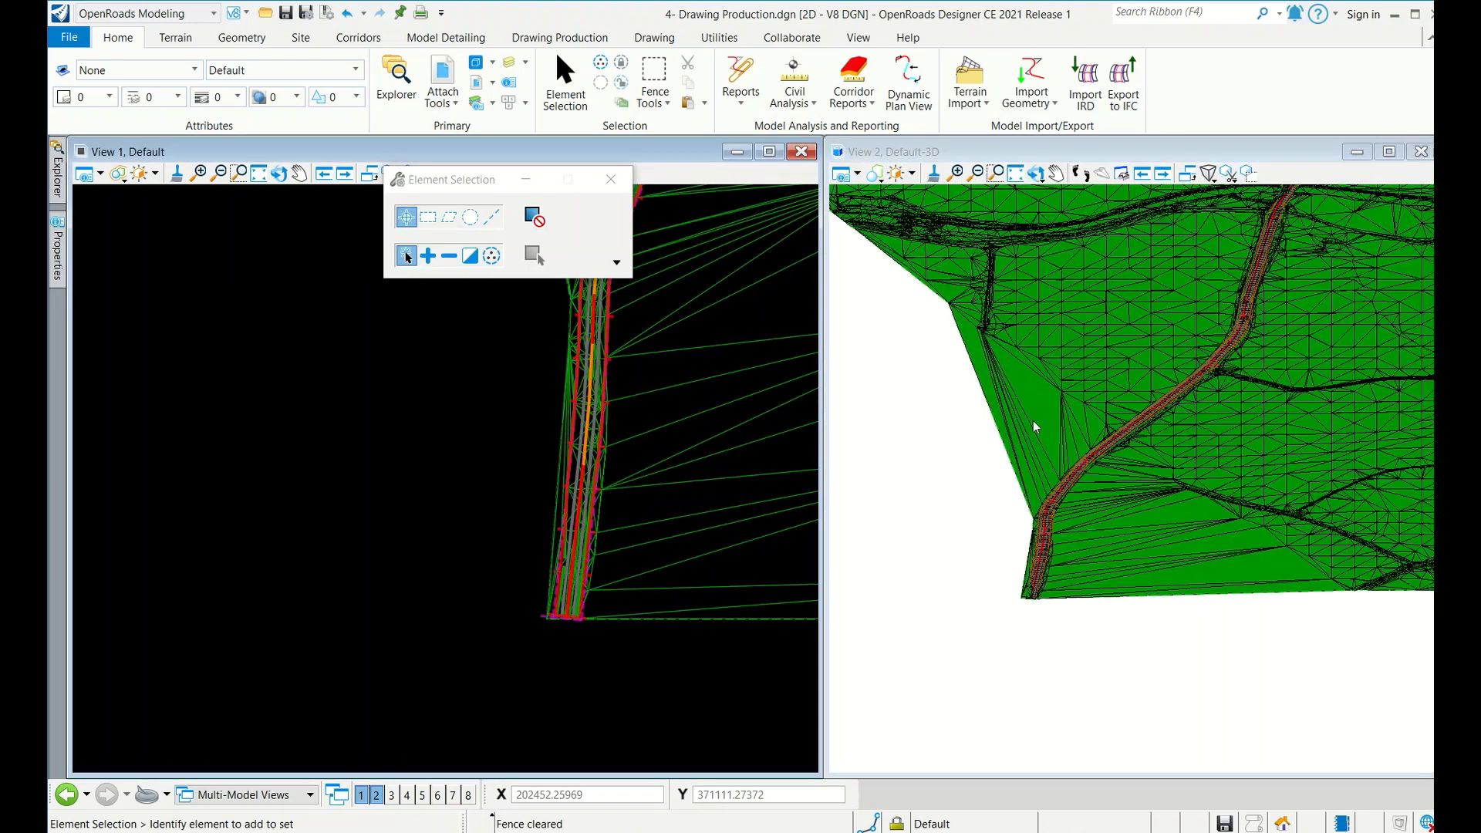
{"action": "left_click", "coordinate": [1034, 421]}
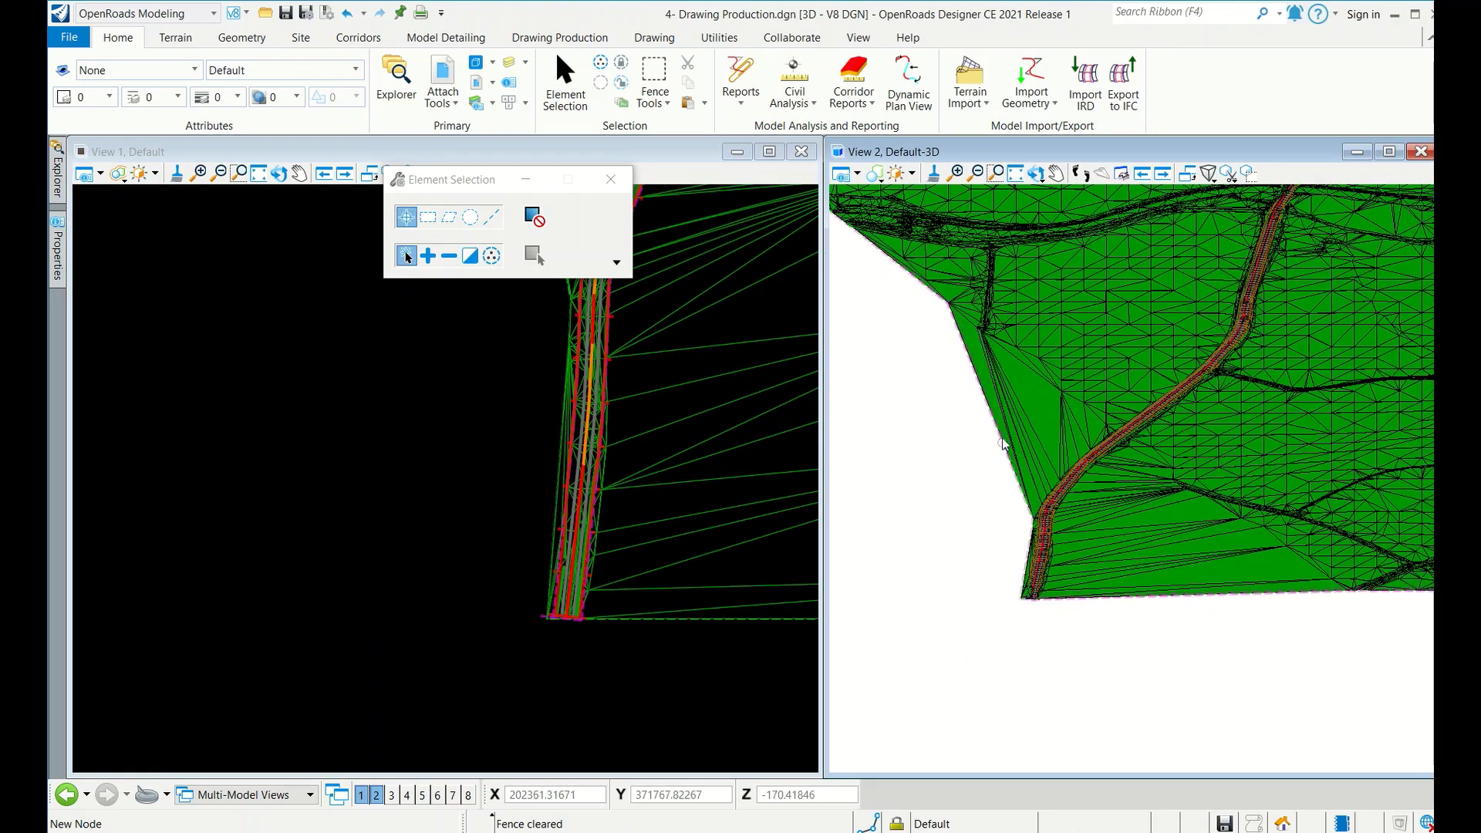
Step: Set Override Symbology to Yes for the EB terrain in the 3D view and turn its triangles off
{"action": "left_click", "coordinate": [1007, 429]}
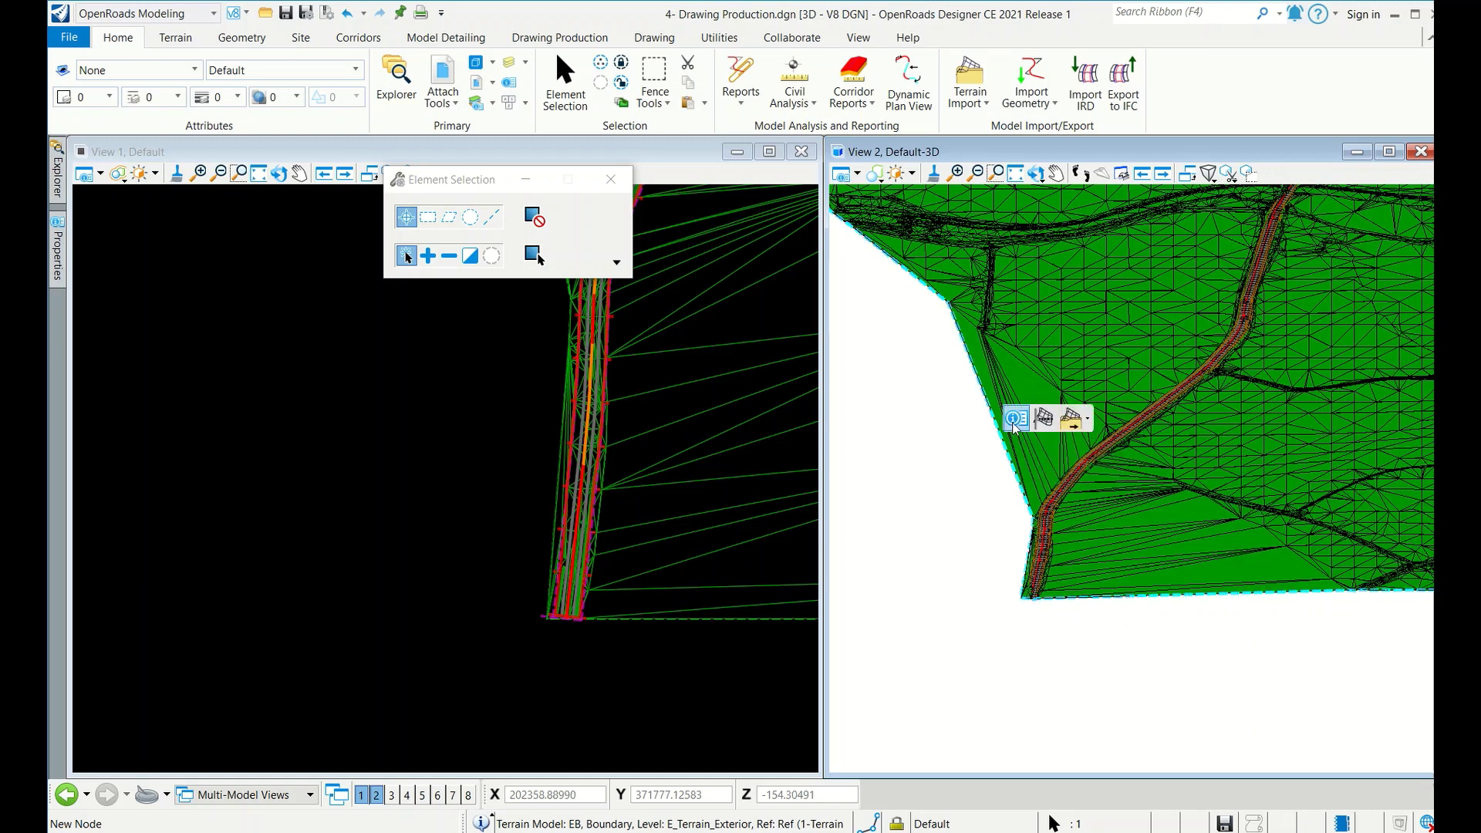
{"action": "left_click", "coordinate": [1015, 420]}
{"action": "left_click", "coordinate": [1167, 586]}
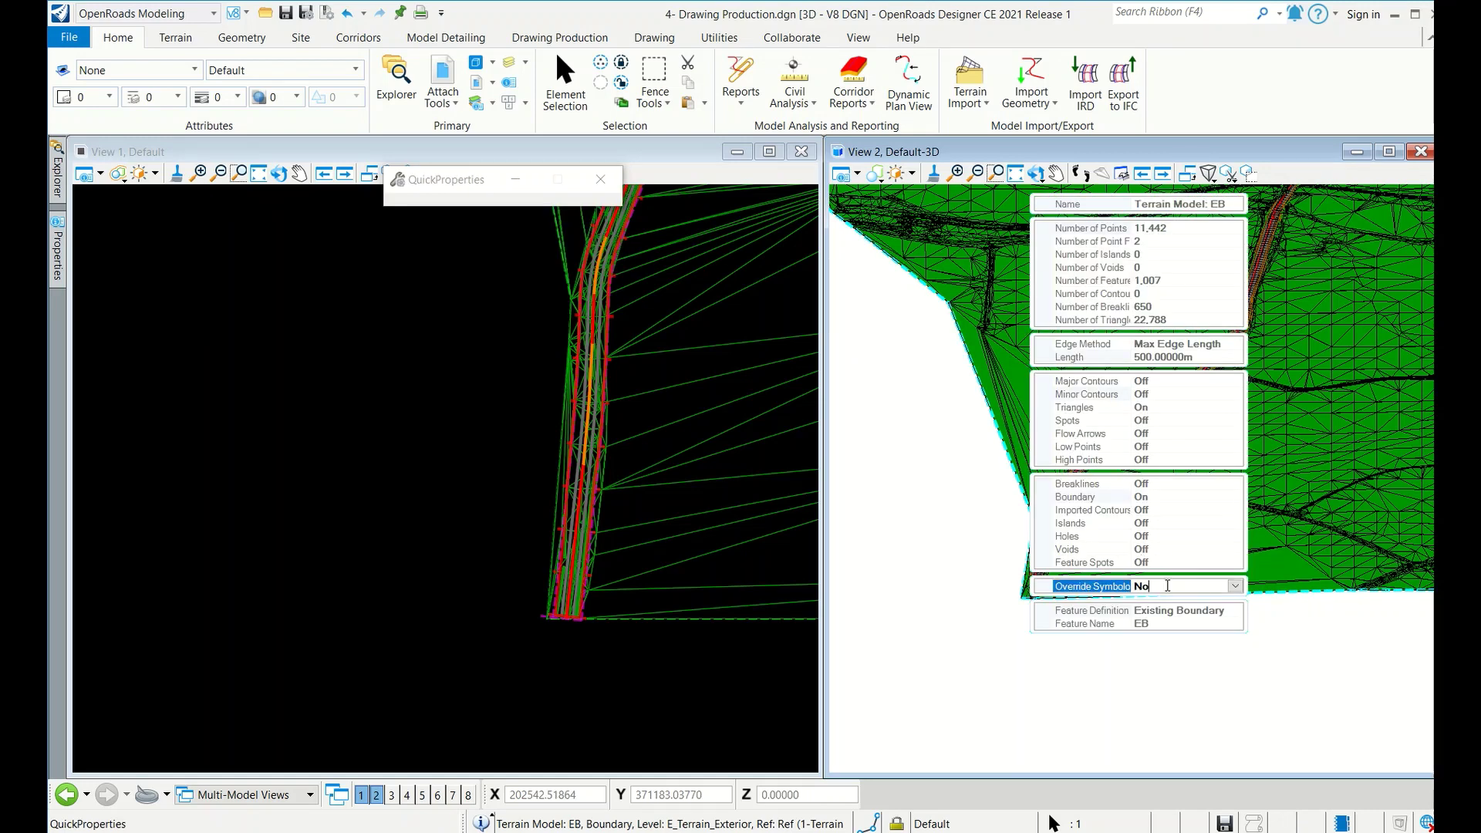
{"action": "left_click", "coordinate": [1234, 585]}
{"action": "left_click", "coordinate": [1143, 613]}
{"action": "left_click", "coordinate": [1173, 406]}
{"action": "left_click", "coordinate": [1235, 407]}
{"action": "left_click", "coordinate": [1139, 423]}
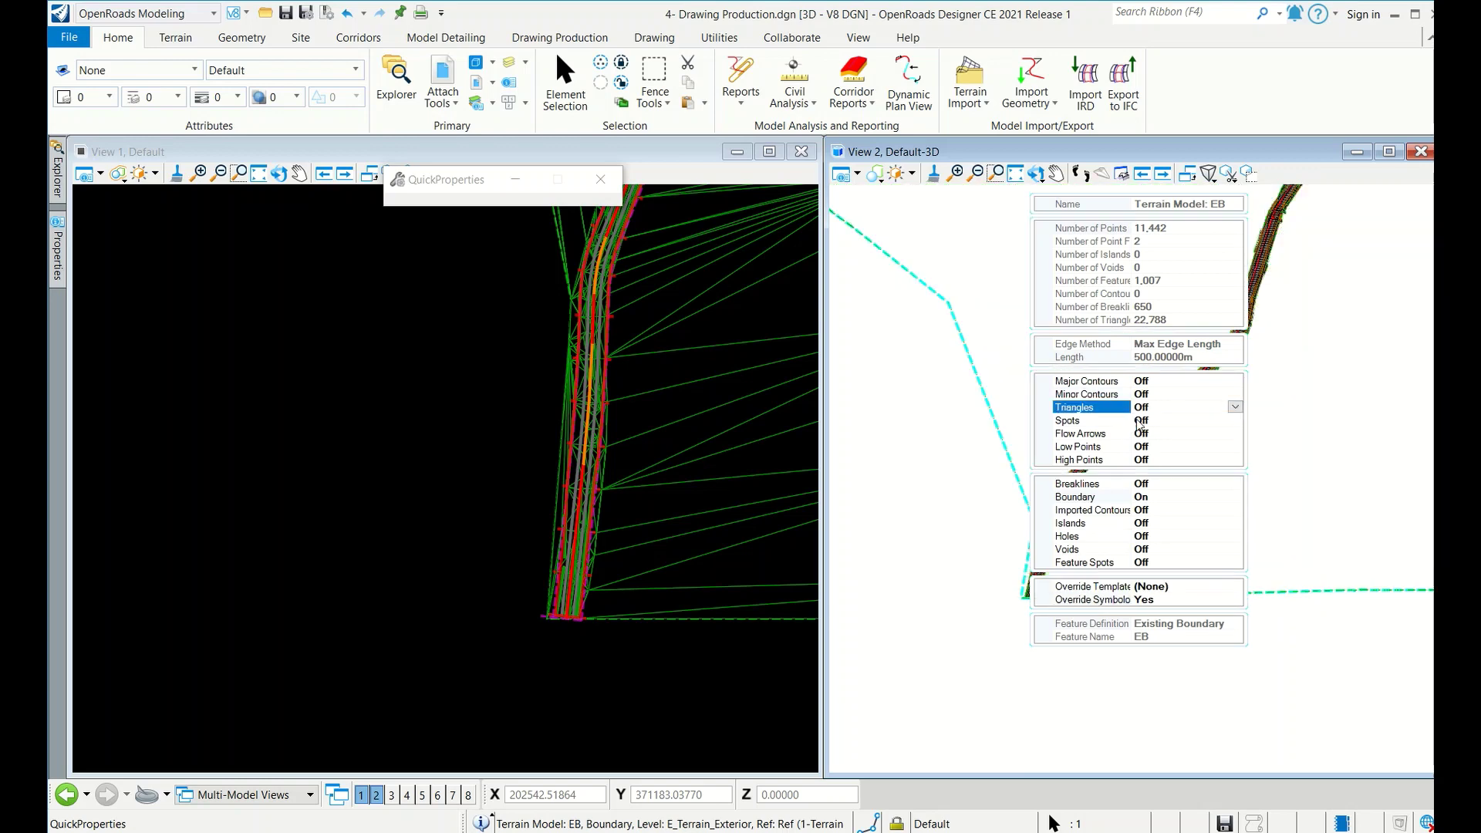
Step: Start a civil cross section named boundary with the A1_XS drawing seed, moving its settings clear of the alignment in plan
{"action": "left_click", "coordinate": [932, 466]}
{"action": "scroll", "coordinate": [1063, 603], "scroll_direction": "up", "scroll_amount": 3}
{"action": "scroll", "coordinate": [1063, 603], "scroll_direction": "up", "scroll_amount": 2}
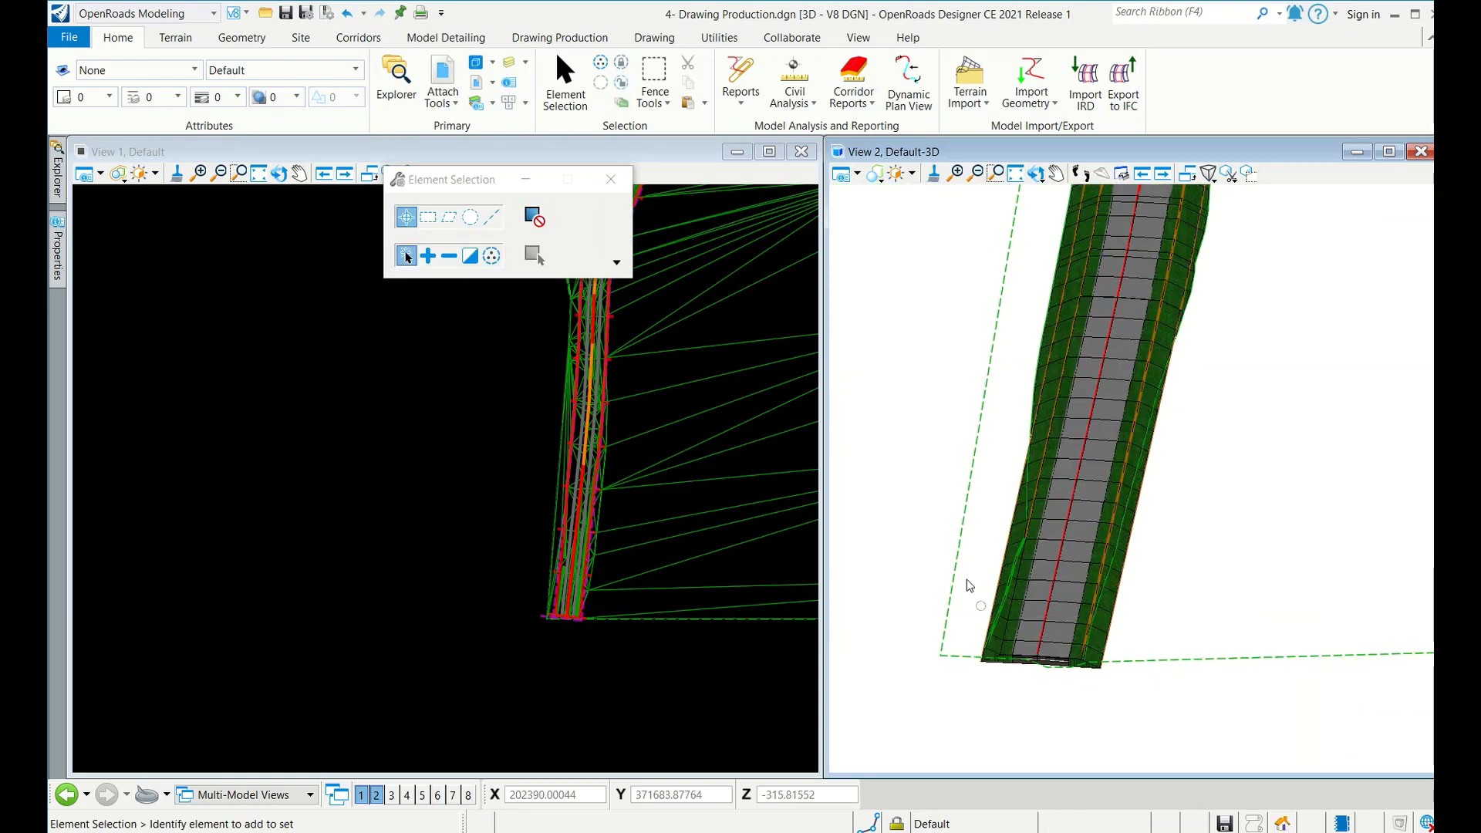
{"action": "left_click", "coordinate": [613, 179]}
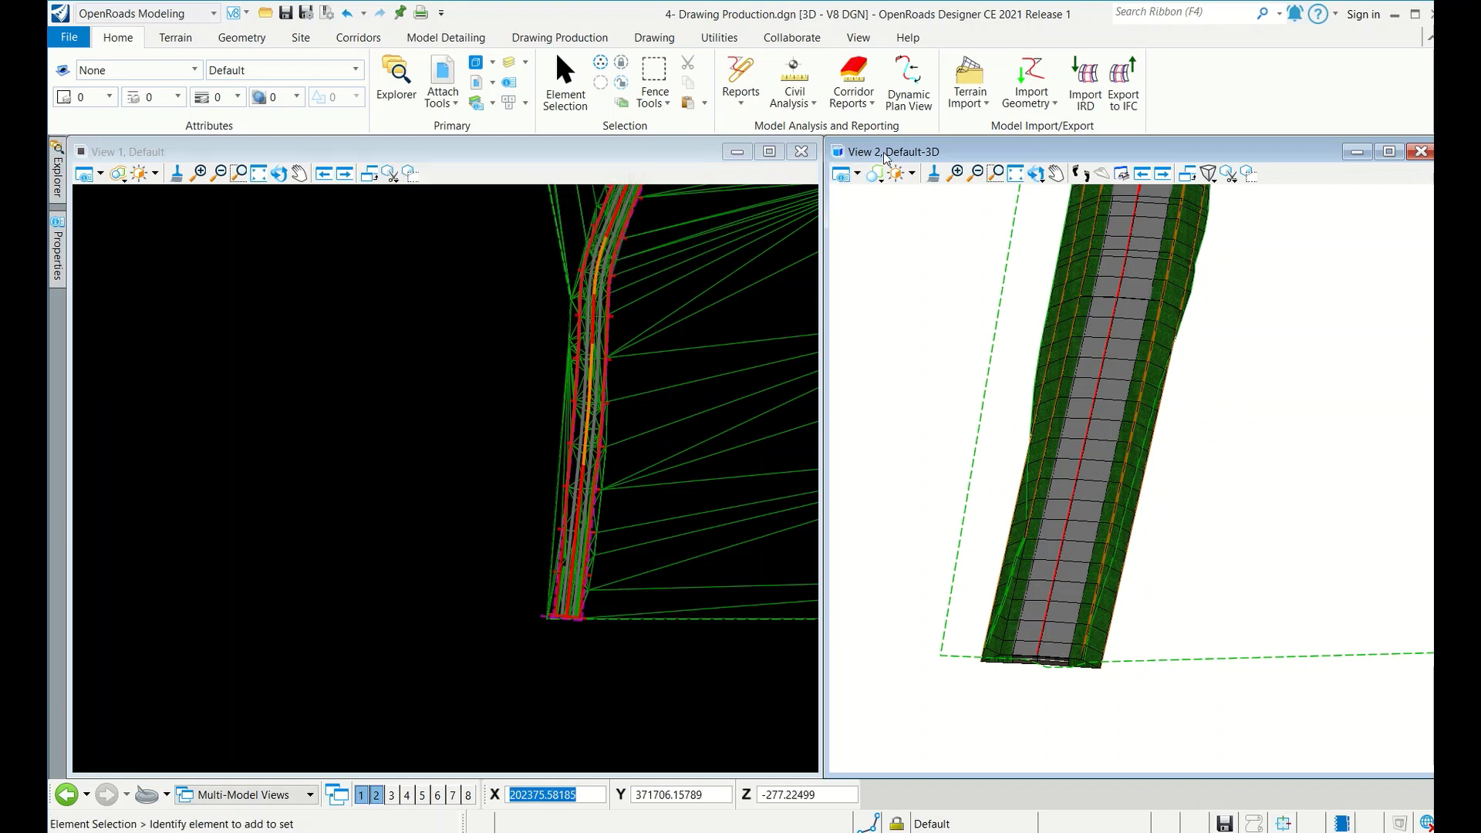
{"action": "left_click", "coordinate": [539, 38]}
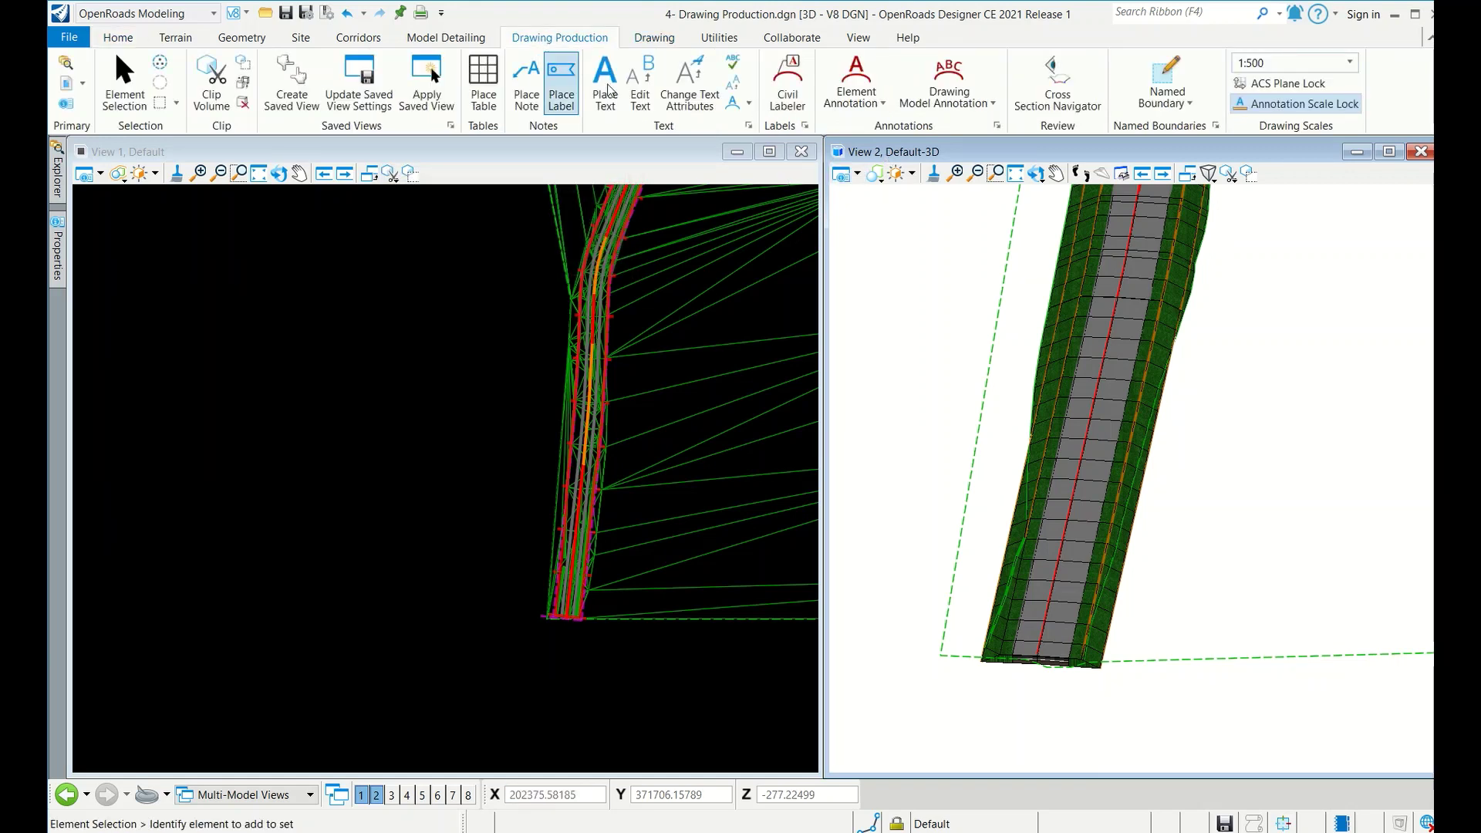
{"action": "left_click", "coordinate": [1178, 104]}
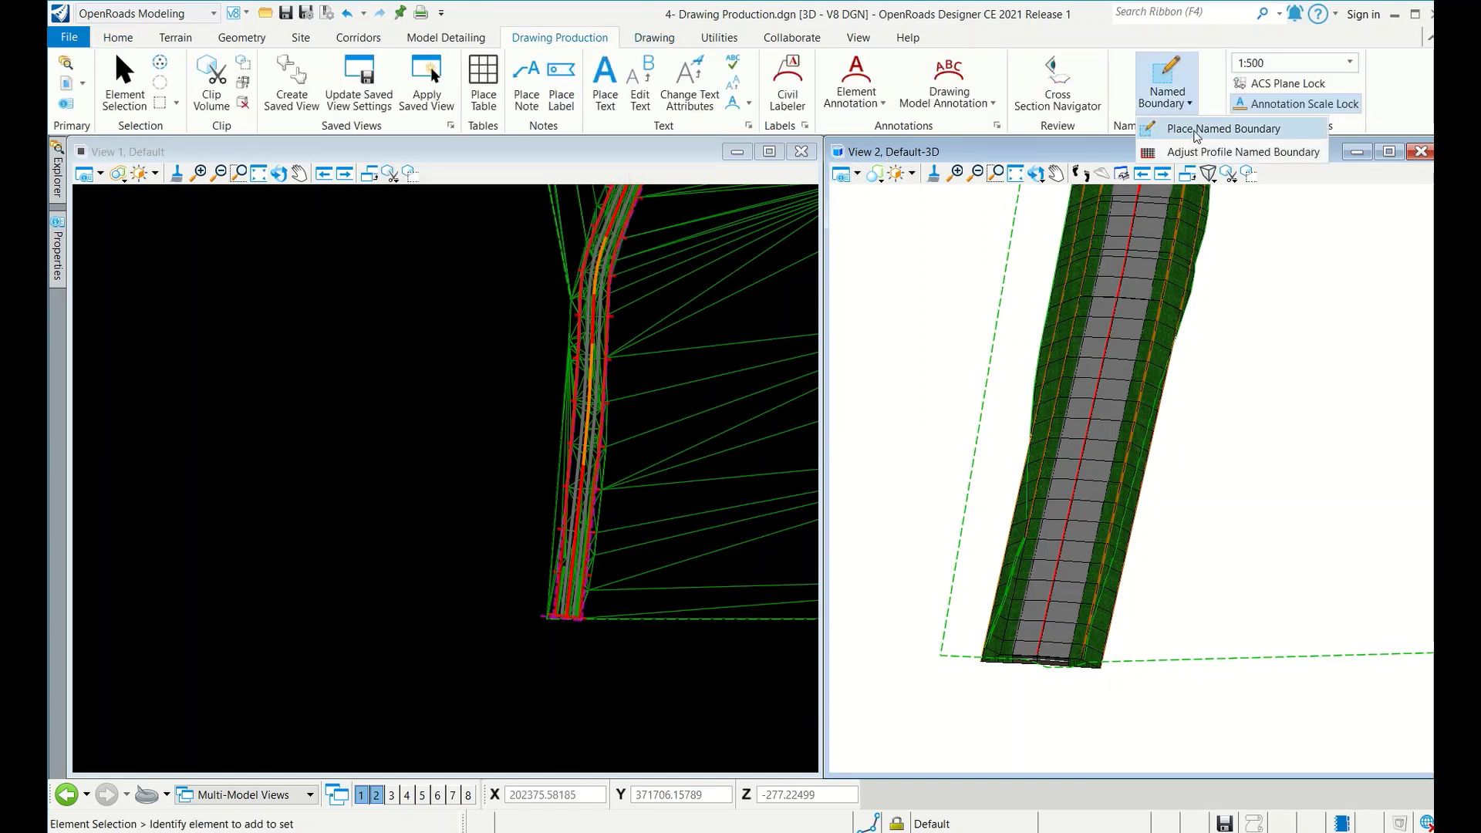
{"action": "left_click", "coordinate": [1197, 130]}
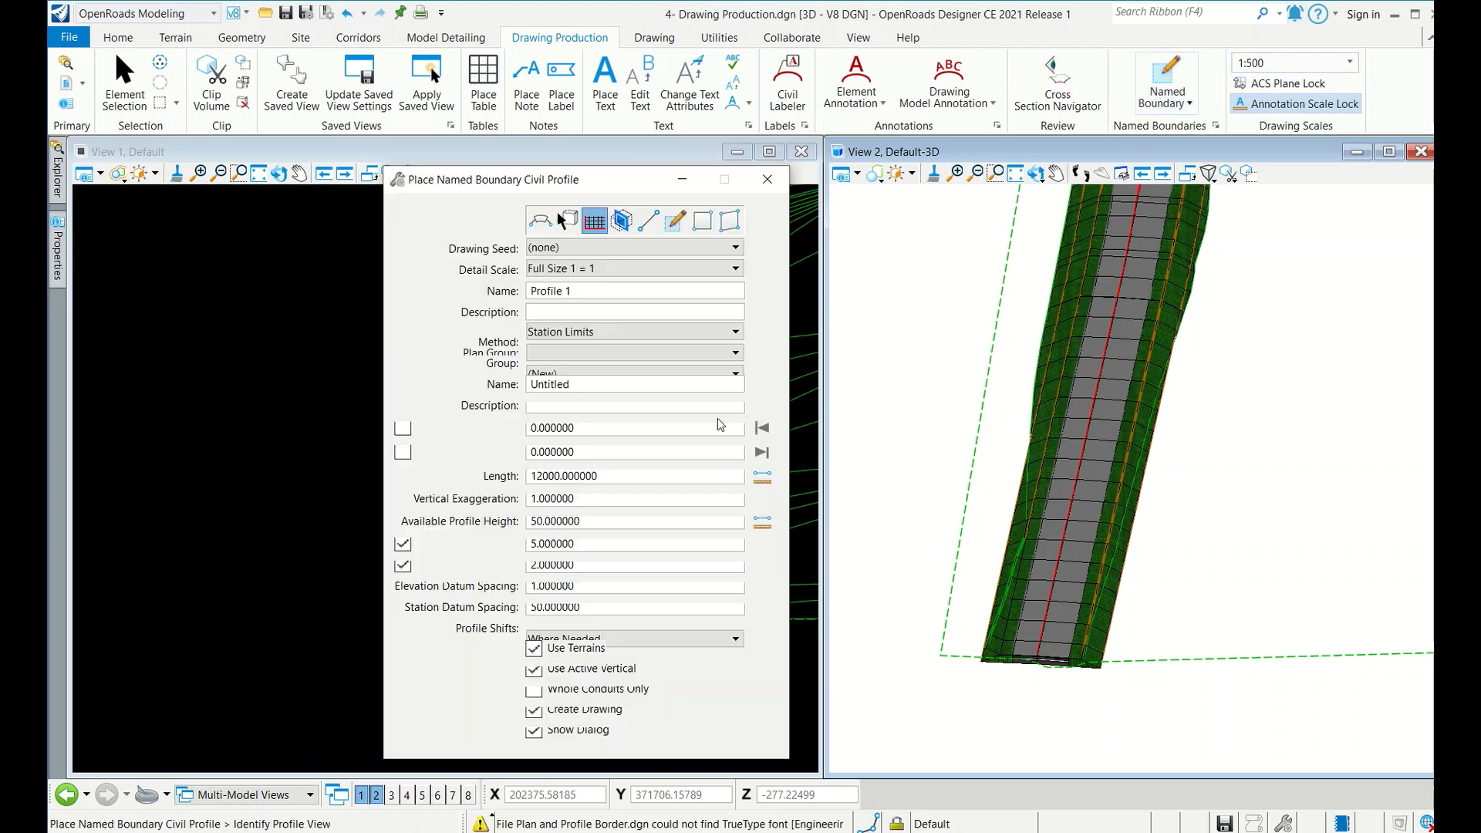
{"action": "left_click", "coordinate": [626, 219]}
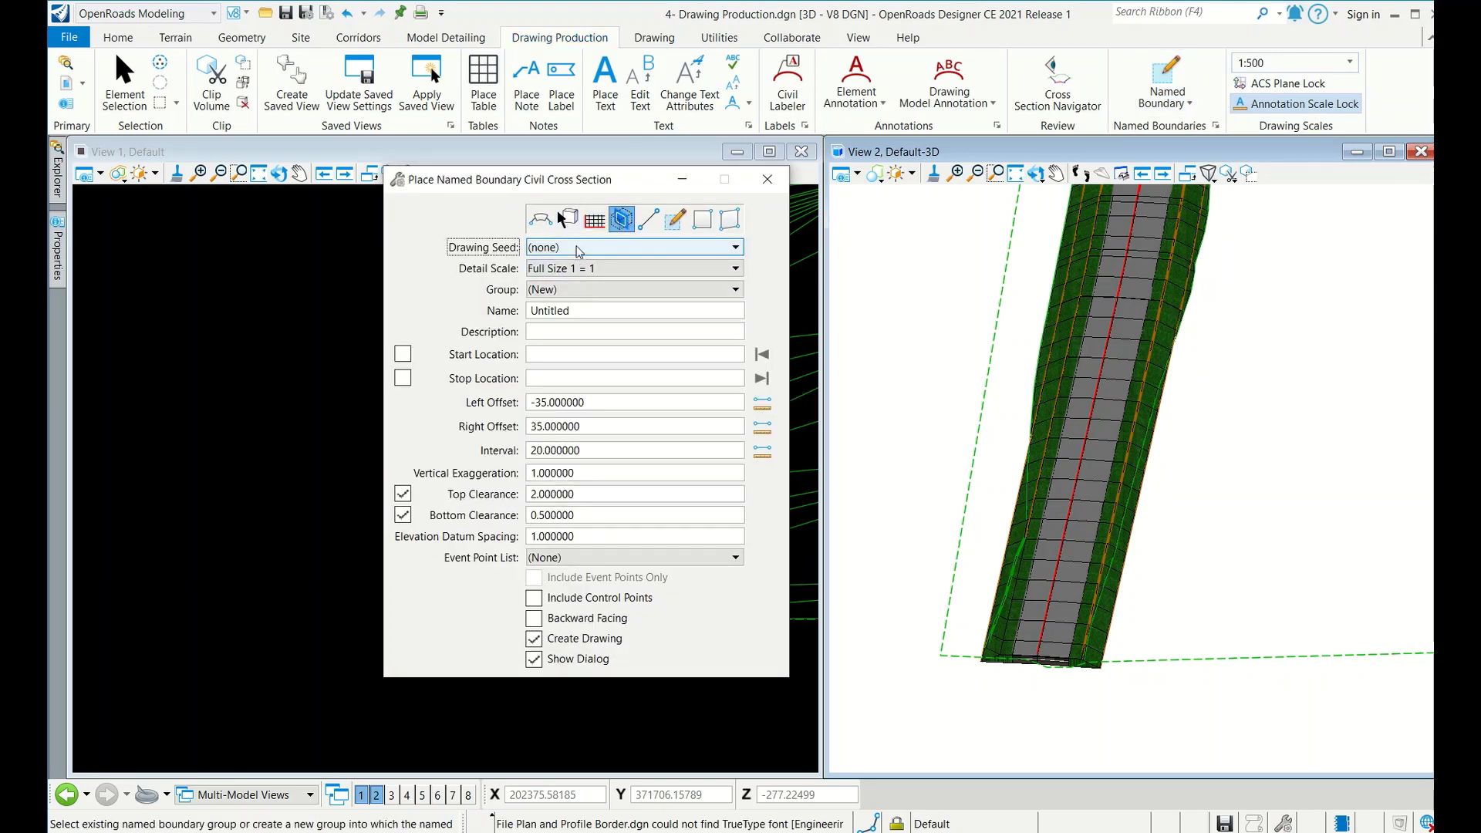
{"action": "left_click", "coordinate": [578, 247]}
{"action": "left_click", "coordinate": [550, 304]}
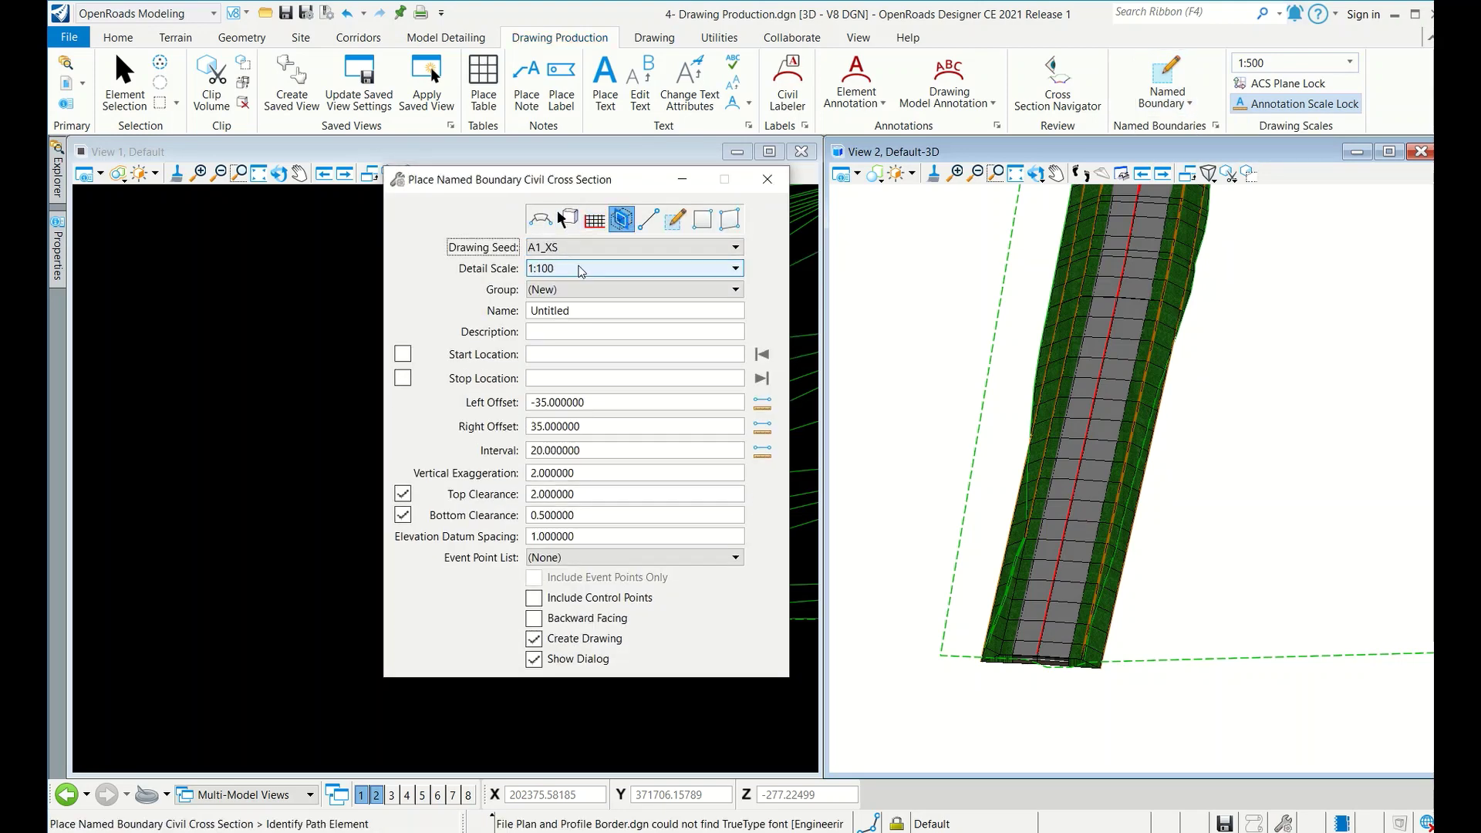
{"action": "left_click_drag", "start_coordinate": [550, 168], "coordinate": [261, 159]}
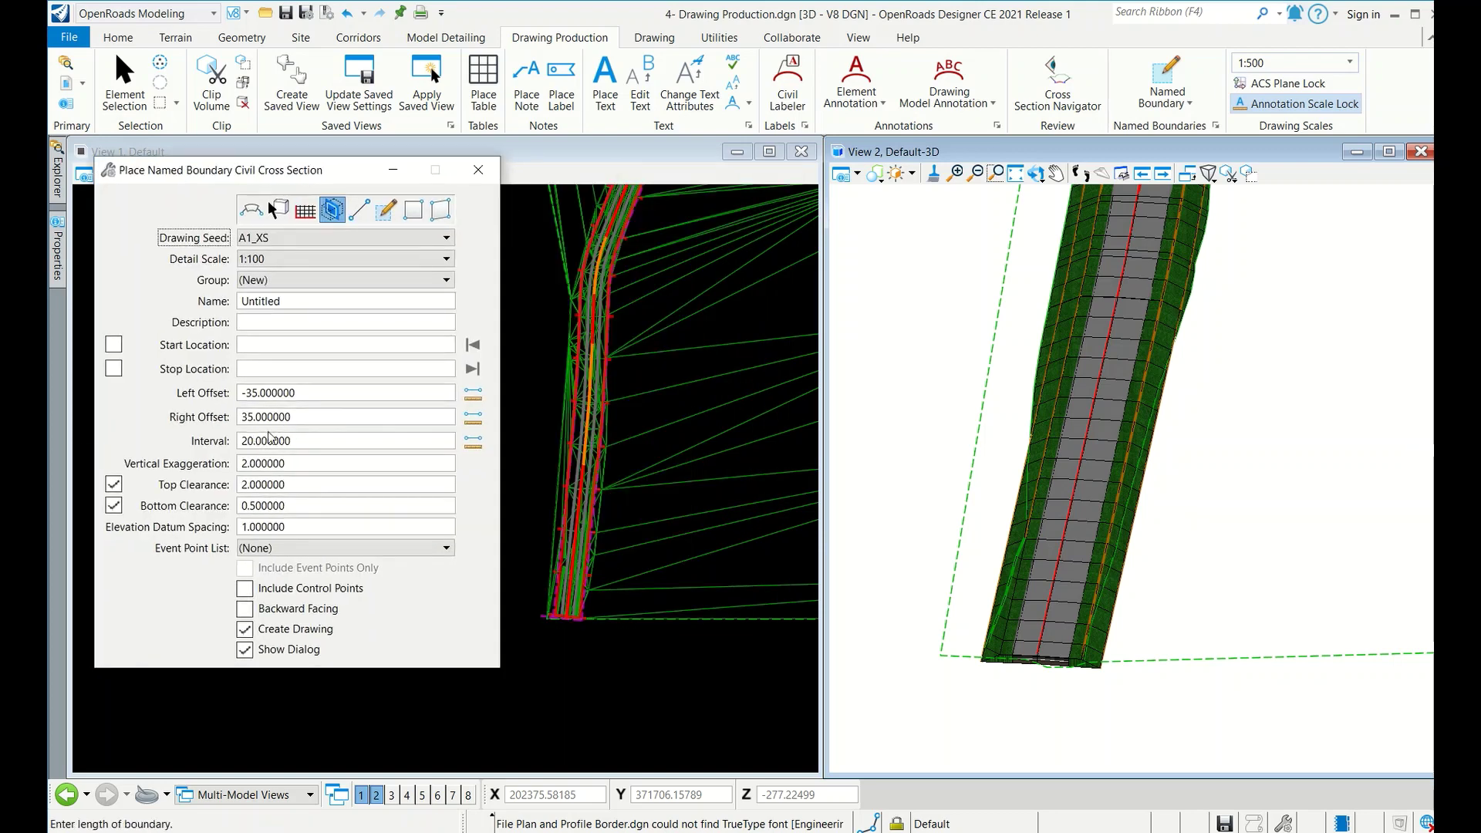
Step: Choose the road alignment as the boundary path, running from station 0+000.000 with the stop location set to 500
{"action": "left_click", "coordinate": [583, 452]}
{"action": "left_click", "coordinate": [582, 426]}
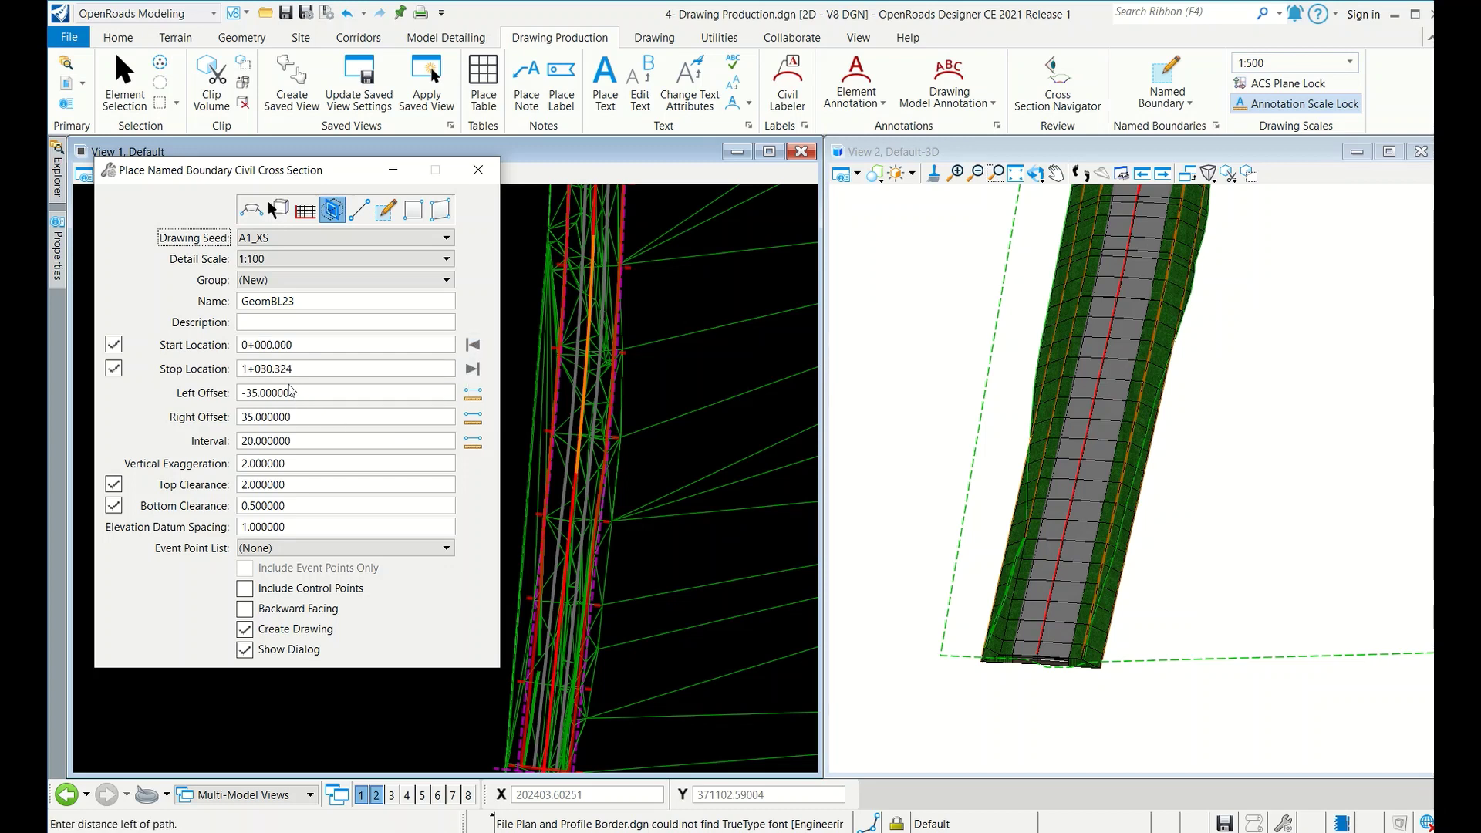
{"action": "left_click", "coordinate": [316, 373]}
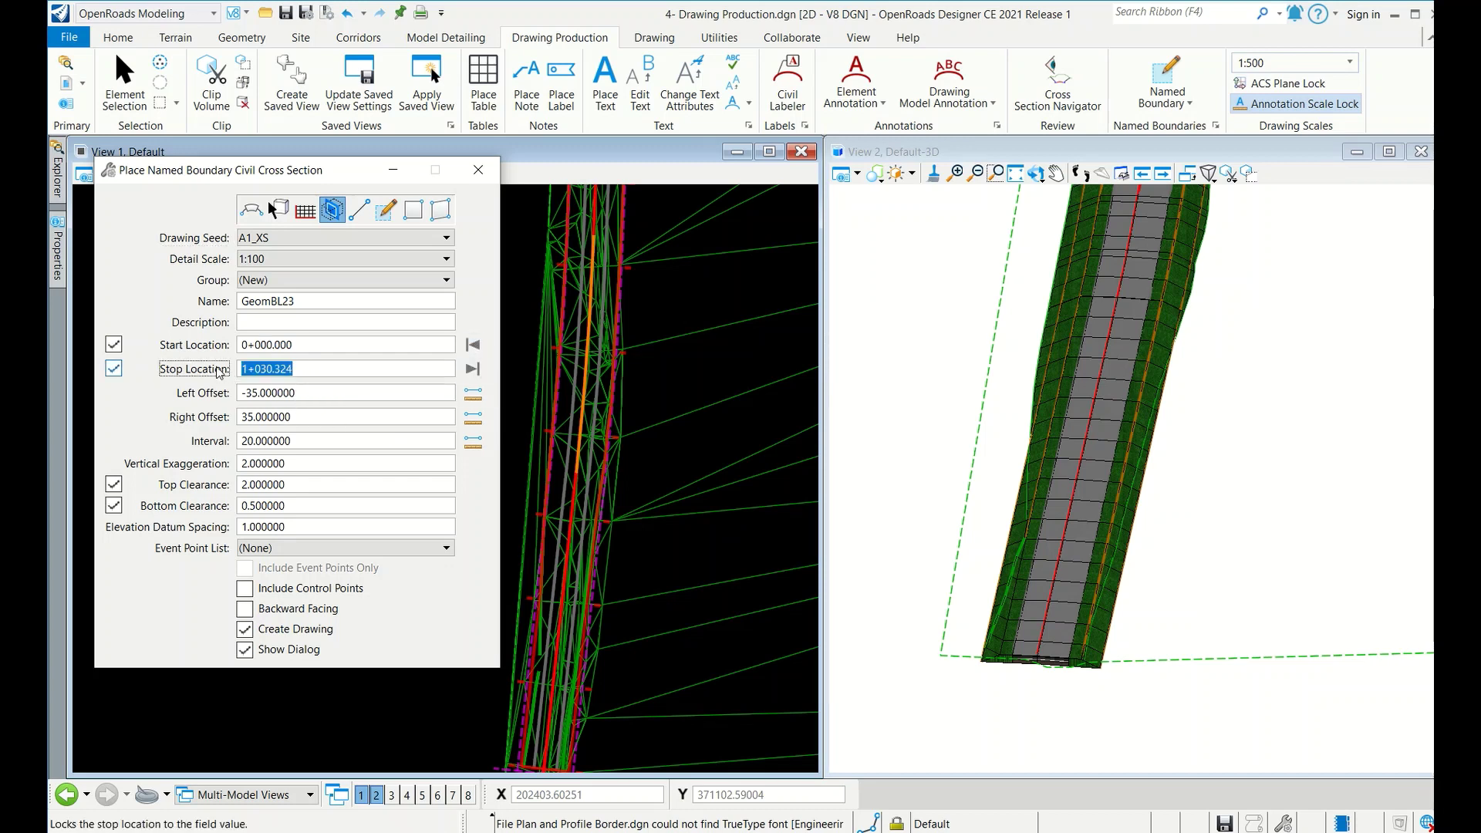
{"action": "type", "text": "500"}
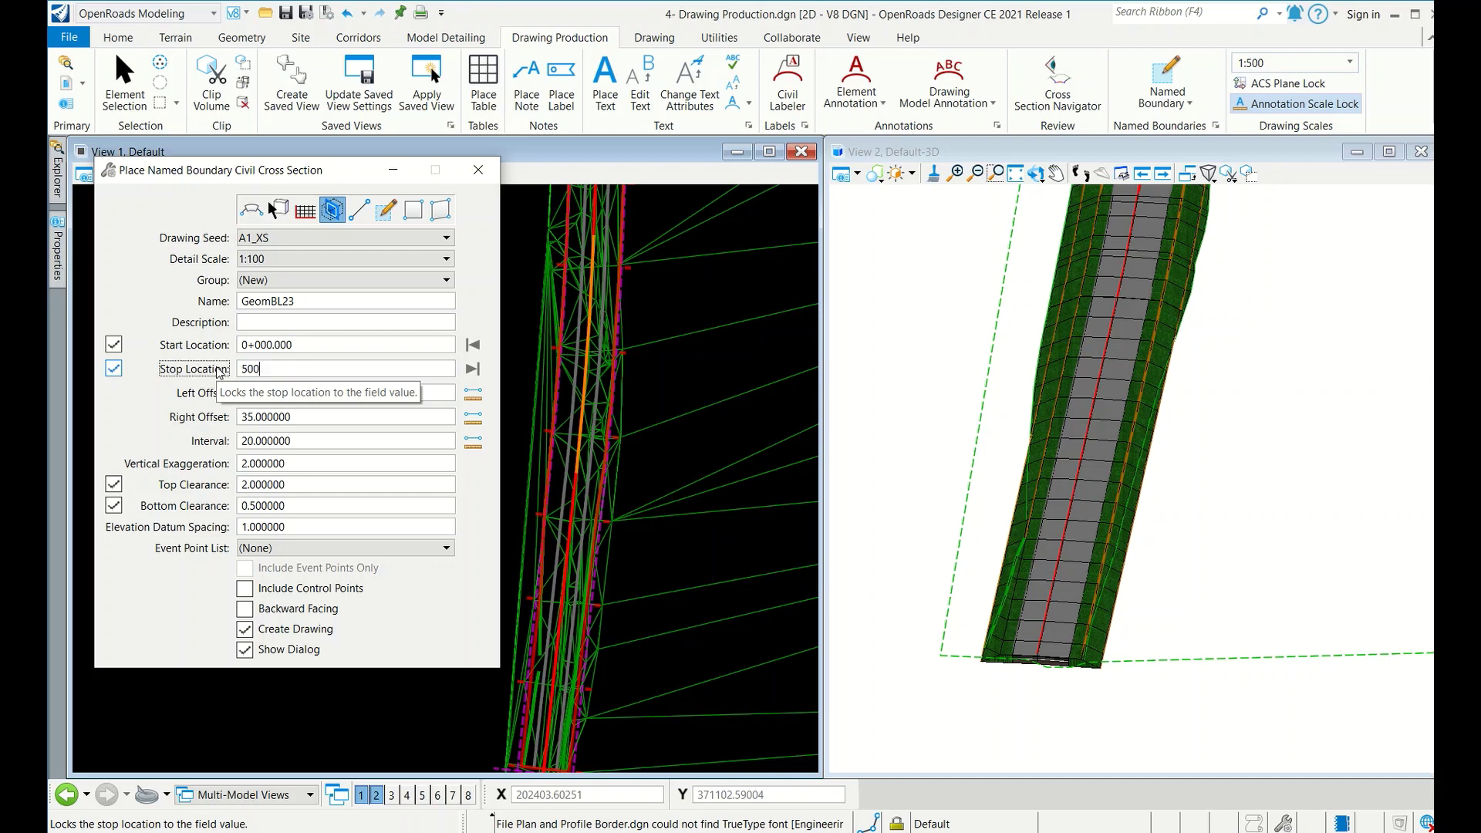
{"action": "key", "text": "Tab"}
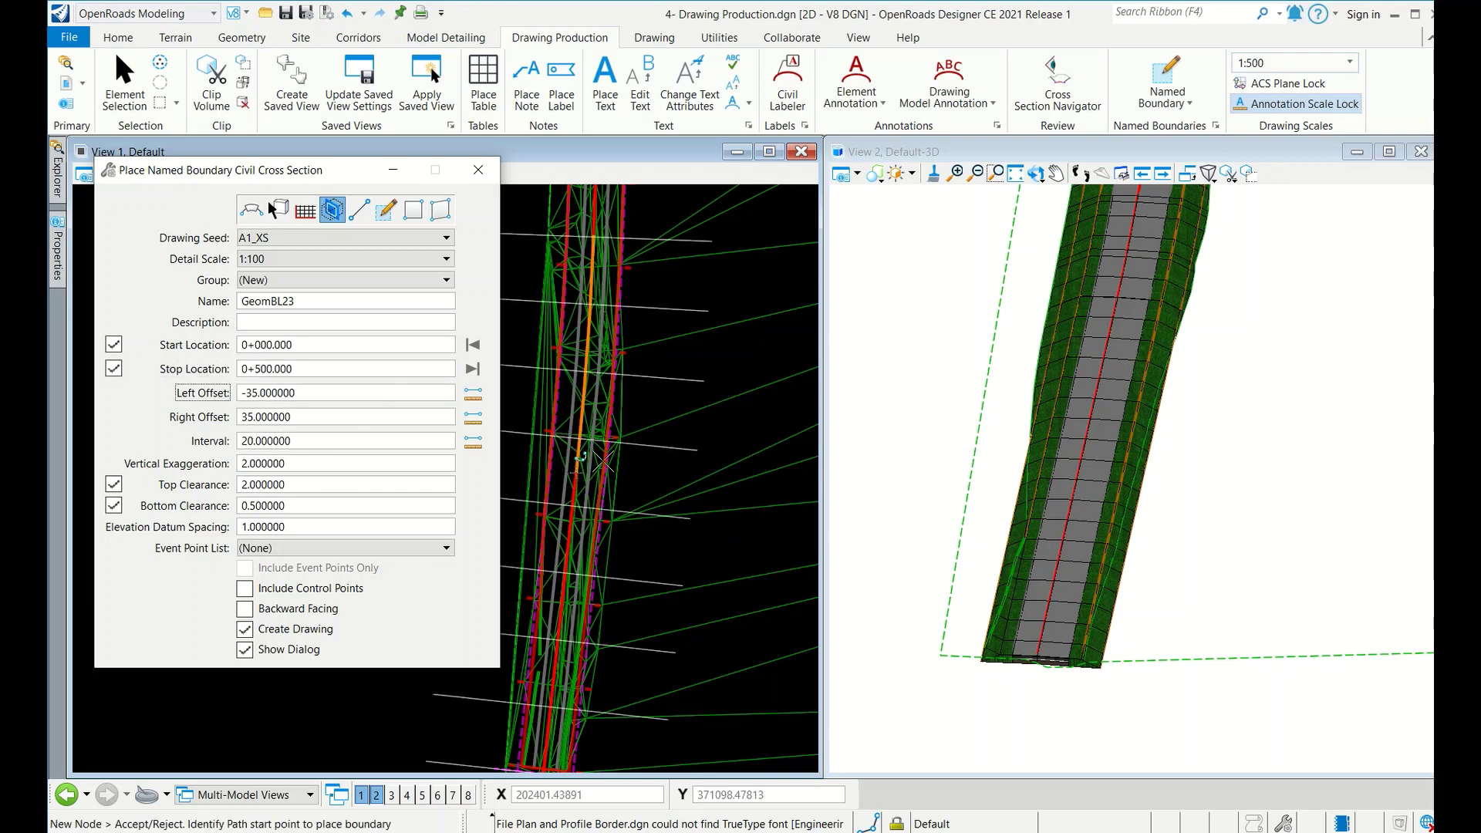
{"action": "scroll", "coordinate": [529, 438], "scroll_direction": "down", "scroll_amount": 4}
{"action": "scroll", "coordinate": [704, 378], "scroll_direction": "up", "scroll_amount": 4}
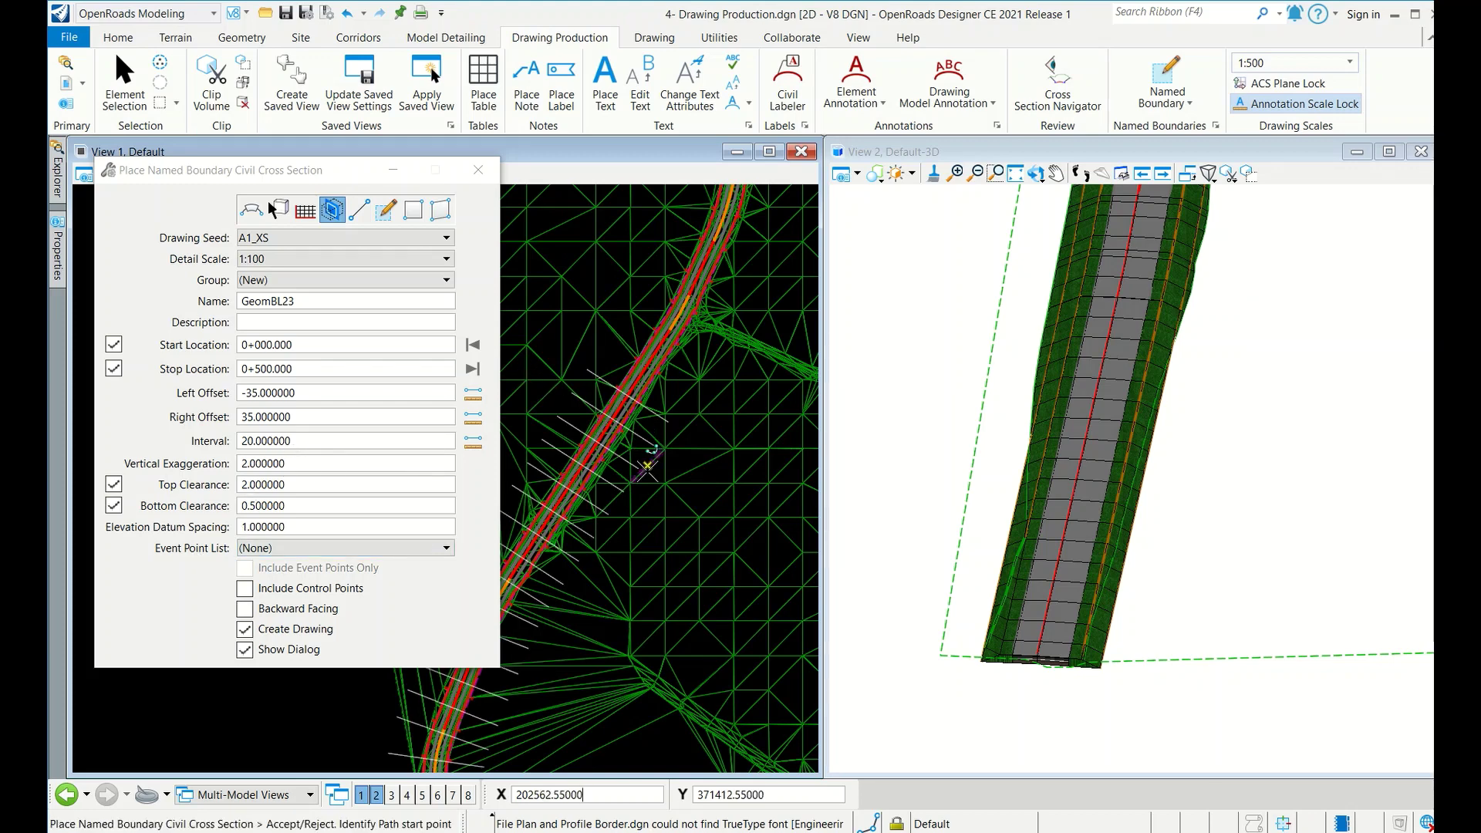
Step: Set the vertical exaggeration to 1 and place the cross section boundaries along the alignment with Create Drawing enabled
{"action": "double_click", "coordinate": [308, 466]}
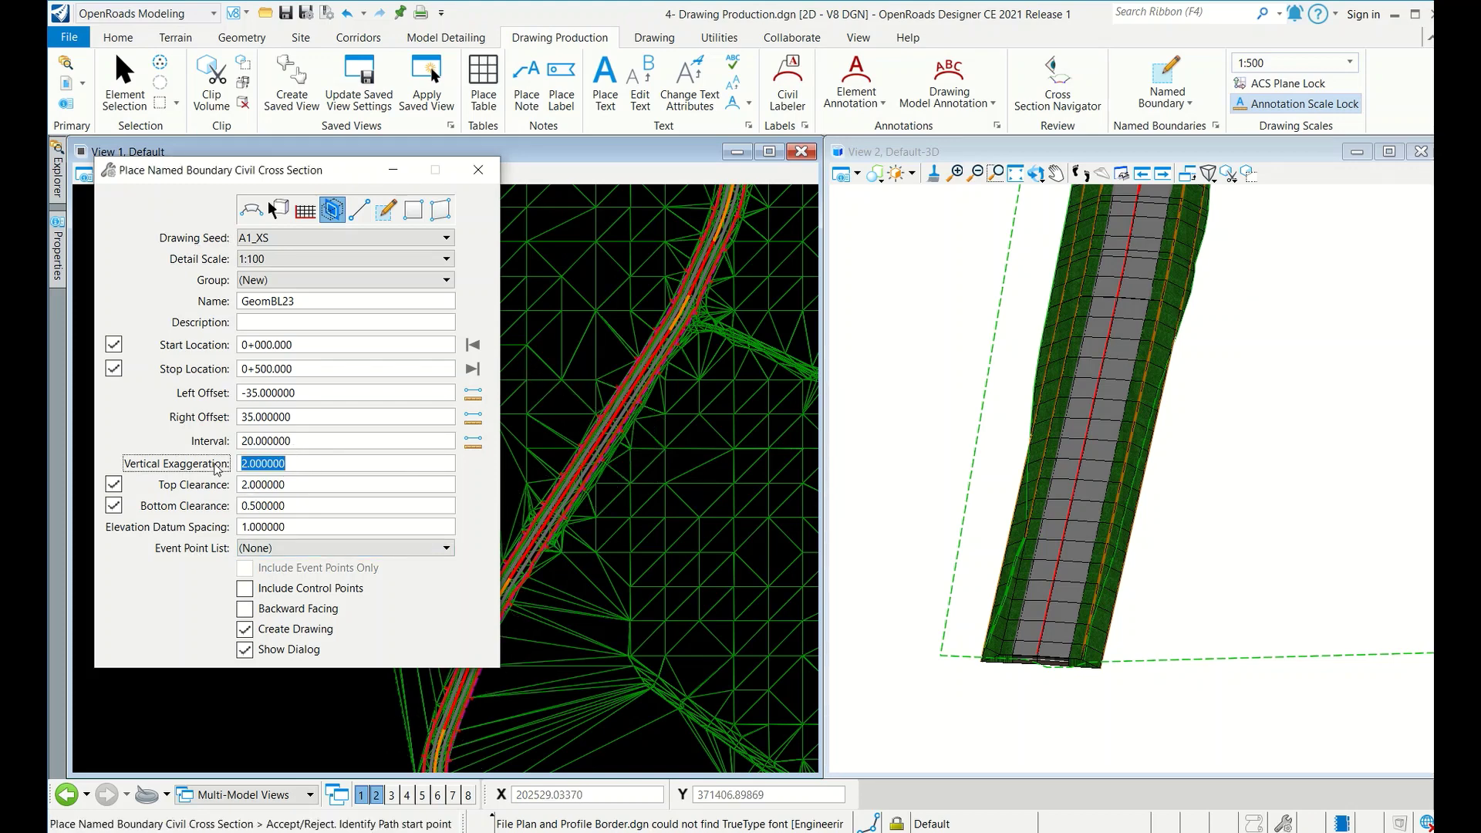
{"action": "type", "text": "1"}
{"action": "key", "text": "Tab"}
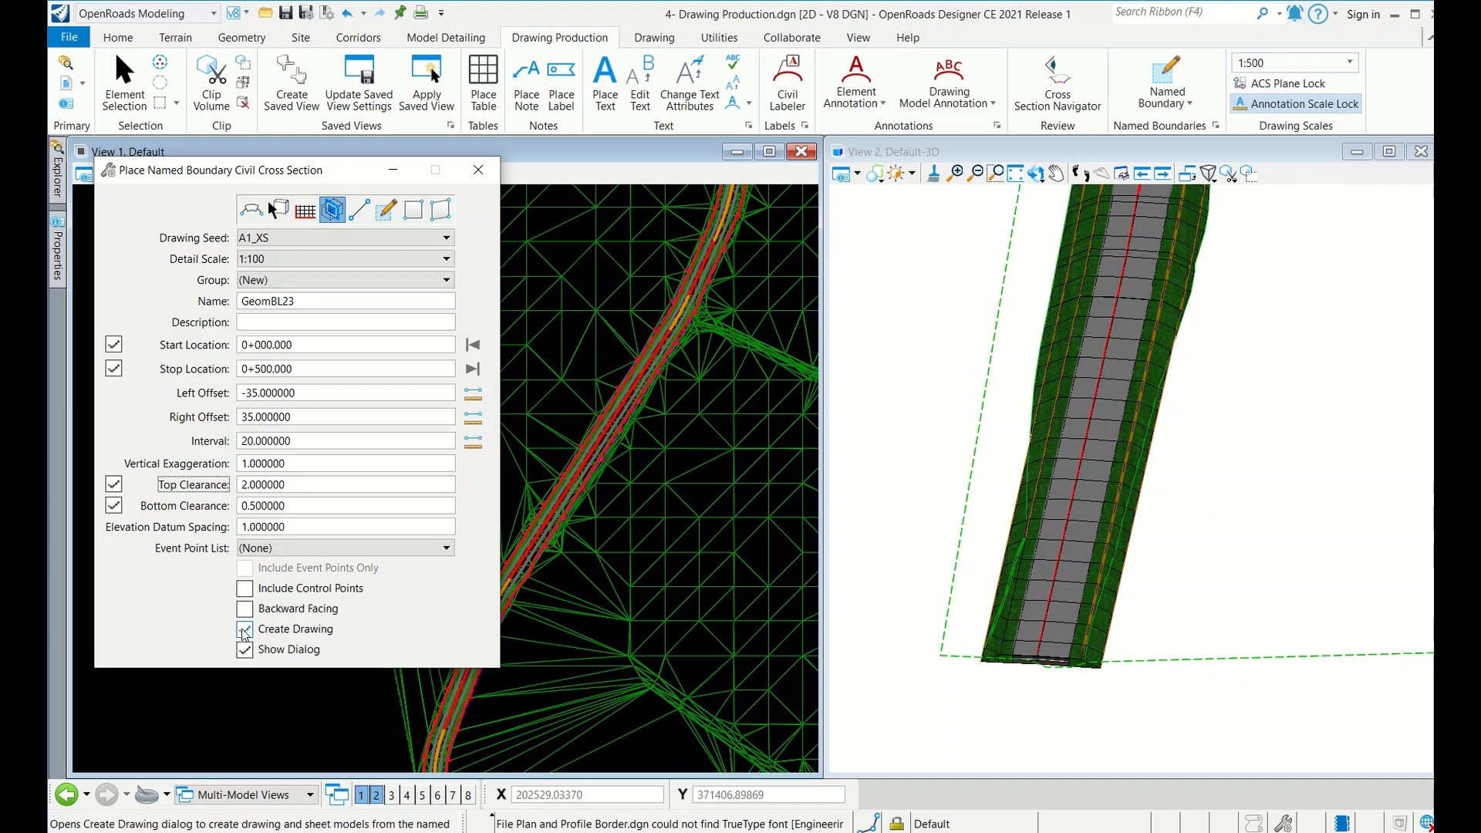
{"action": "left_click", "coordinate": [293, 708]}
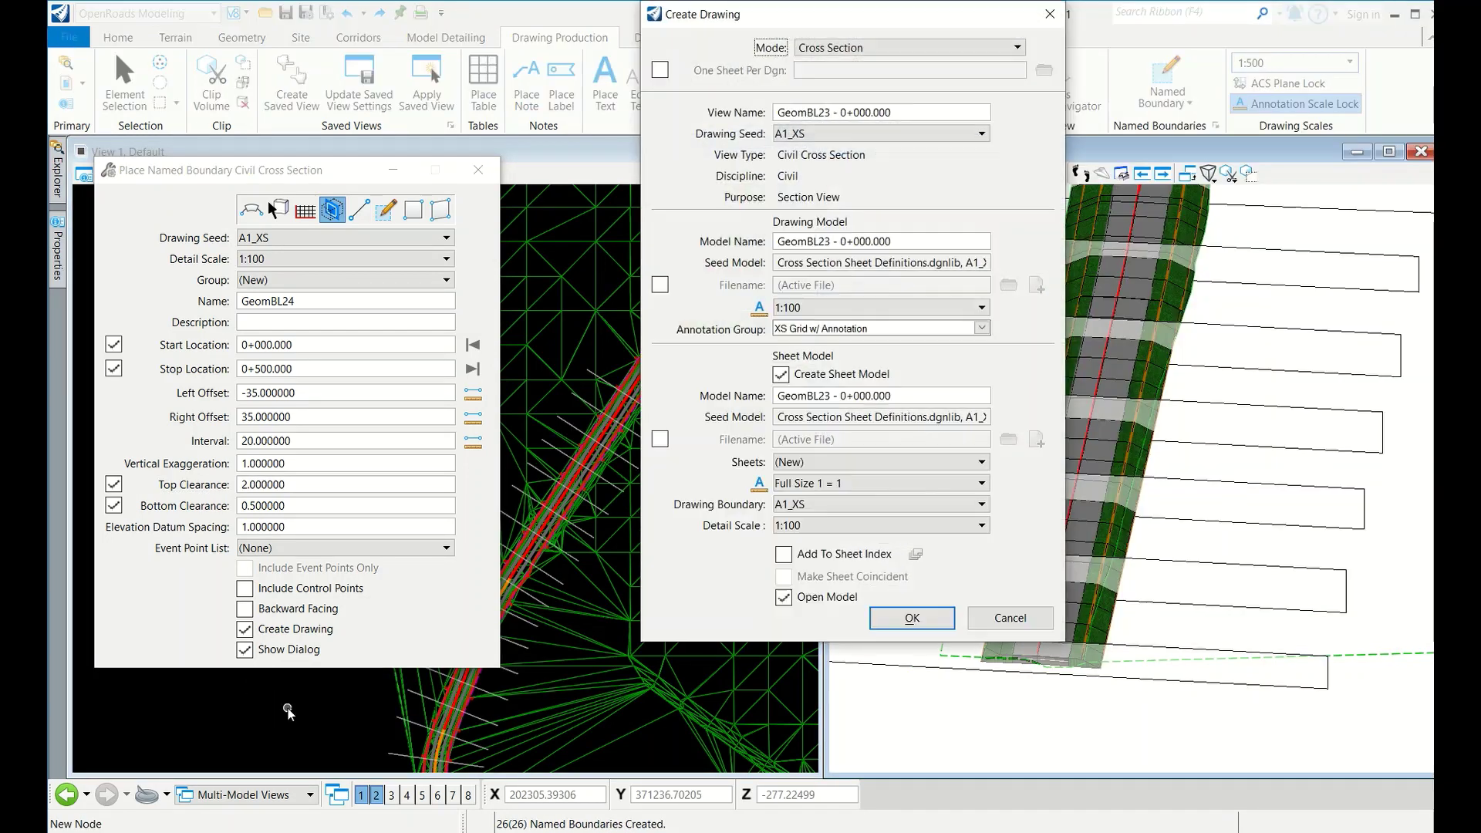
Step: Create the cross section drawings and sheet models at 1:100 using the XS Frame and Grid annotation group
{"action": "left_click", "coordinate": [982, 328]}
{"action": "left_click", "coordinate": [780, 358]}
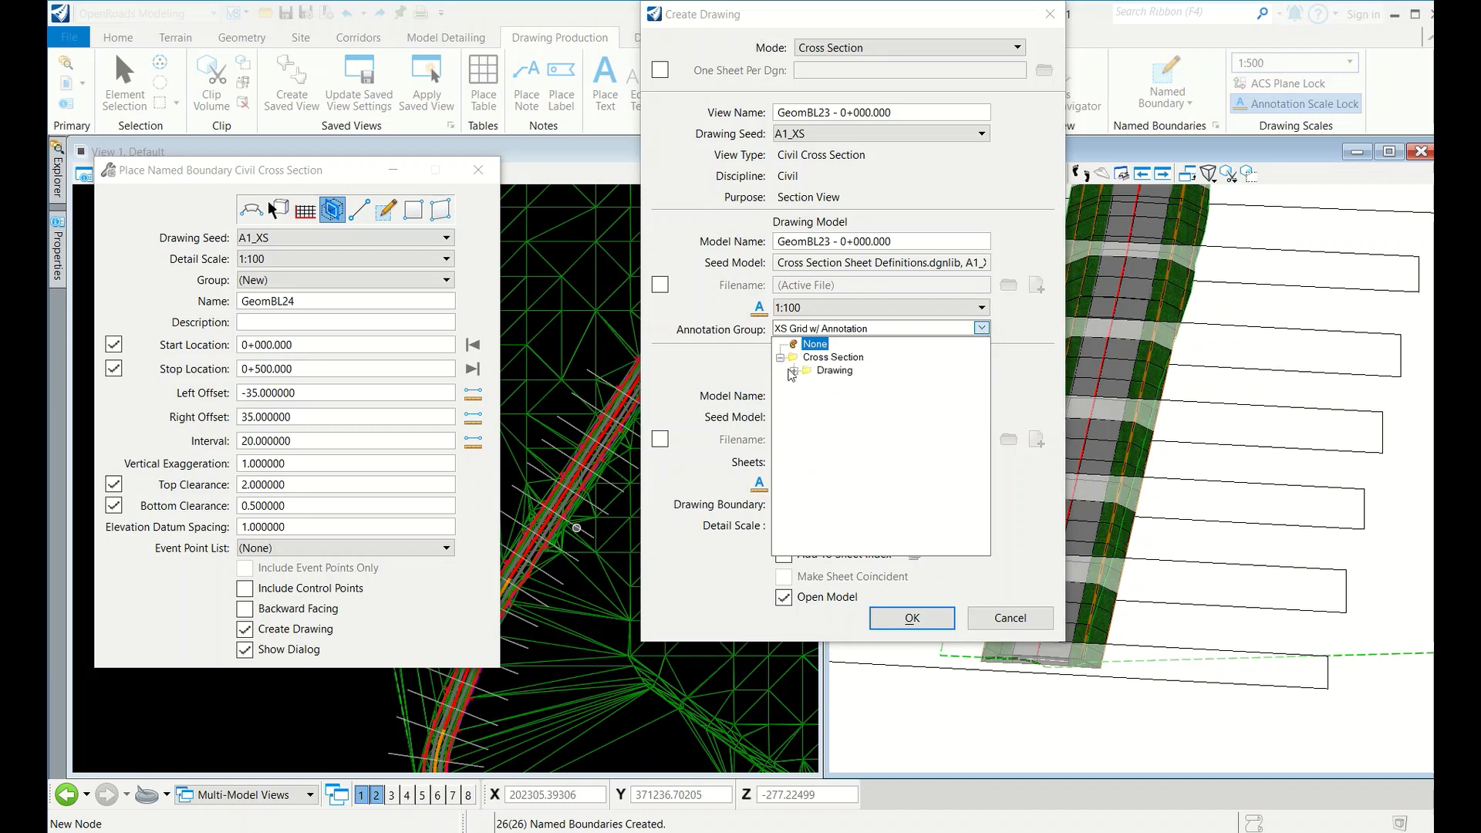
{"action": "left_click", "coordinate": [808, 383]}
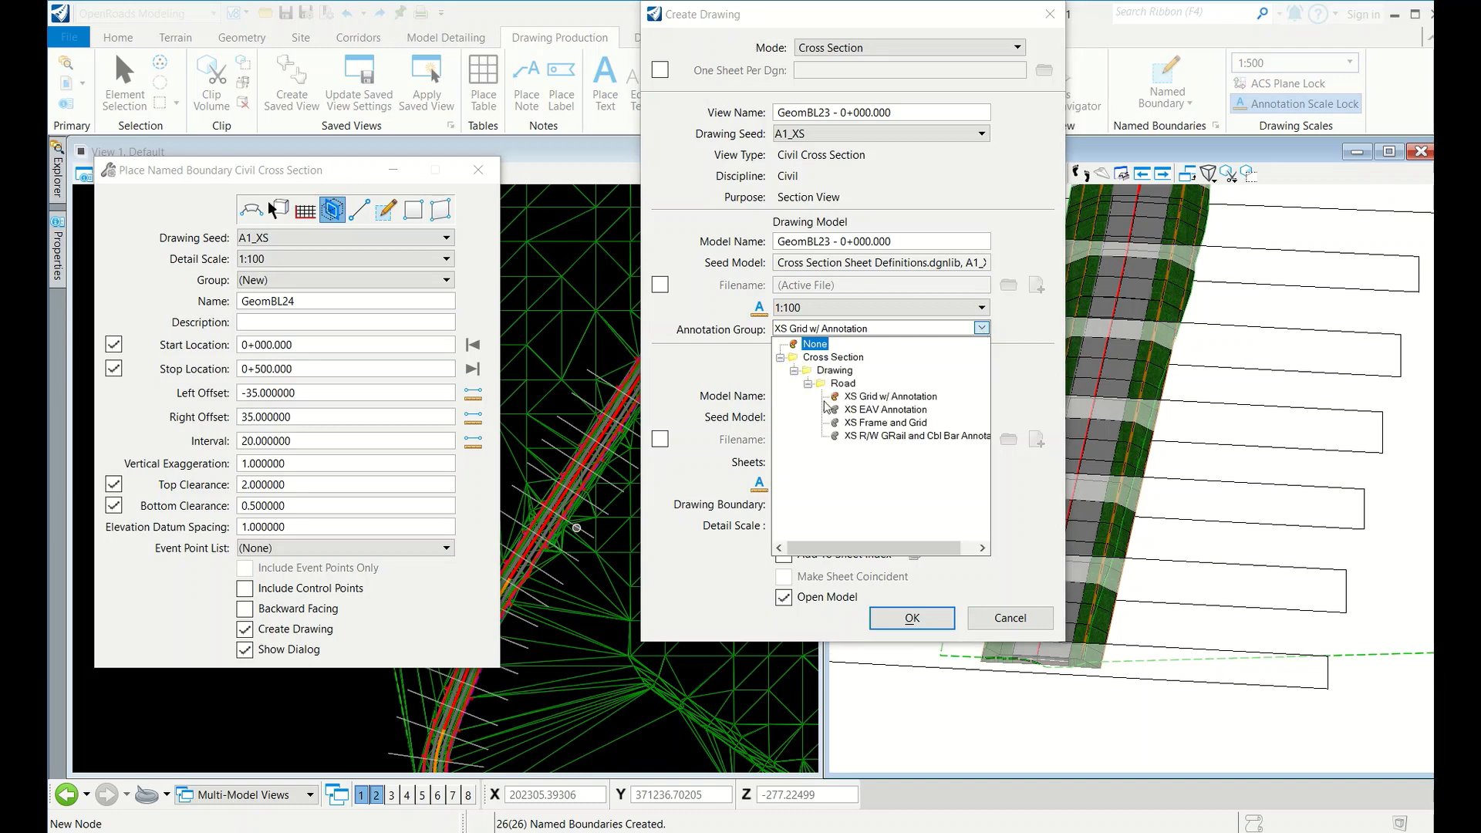
{"action": "left_click", "coordinate": [887, 423]}
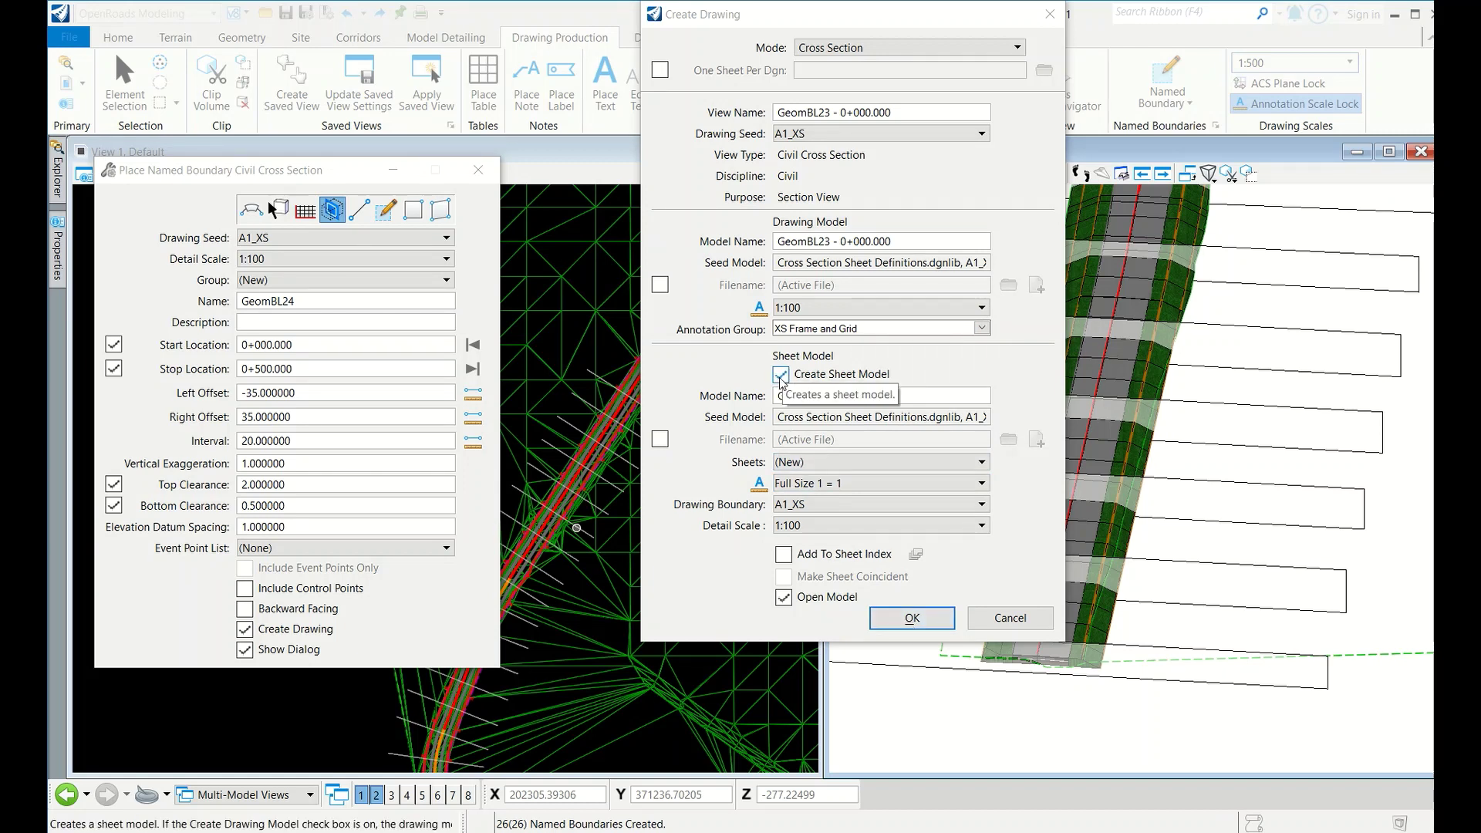
{"action": "left_click", "coordinate": [910, 624]}
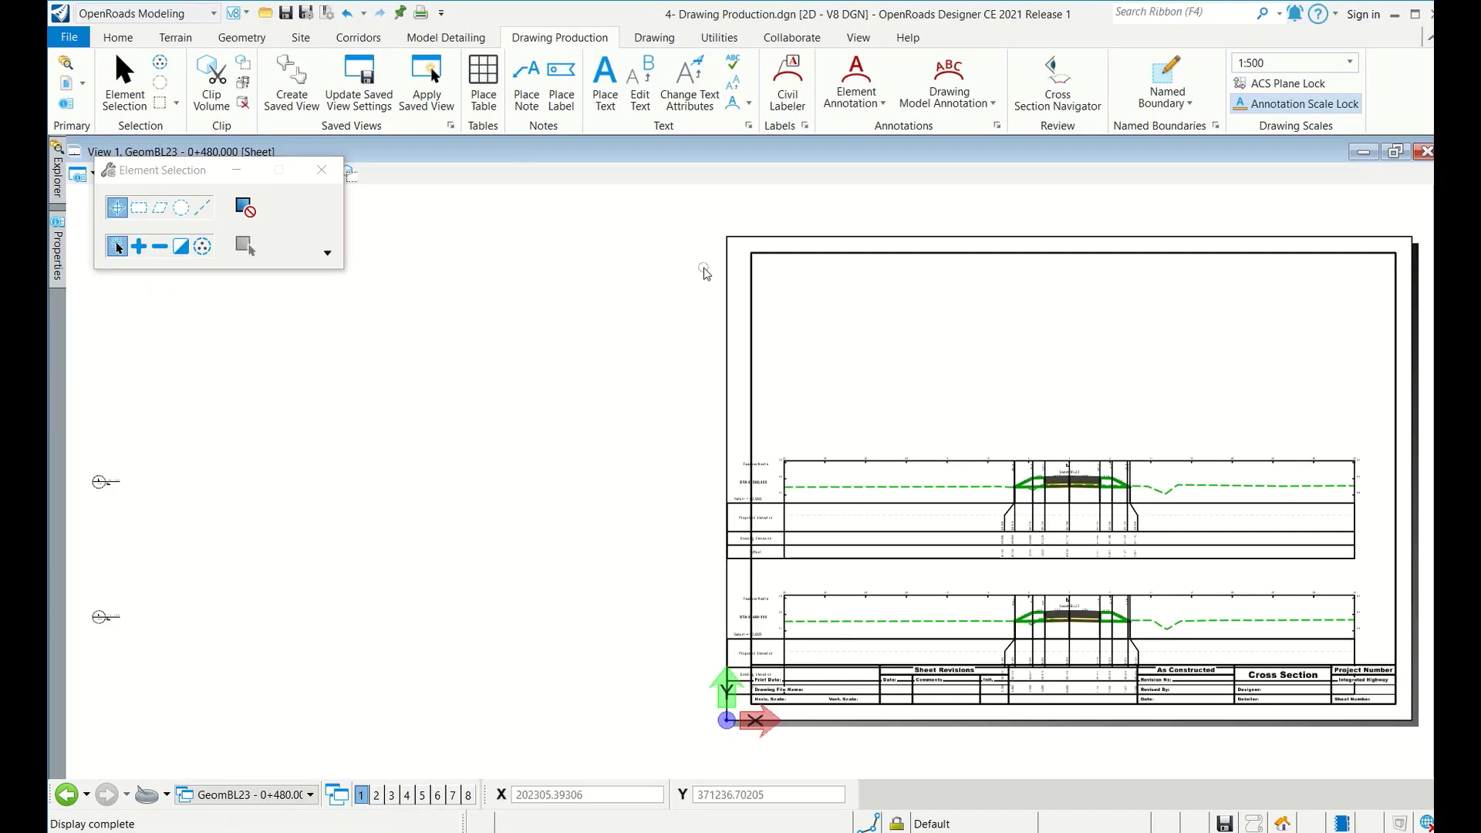
Step: Move the referenced 0+500.000 cross section up and inward so it sits within the upper part of the sheet border
{"action": "scroll", "coordinate": [887, 519], "scroll_direction": "down", "scroll_amount": 3}
{"action": "scroll", "coordinate": [1003, 540], "scroll_direction": "up", "scroll_amount": 4}
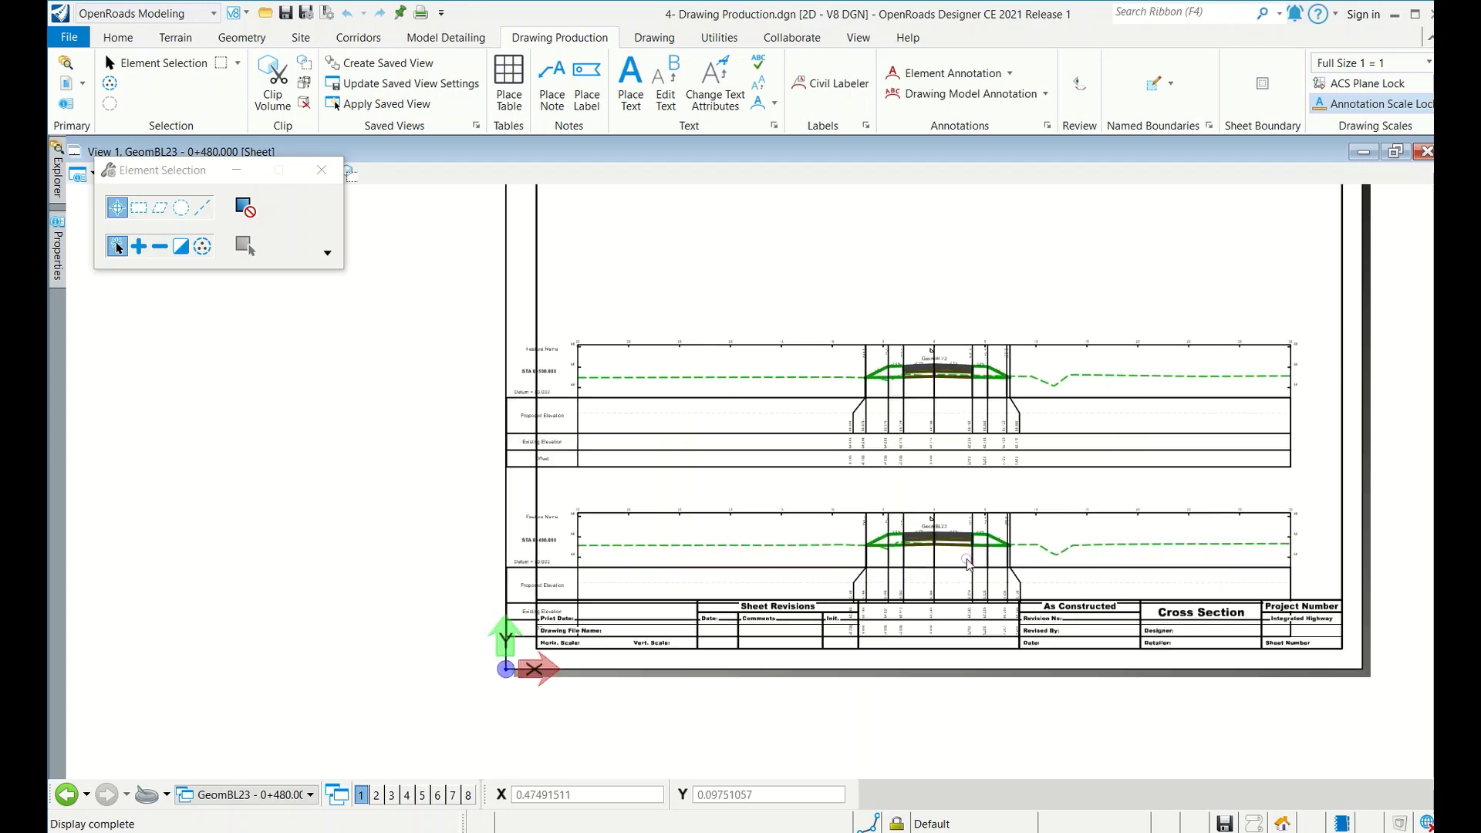
{"action": "left_click", "coordinate": [322, 170]}
{"action": "left_click", "coordinate": [118, 37]}
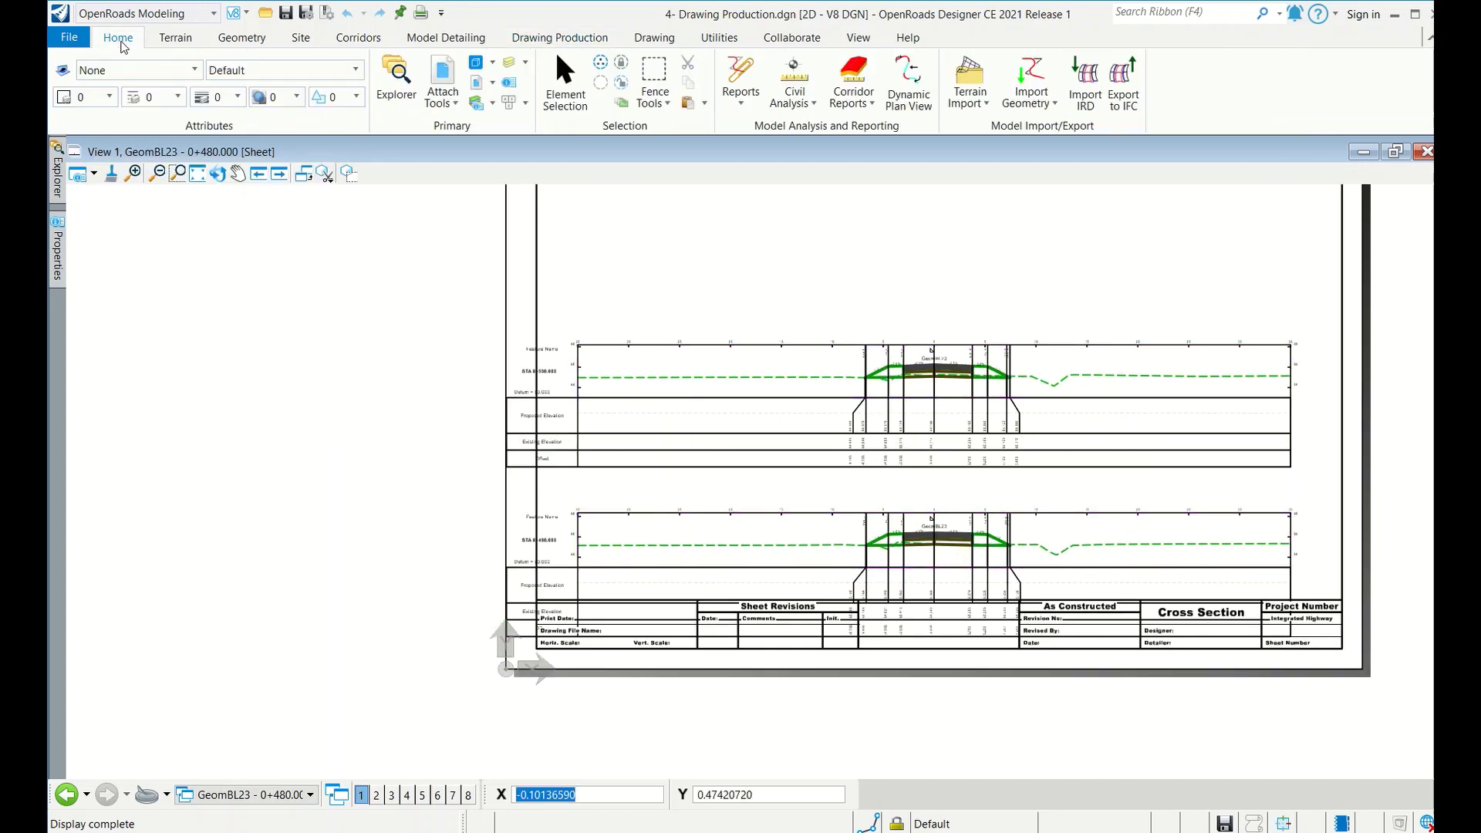
{"action": "left_click", "coordinate": [444, 73]}
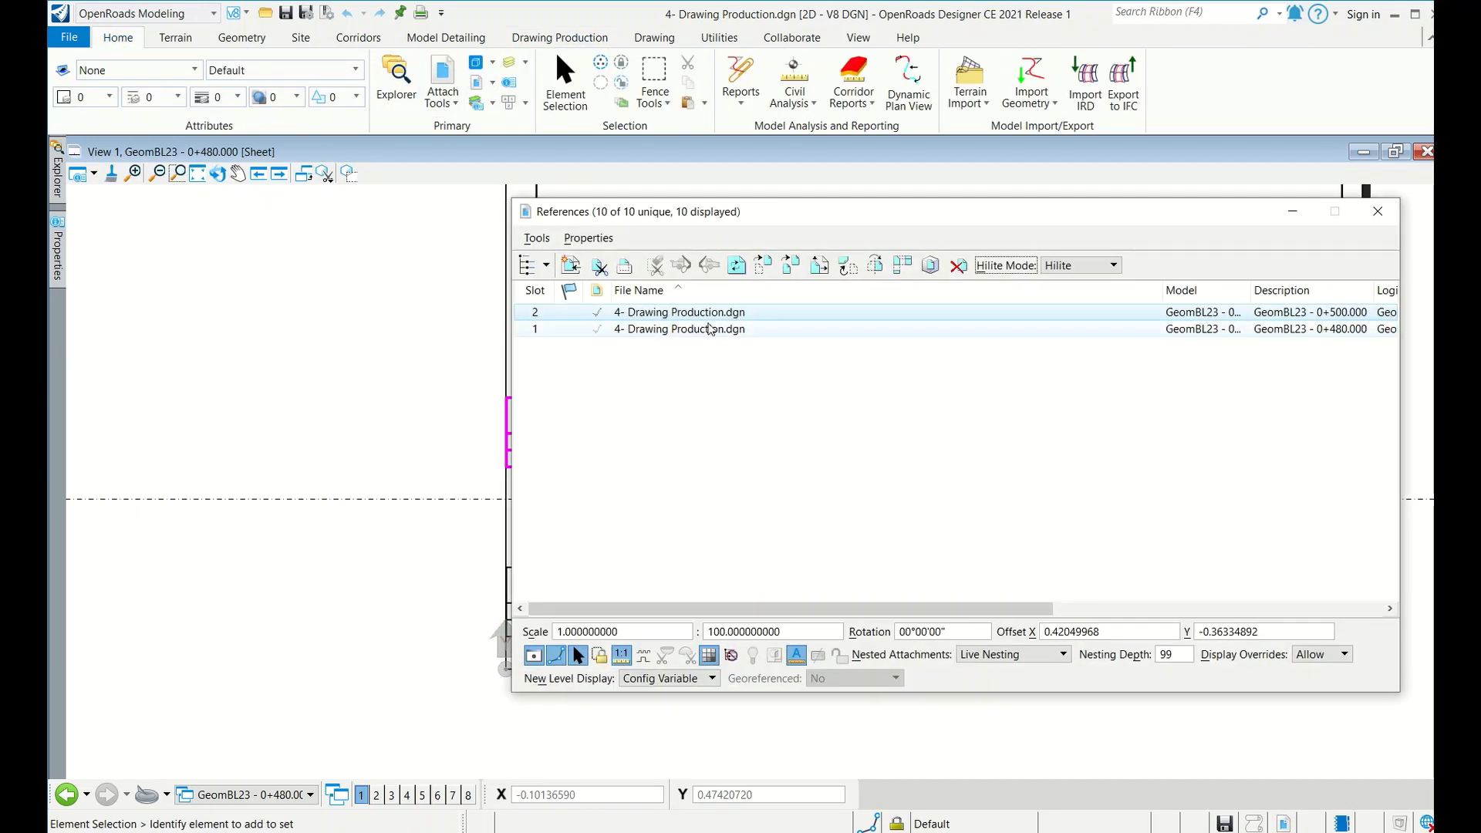
{"action": "mouse_move", "coordinate": [796, 213]}
{"action": "left_mouse_down"}
{"action": "mouse_move", "coordinate": [1021, 686]}
{"action": "mouse_move", "coordinate": [896, 449]}
{"action": "left_mouse_up"}
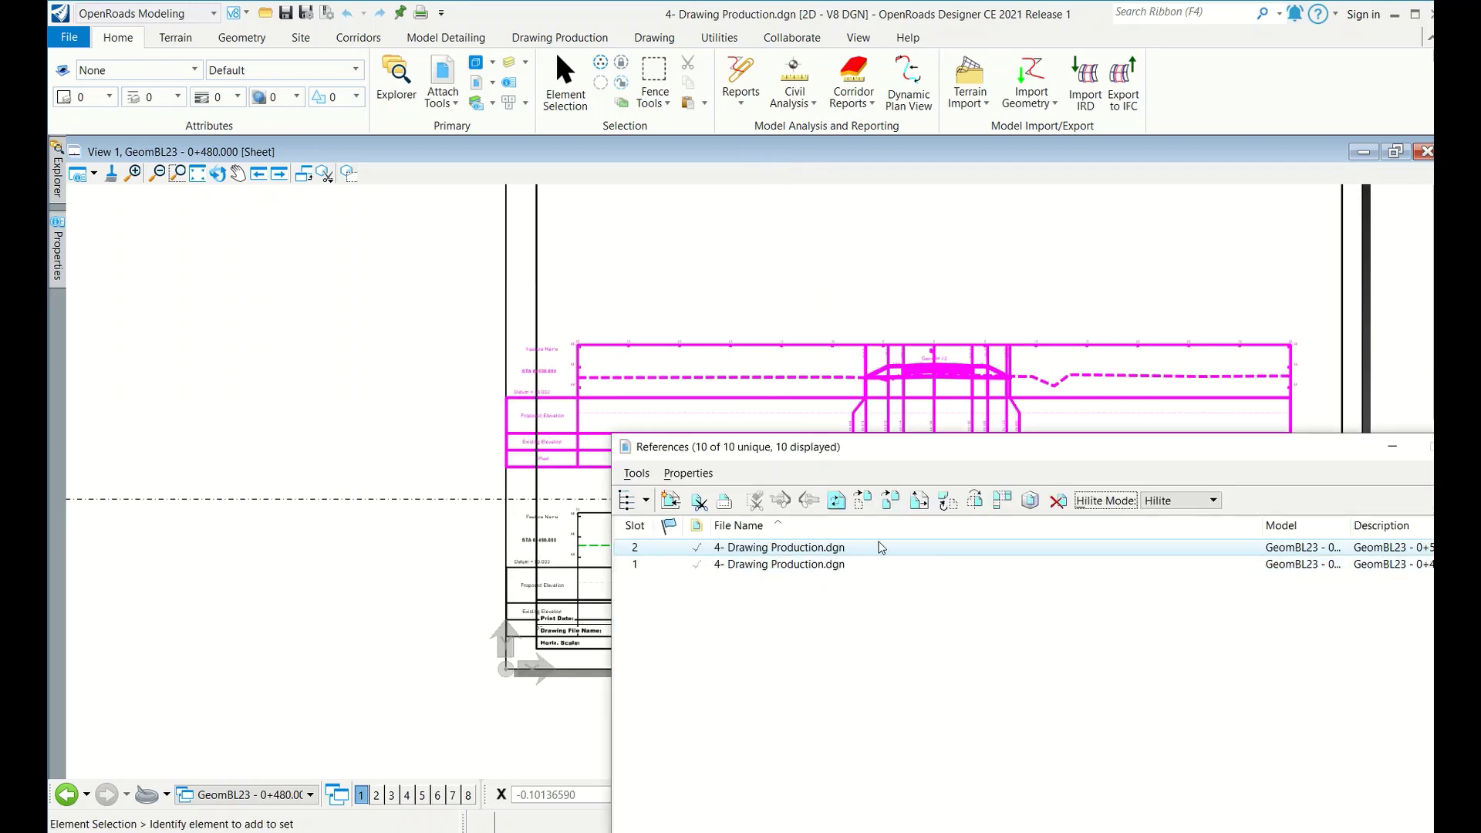
{"action": "right_click", "coordinate": [834, 548]}
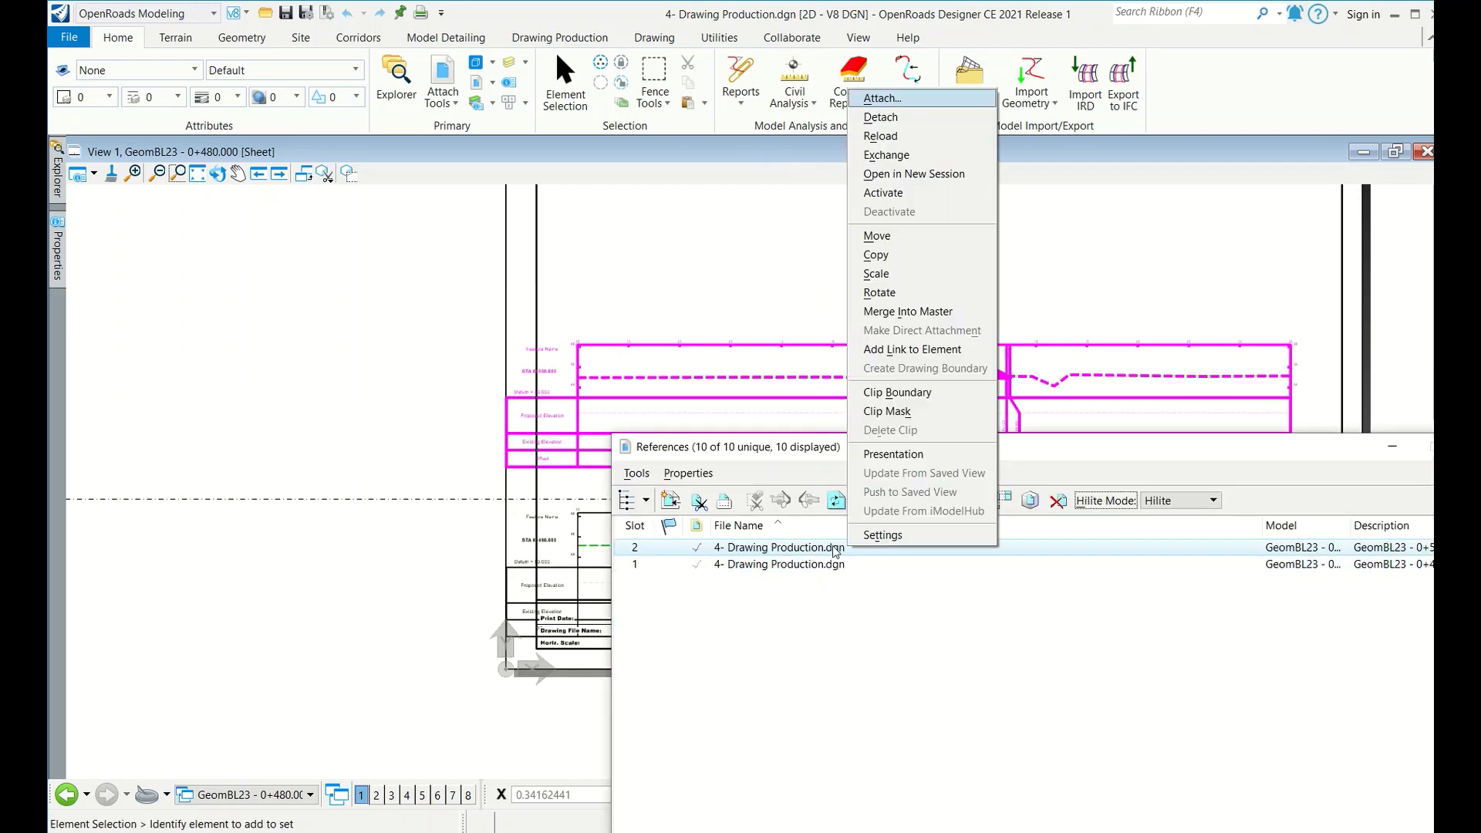
{"action": "left_click", "coordinate": [883, 242]}
{"action": "left_click", "coordinate": [865, 347]}
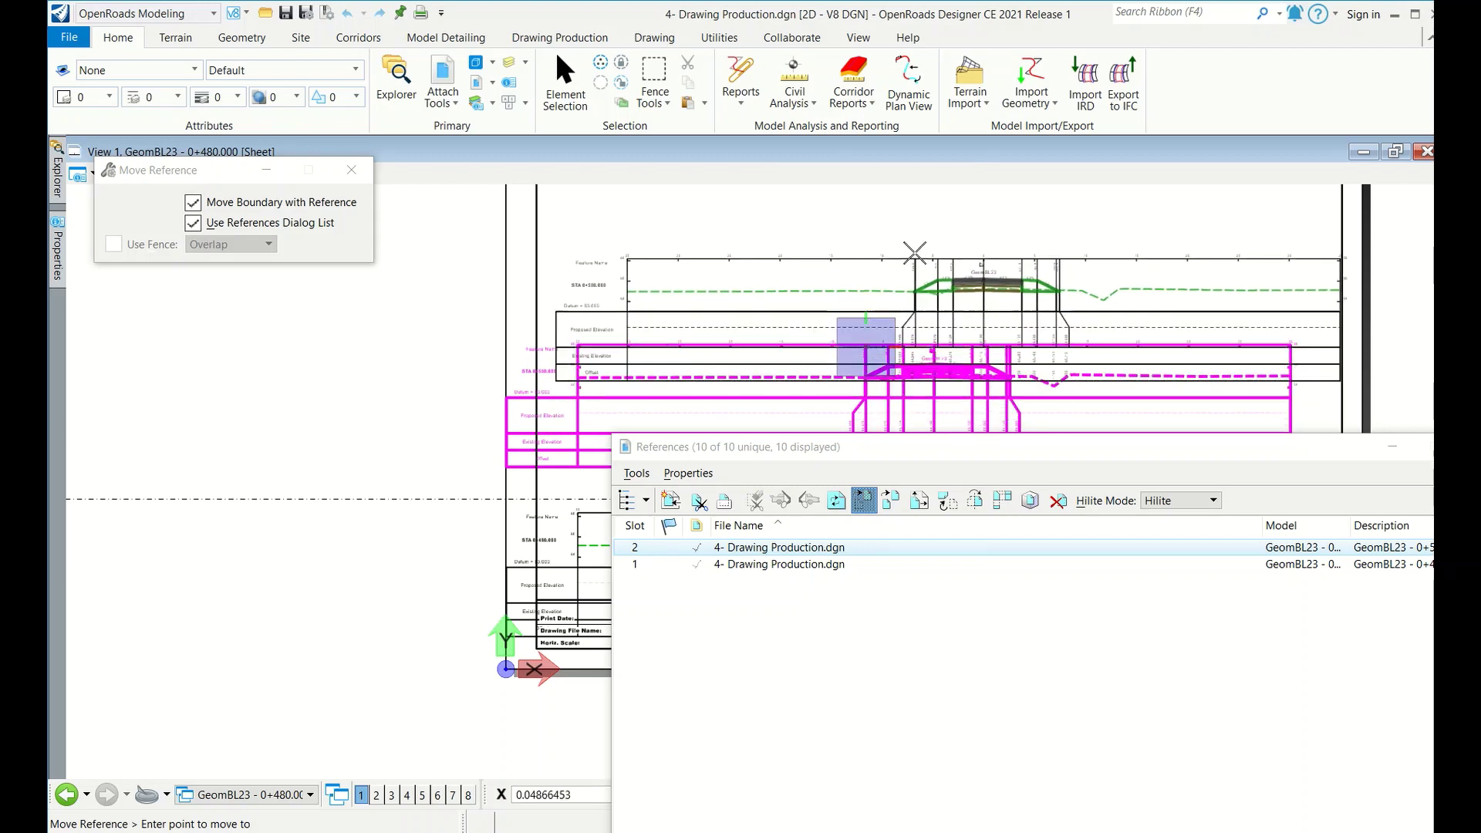
{"action": "left_click", "coordinate": [908, 212]}
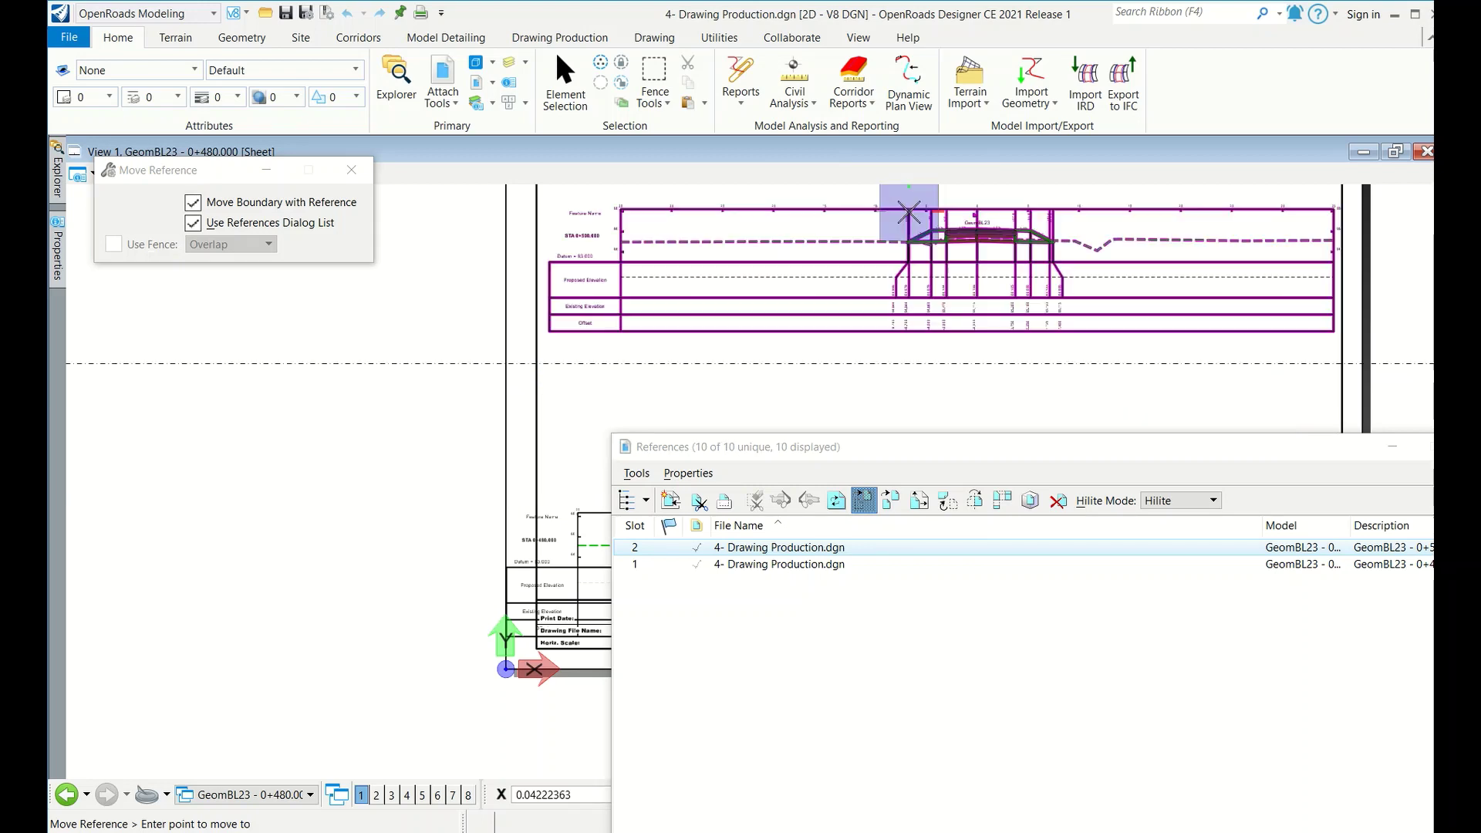
{"action": "scroll", "coordinate": [900, 201], "scroll_direction": "down", "scroll_amount": 3}
{"action": "right_click", "coordinate": [271, 406]}
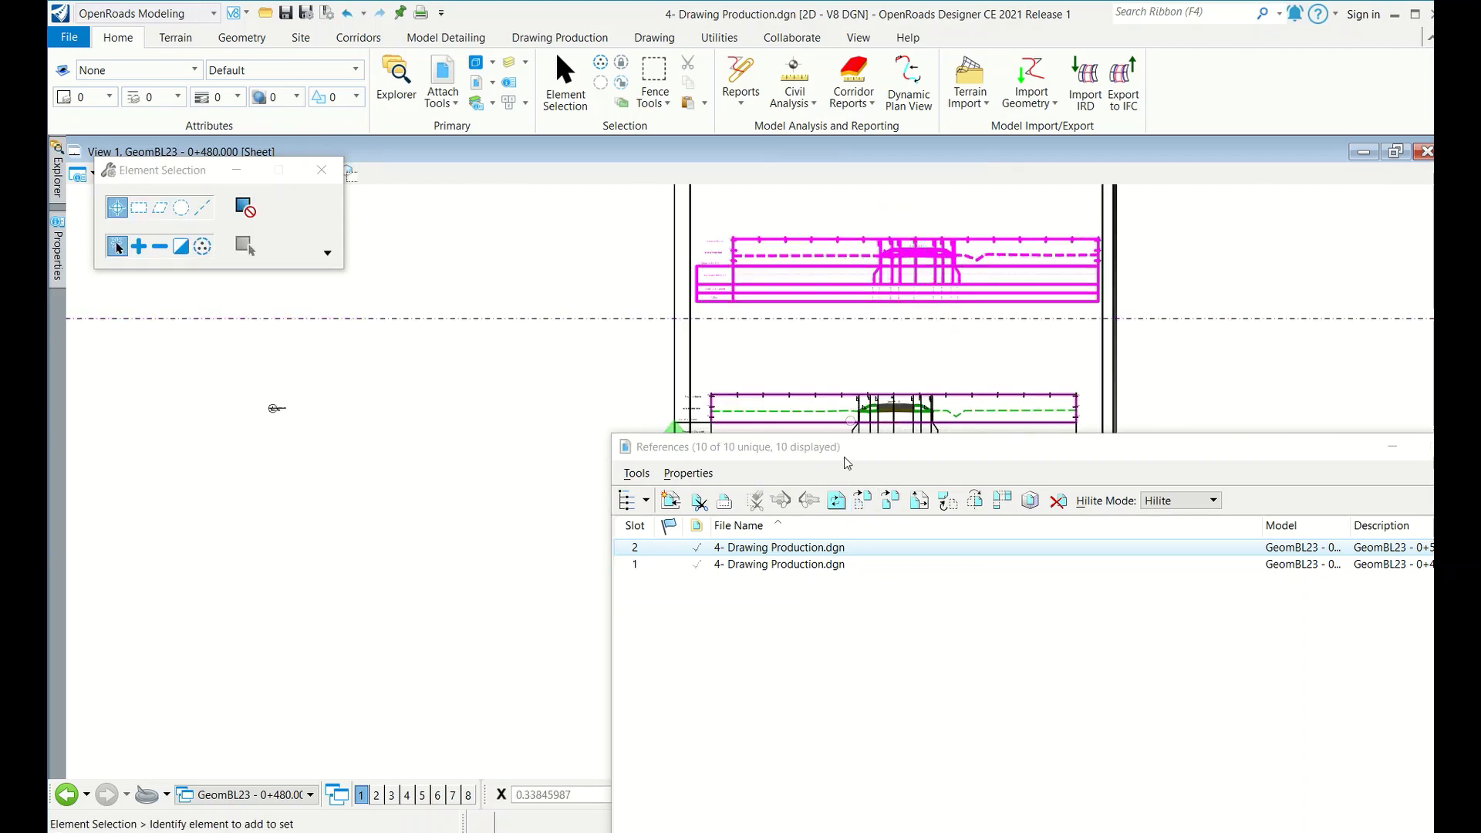
Step: Move the referenced 0+480.000 cross section up between the 0+500.000 section and the title block, and close the references list
{"action": "left_click", "coordinate": [817, 563]}
{"action": "right_click", "coordinate": [814, 569]}
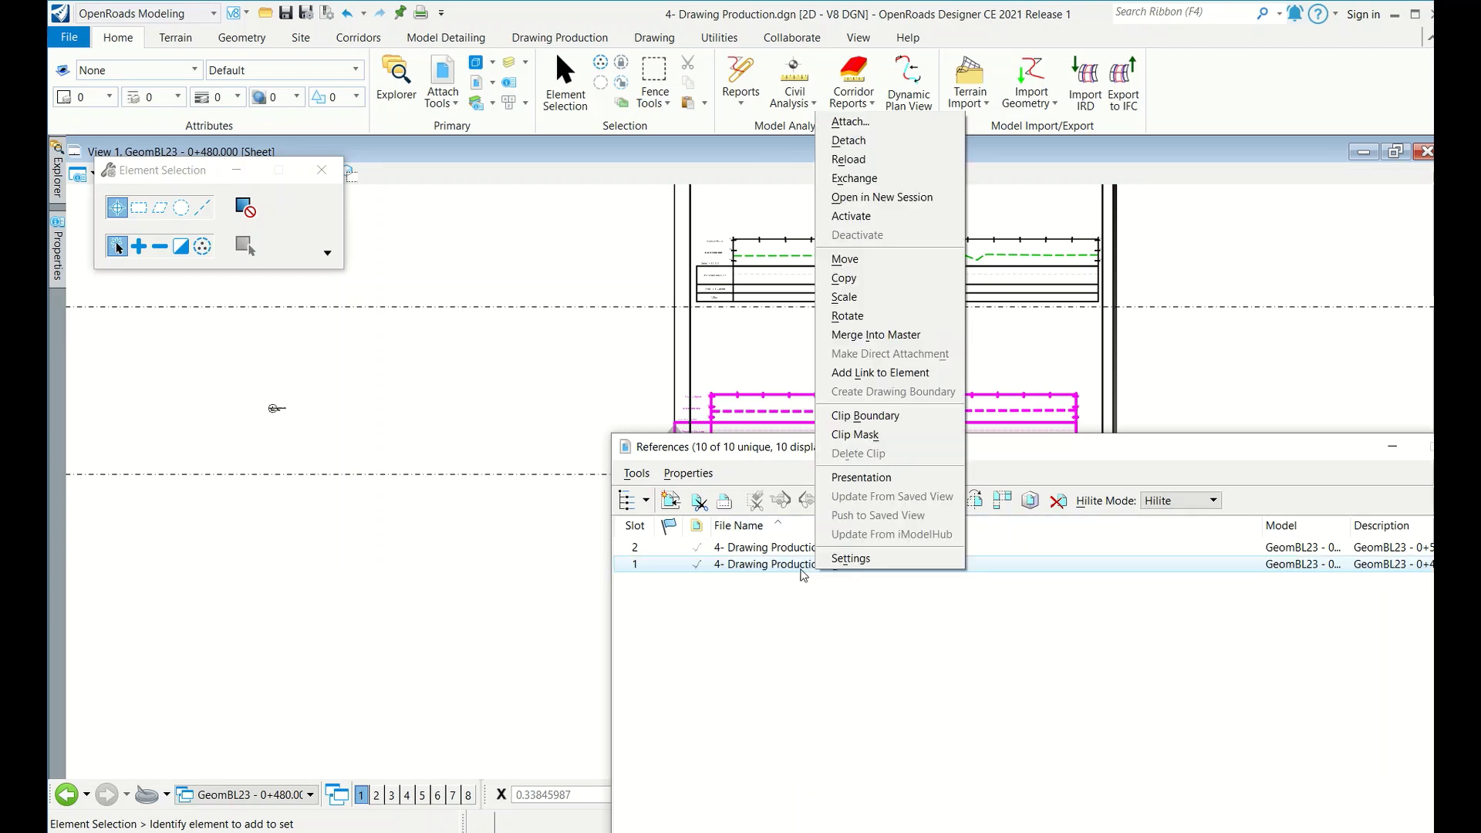
{"action": "left_click", "coordinate": [845, 259]}
{"action": "left_click", "coordinate": [877, 396]}
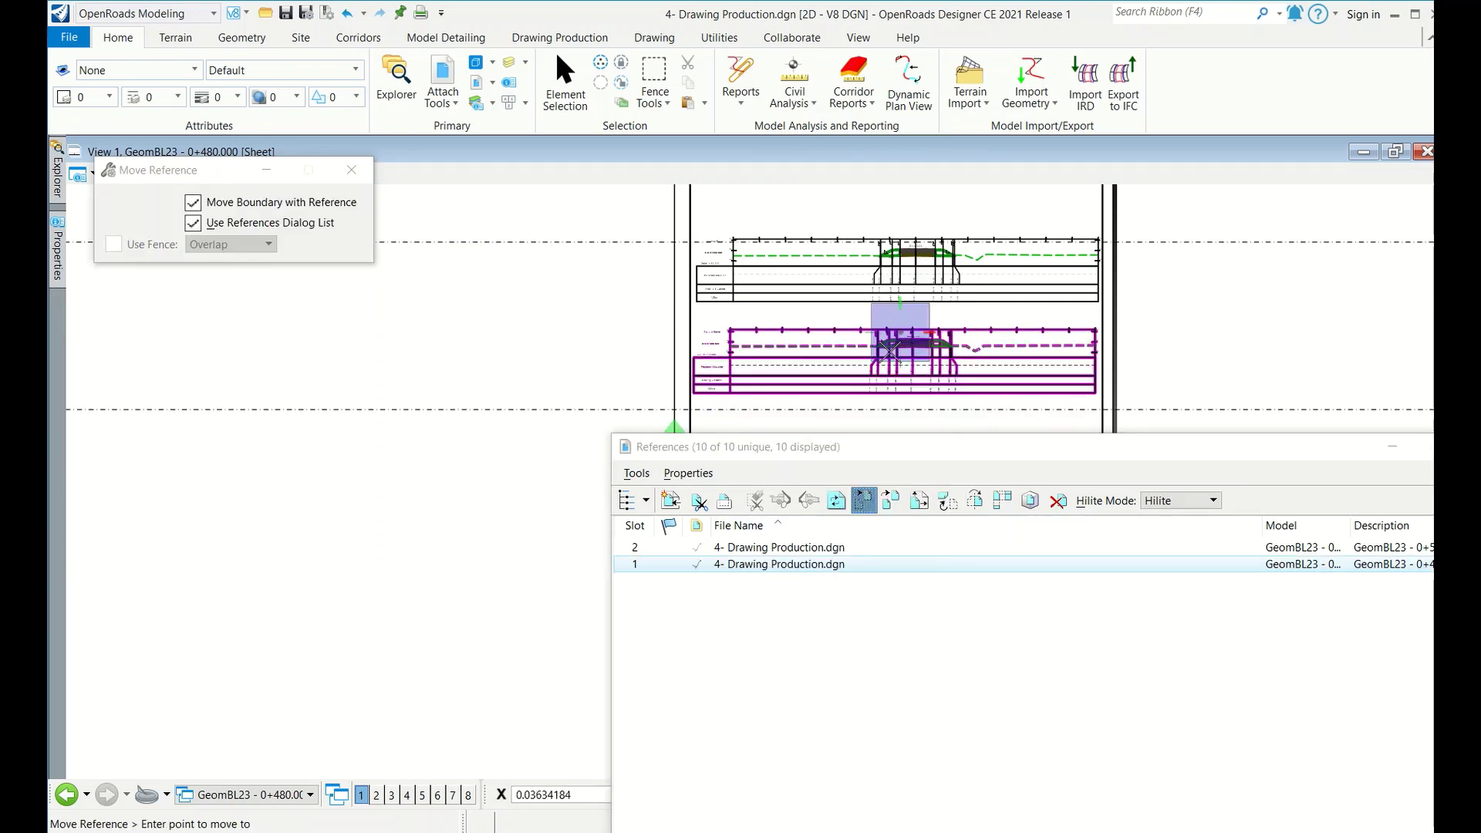
{"action": "key", "text": "Escape"}
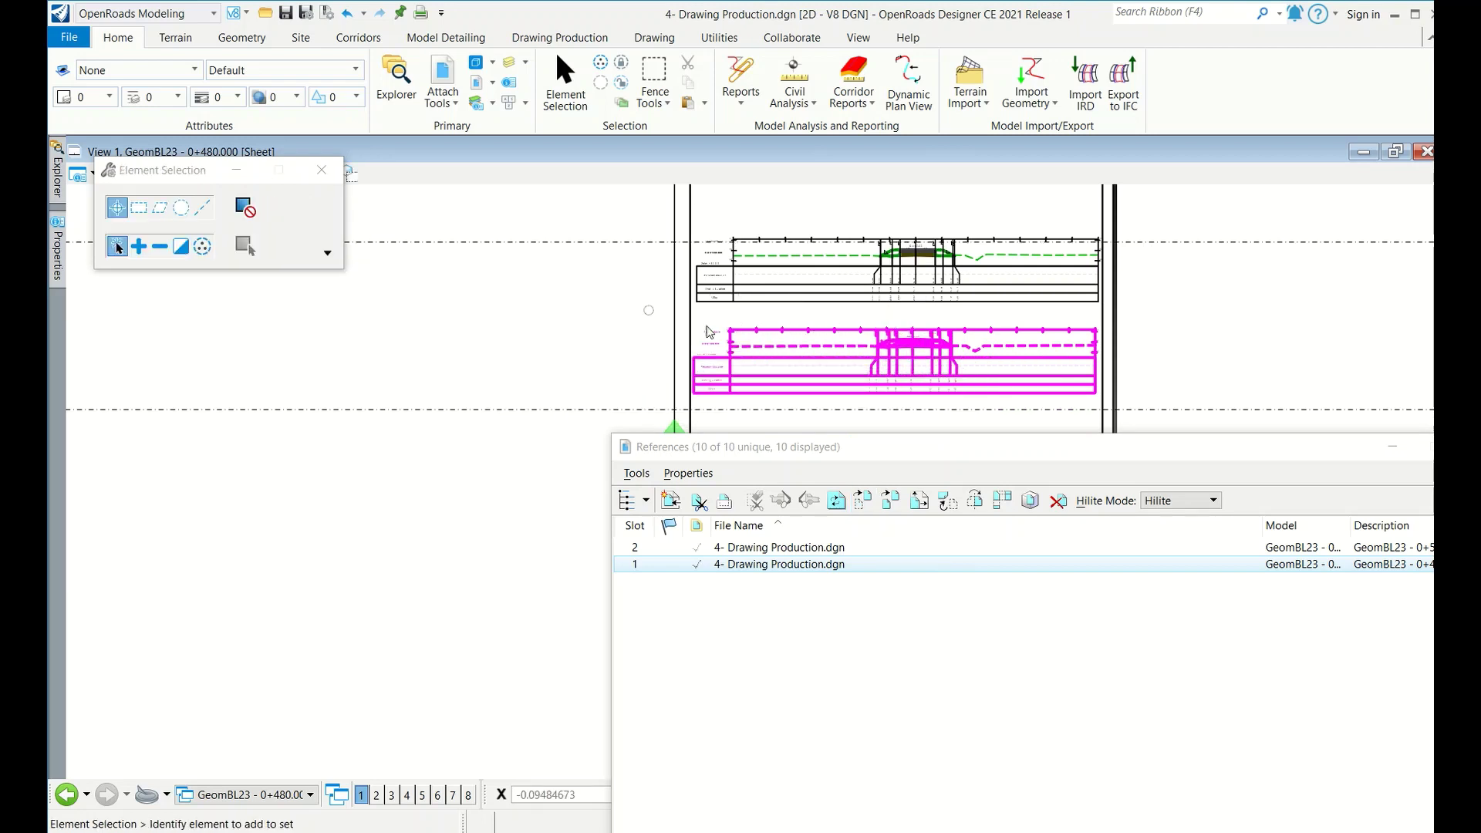
{"action": "double_click", "coordinate": [1149, 460]}
{"action": "left_click", "coordinate": [1070, 394]}
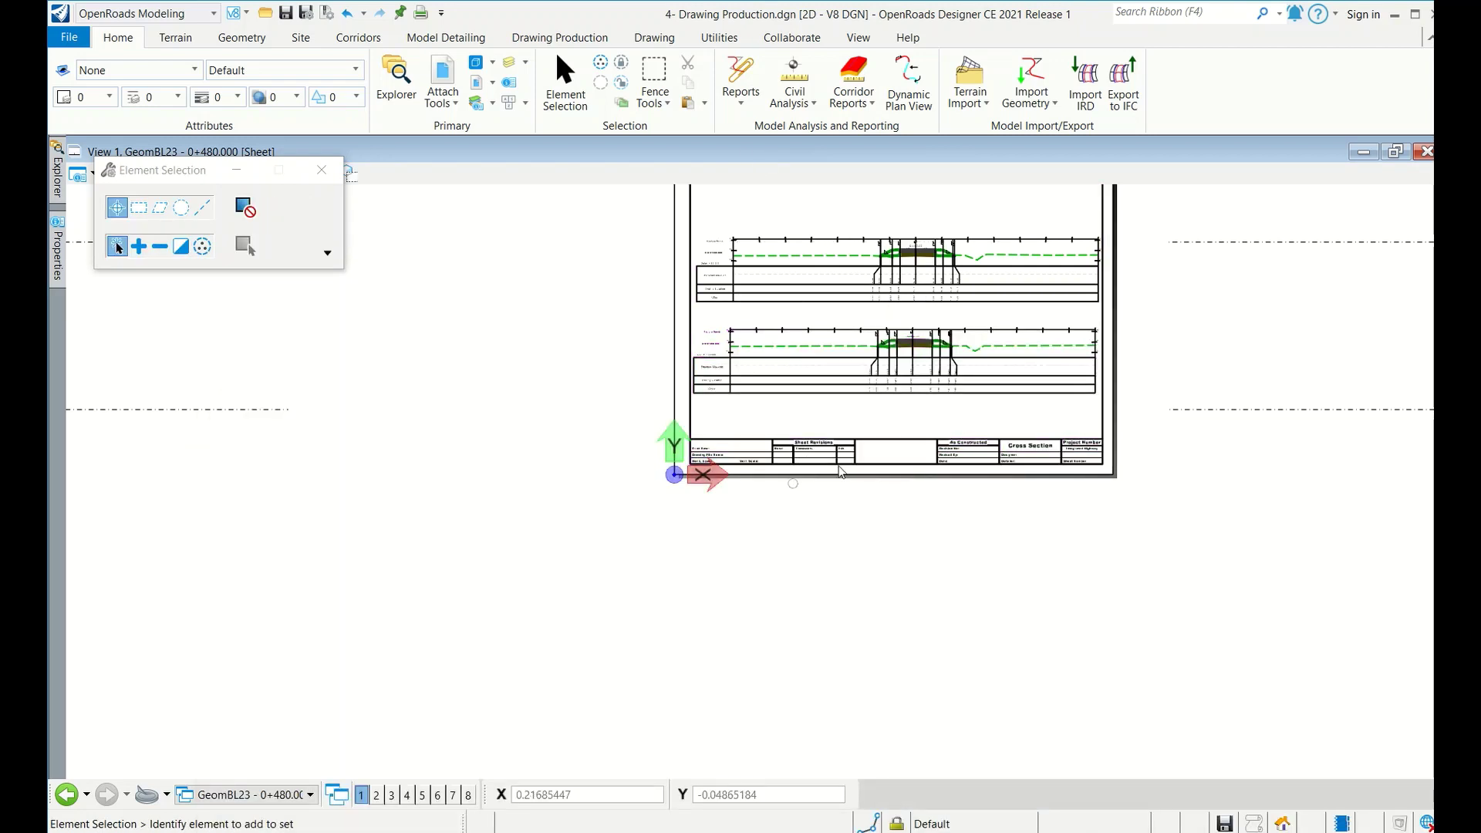
Step: Examine the slopes, elevations, offsets and station labels of the two cross sections and their overall layout on the sheet
{"action": "key", "text": "Home"}
{"action": "scroll", "coordinate": [787, 443], "scroll_direction": "up", "scroll_amount": 5}
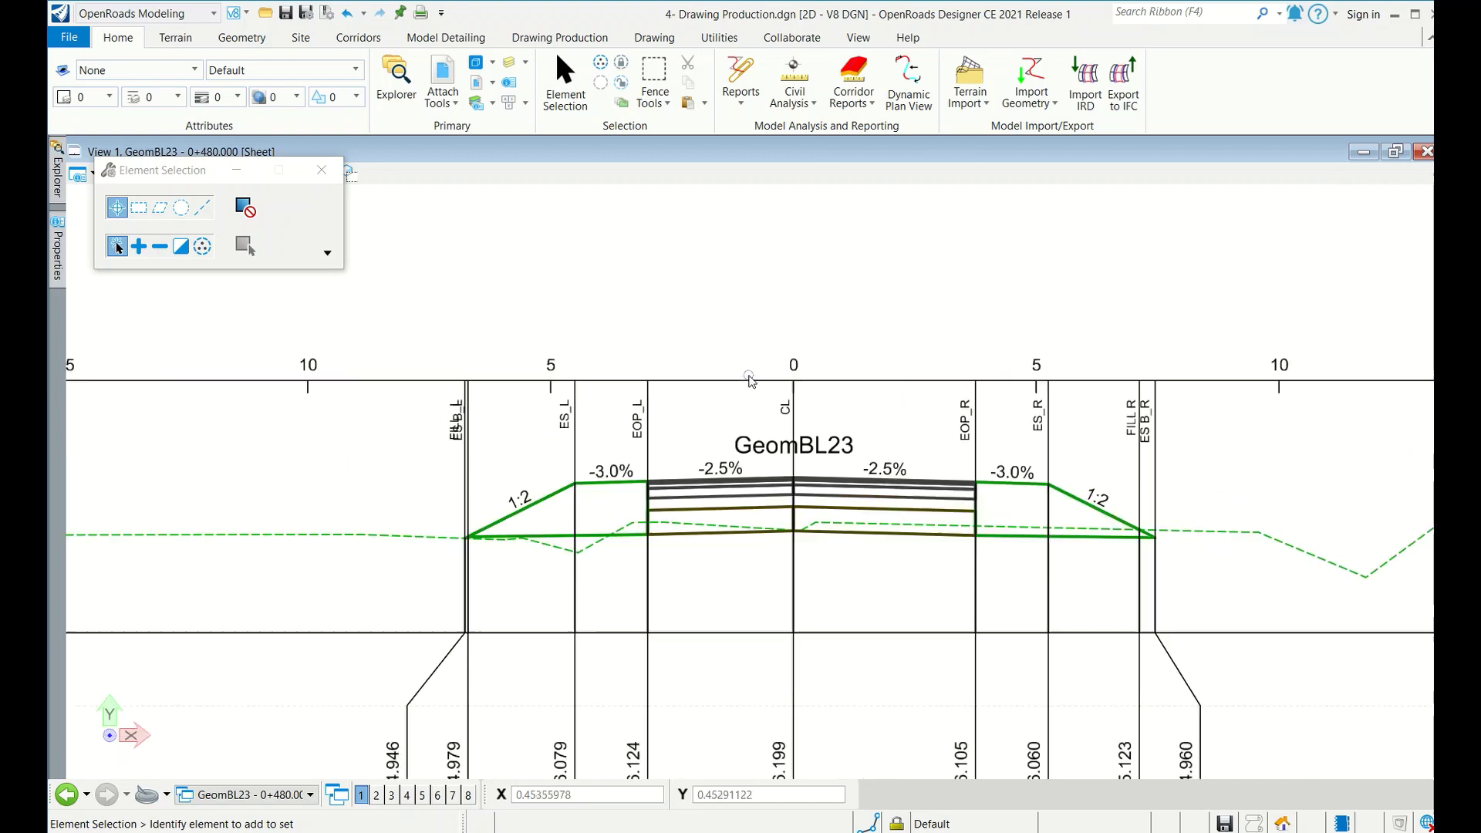
{"action": "scroll", "coordinate": [728, 599], "scroll_direction": "down", "scroll_amount": 3}
{"action": "scroll", "coordinate": [729, 599], "scroll_direction": "up", "scroll_amount": 2}
{"action": "scroll", "coordinate": [728, 600], "scroll_direction": "down", "scroll_amount": 4}
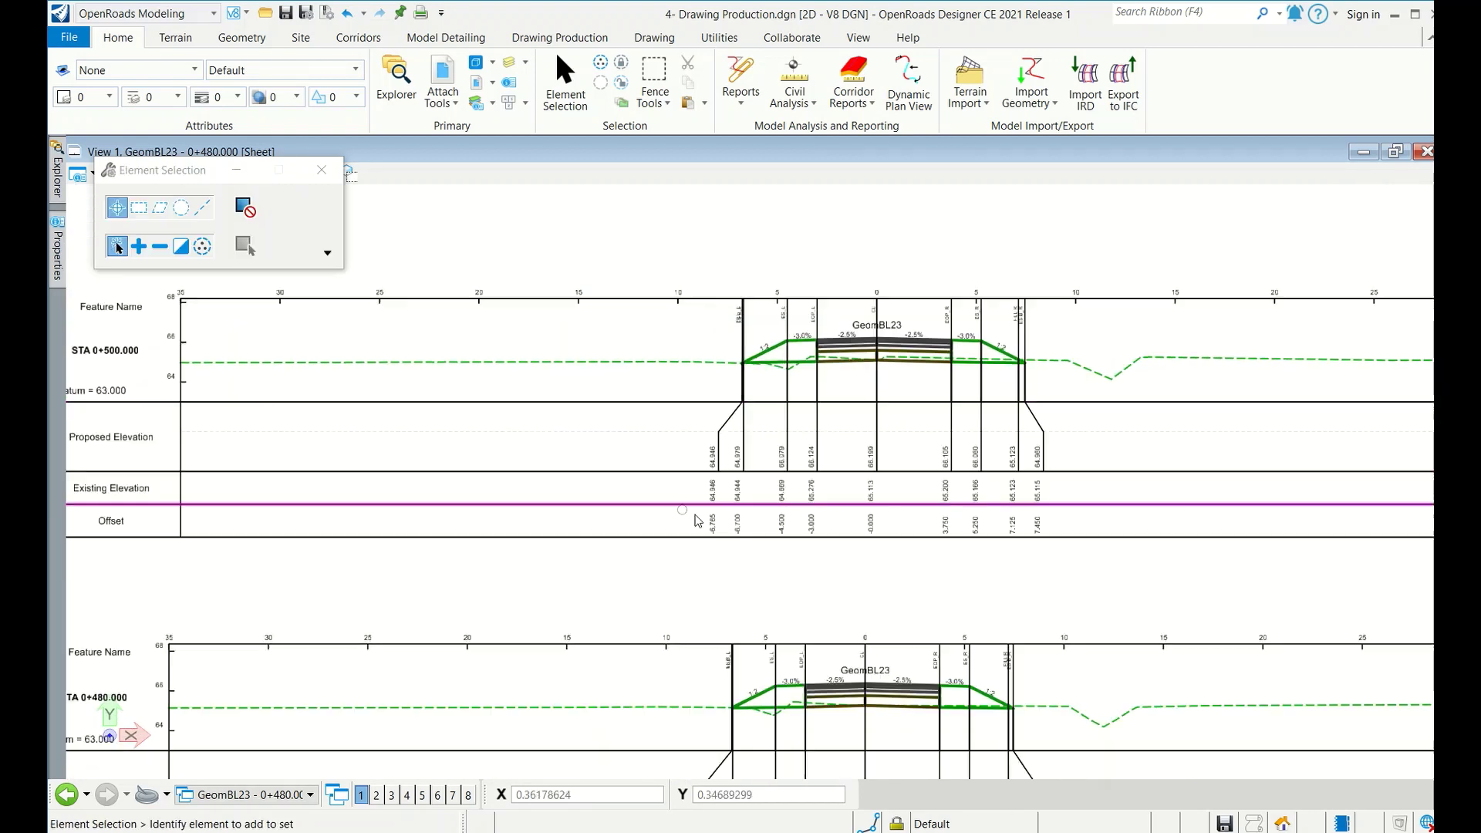
{"action": "scroll", "coordinate": [753, 490], "scroll_direction": "up", "scroll_amount": 1}
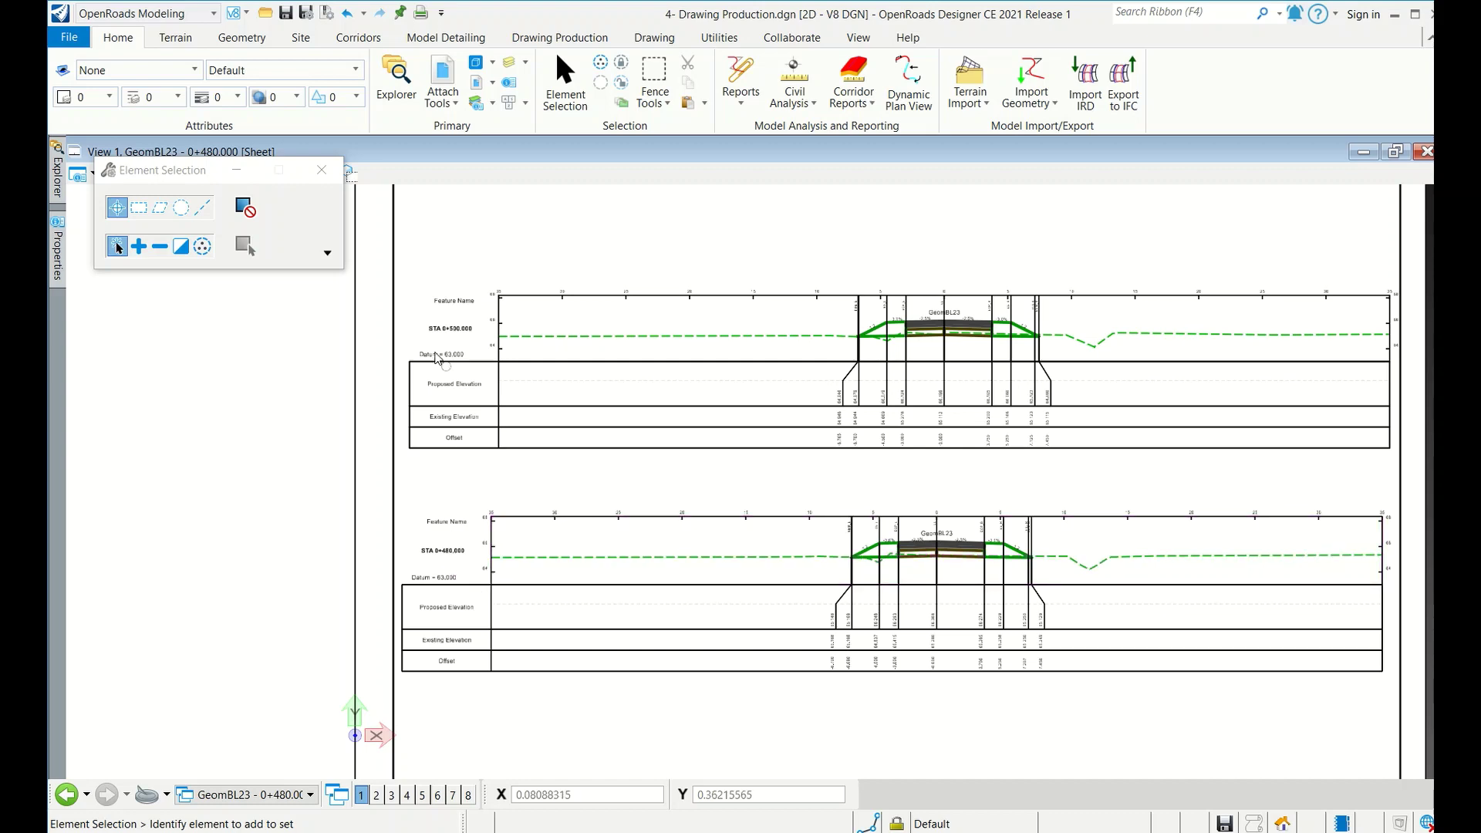
{"action": "scroll", "coordinate": [437, 357], "scroll_direction": "up", "scroll_amount": 3}
{"action": "scroll", "coordinate": [463, 312], "scroll_direction": "down", "scroll_amount": 3}
{"action": "scroll", "coordinate": [443, 509], "scroll_direction": "up", "scroll_amount": 1}
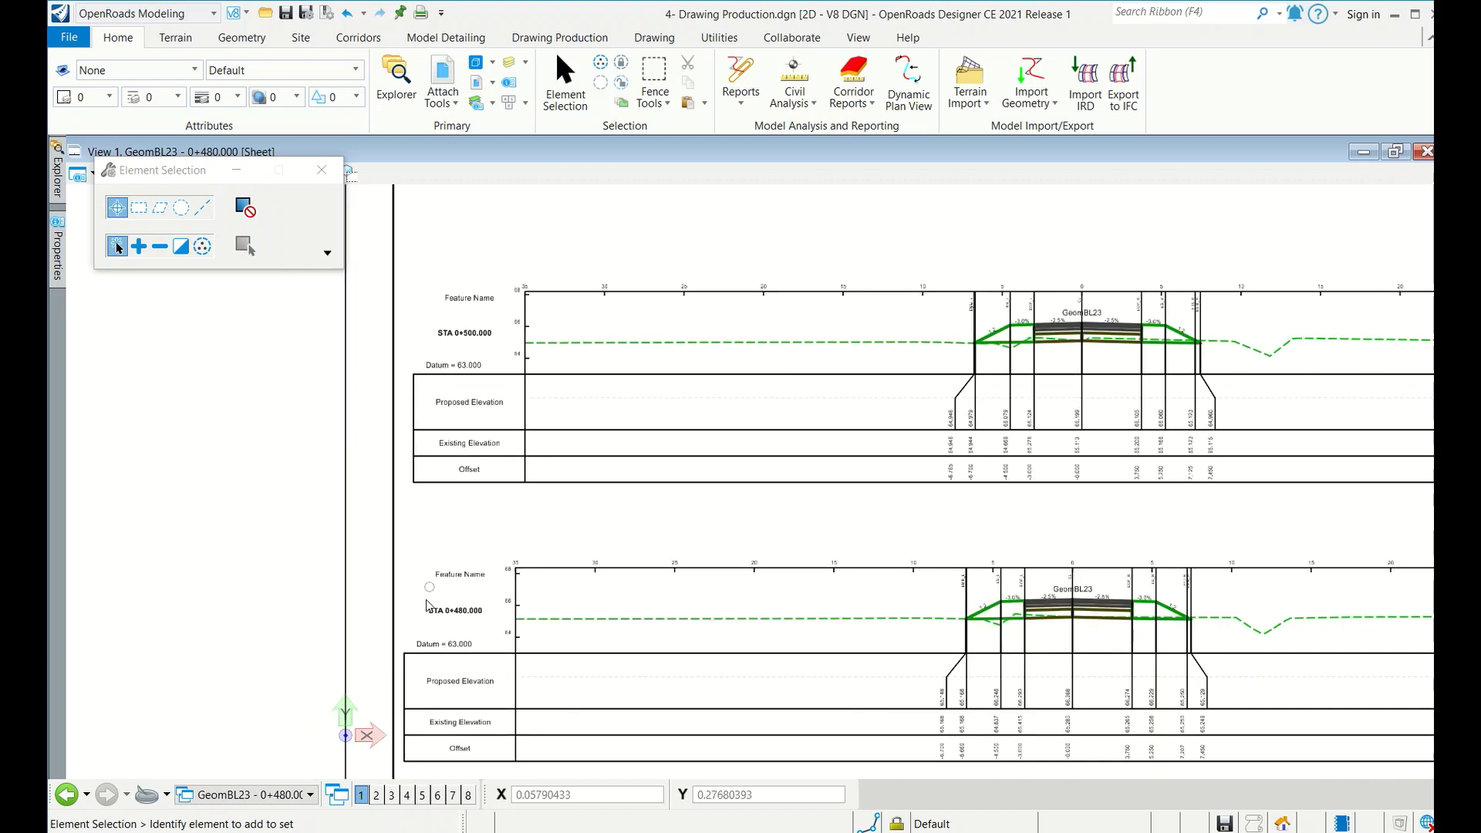
{"action": "left_click", "coordinate": [321, 169]}
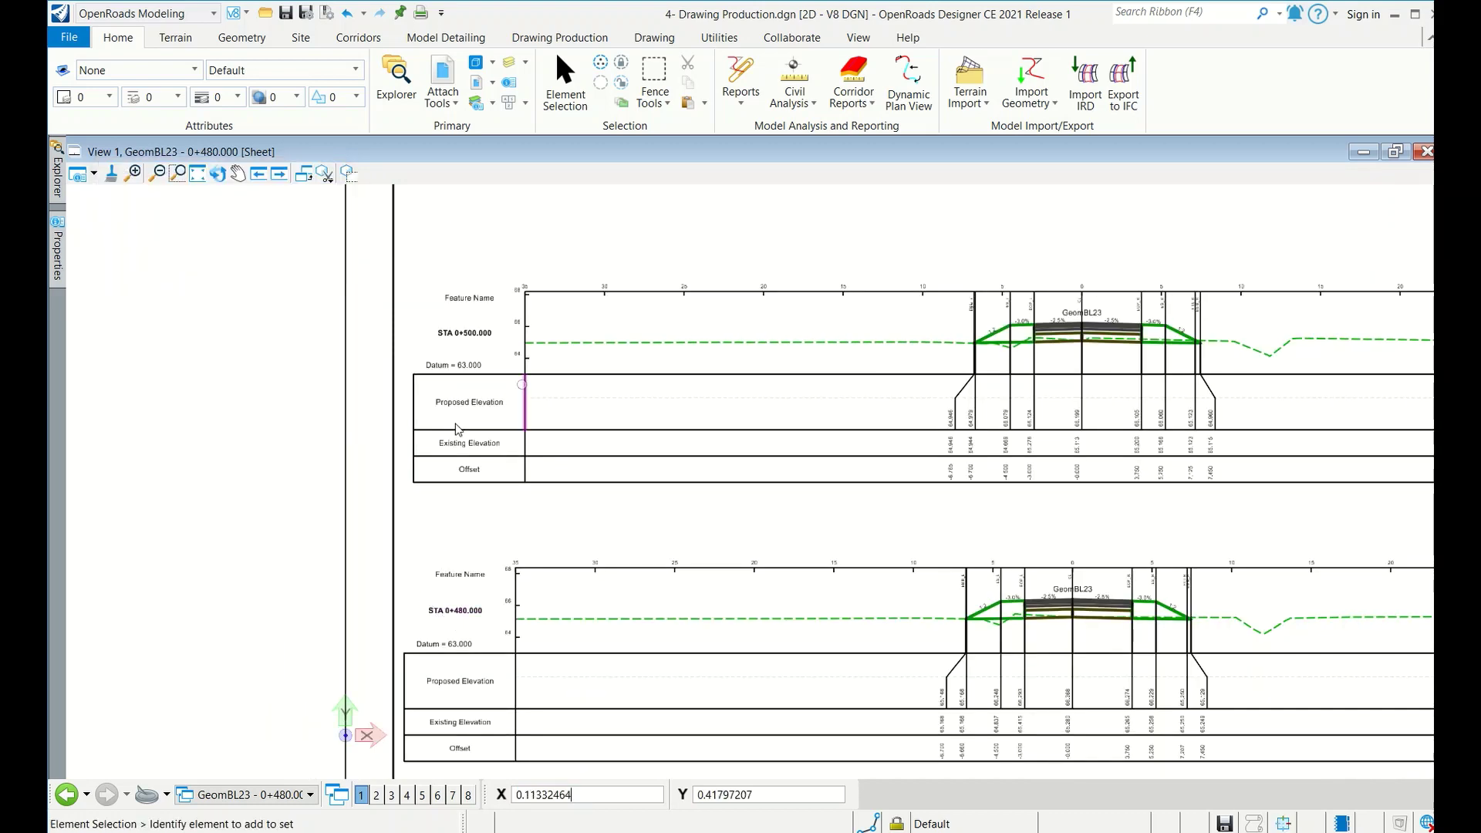
{"action": "scroll", "coordinate": [436, 494], "scroll_direction": "down", "scroll_amount": 3}
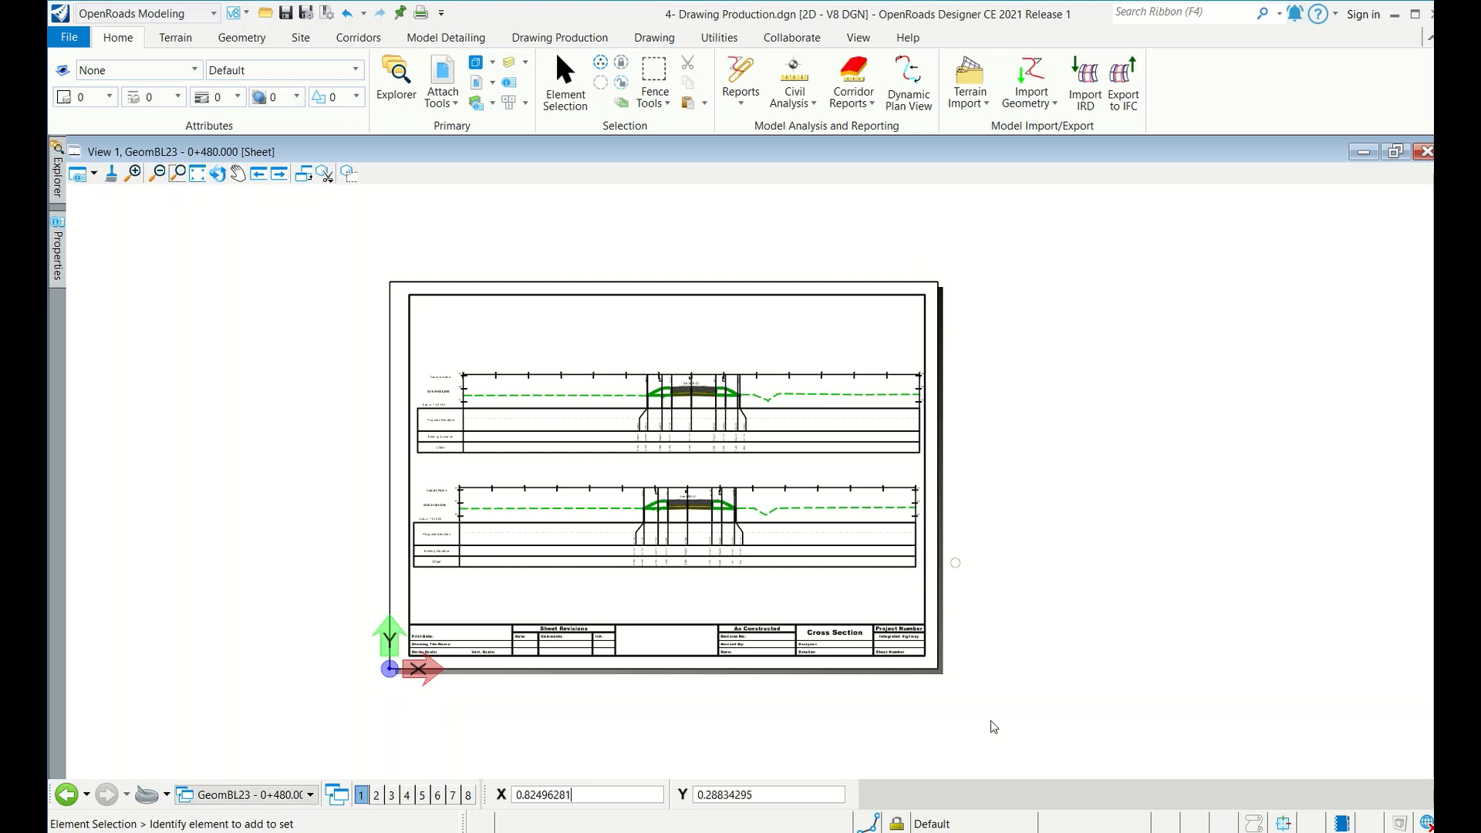
Step: Switch to the Autodesk Civil 3D session
{"action": "left_click", "coordinate": [634, 764]}
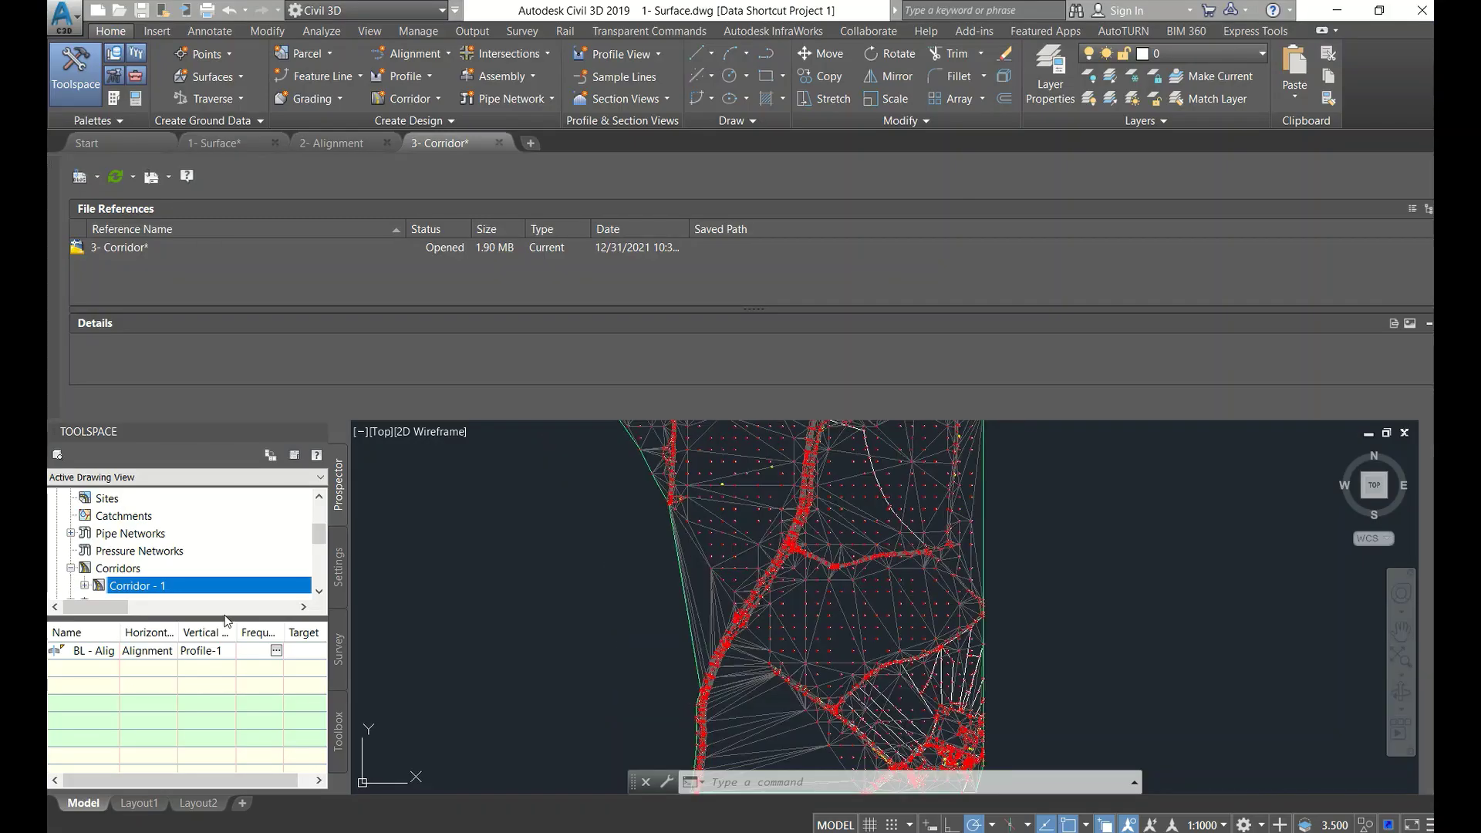